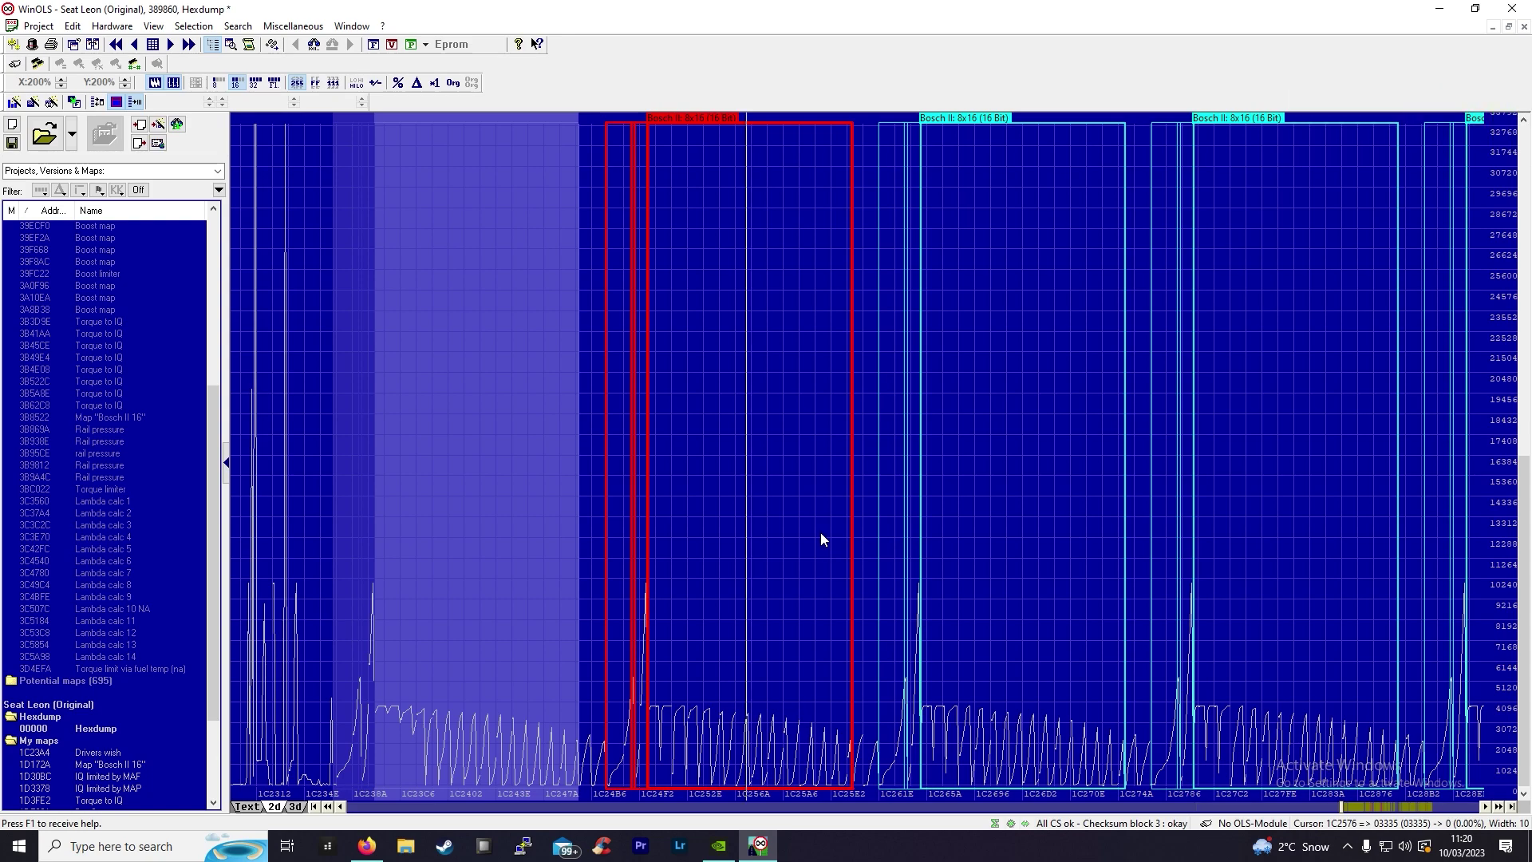
Examine the row of Bosch II 8x16 maps in the Seat Leon hexdump's 2D view.
scroll(820, 533, down, 3)
scroll(810, 535, down, 4)
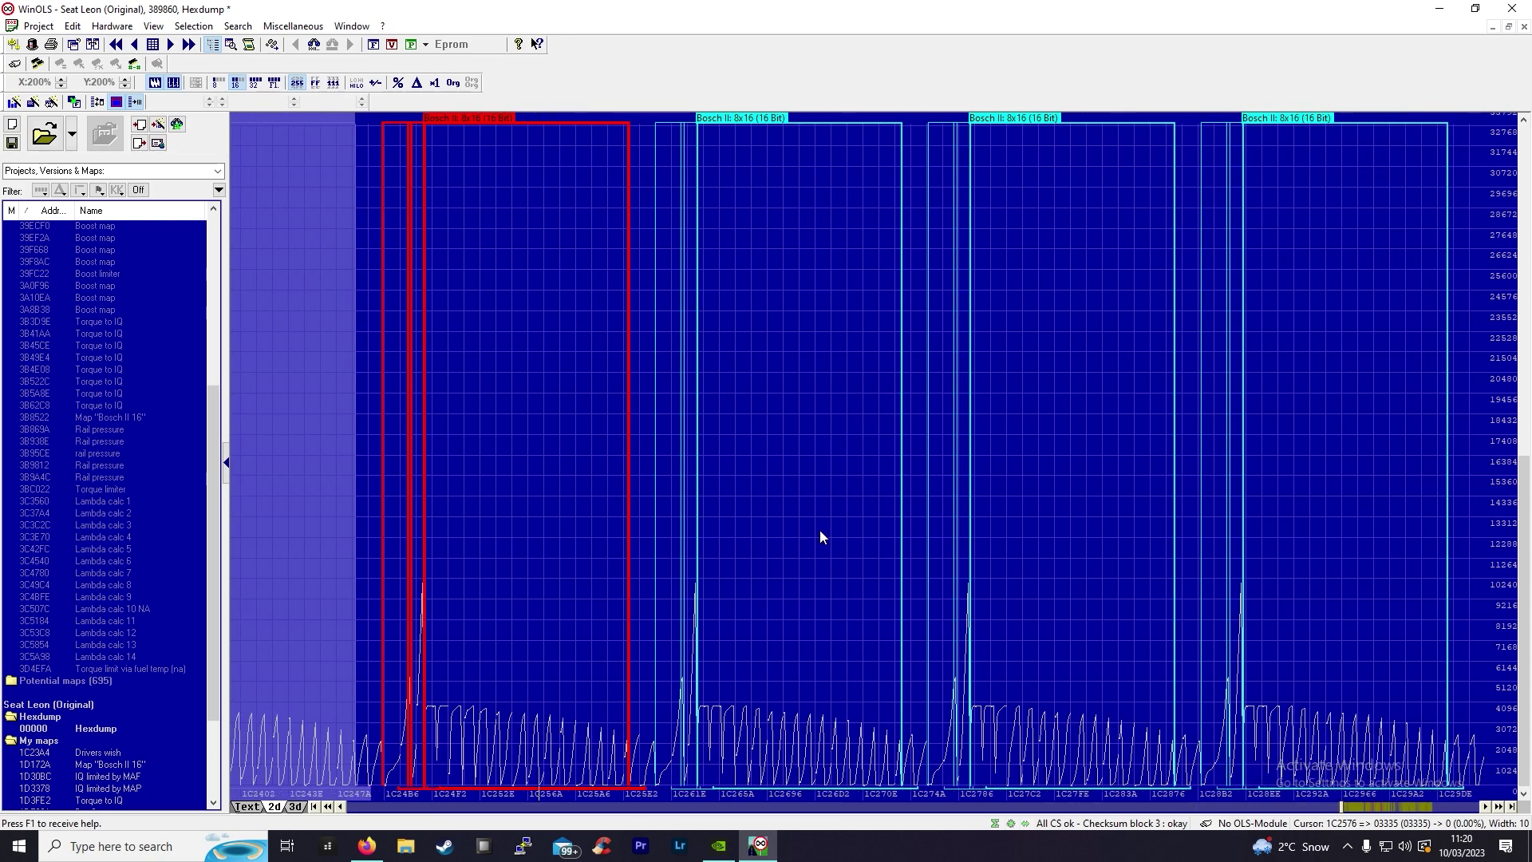
scroll(947, 571, down, 1)
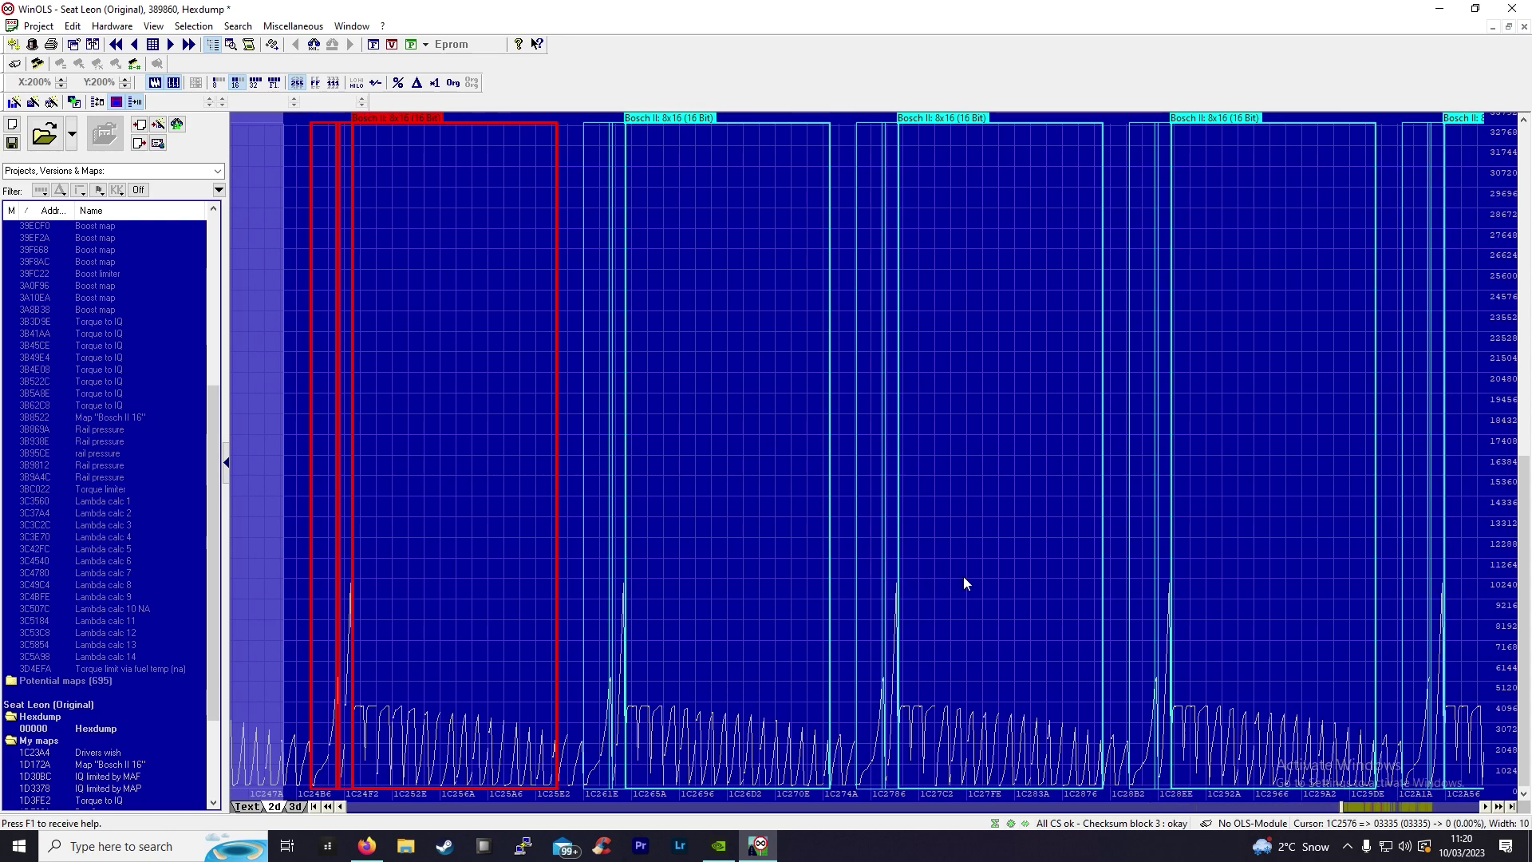
scroll(964, 576, down, 1)
scroll(964, 576, down, 1)
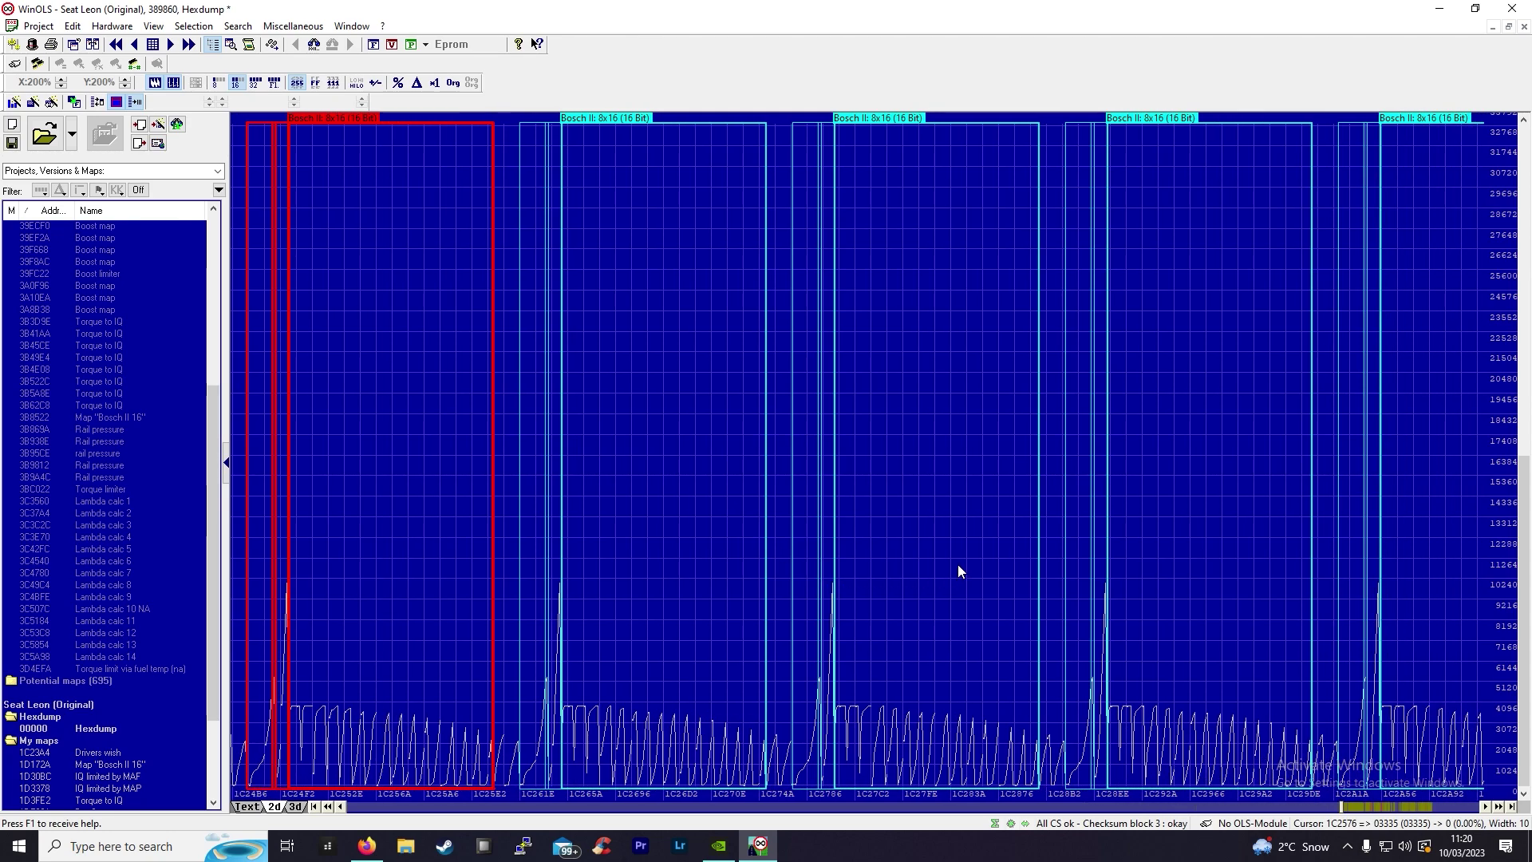
scroll(959, 562, up, 5)
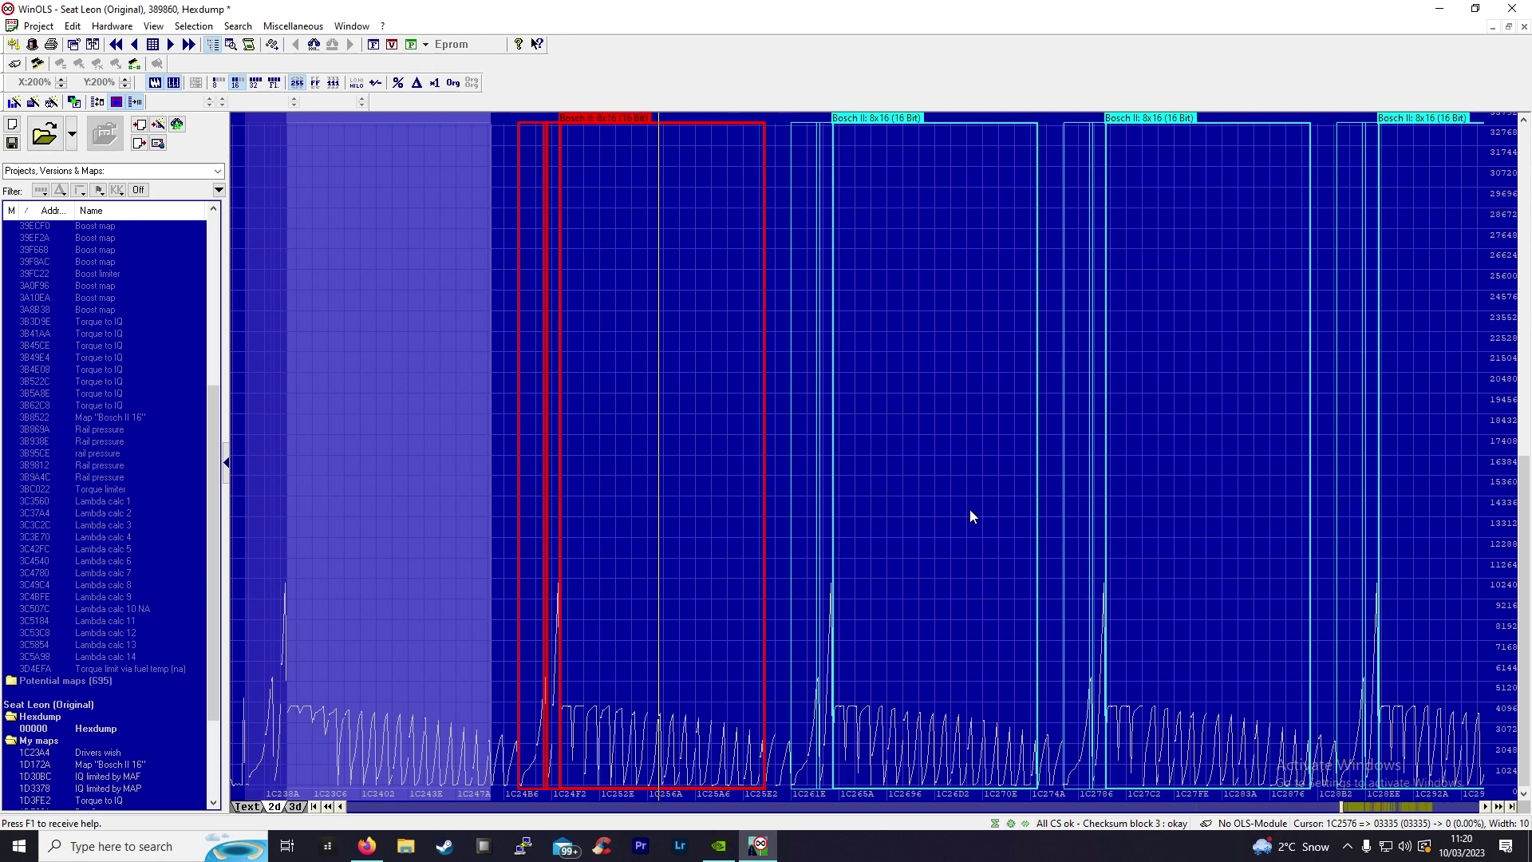
Open the BMW F10/F11 project's hexdump and view the two highlighted maps around address 39D5C4.
scroll(60, 562, up, 8)
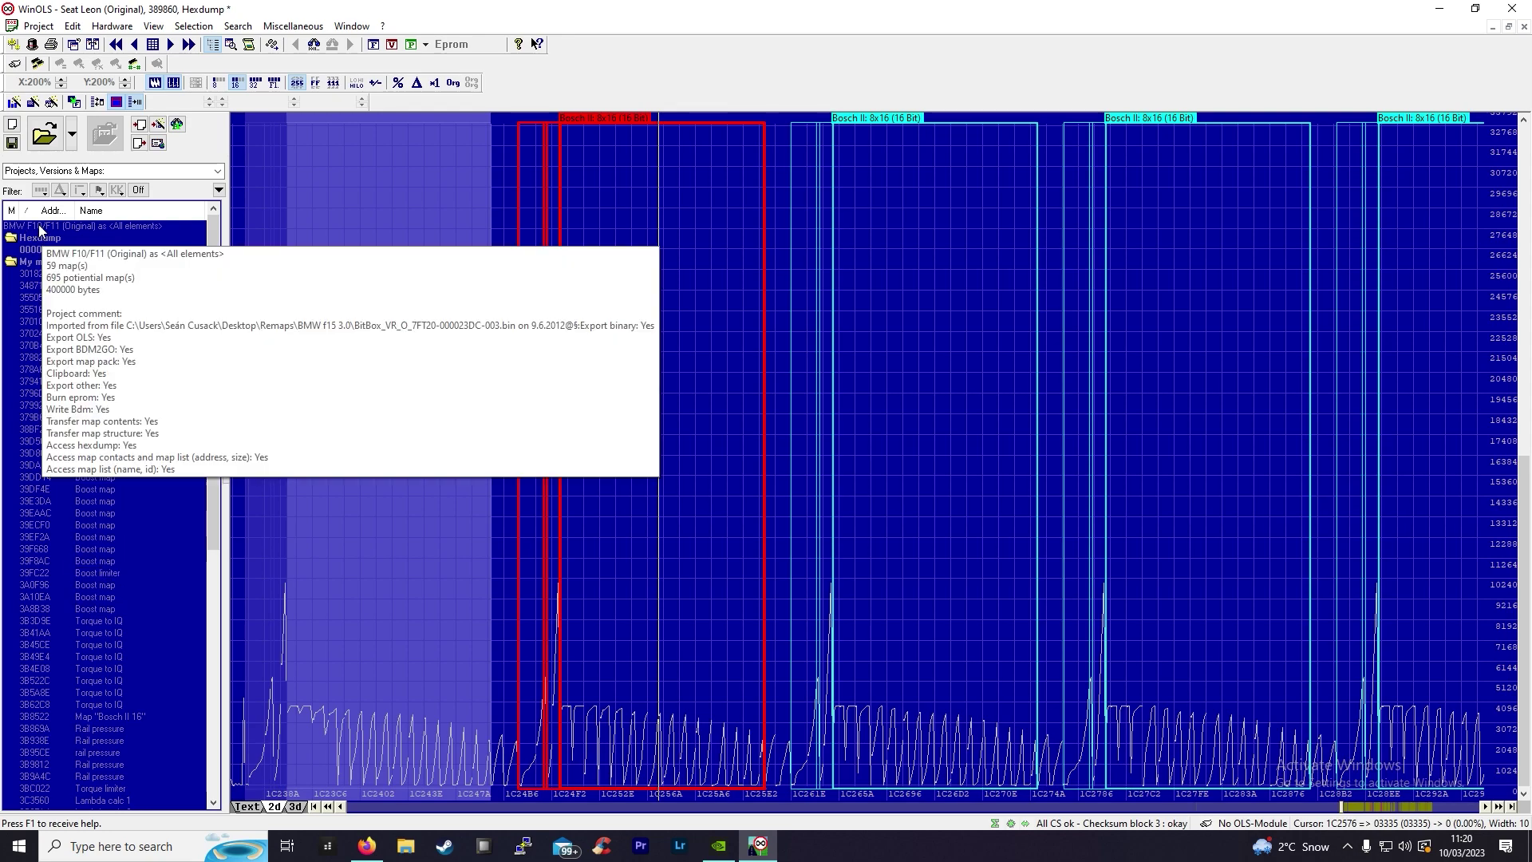
mouse_move(37, 227)
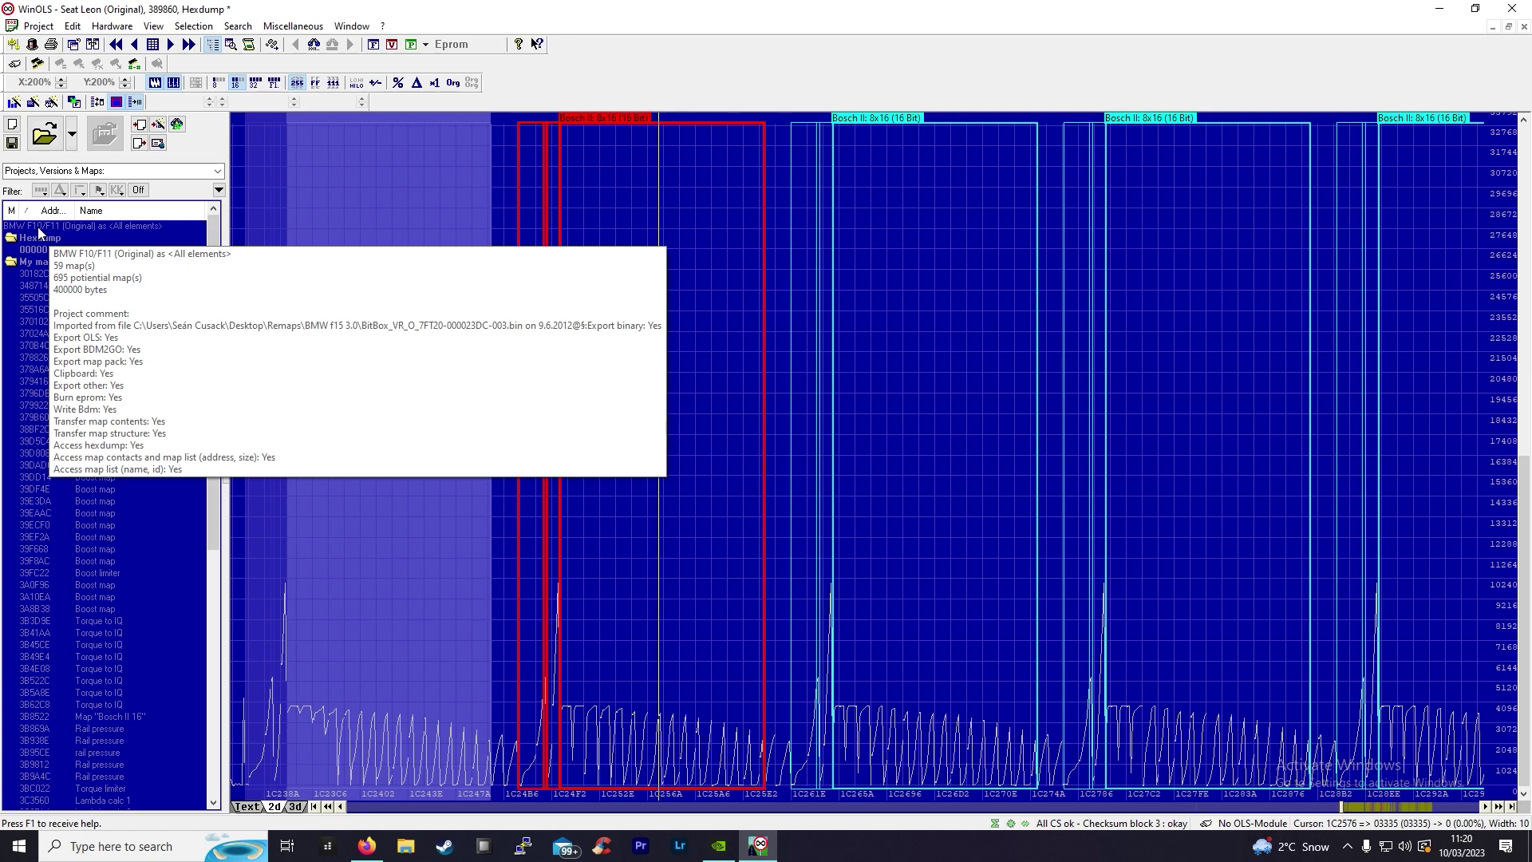
double_click(34, 250)
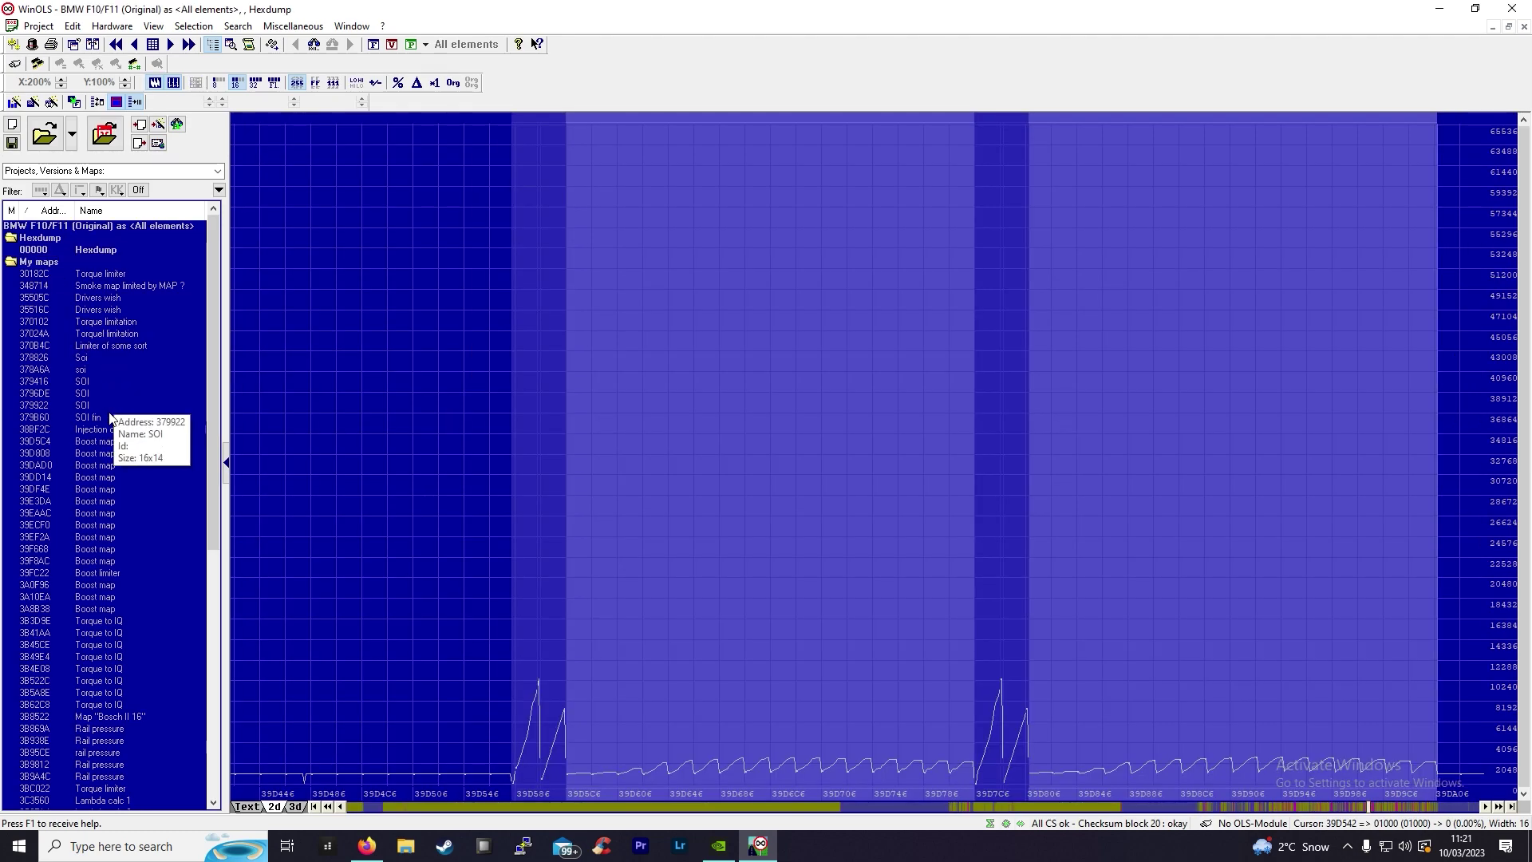
click(391, 520)
scroll(392, 525, up, 3)
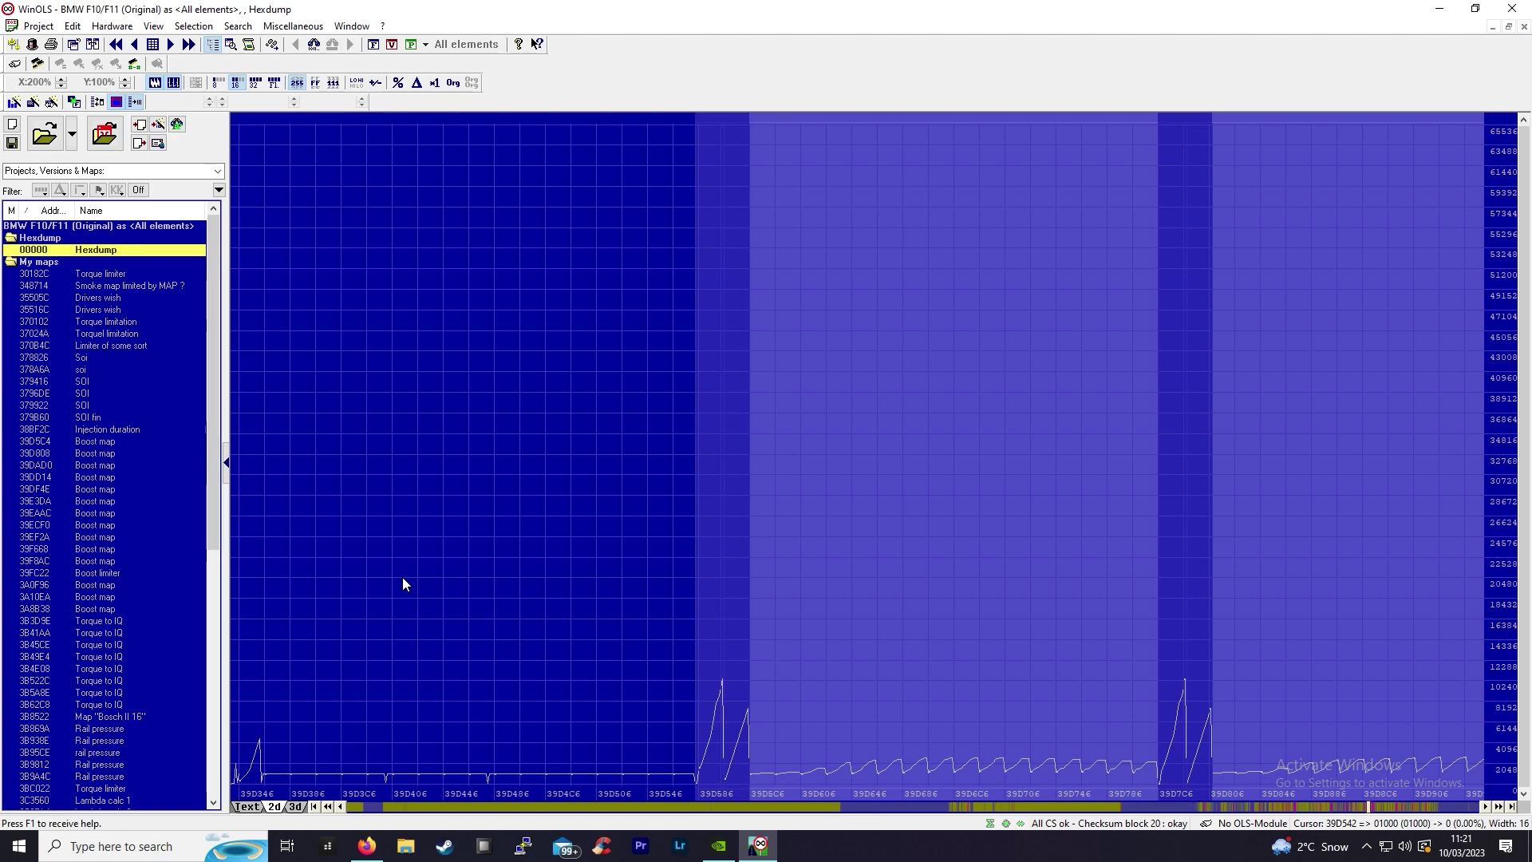
scroll(605, 619, down, 2)
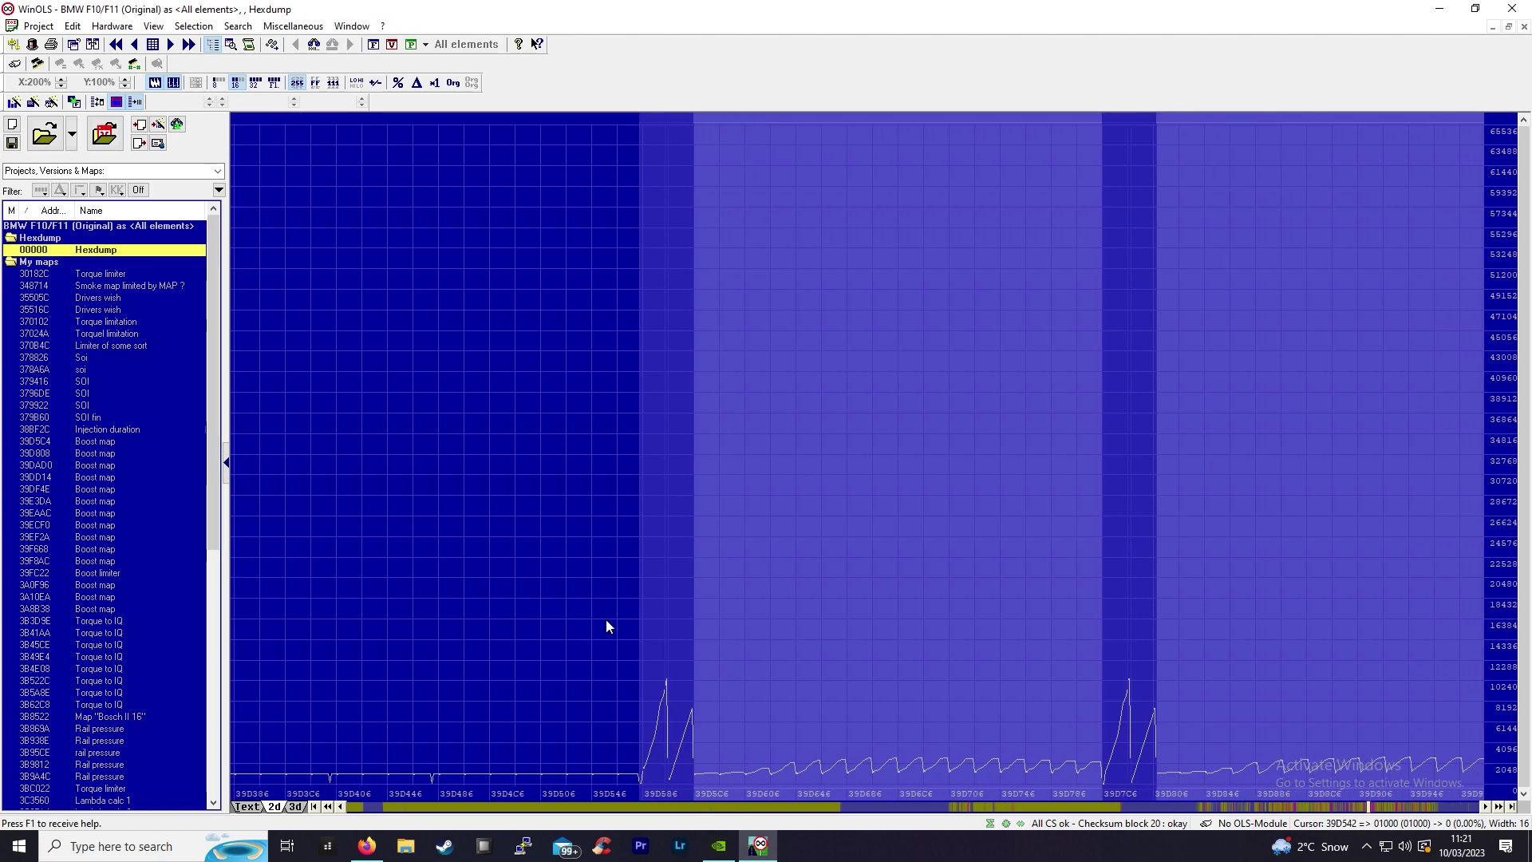
Open the BMW boost map at 39D5C4 as a table, inspect its highest boost values, and close it.
double_click(783, 576)
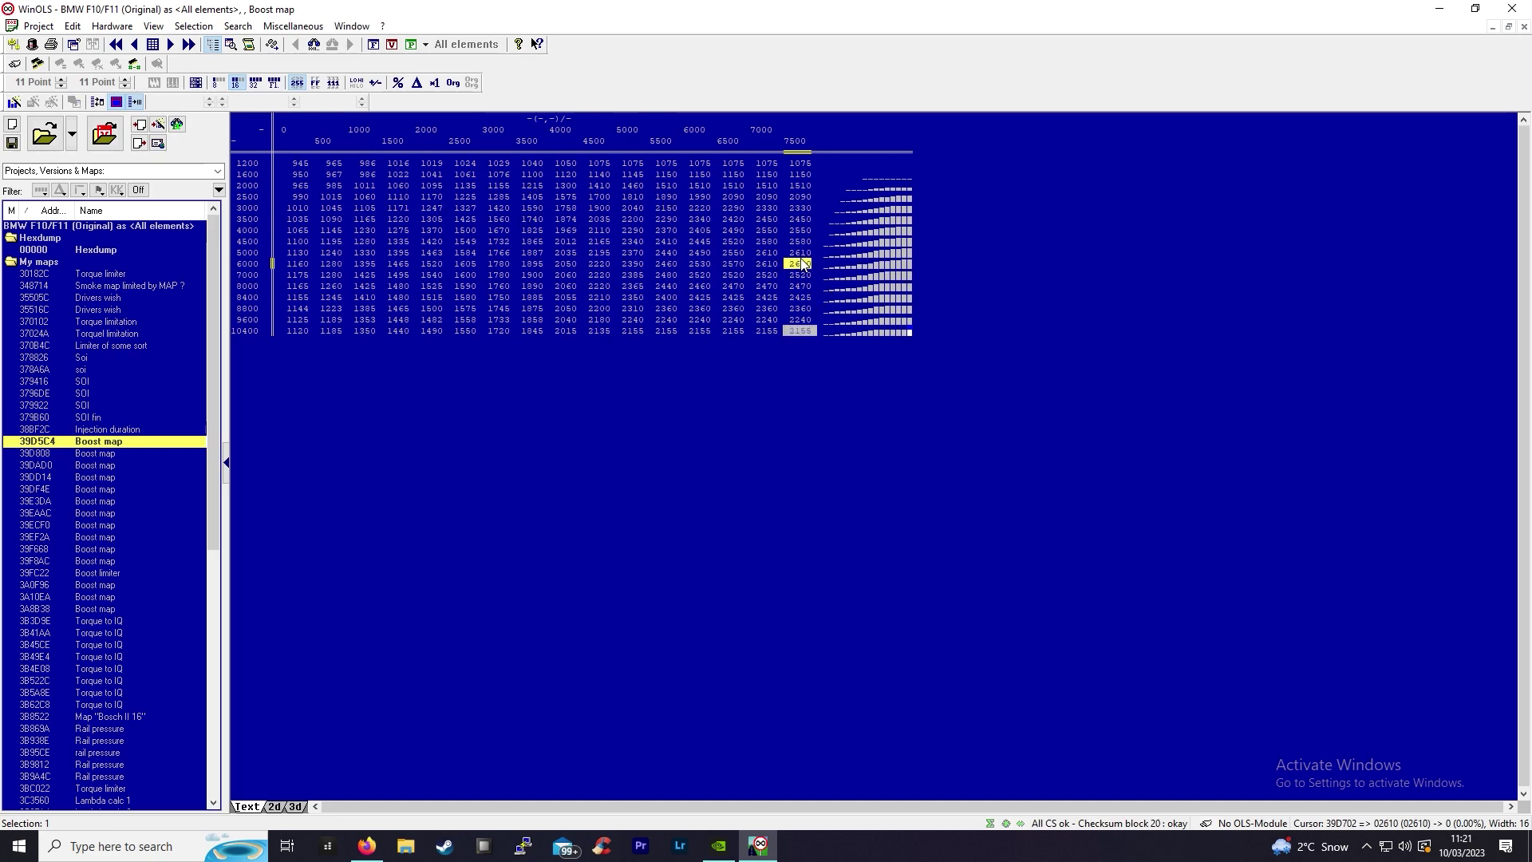
right_click(730, 298)
click(778, 239)
click(797, 239)
click(792, 256)
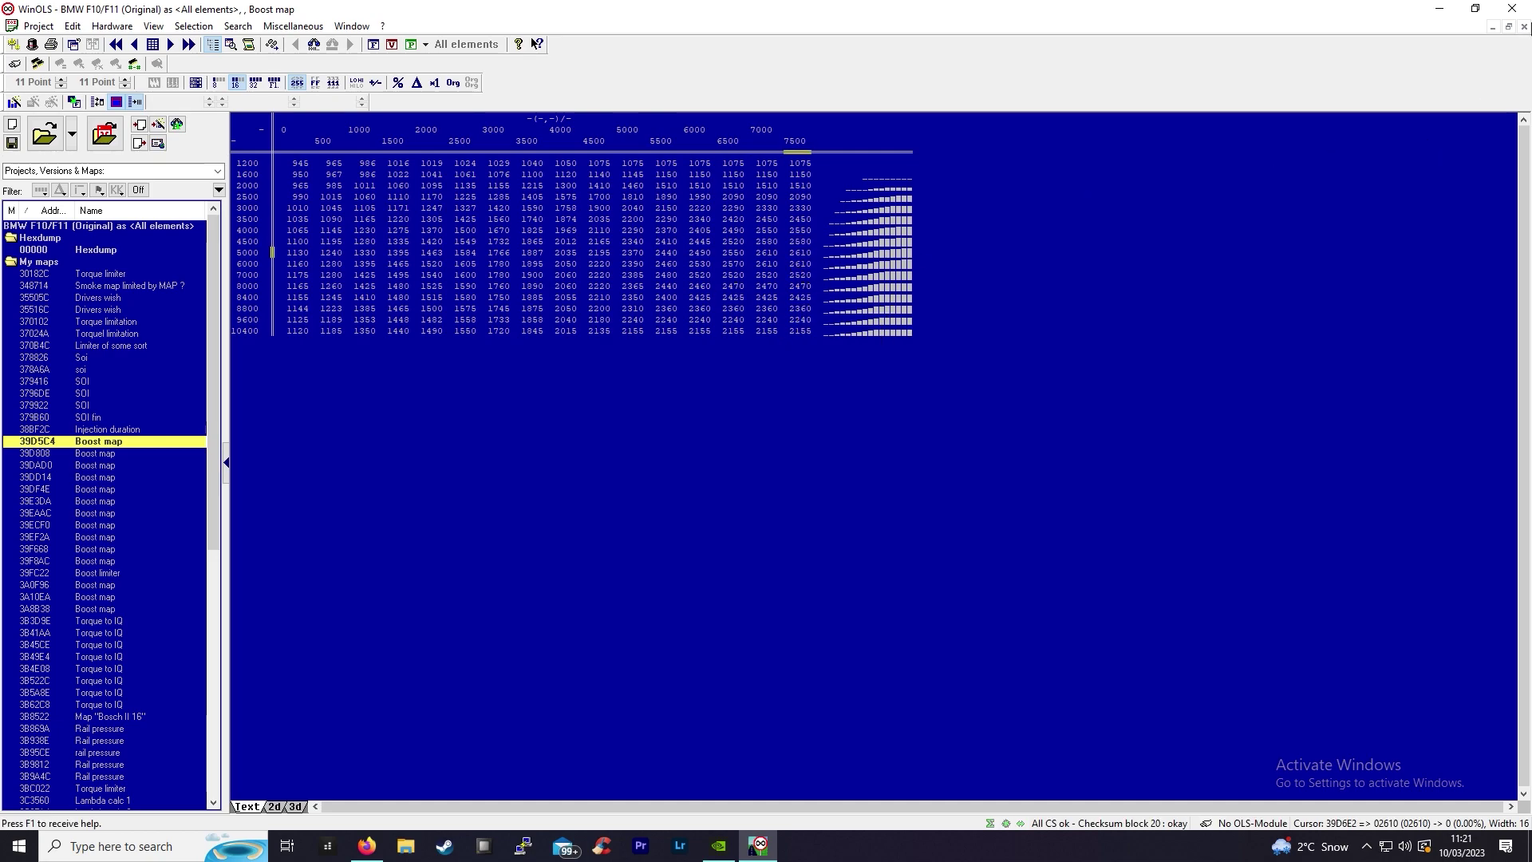
key(Escape)
Open the Seat Leon project's boost map at 1E4744.
scroll(110, 735, down, 7)
scroll(110, 736, down, 5)
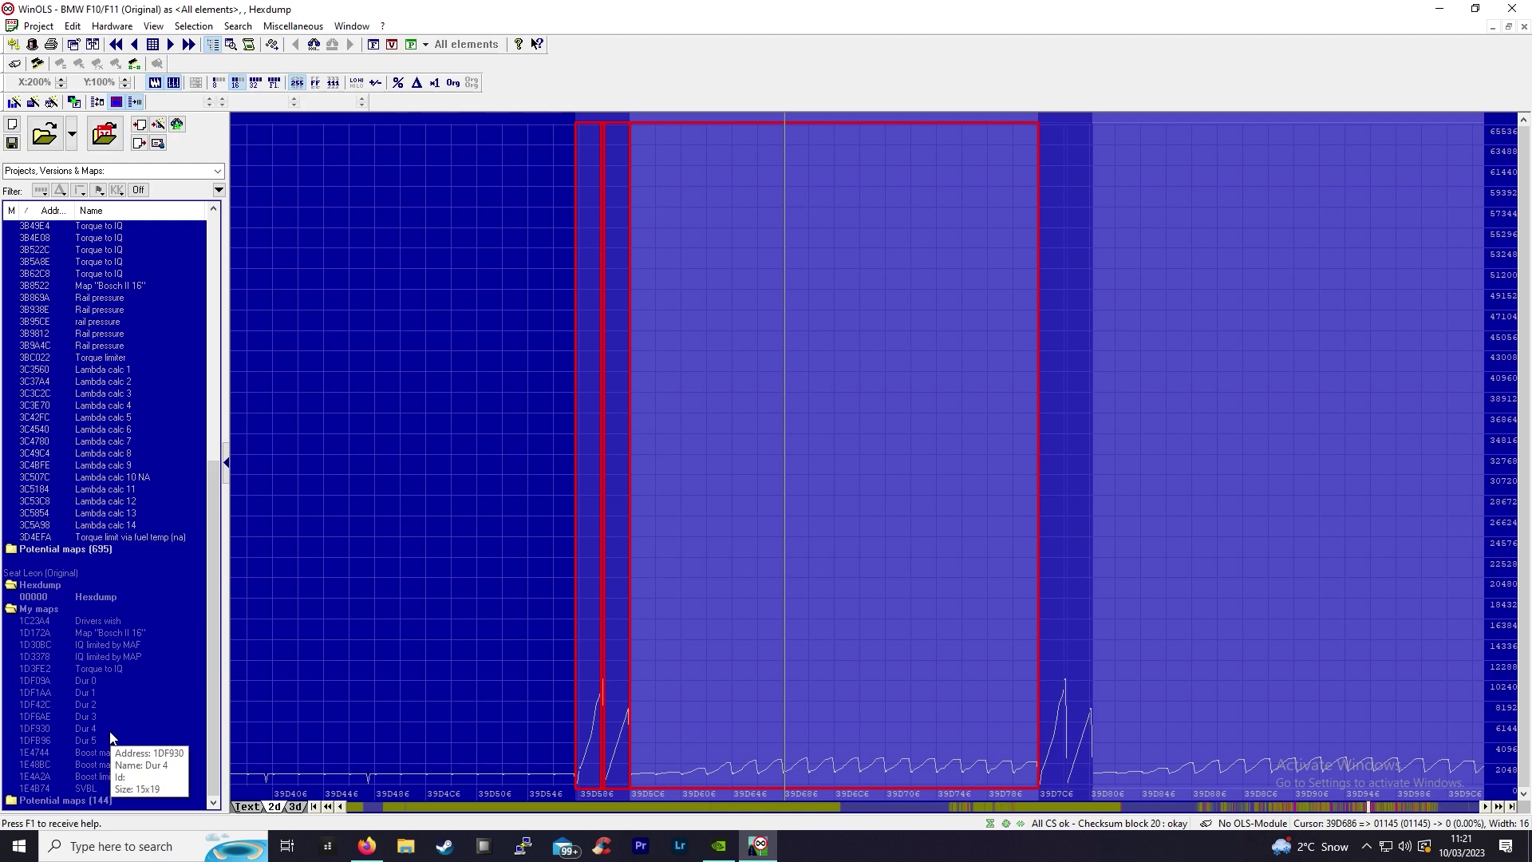
click(46, 754)
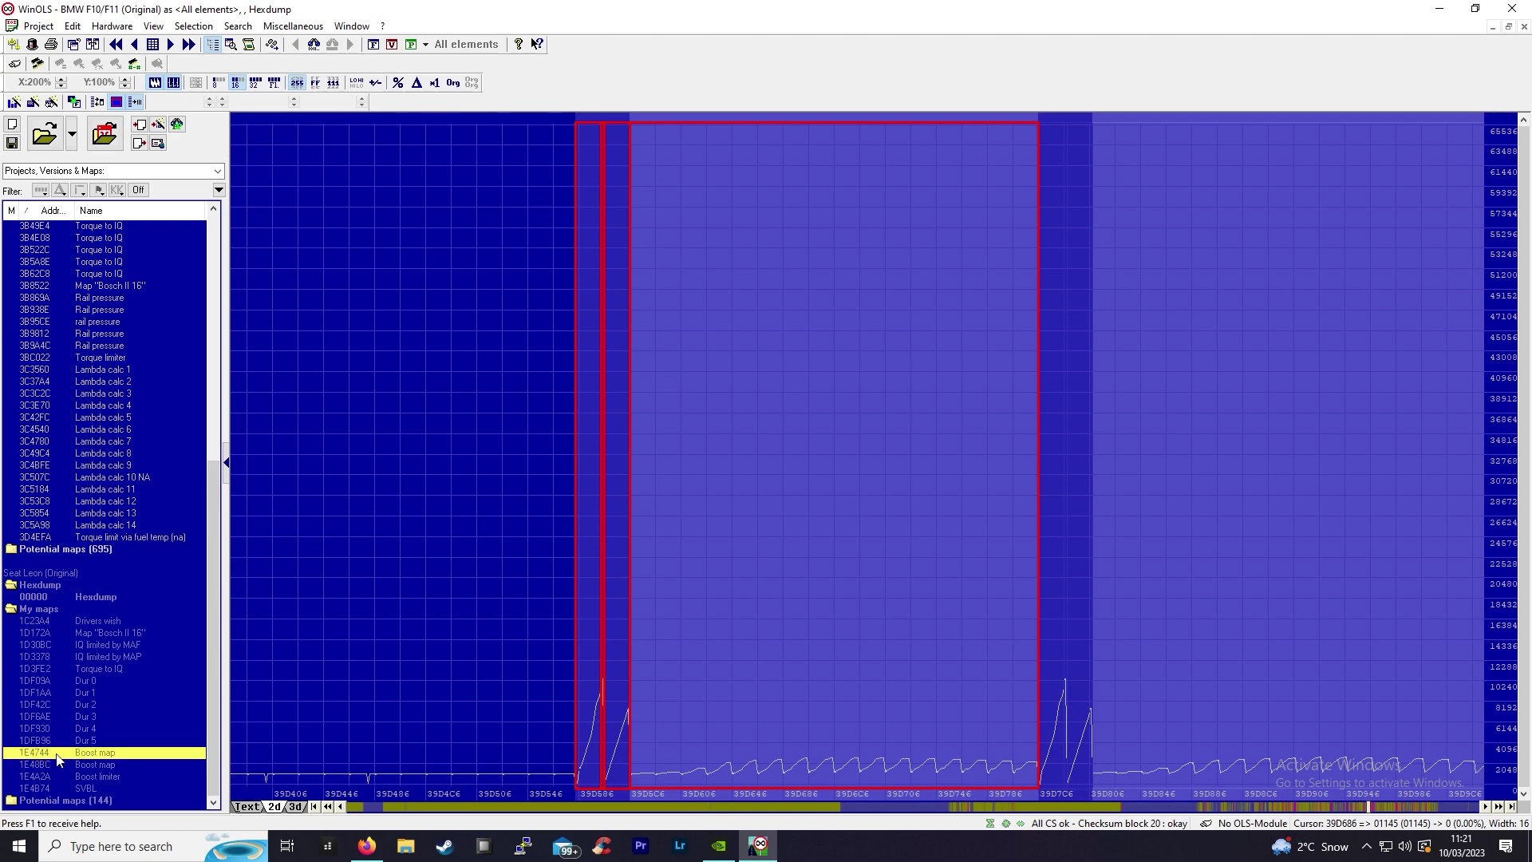
double_click(50, 755)
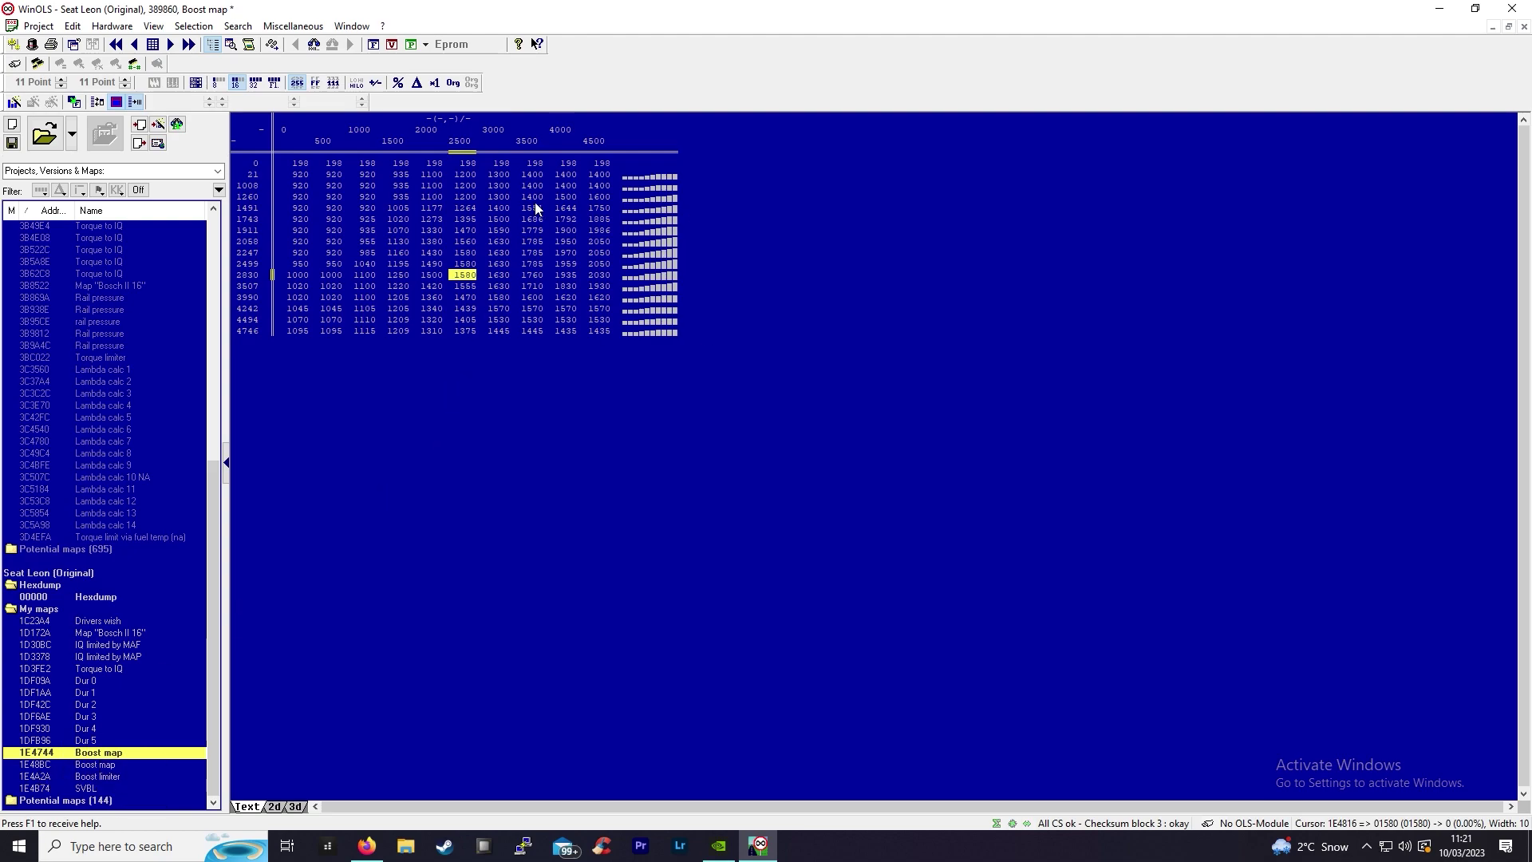
View the Seat Leon SVBL map at 1E4B74, then close it to return to the boost map.
click(42, 789)
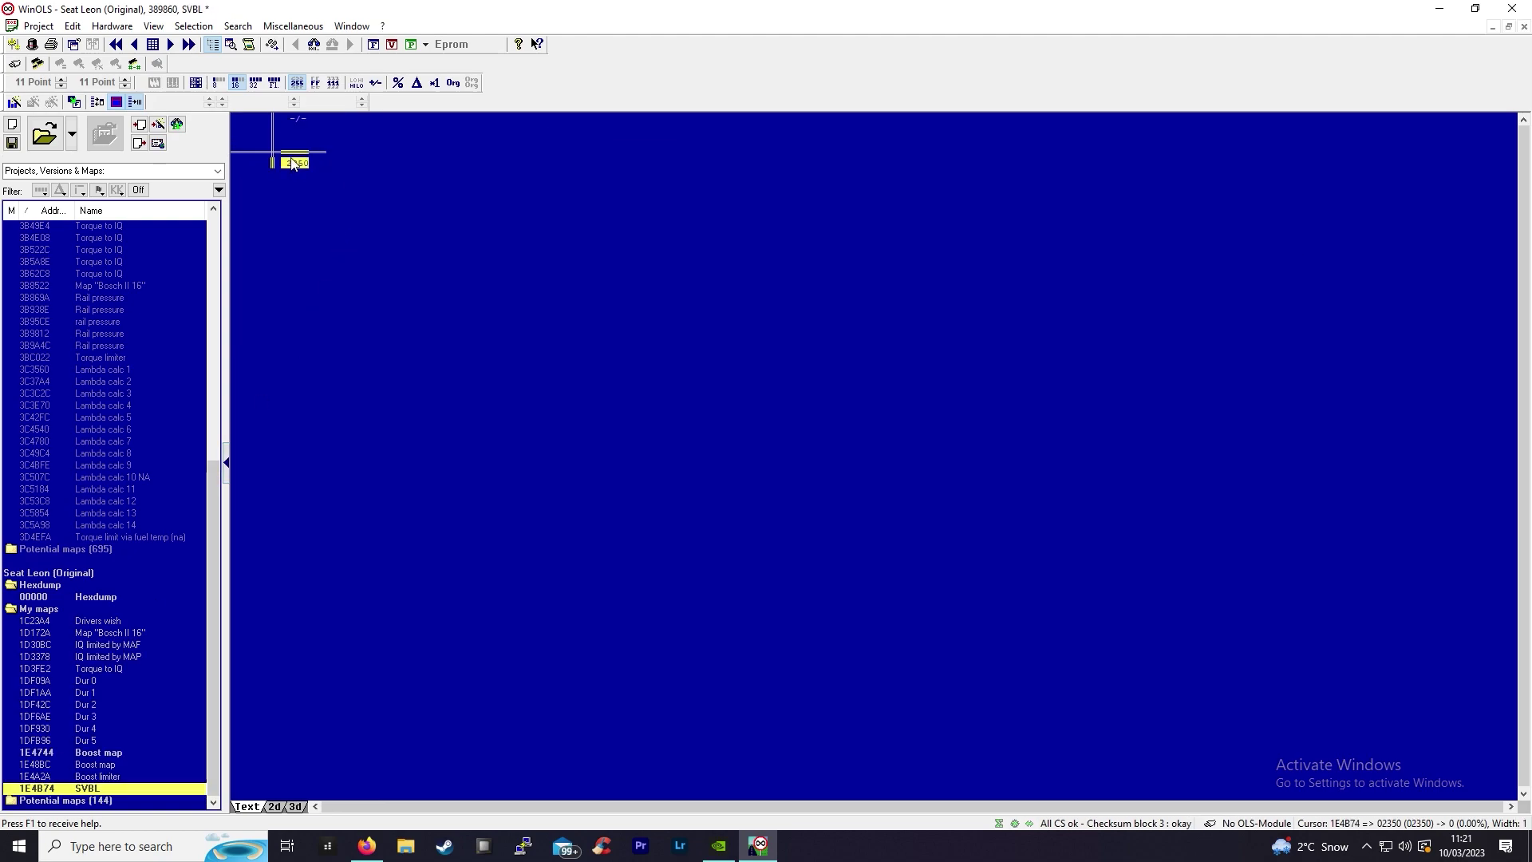
scroll(94, 419, up, 6)
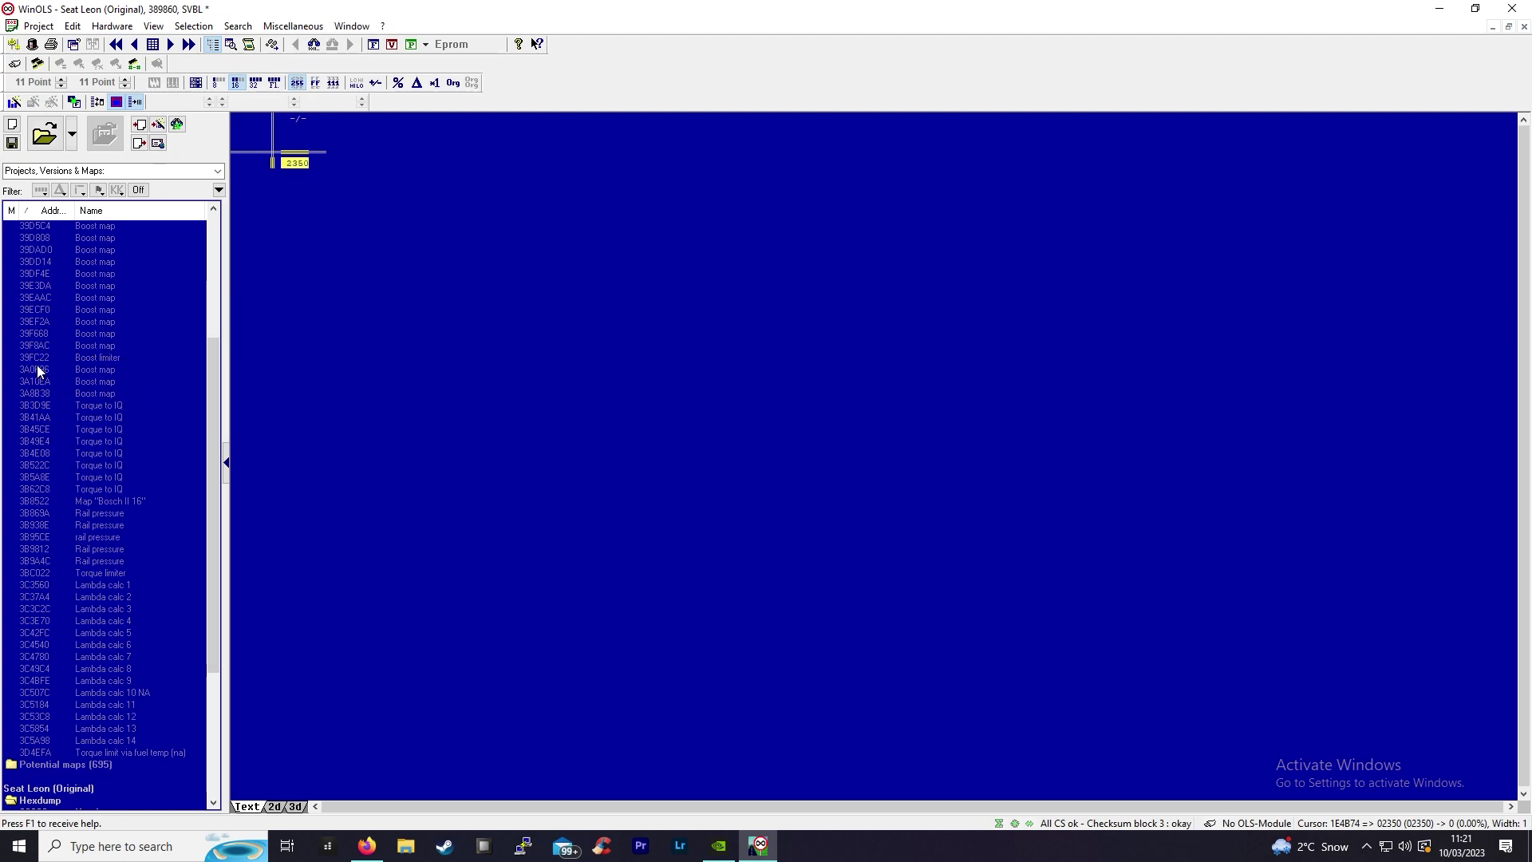
scroll(41, 367, down, 6)
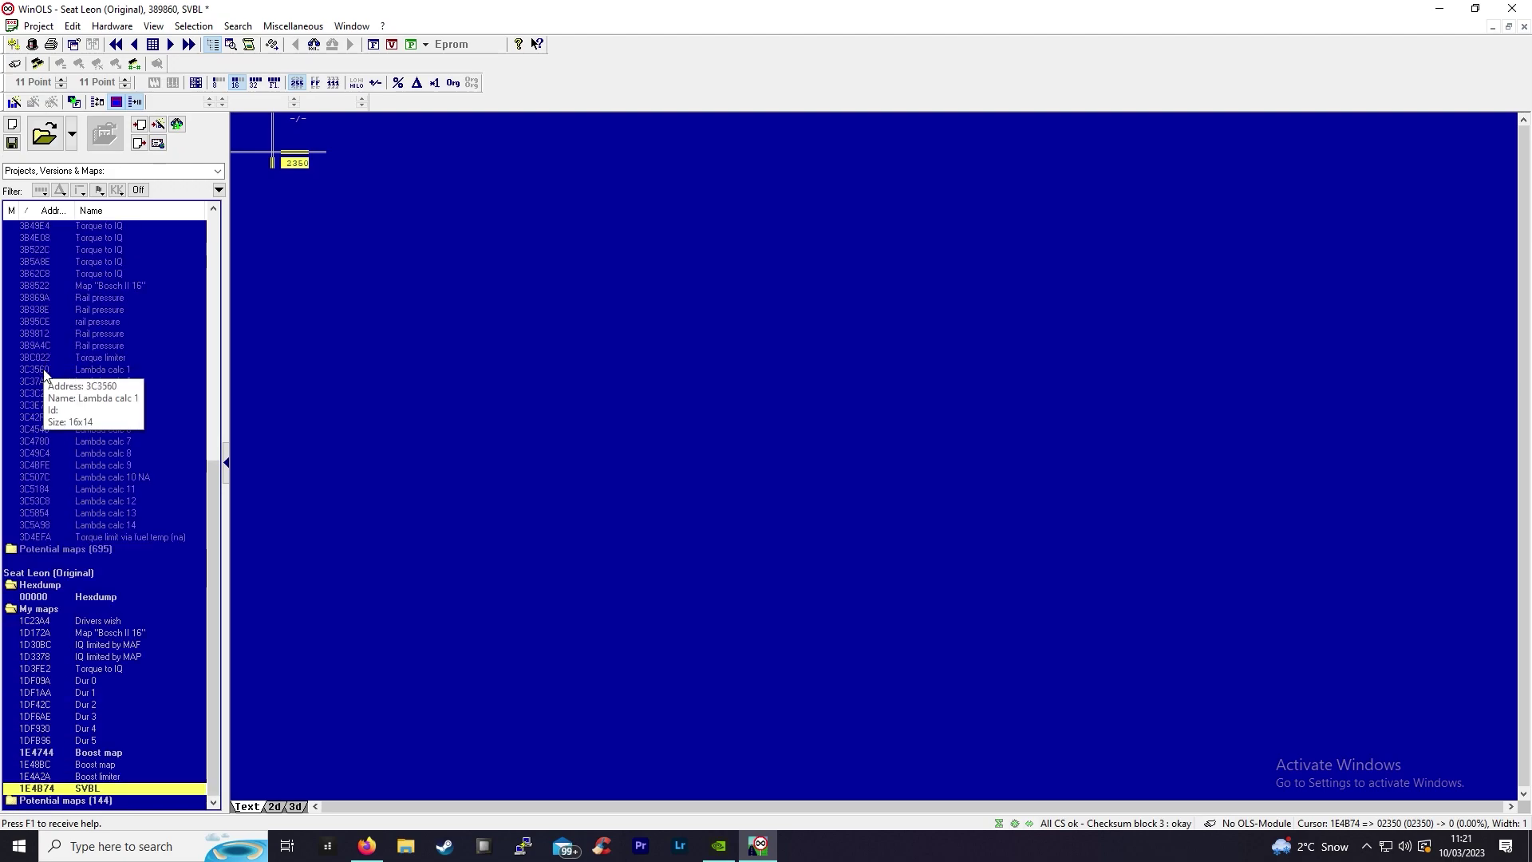
click(1524, 27)
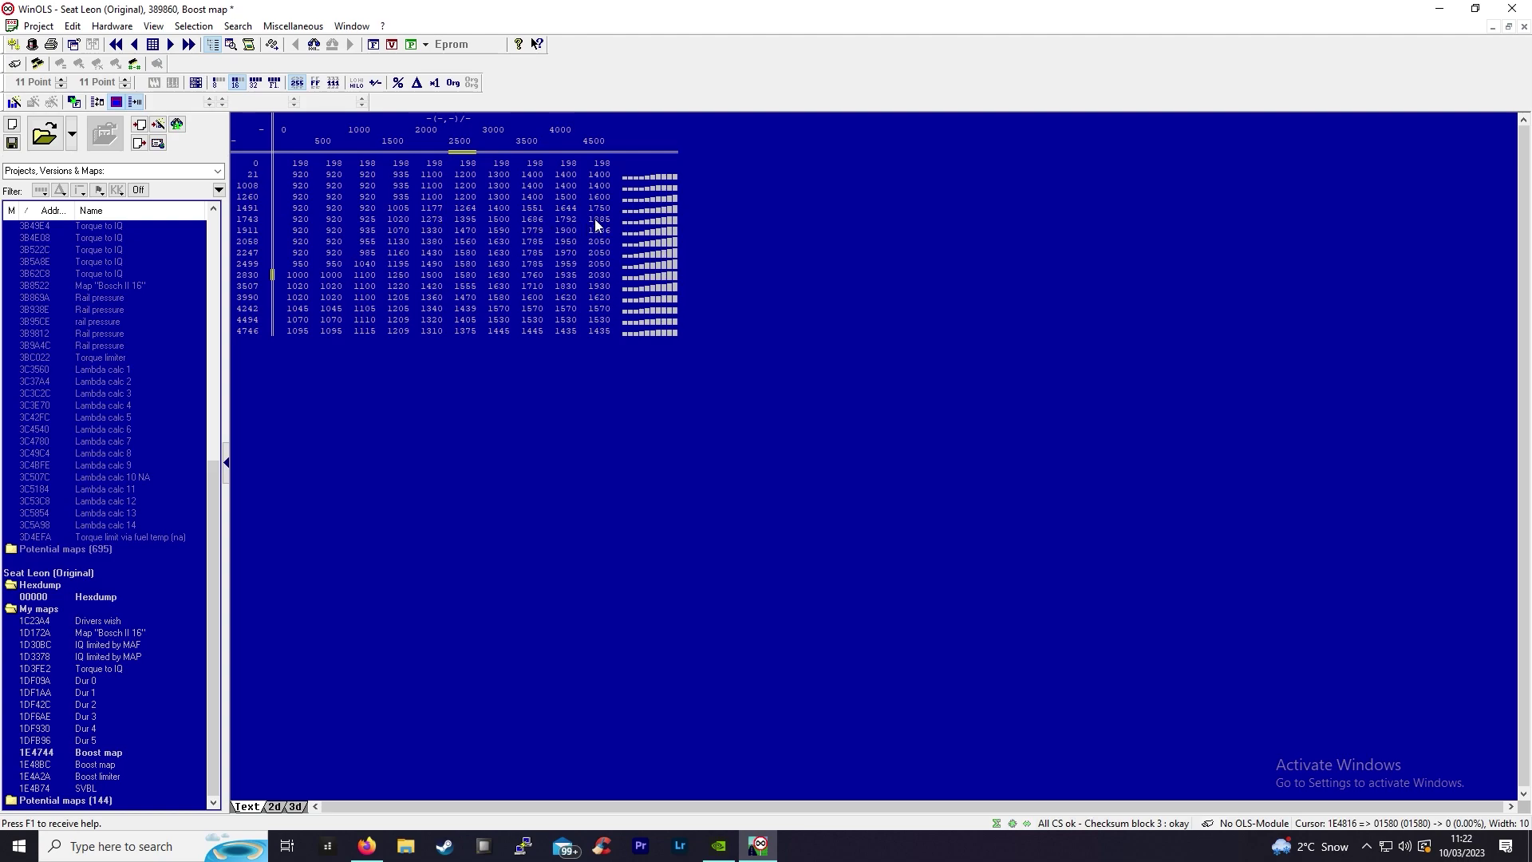
Preview a 5% increase on the boost map's 2500–4500 columns and 1491–4746 rows, declining the checksum correction.
drag(599, 209, 466, 336)
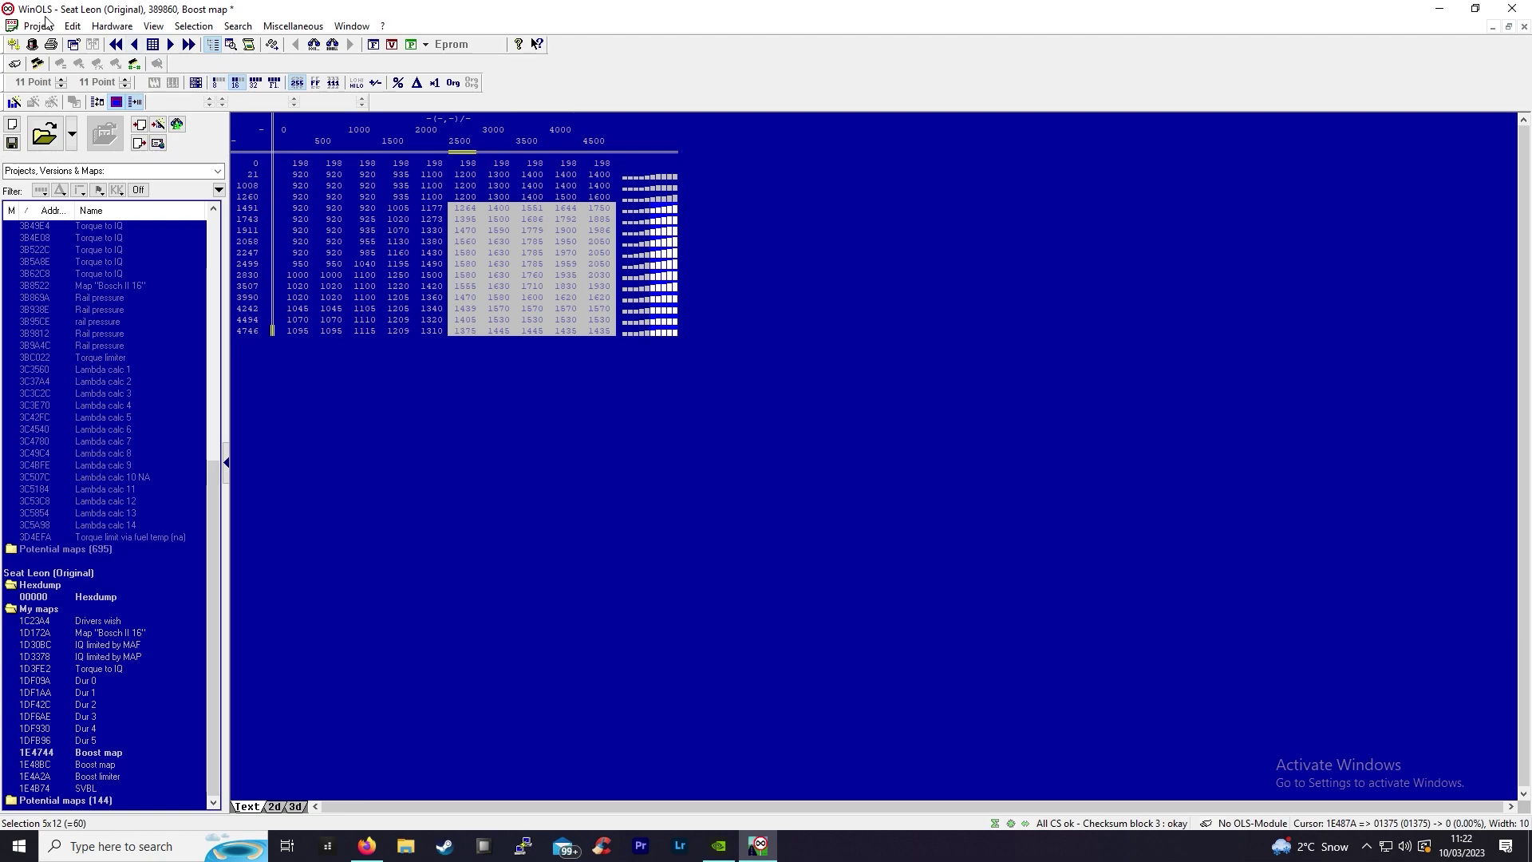
click(72, 26)
click(117, 299)
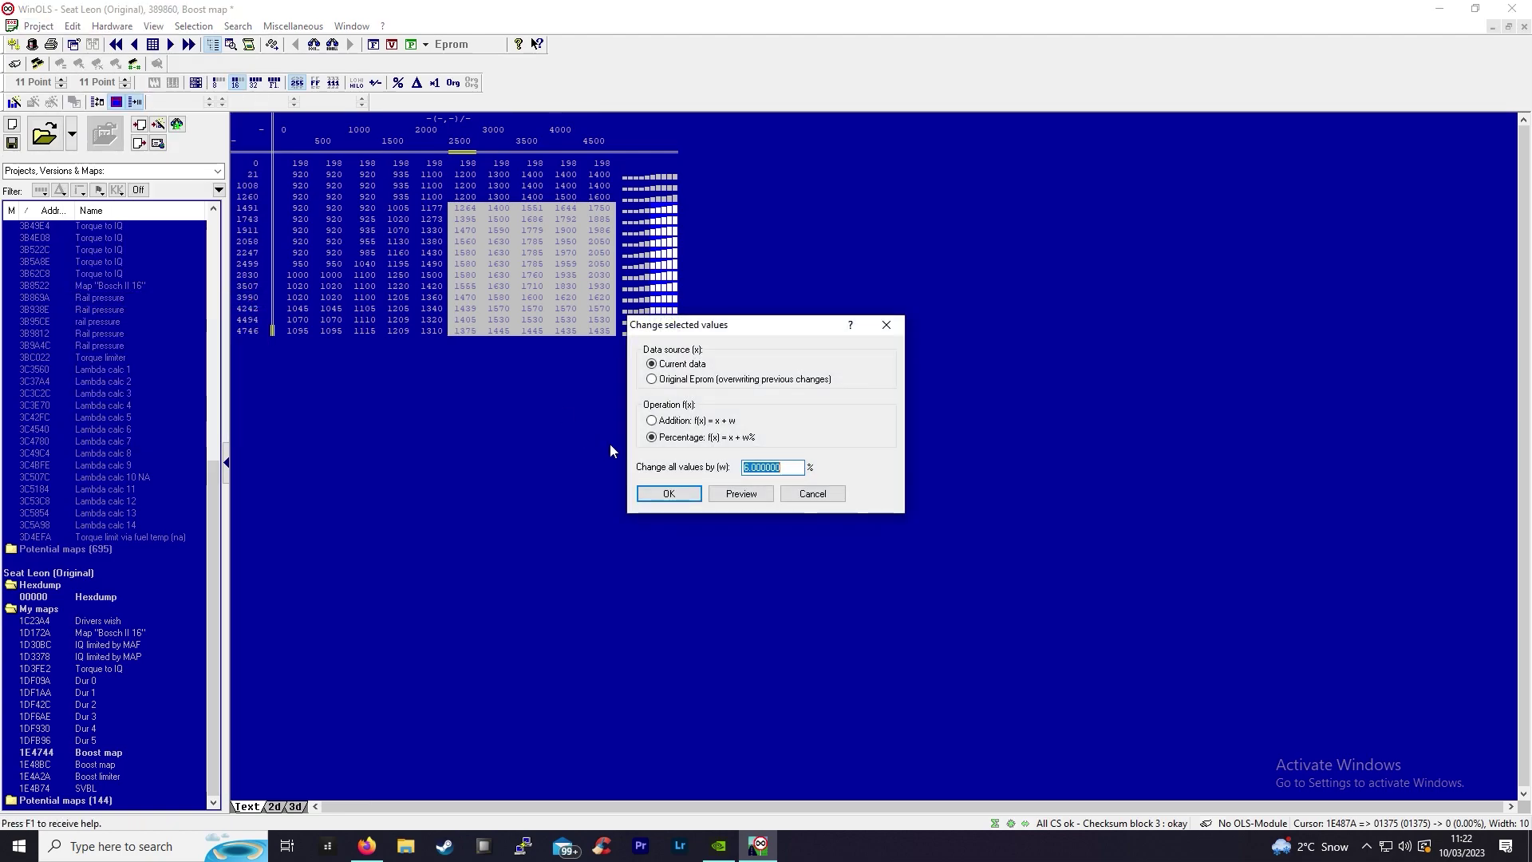
text(5)
click(947, 538)
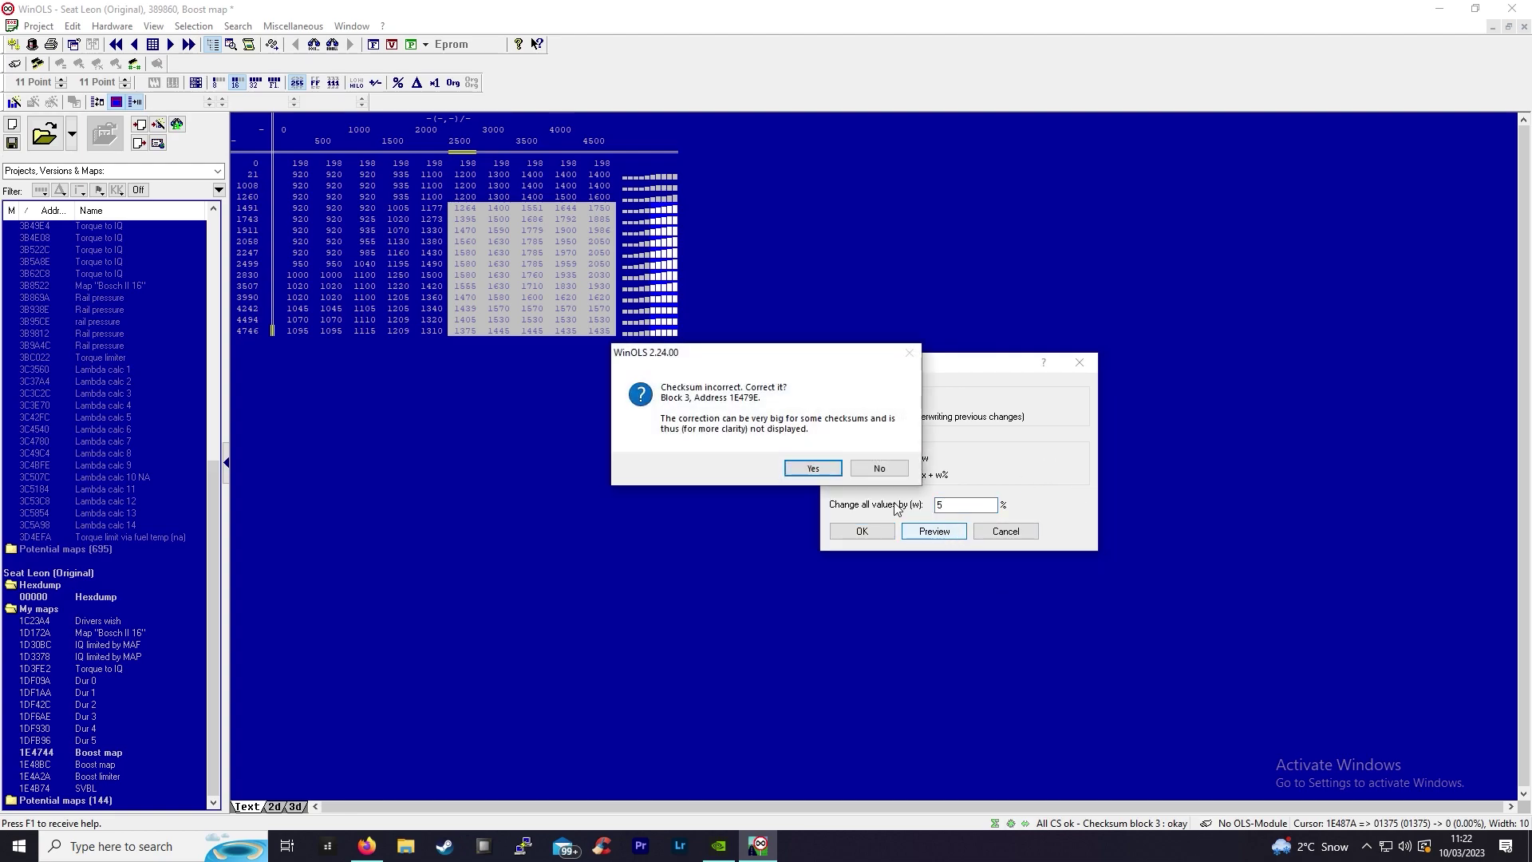
click(900, 469)
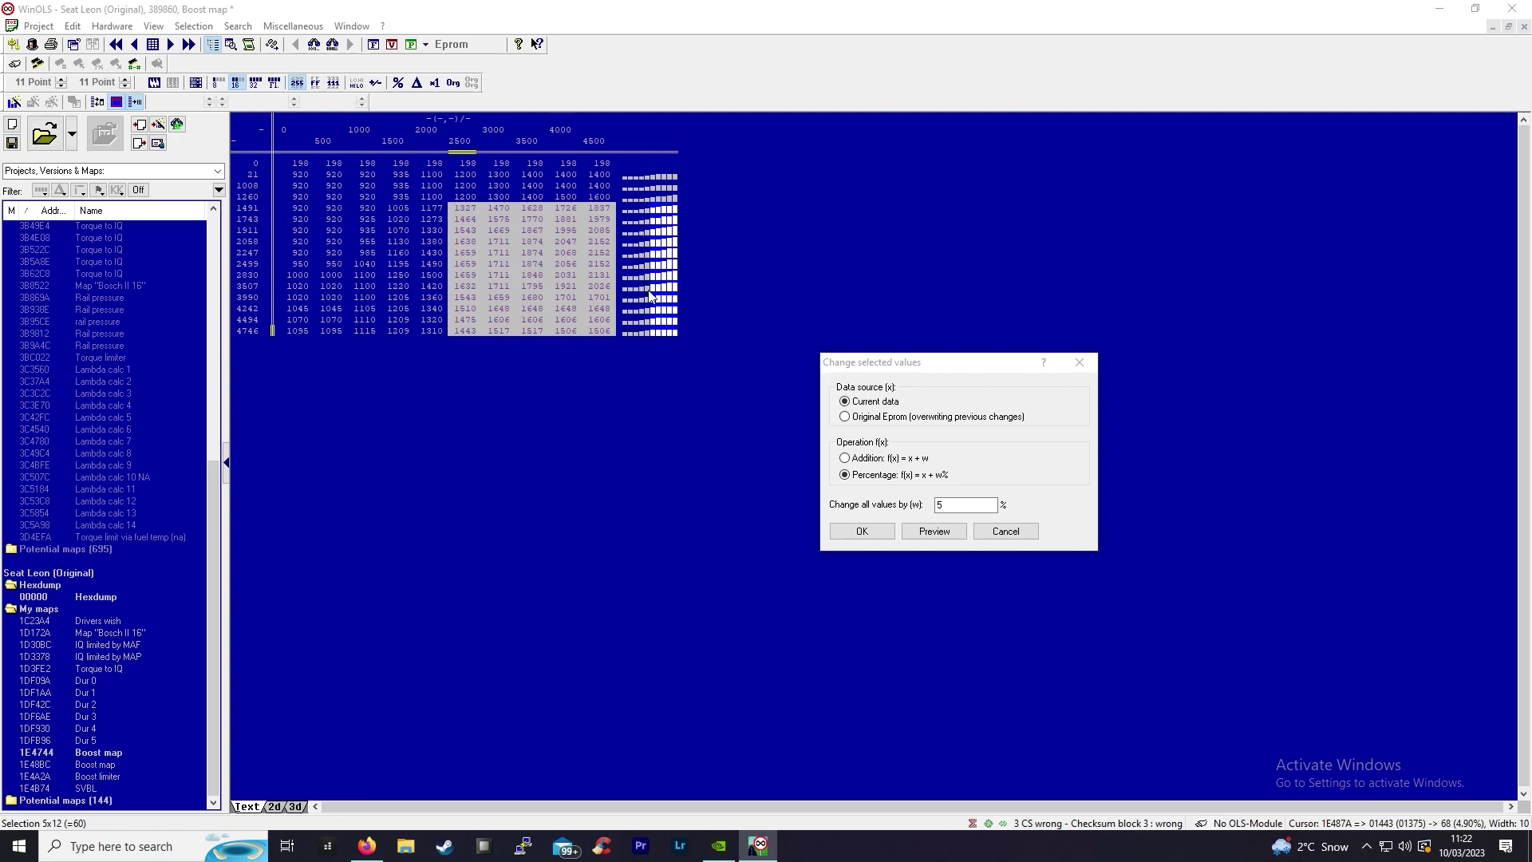
Preview an 8% increase on the selected boost map values, then cancel the change and clear the selection.
drag(955, 367, 826, 242)
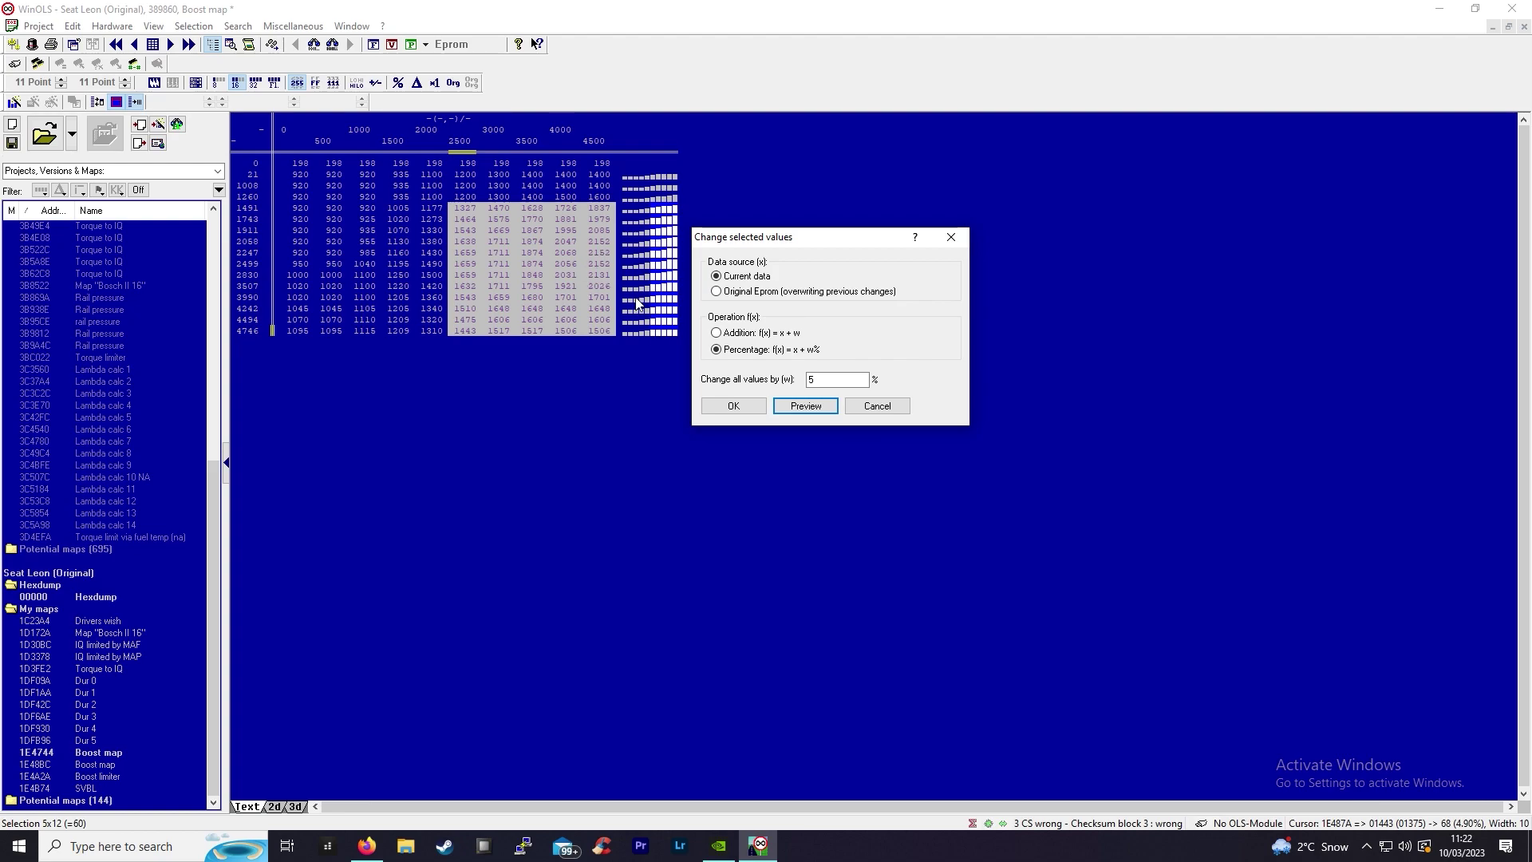
click(826, 378)
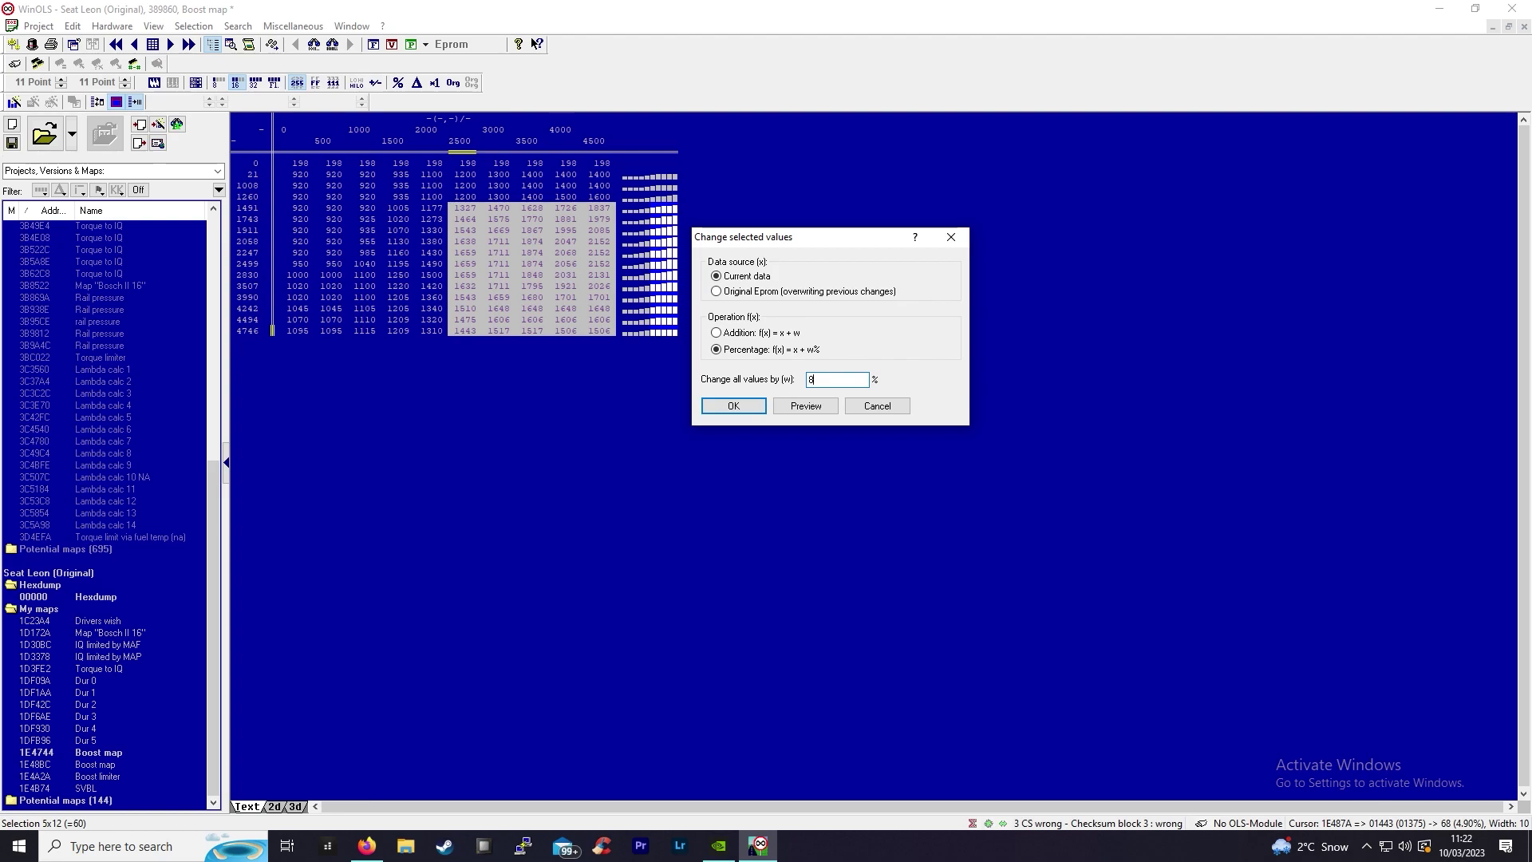
click(805, 405)
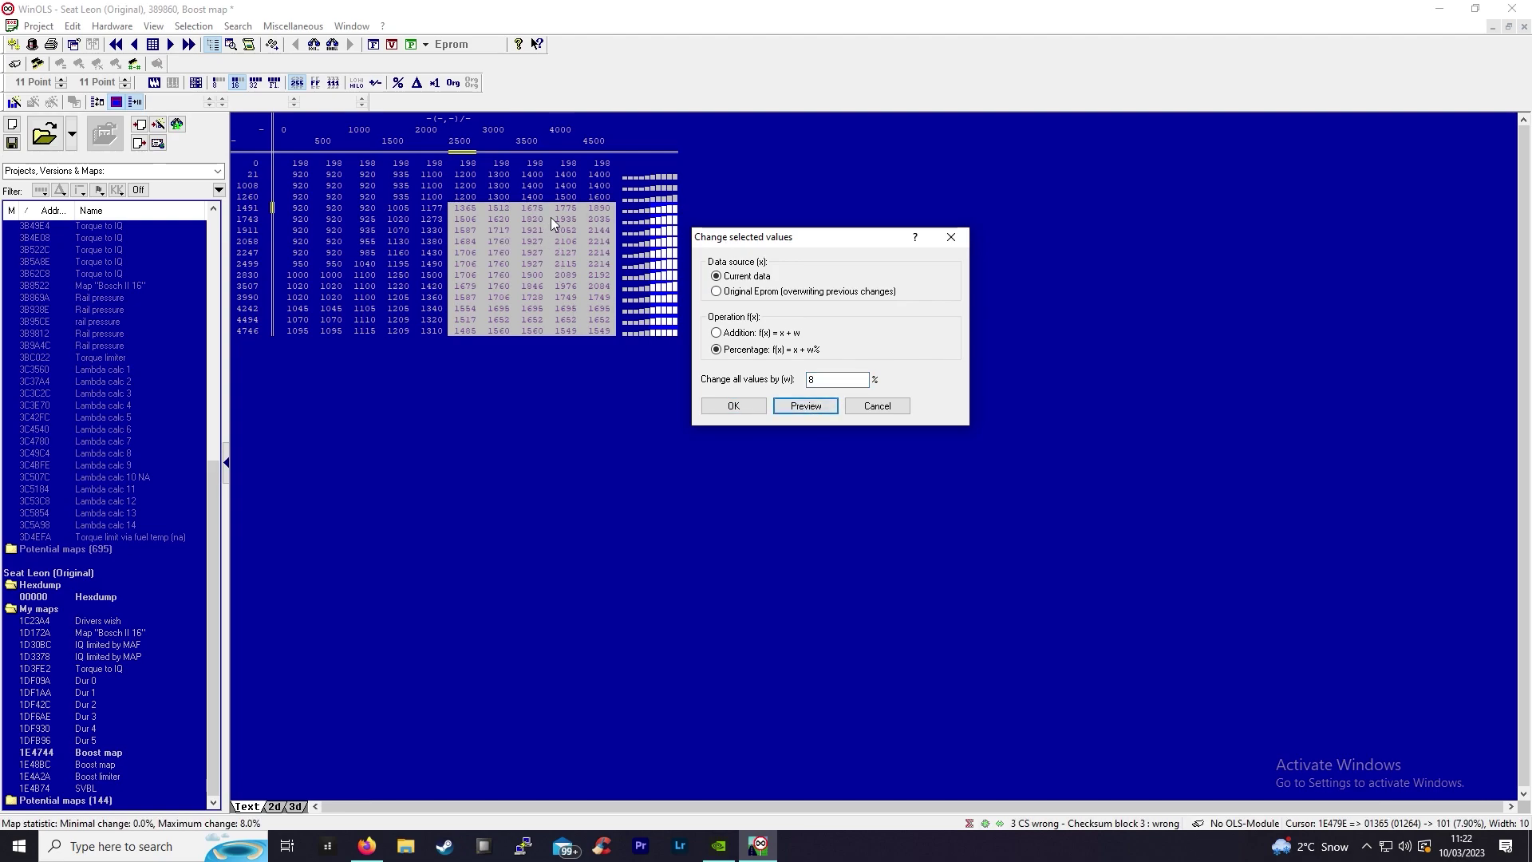
click(835, 381)
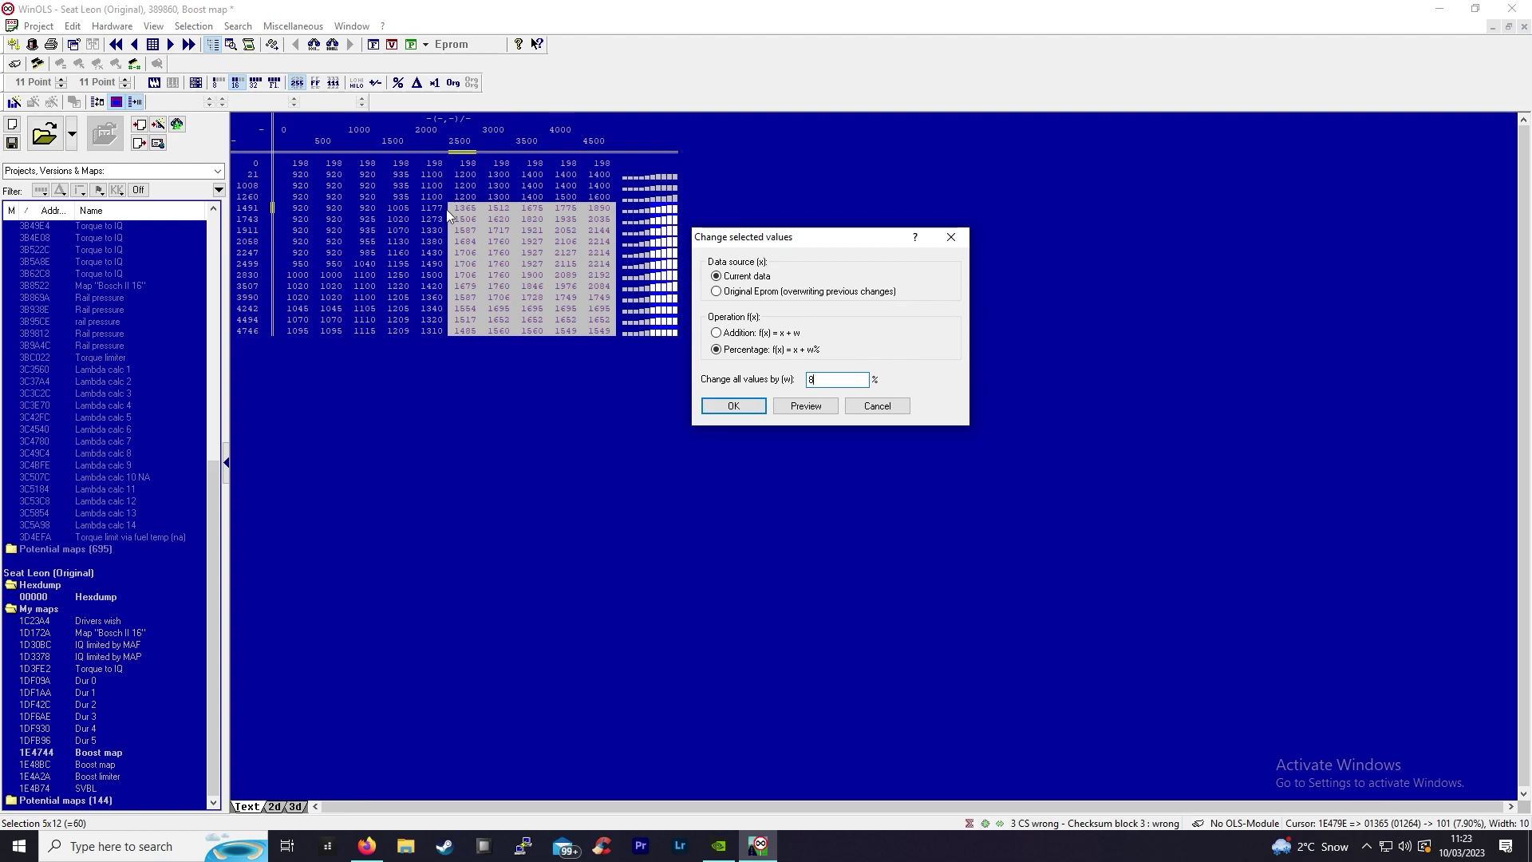
click(888, 408)
right_click(338, 241)
click(367, 219)
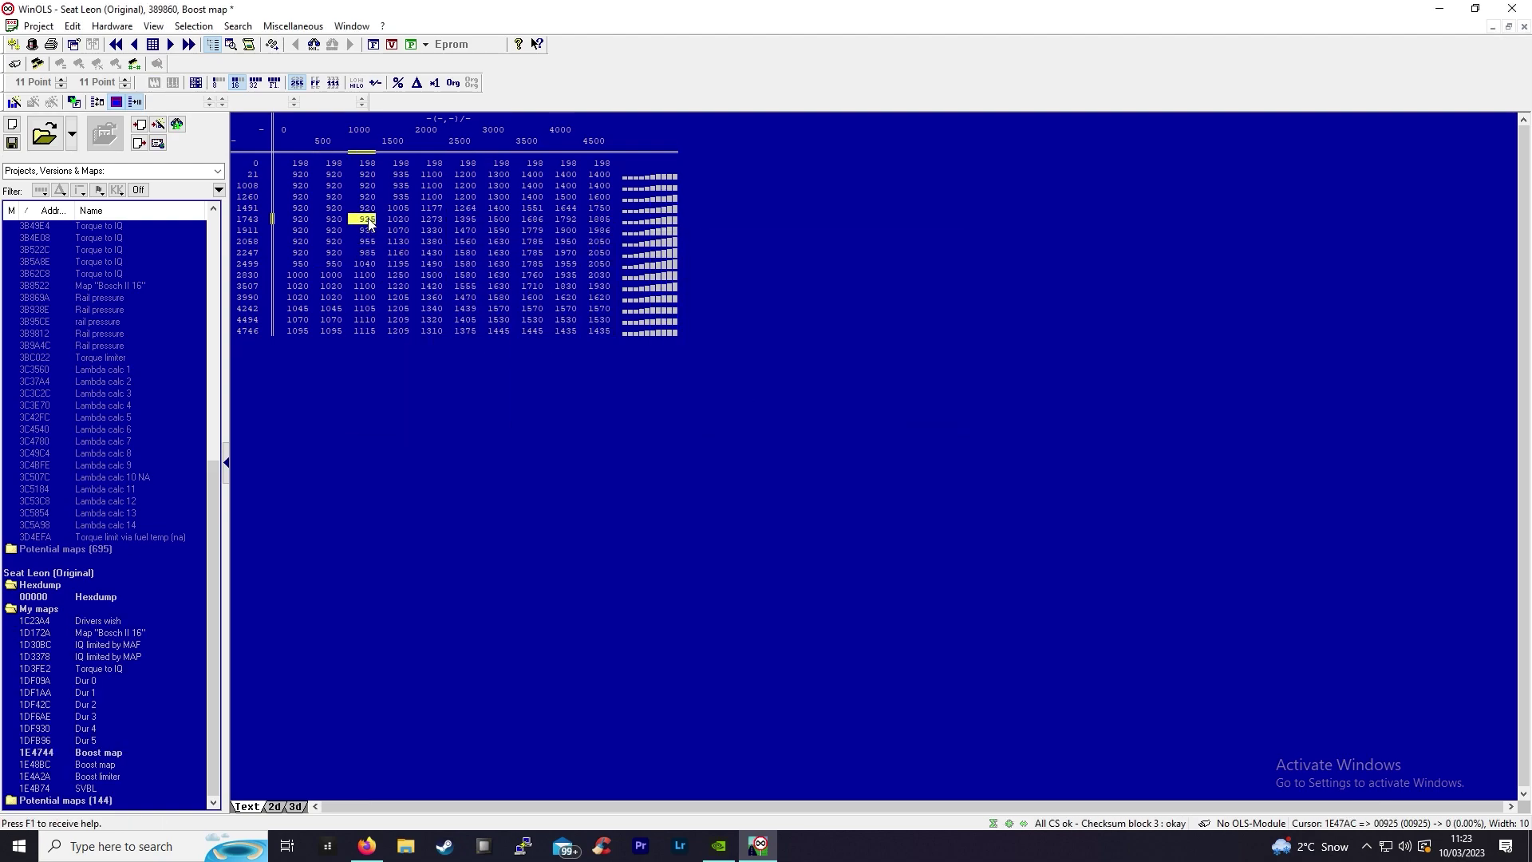
Check the Seat Leon SVBL value against the 4500 column of the boost map at 1E4744.
double_click(29, 788)
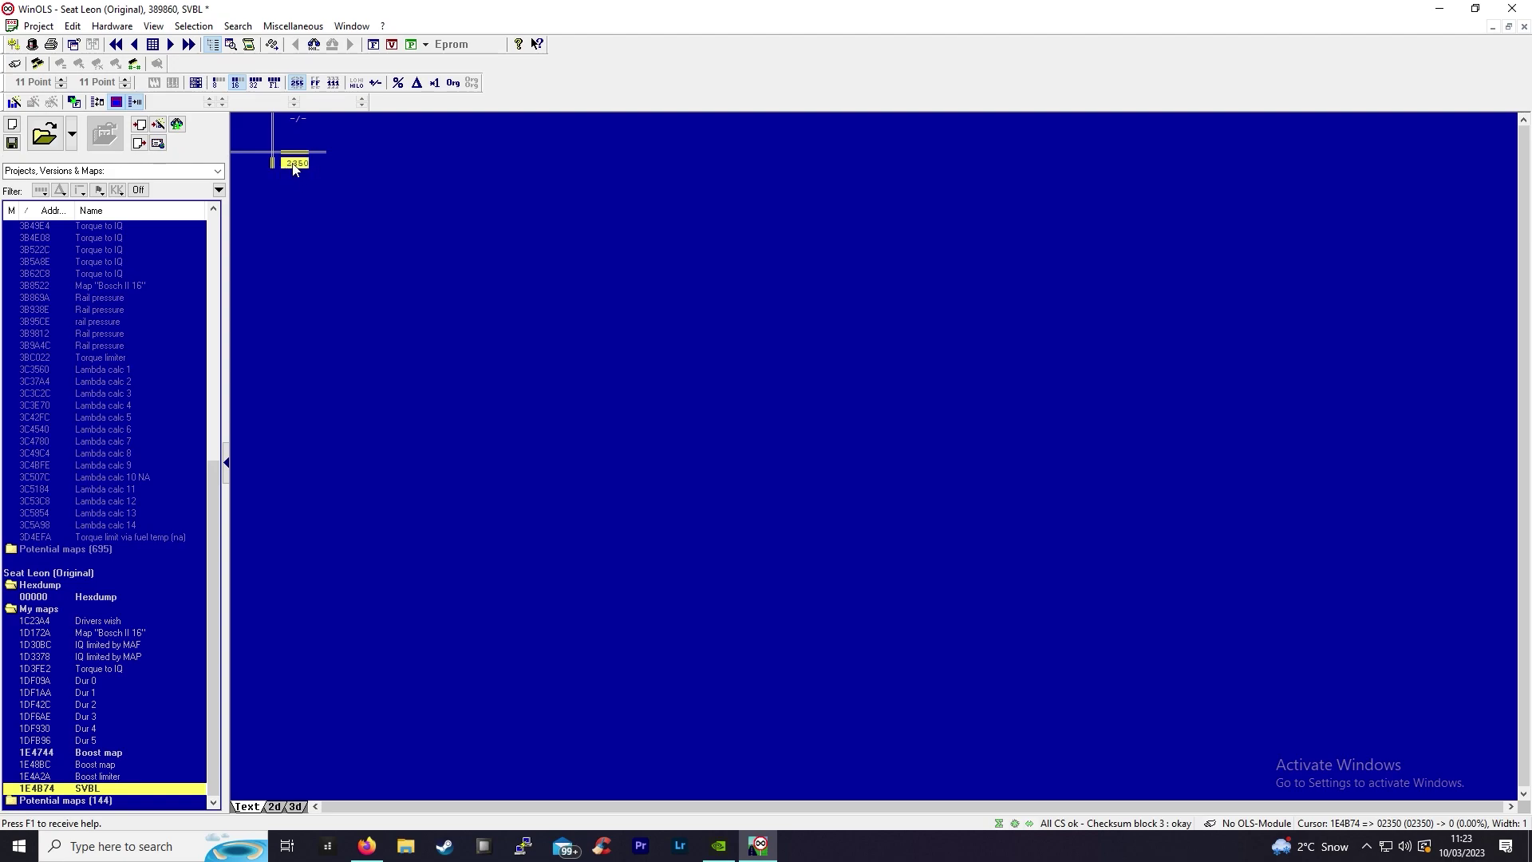
double_click(34, 754)
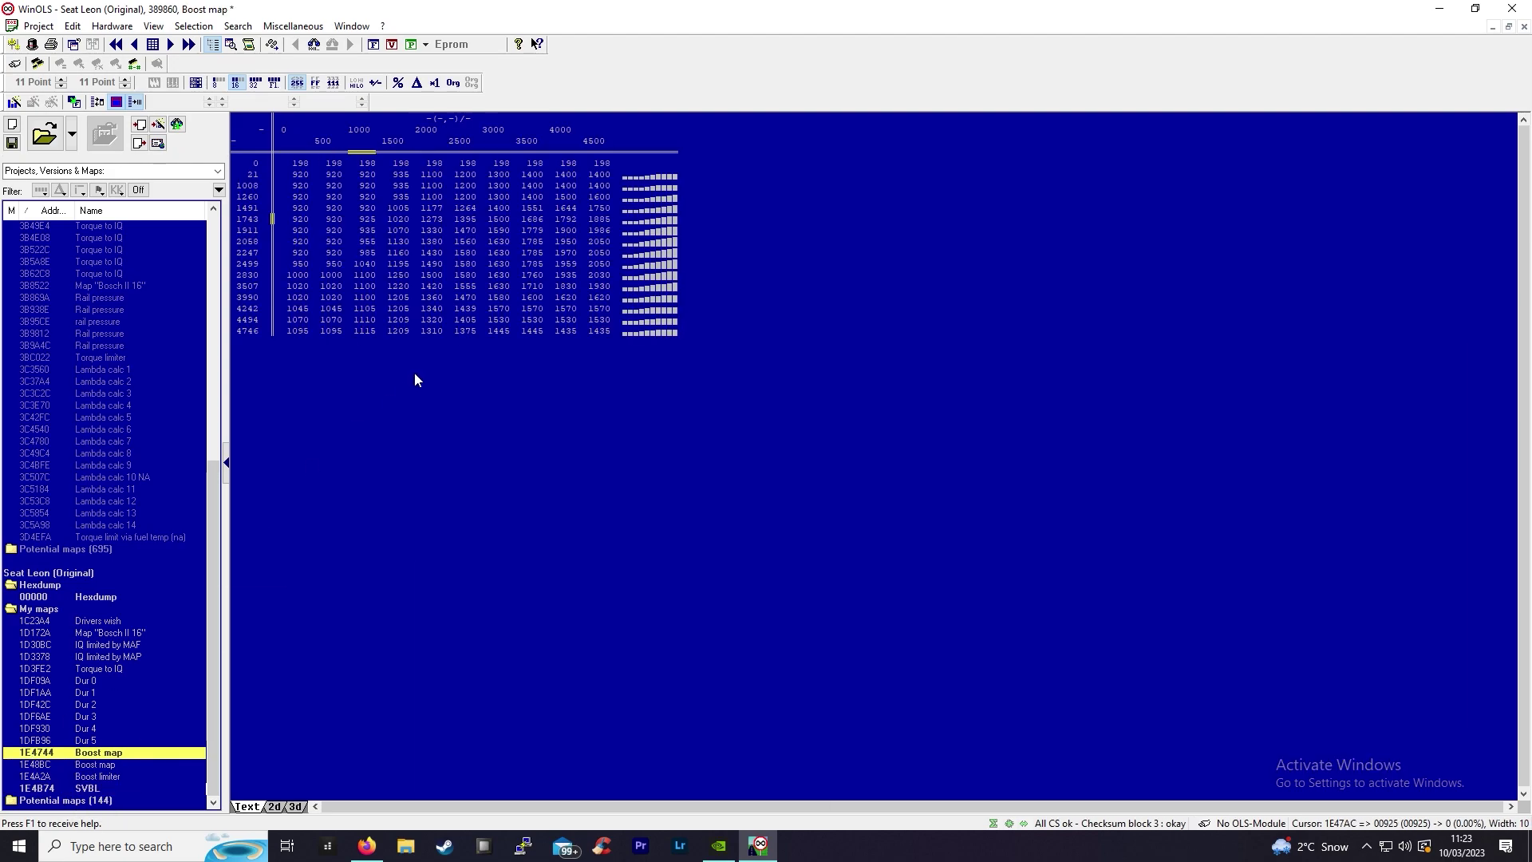
drag(599, 216, 595, 322)
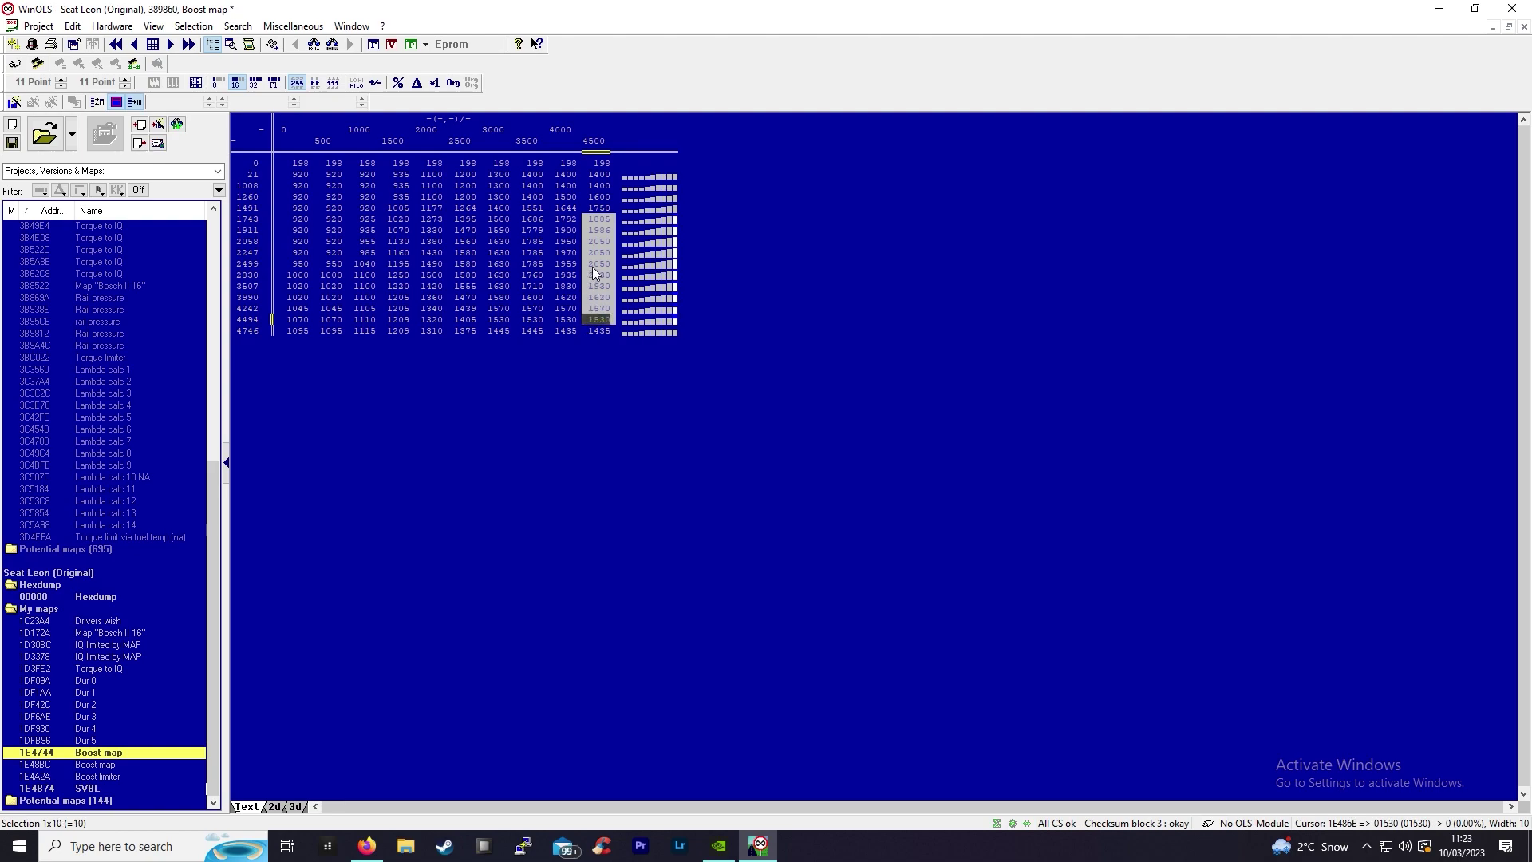
right_click(501, 275)
click(498, 230)
Switch to Excel and open the recent workbook "bmw f10 n57 edc17 30d tuning sheet".
click(102, 846)
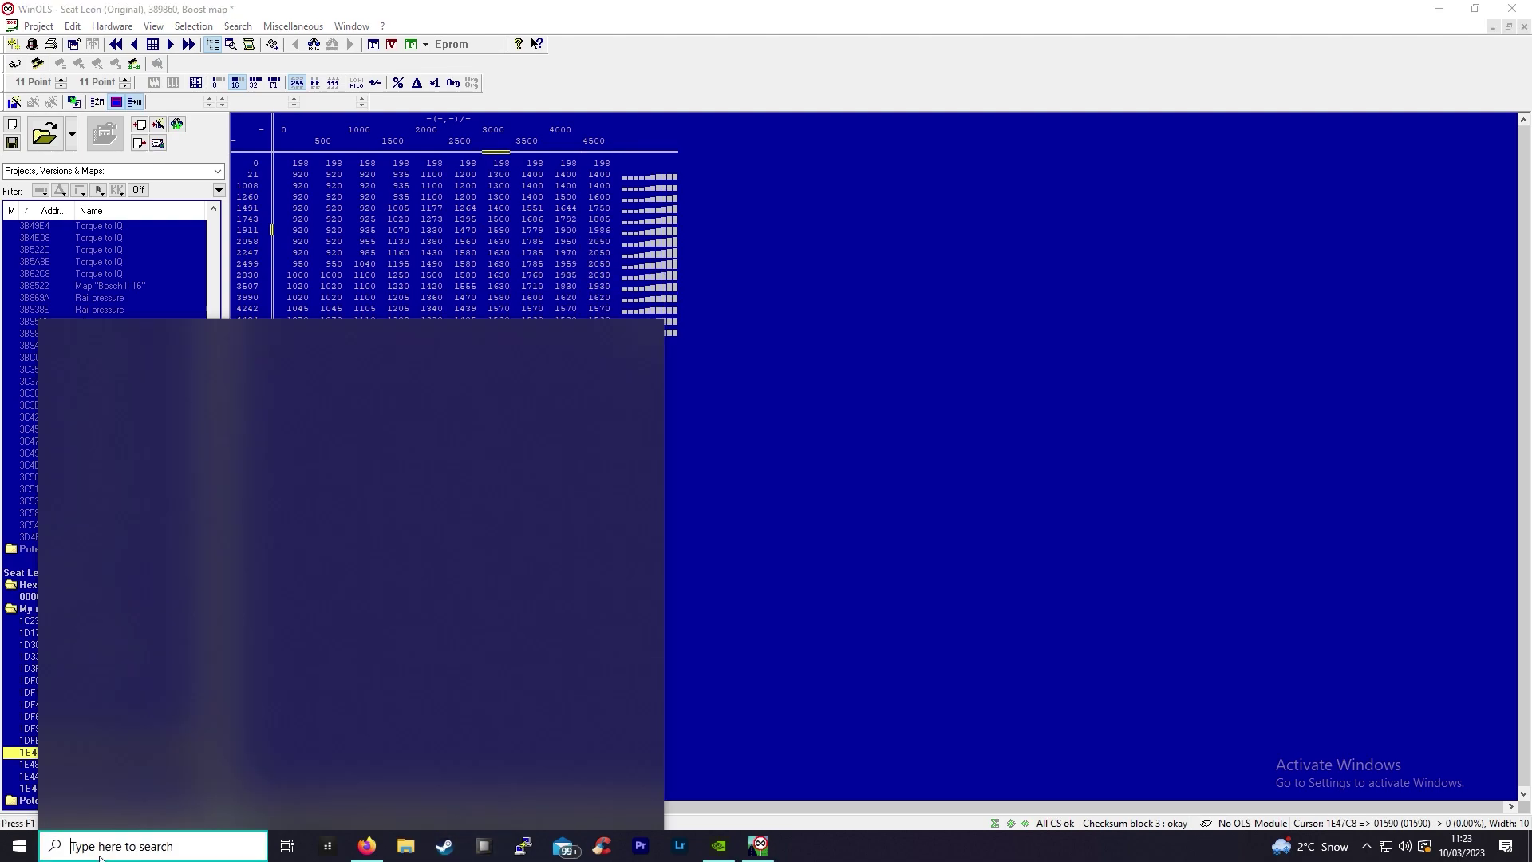
text(excel)
click(101, 425)
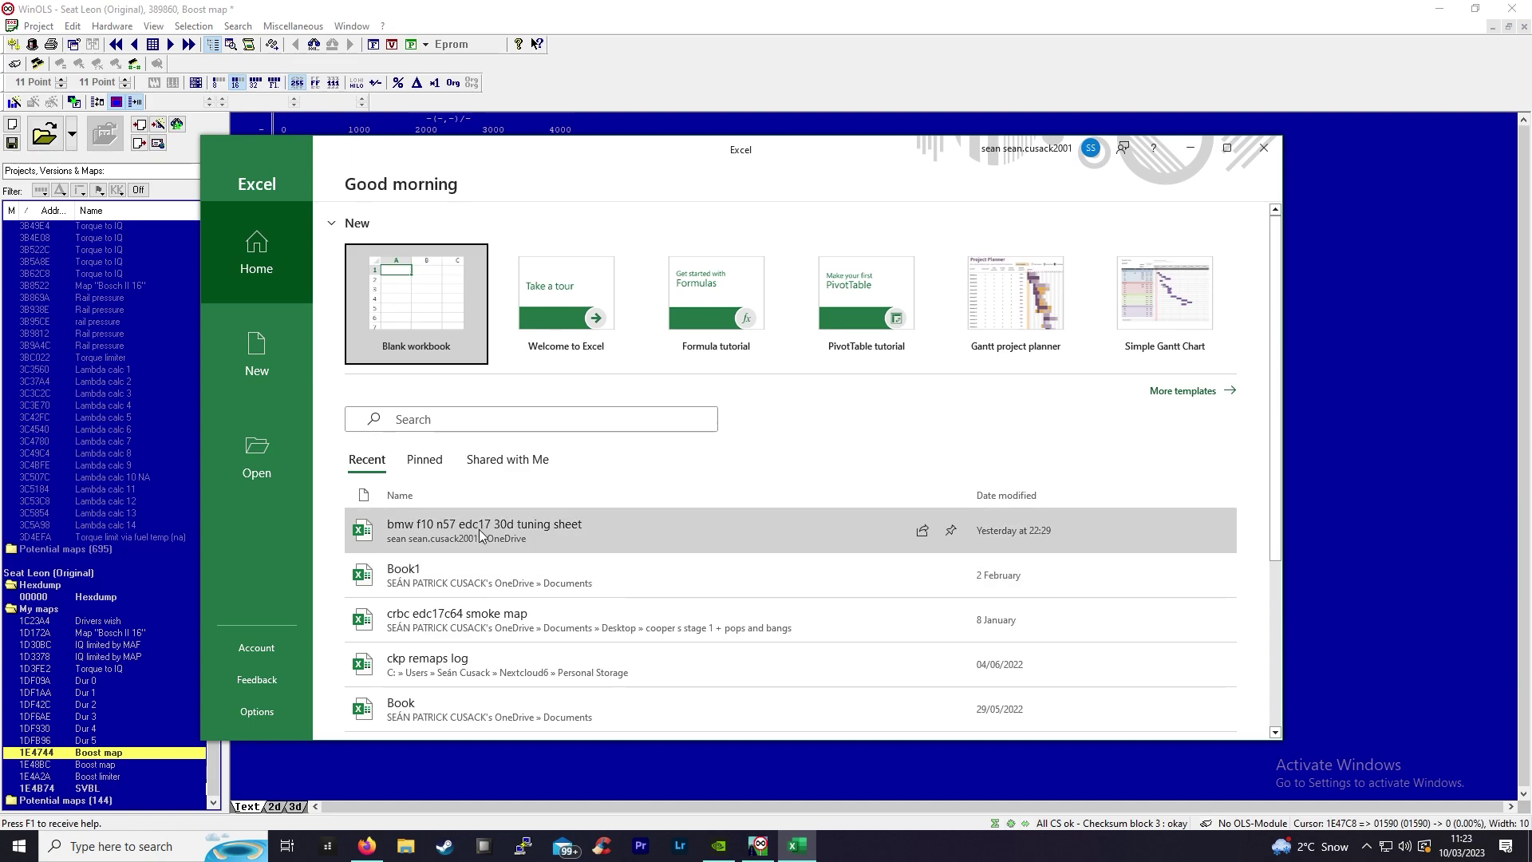
click(609, 538)
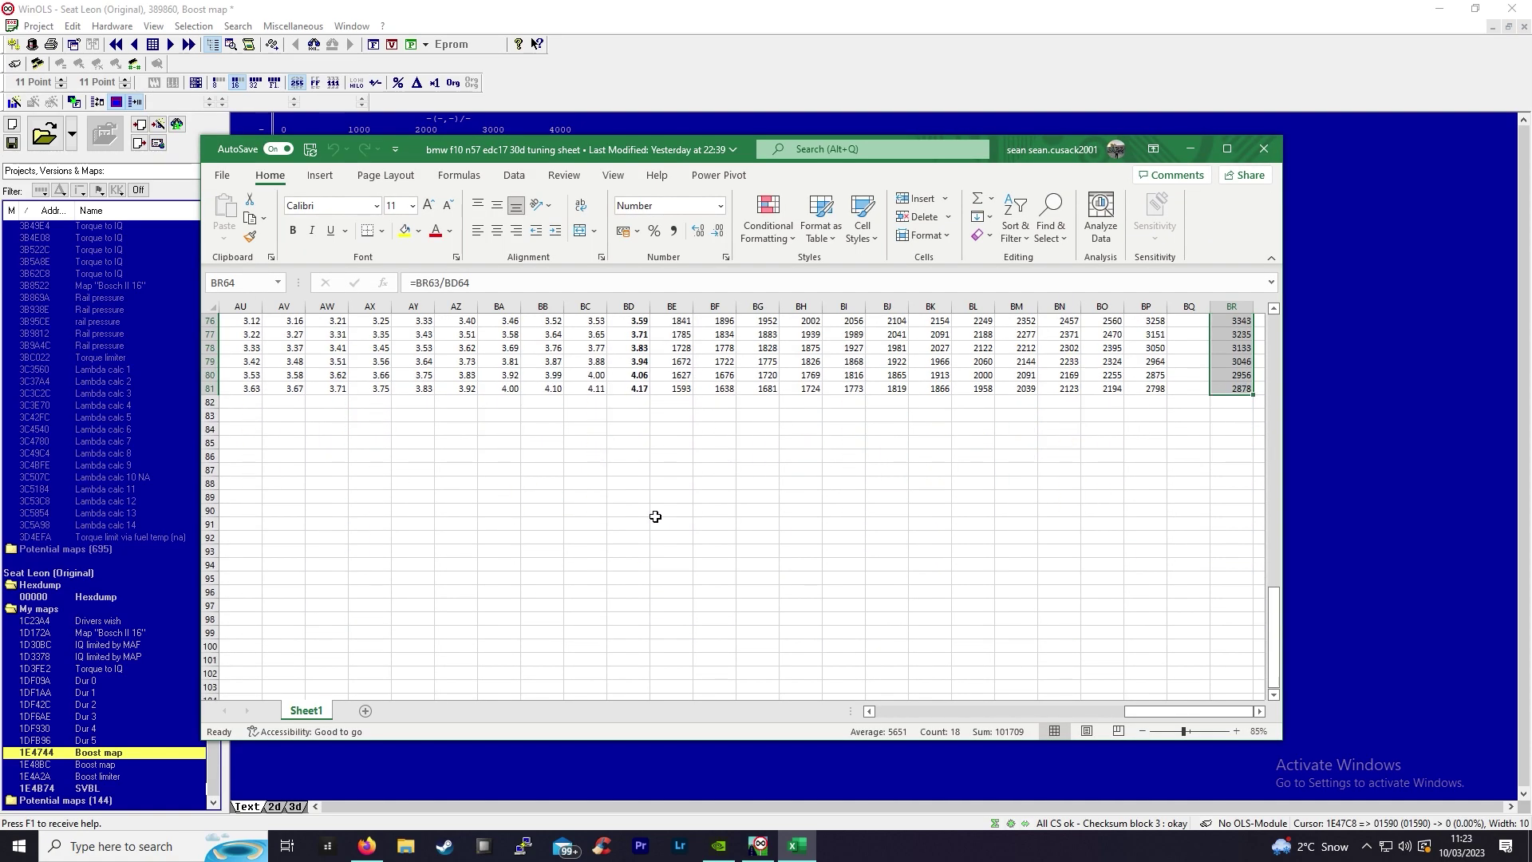
Set the engine litre value to 1.9 in the tuning sheet's boost calculator and check the cylinder volume formula.
scroll(655, 516, up, 2)
drag(1155, 711, 1032, 728)
scroll(942, 670, up, 18)
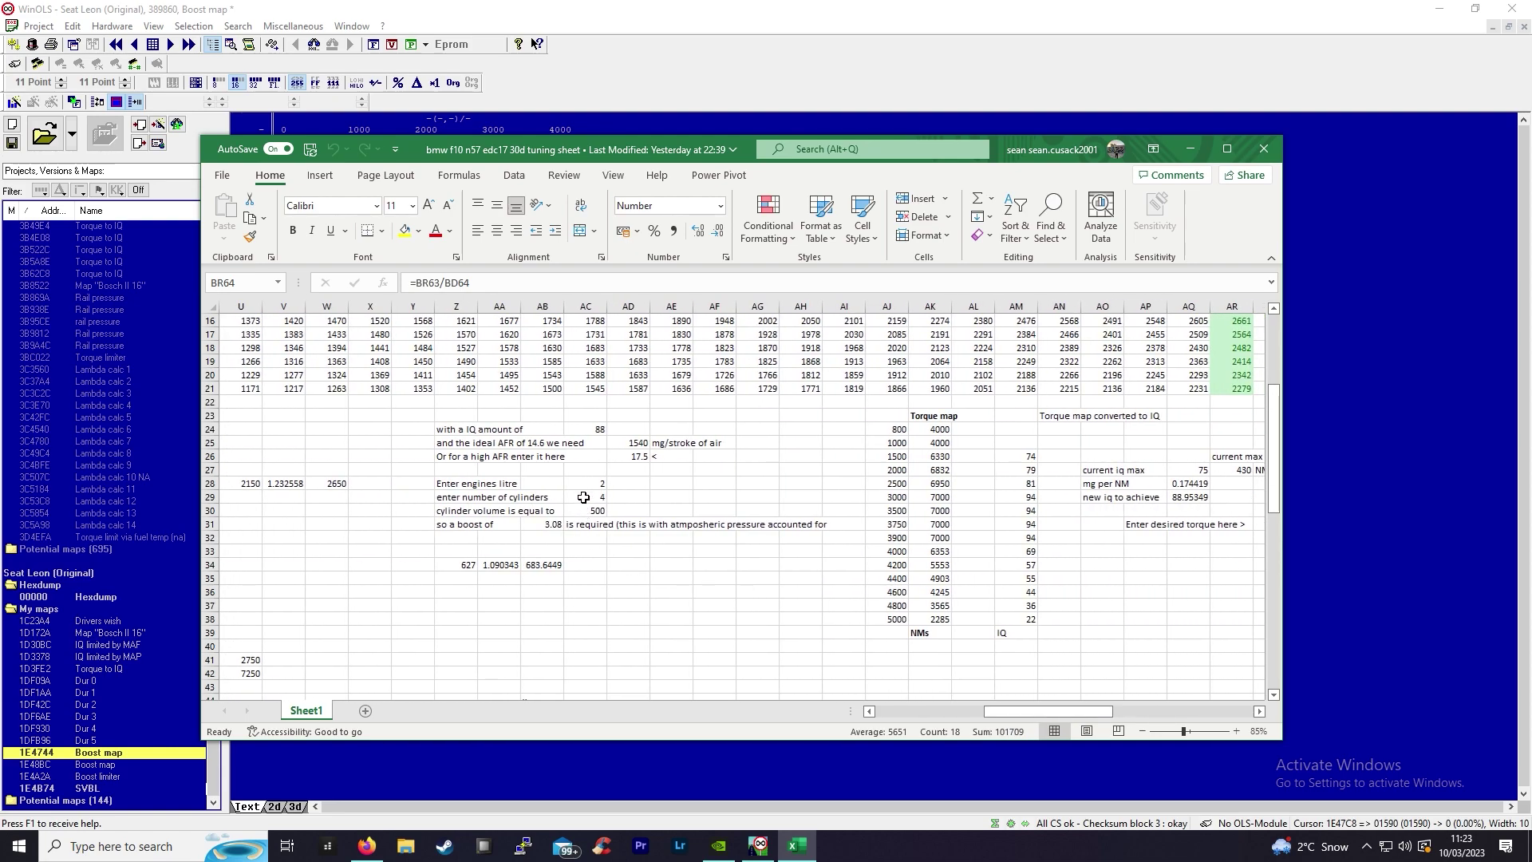
click(587, 484)
text(1.9)
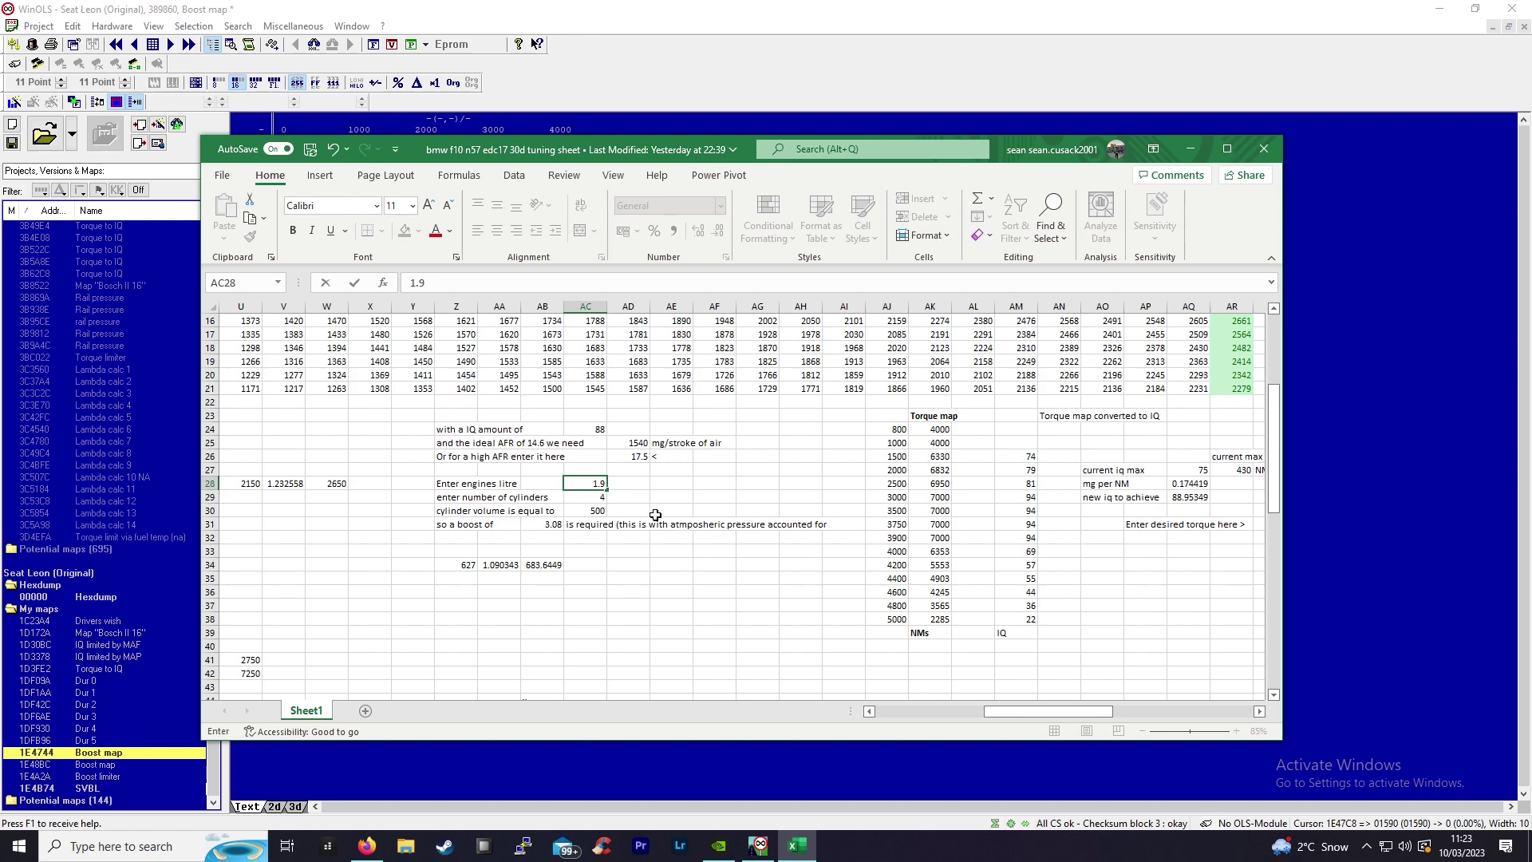
click(647, 512)
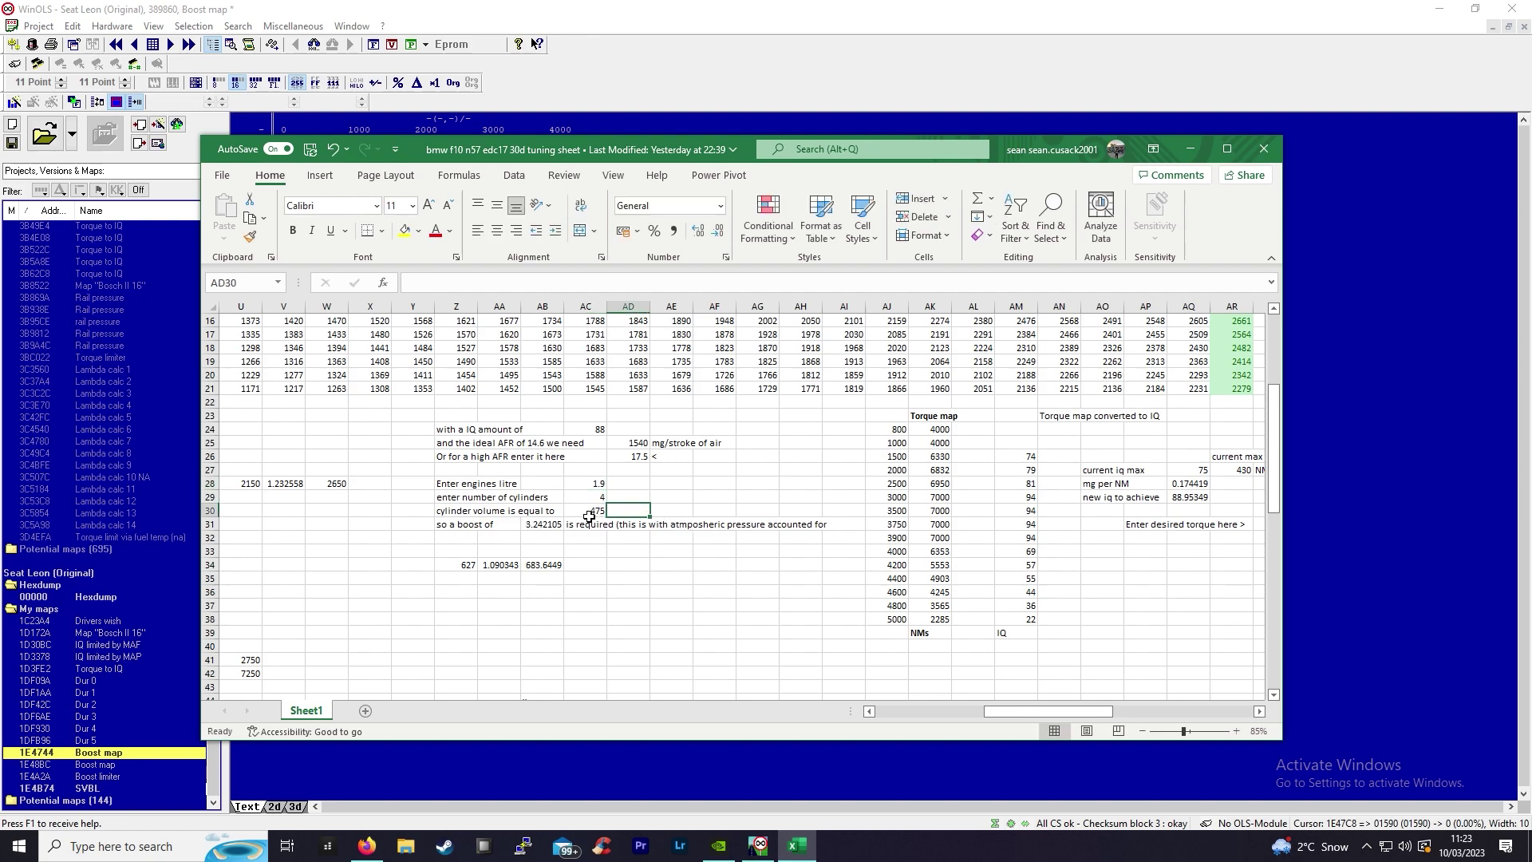
click(588, 512)
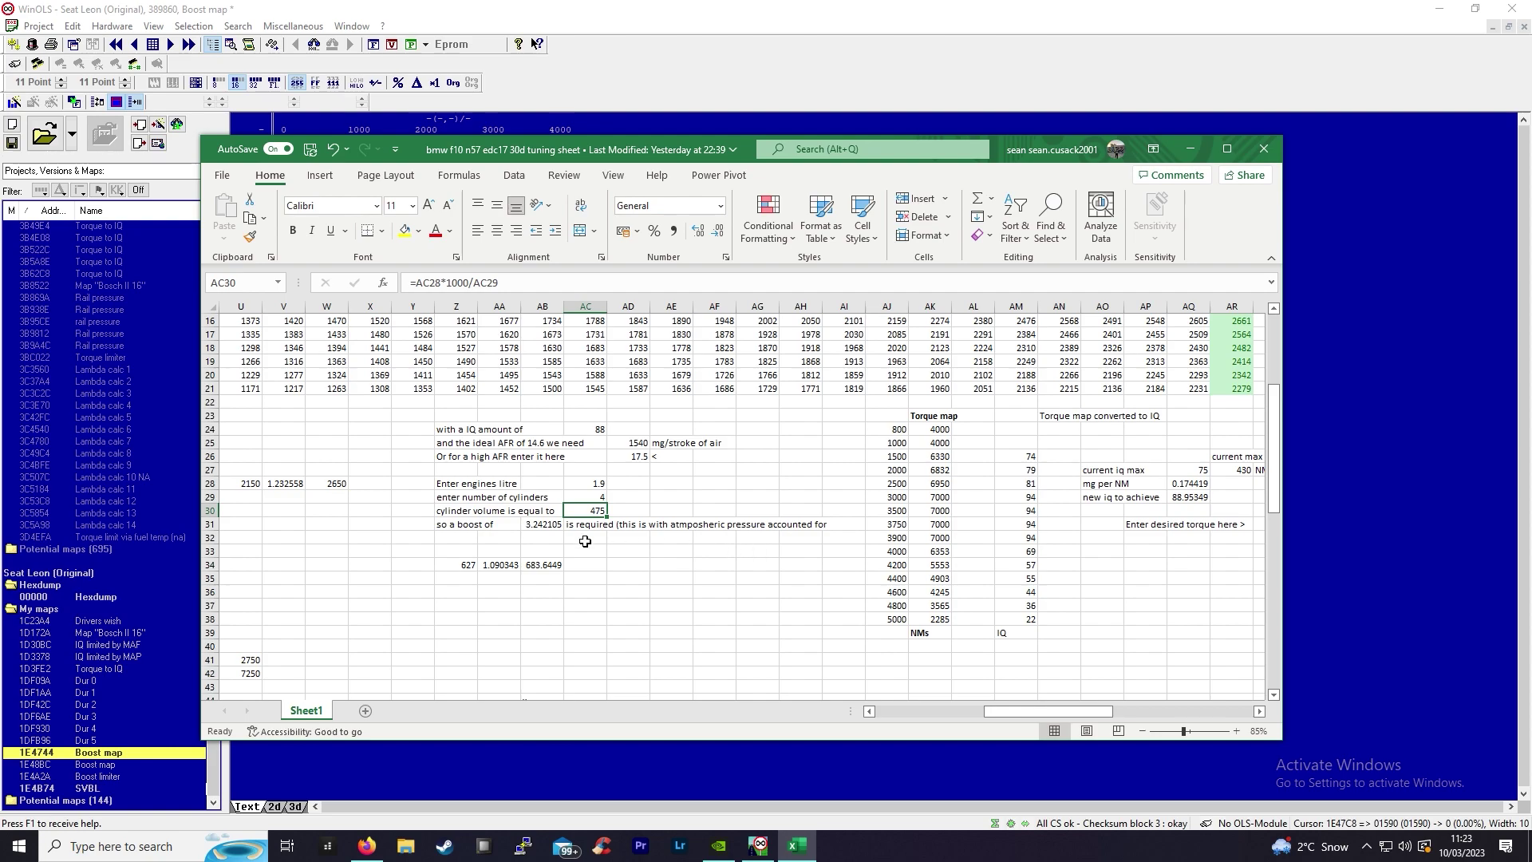
Uncover the WinOLS boost map behind the workbook and set the boost calculator's IQ amount to 60.
click(593, 430)
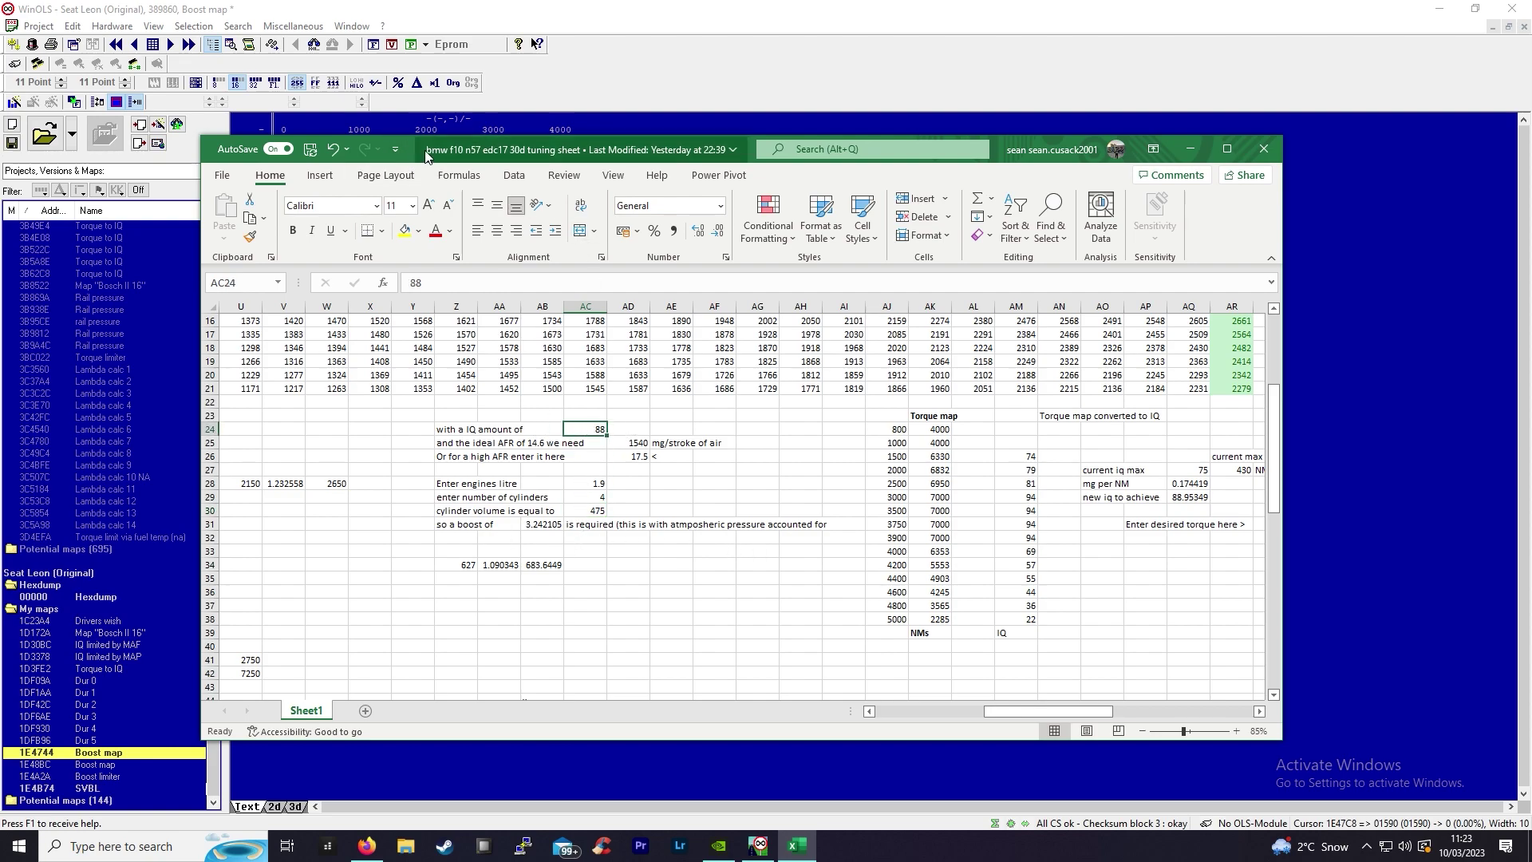
drag(996, 147, 1194, 247)
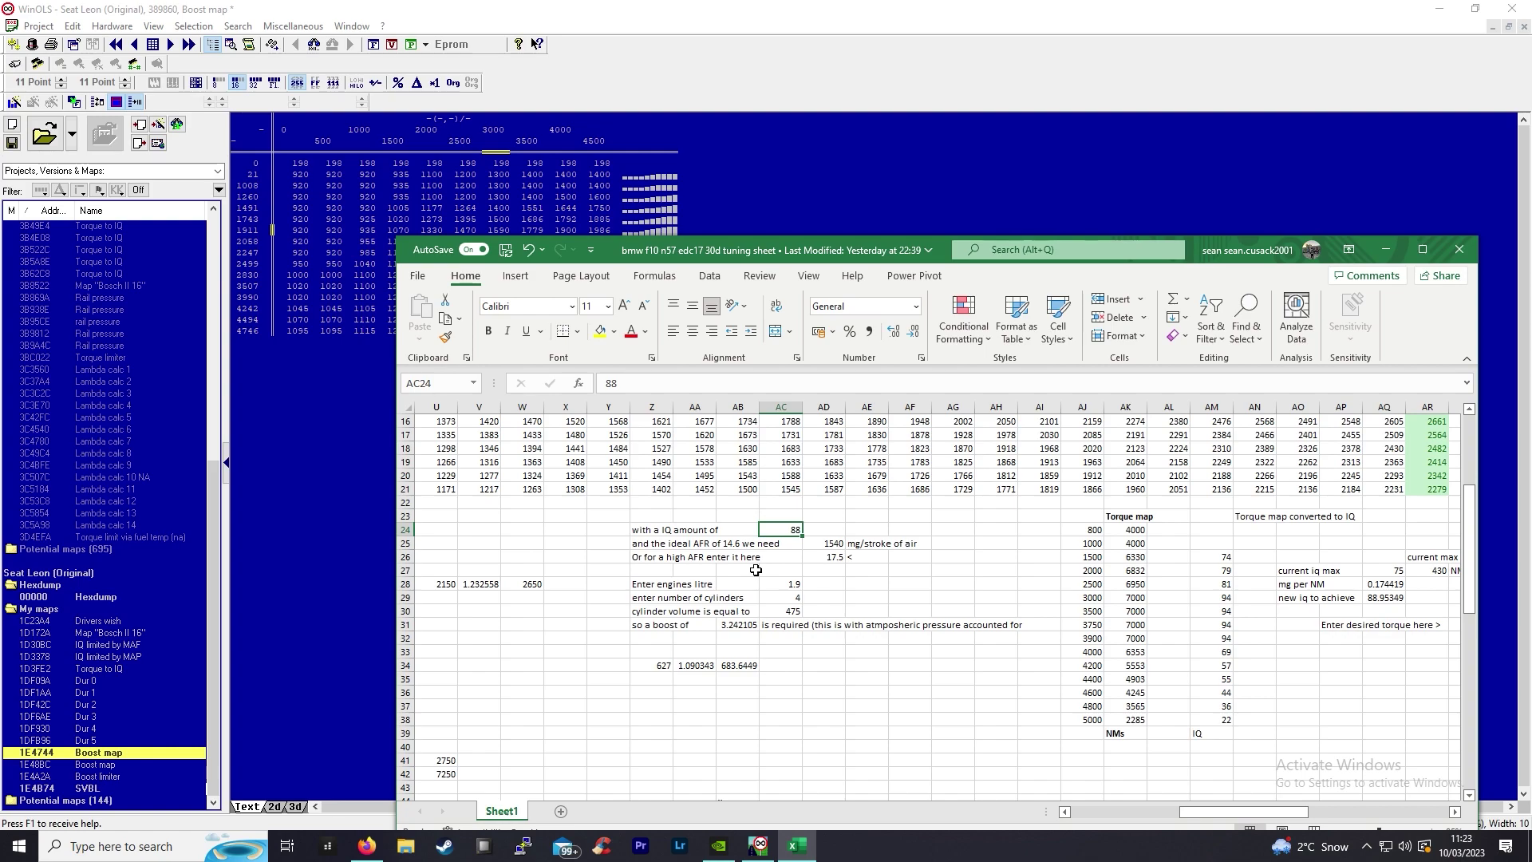
text(60)
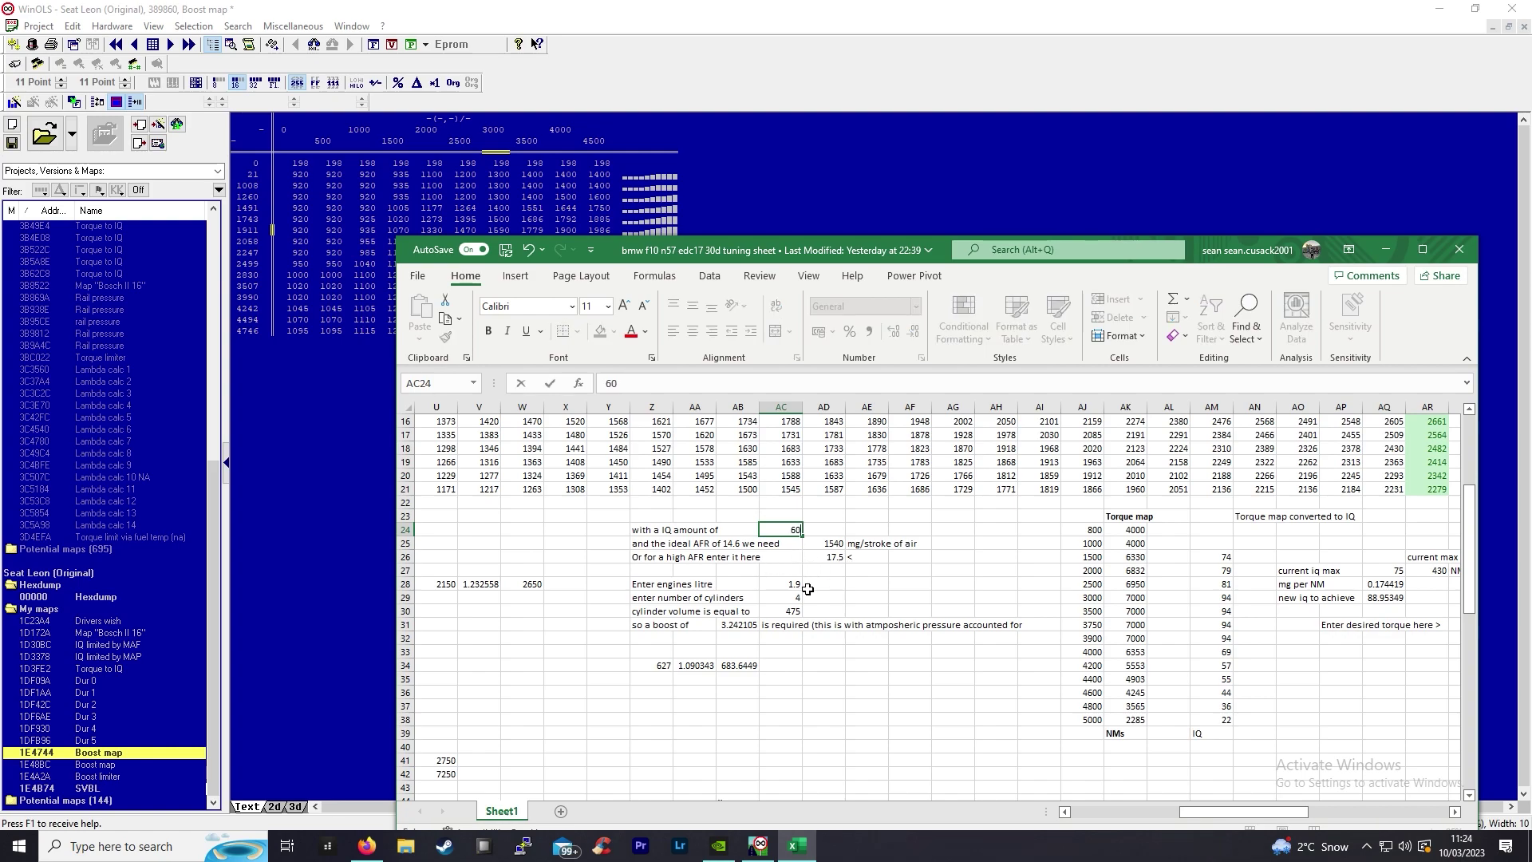
click(818, 586)
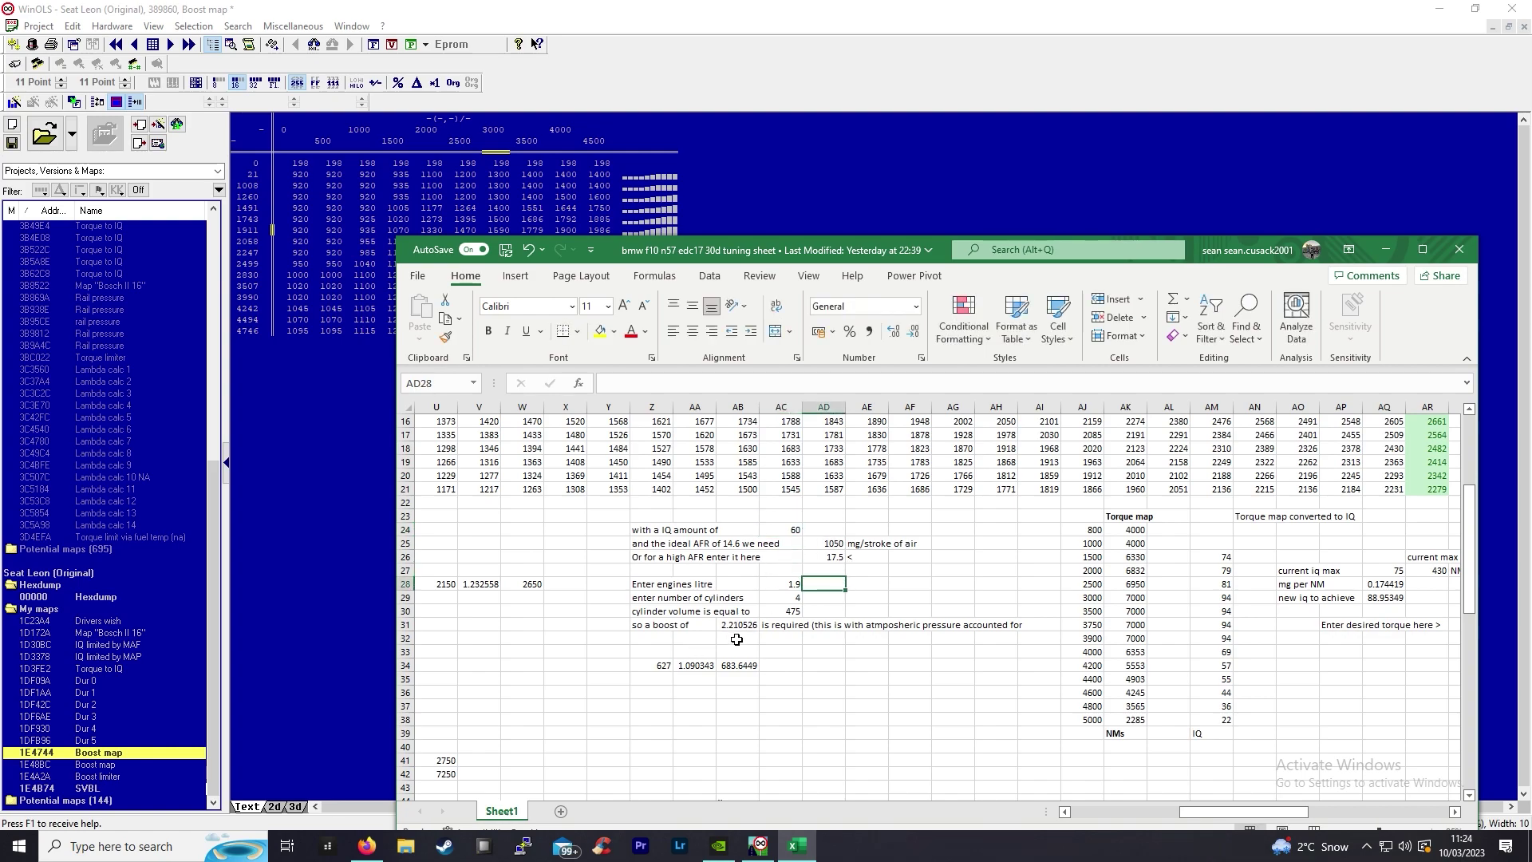
Set the high AFR value in the boost calculator to 16.
click(822, 558)
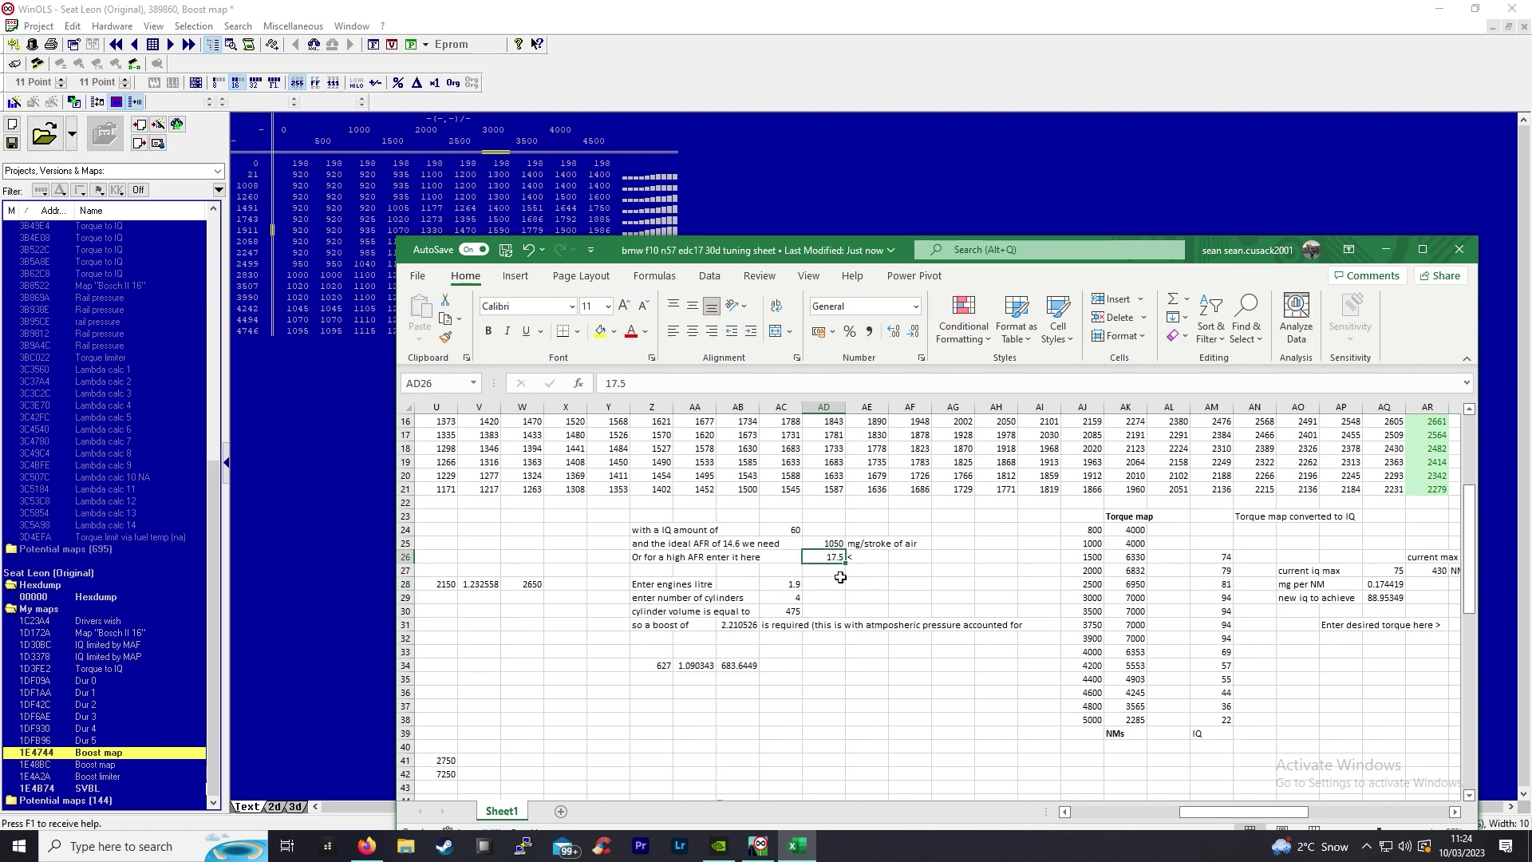
text(16)
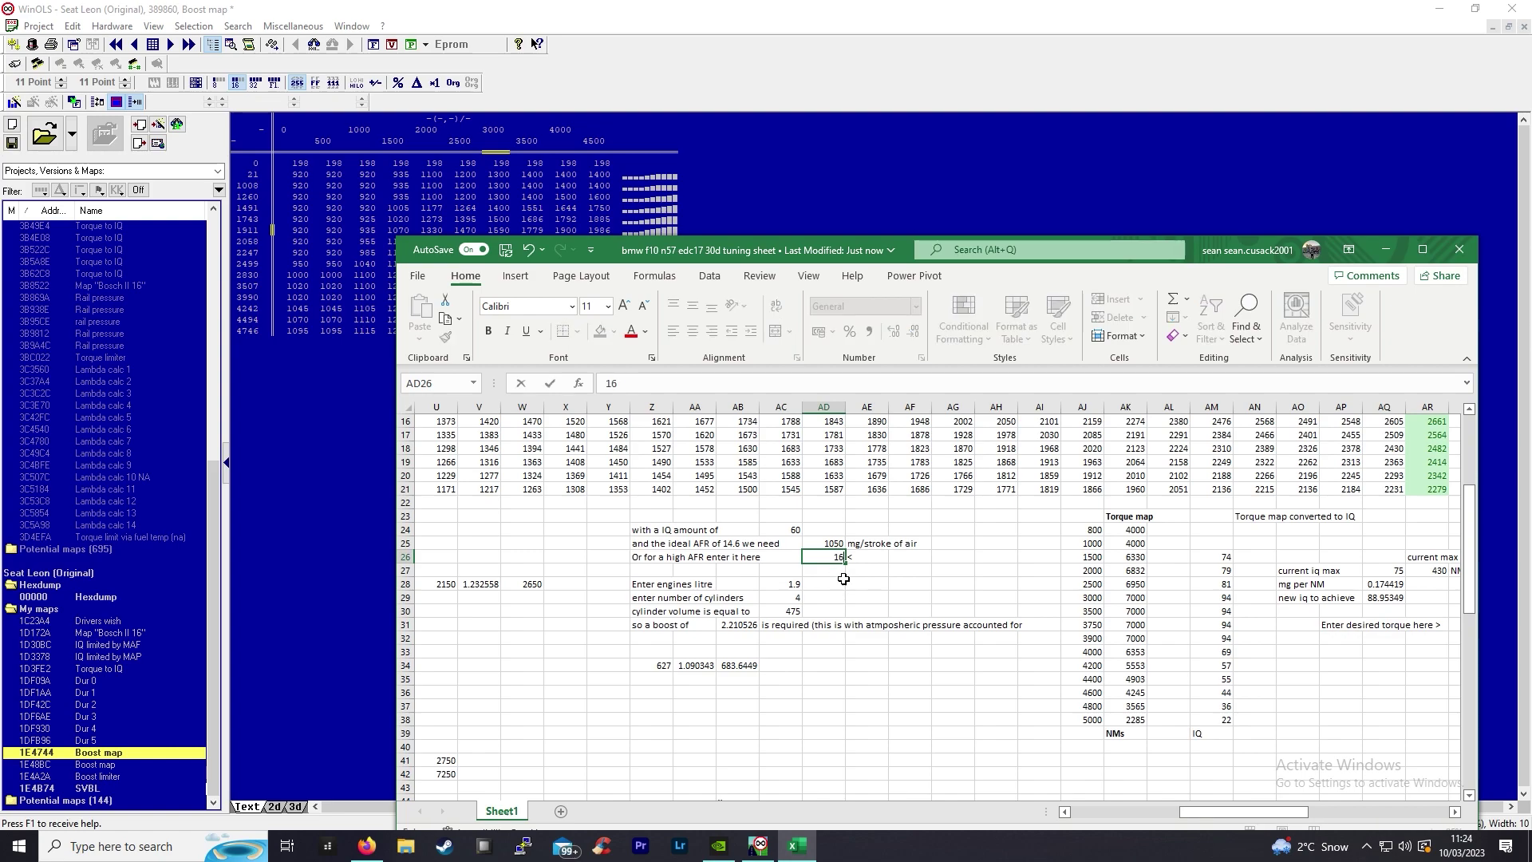
click(874, 589)
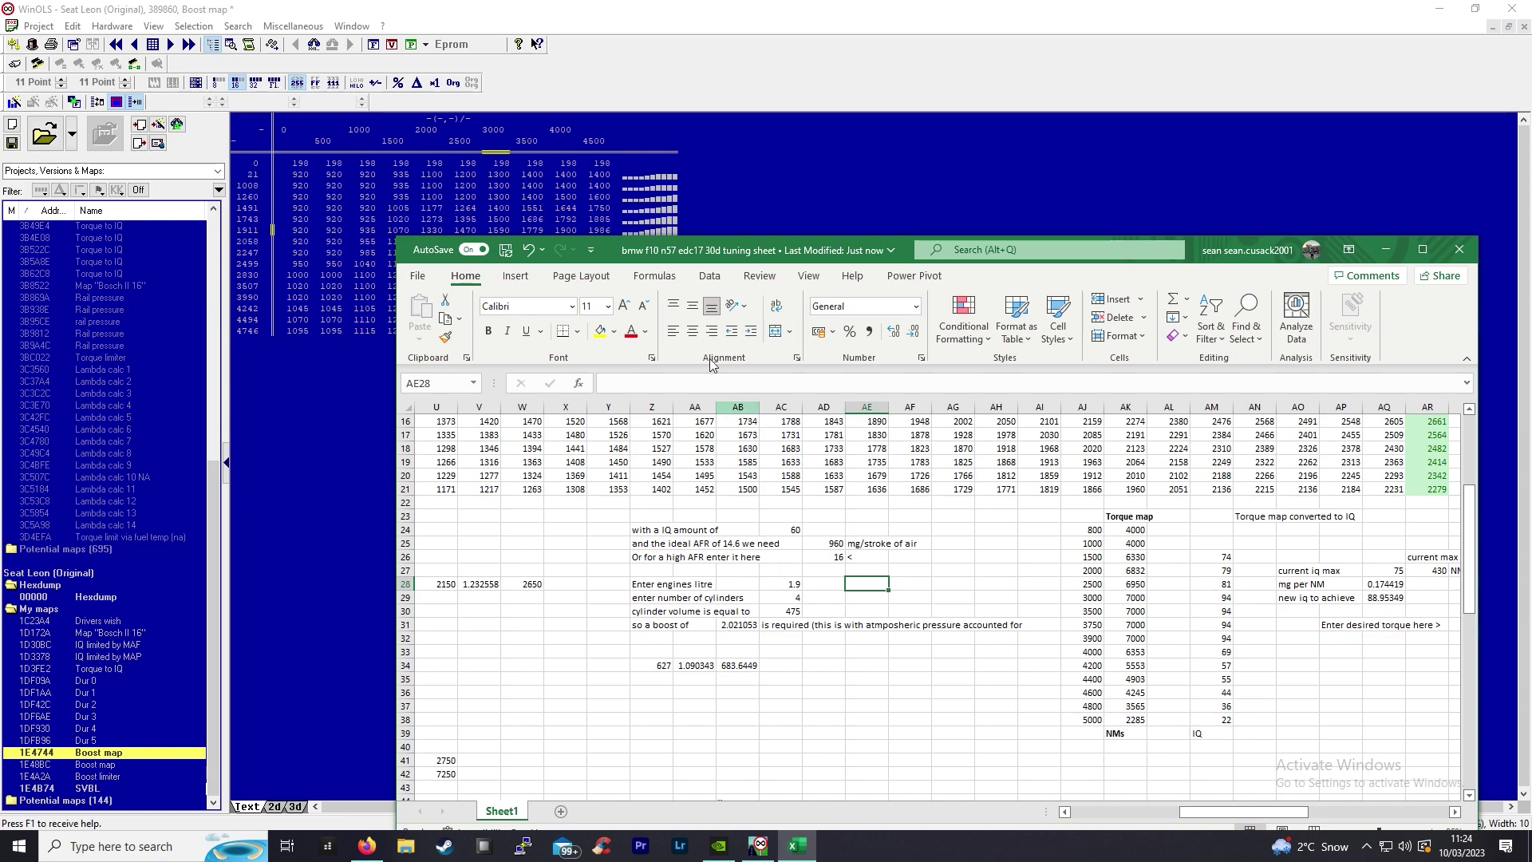
Set the boost calculator's high AFR value to 17 and compare the required boost with the WinOLS boost map.
click(826, 557)
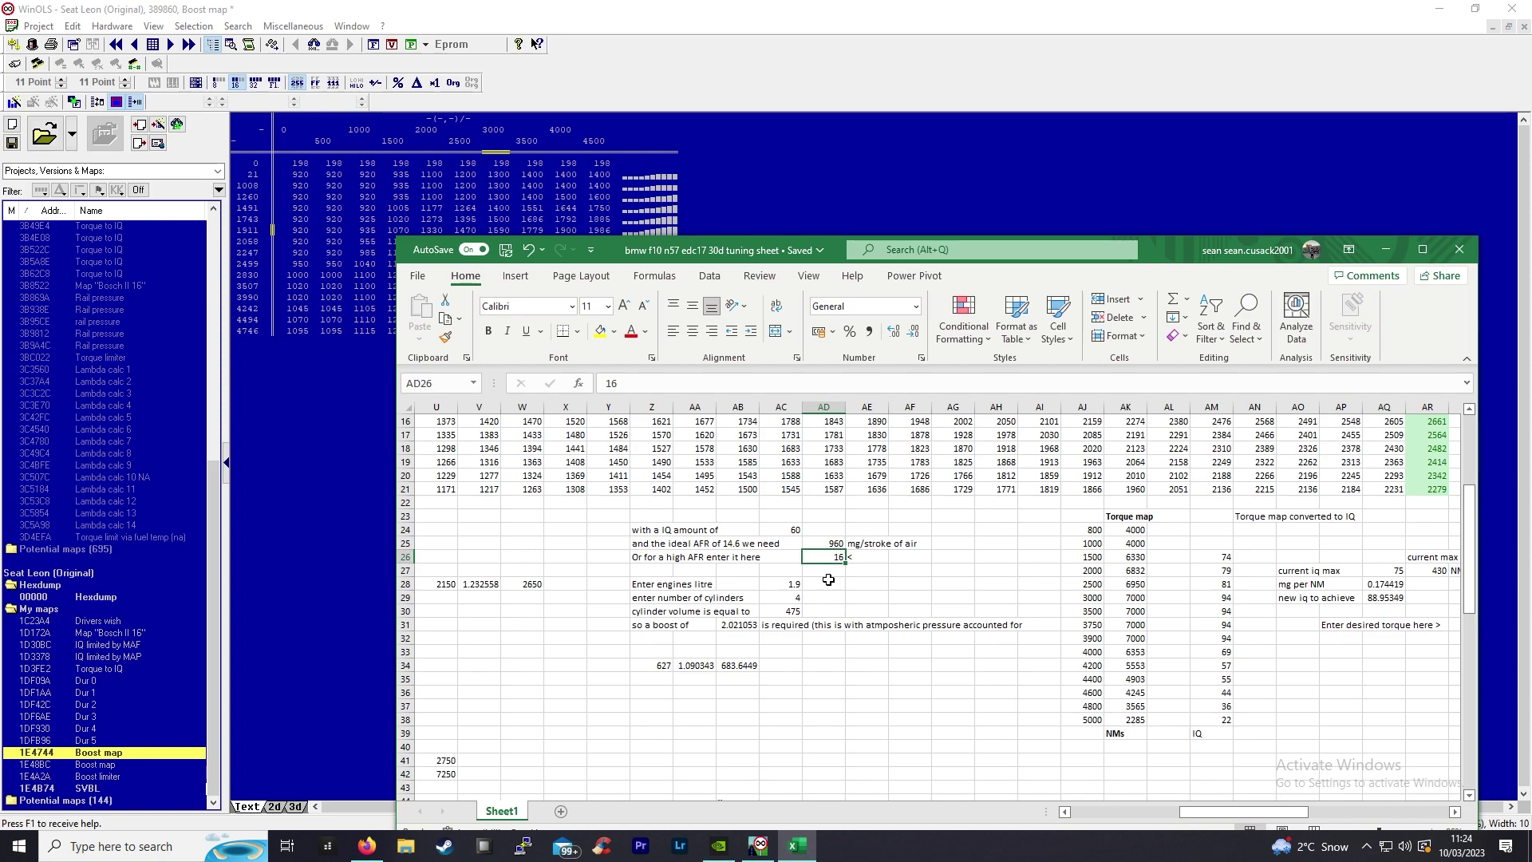
text(17)
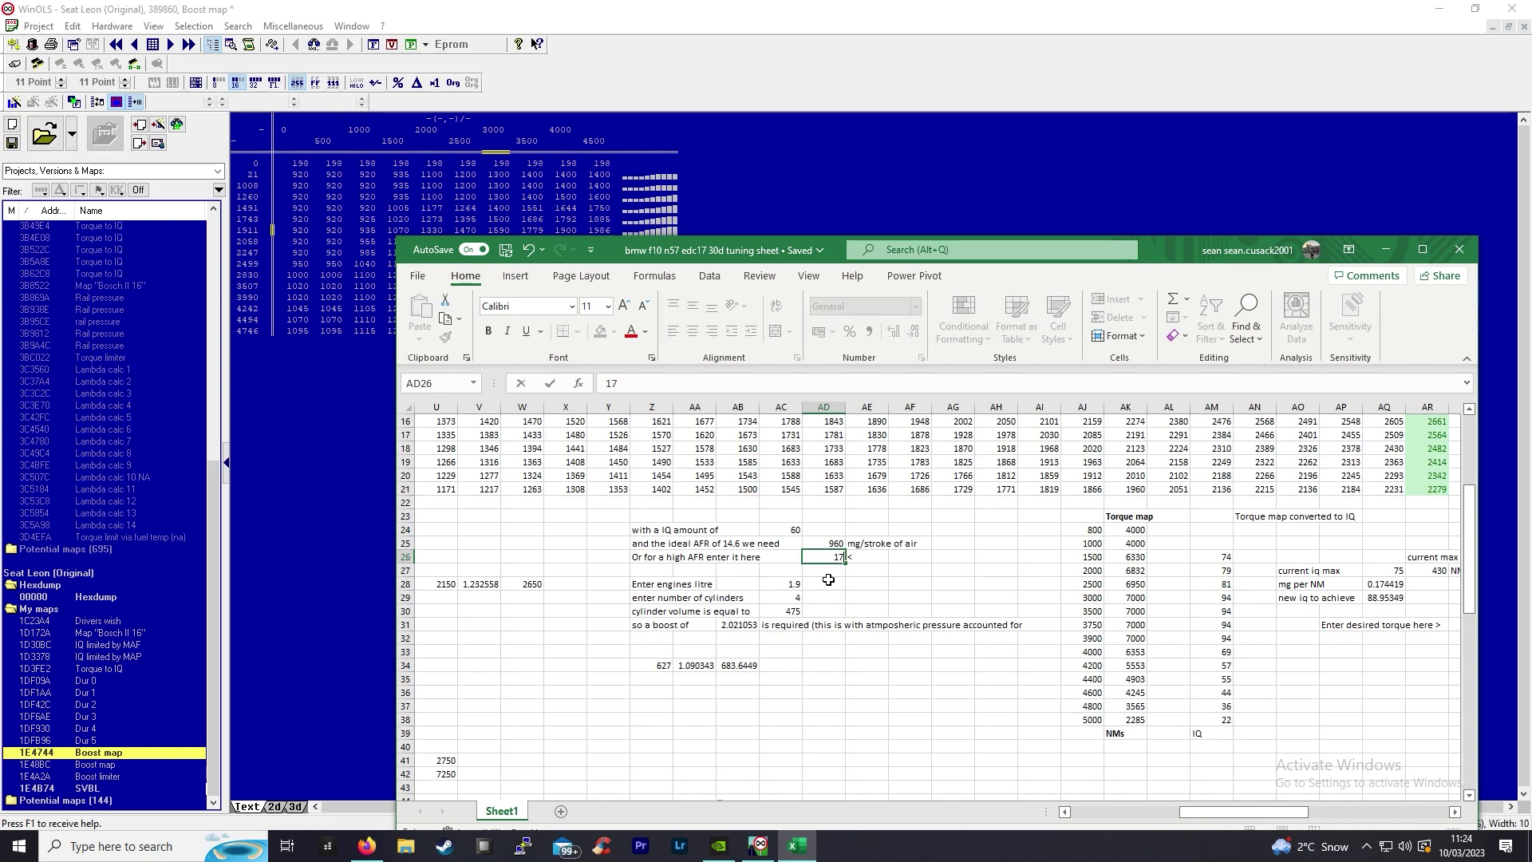
click(893, 585)
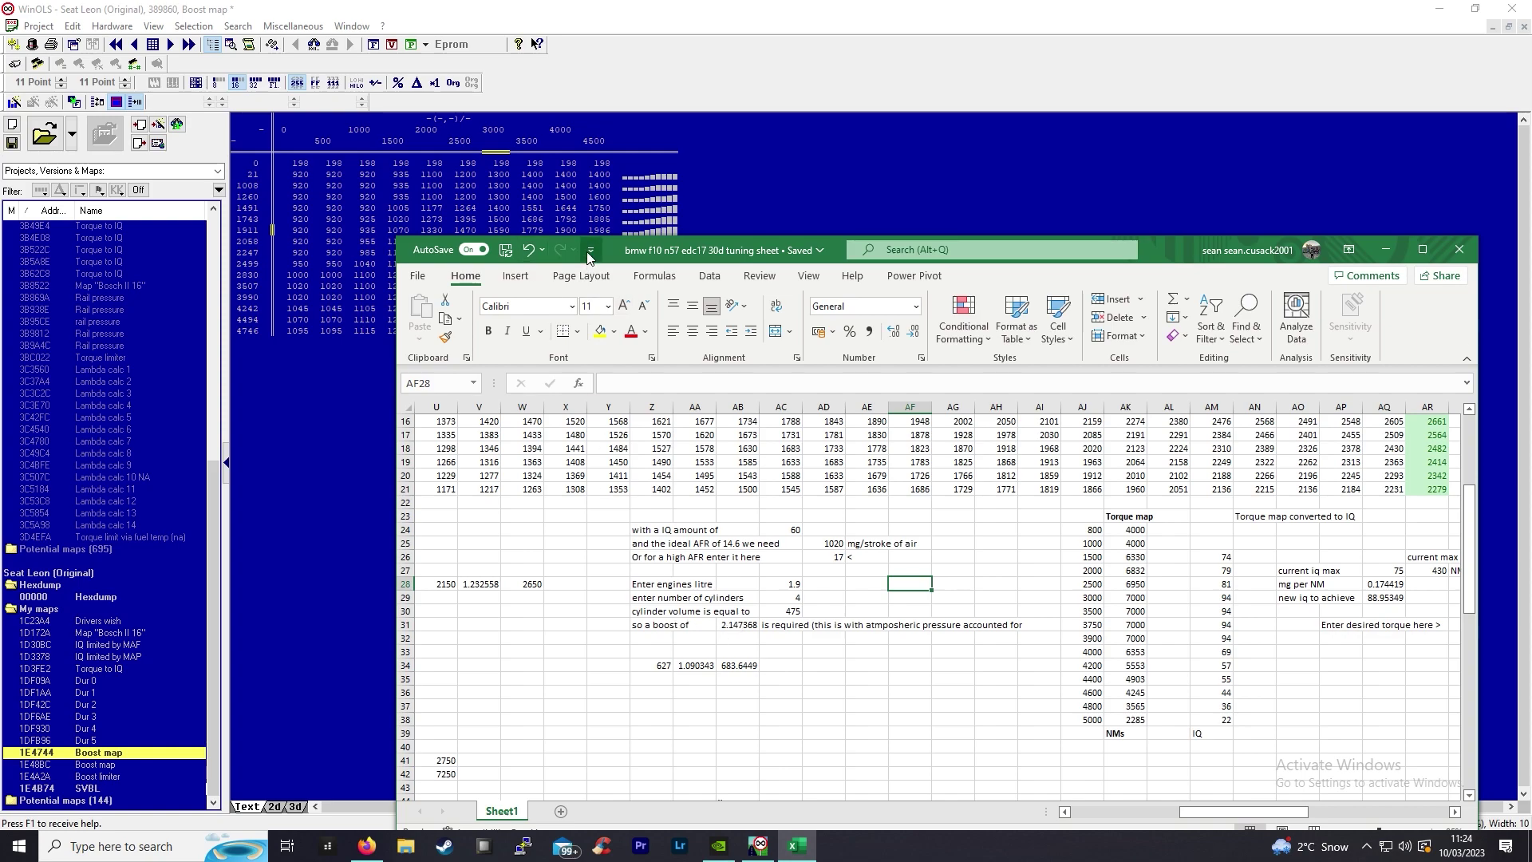
drag(1160, 247, 1098, 444)
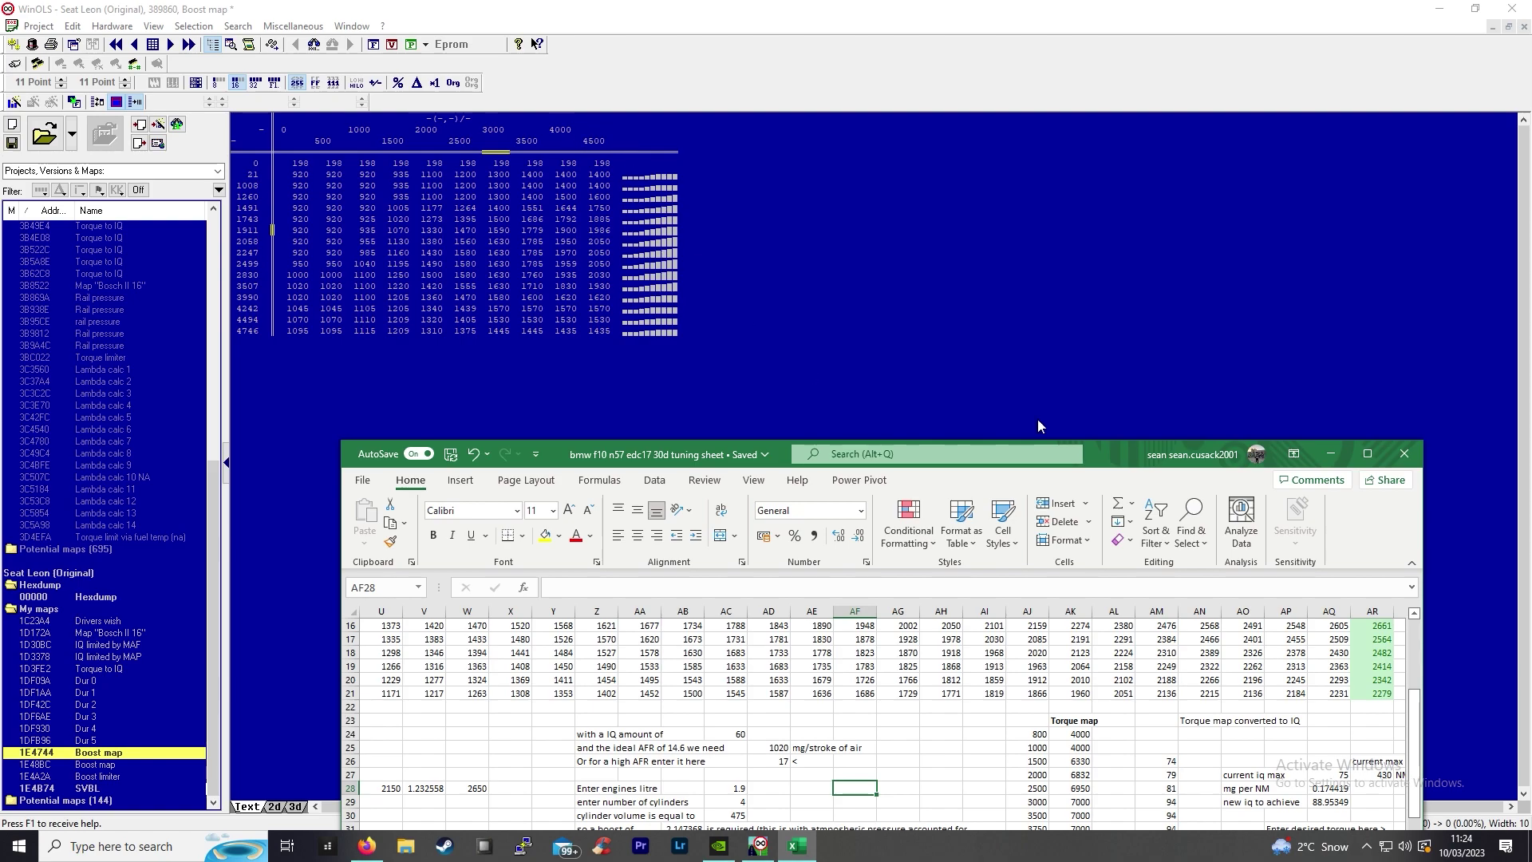
drag(1099, 461, 1105, 171)
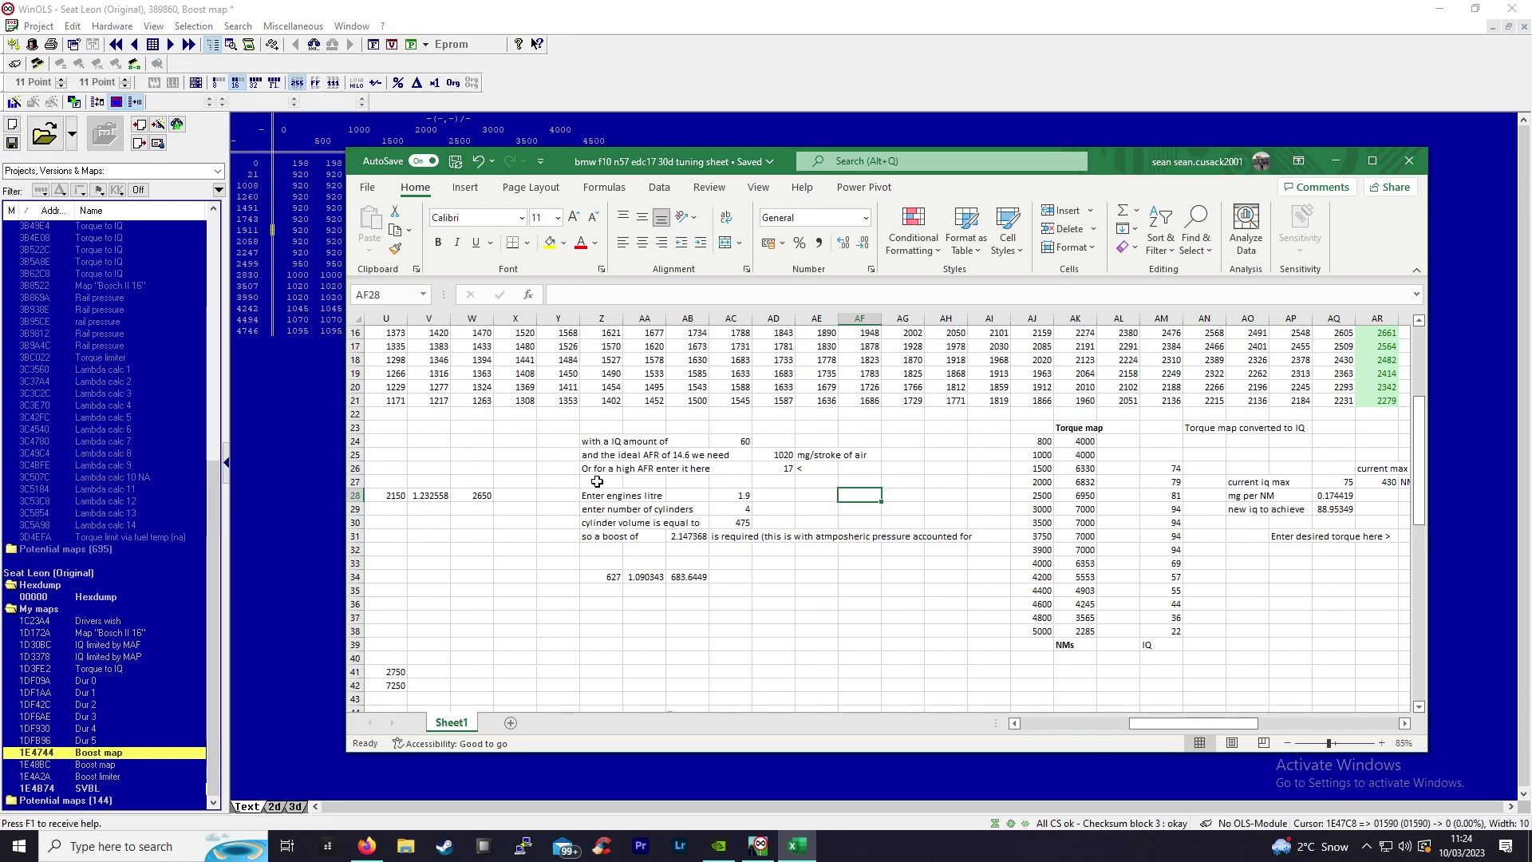
Examine the tables in rows 63–81 of the tuning sheet, including the 9000 column heading.
scroll(554, 504, up, 5)
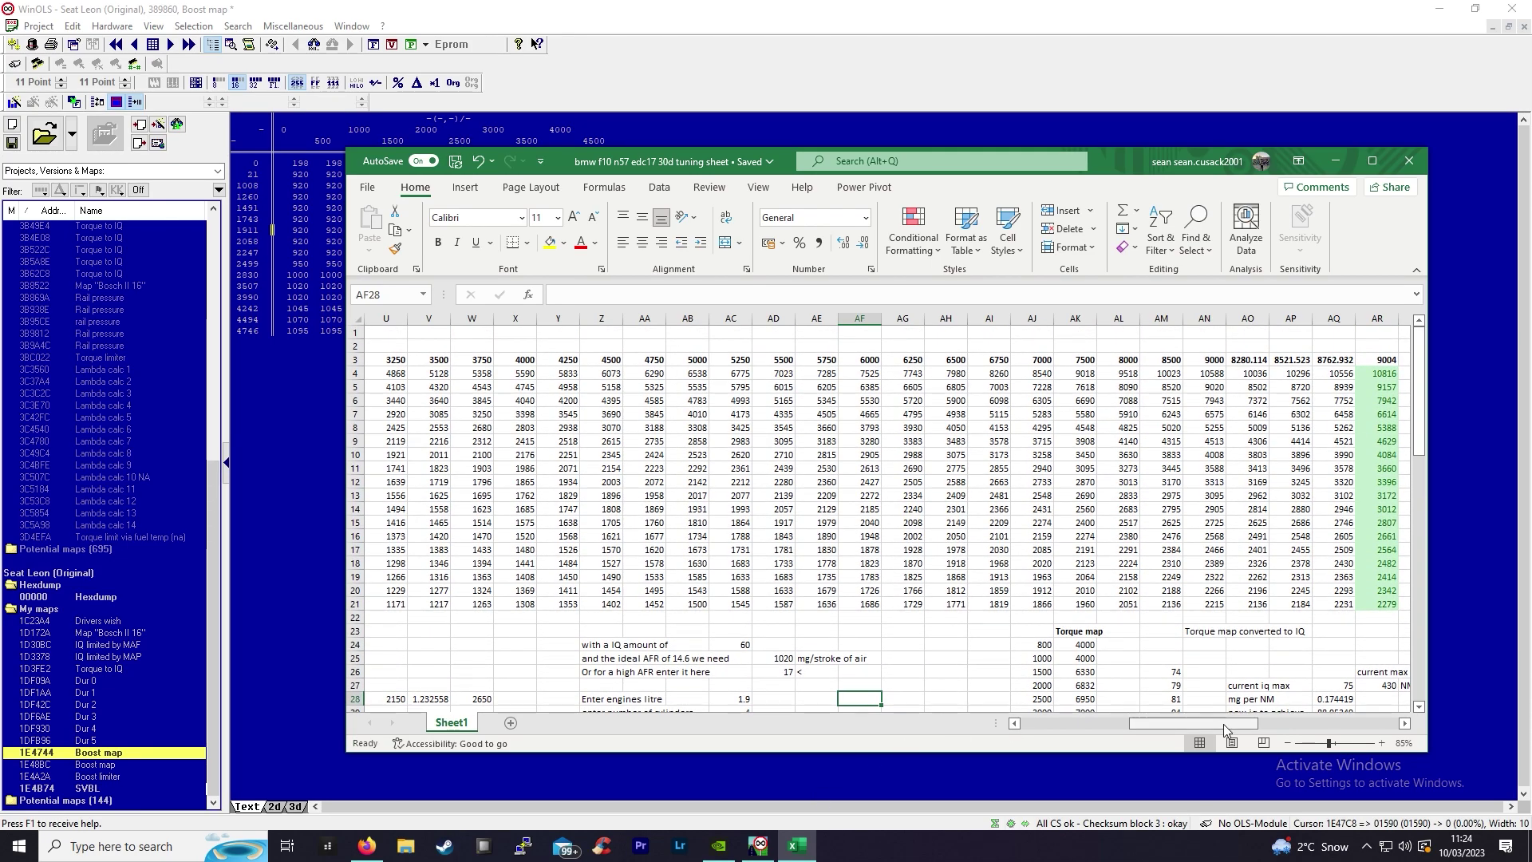
mouse_move(1207, 730)
mouse_down()
mouse_move(1041, 736)
mouse_move(1107, 738)
mouse_move(1036, 722)
mouse_move(1235, 728)
mouse_up()
scroll(1046, 694, down, 13)
scroll(1020, 523, down, 7)
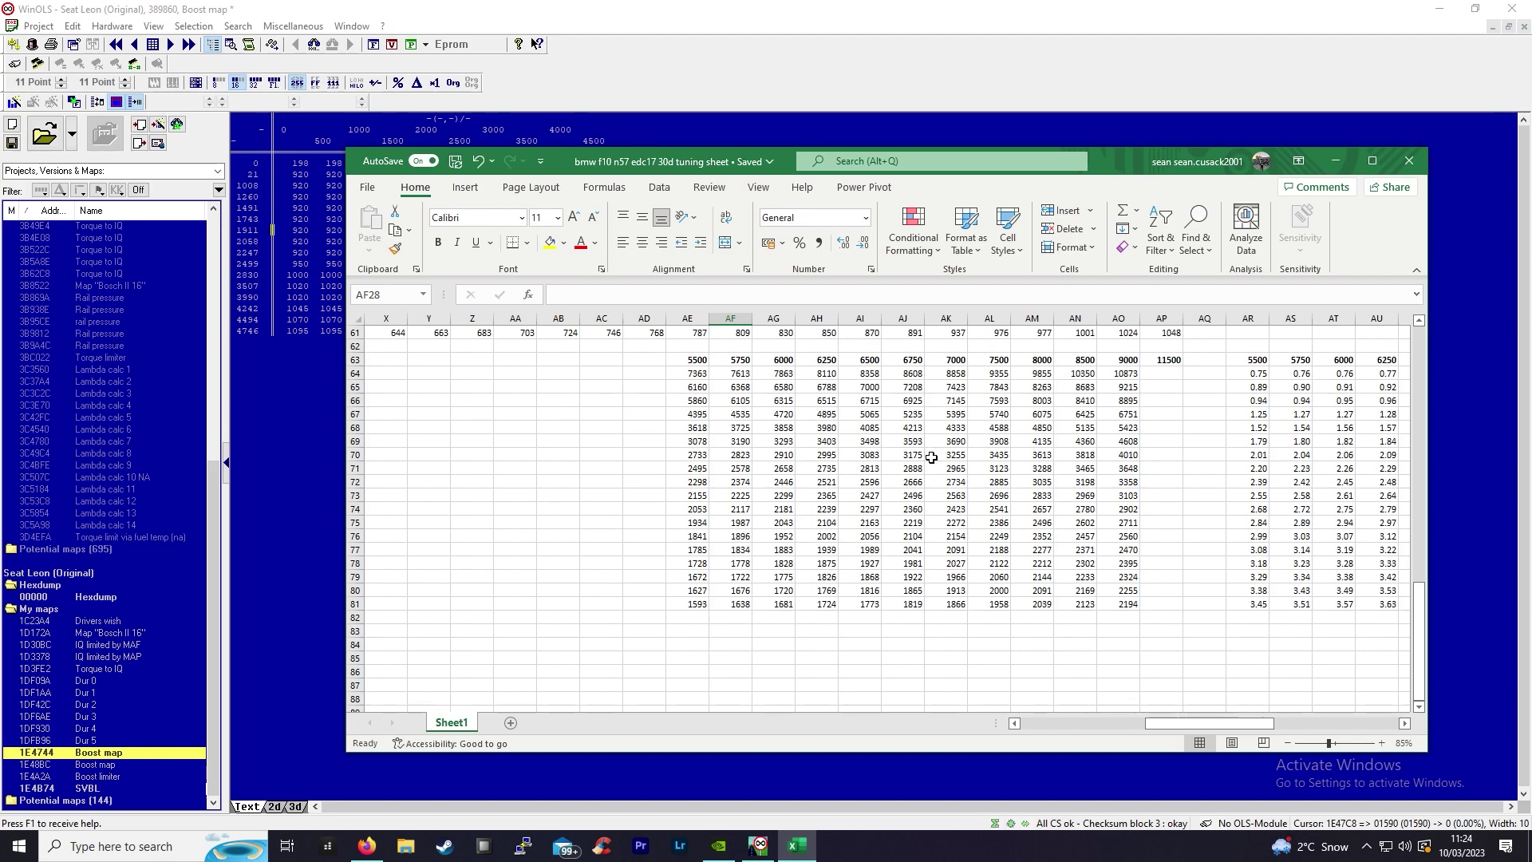
mouse_move(1170, 718)
mouse_down()
mouse_move(1249, 726)
mouse_move(1193, 725)
mouse_up()
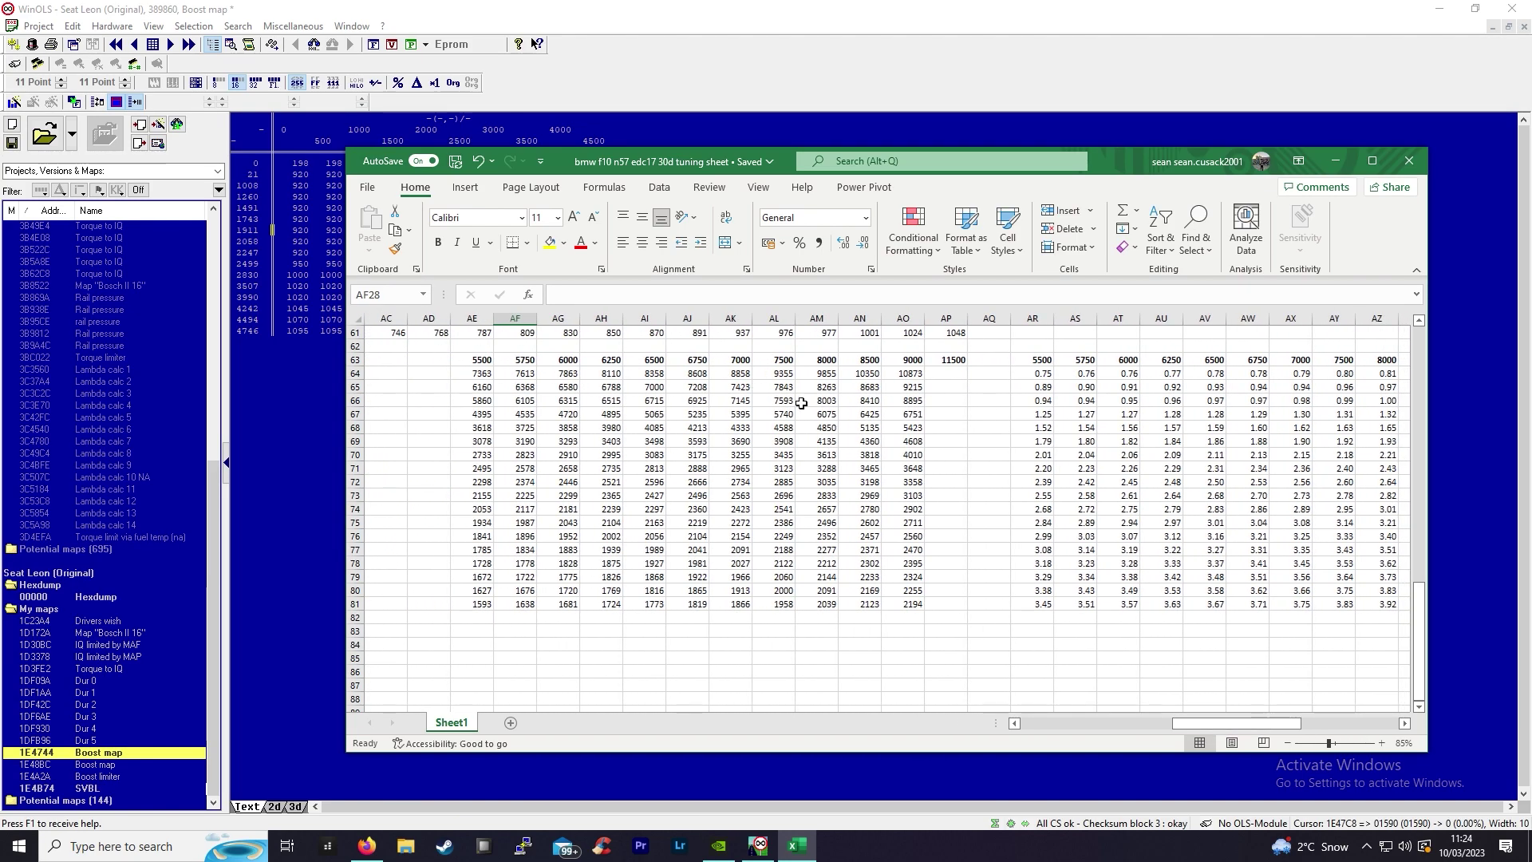
click(907, 364)
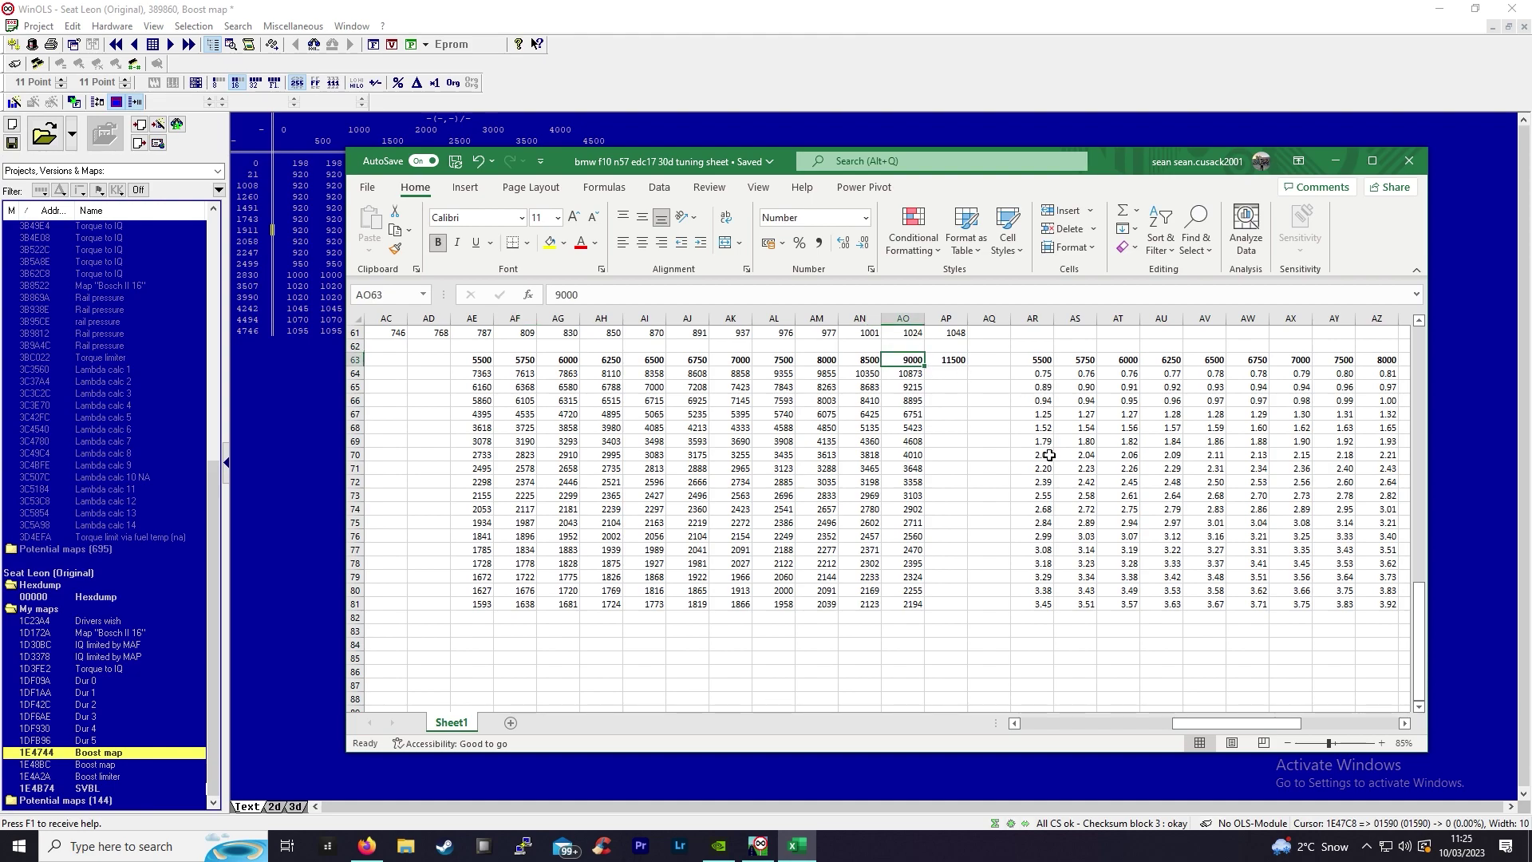
drag(1196, 726, 1157, 726)
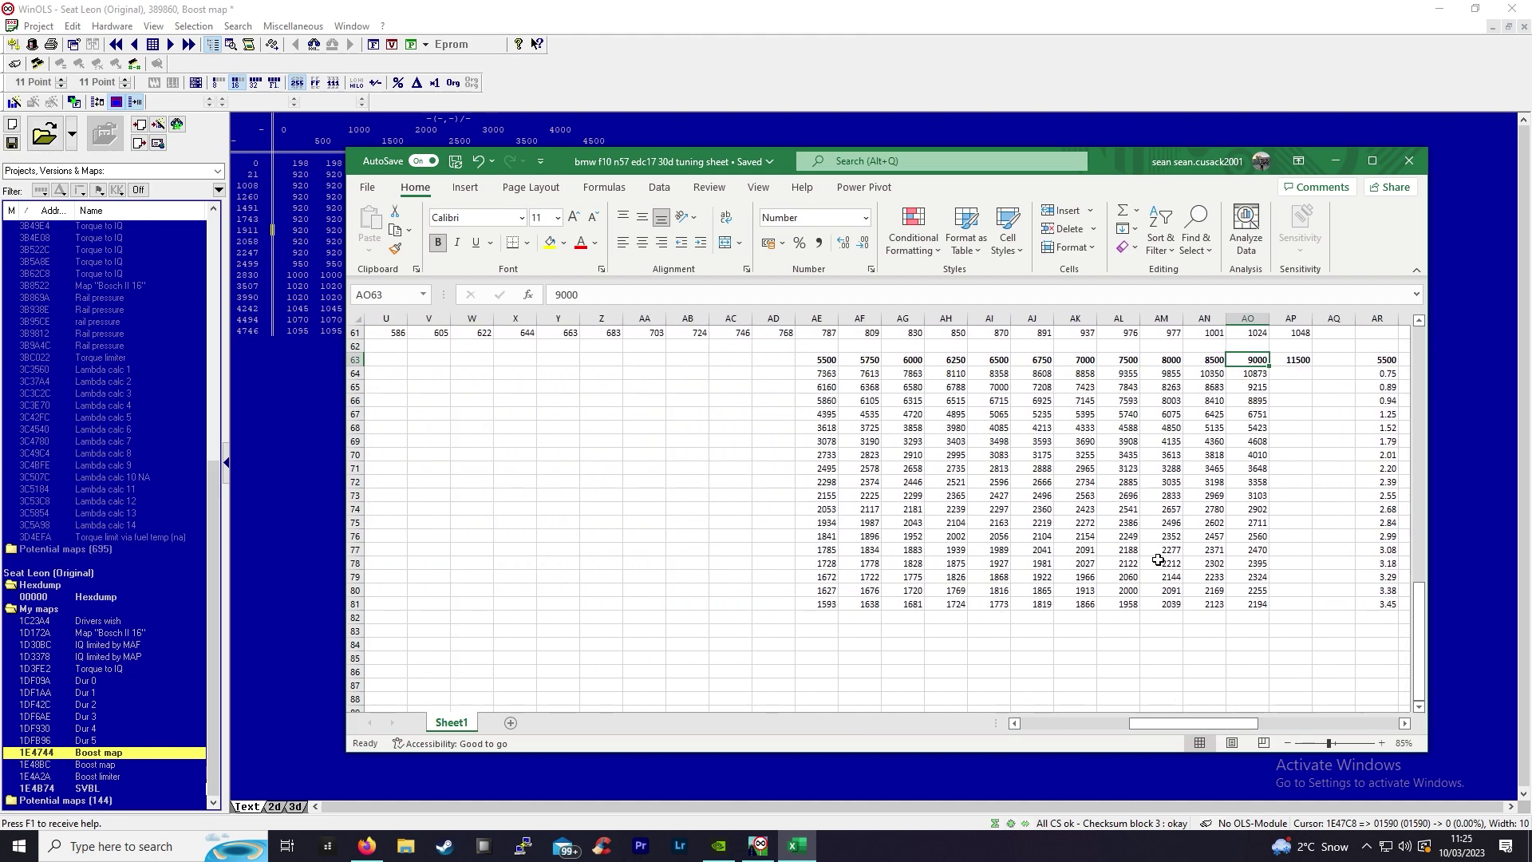
Close the tuning workbook and the open Seat Leon map windows in WinOLS, keeping the hexdump windows open.
click(1408, 162)
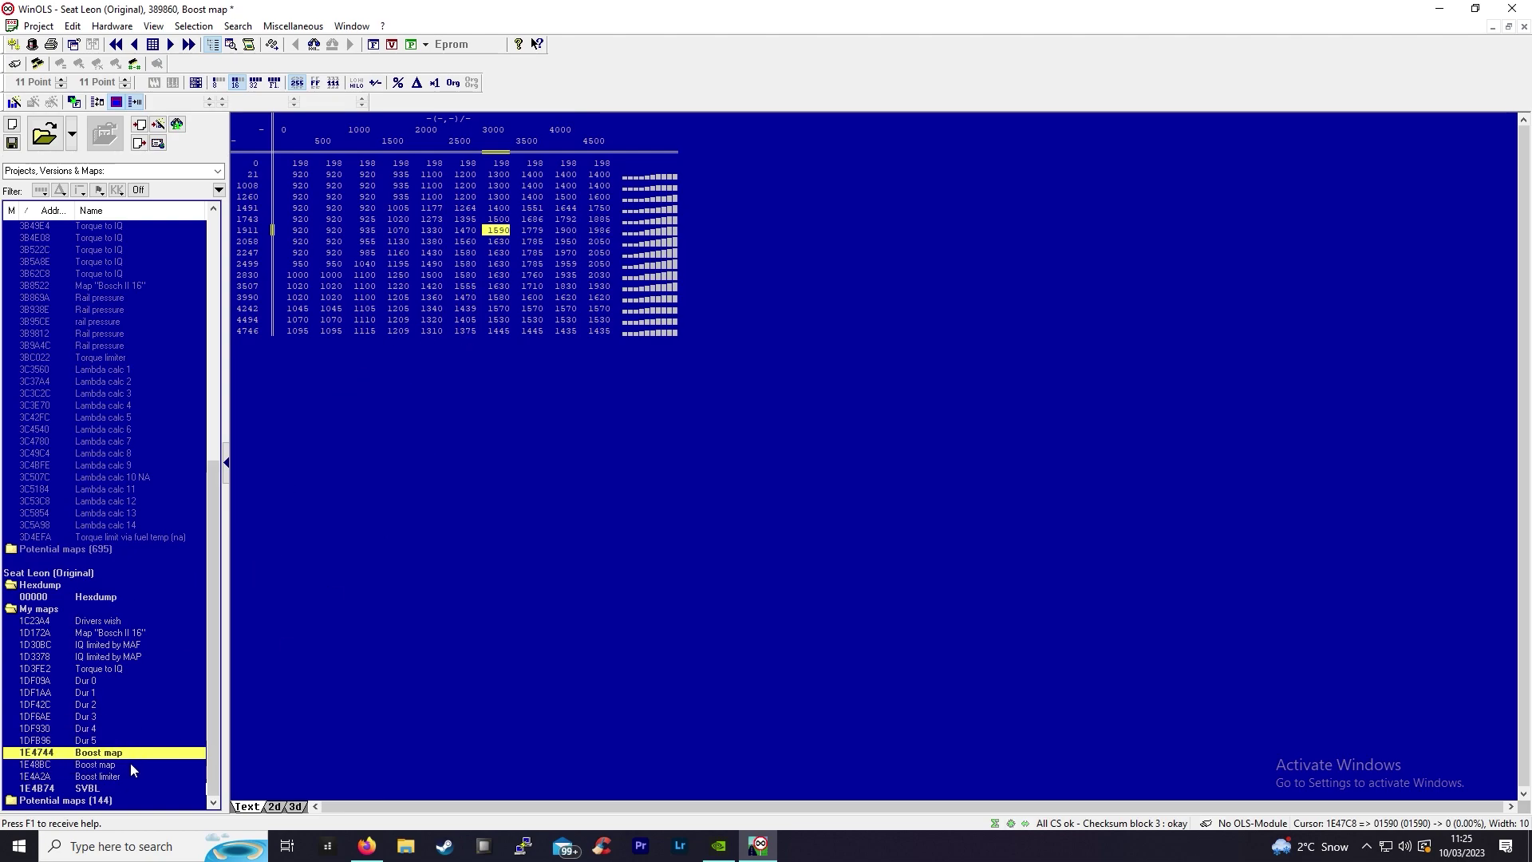
scroll(91, 530, up, 12)
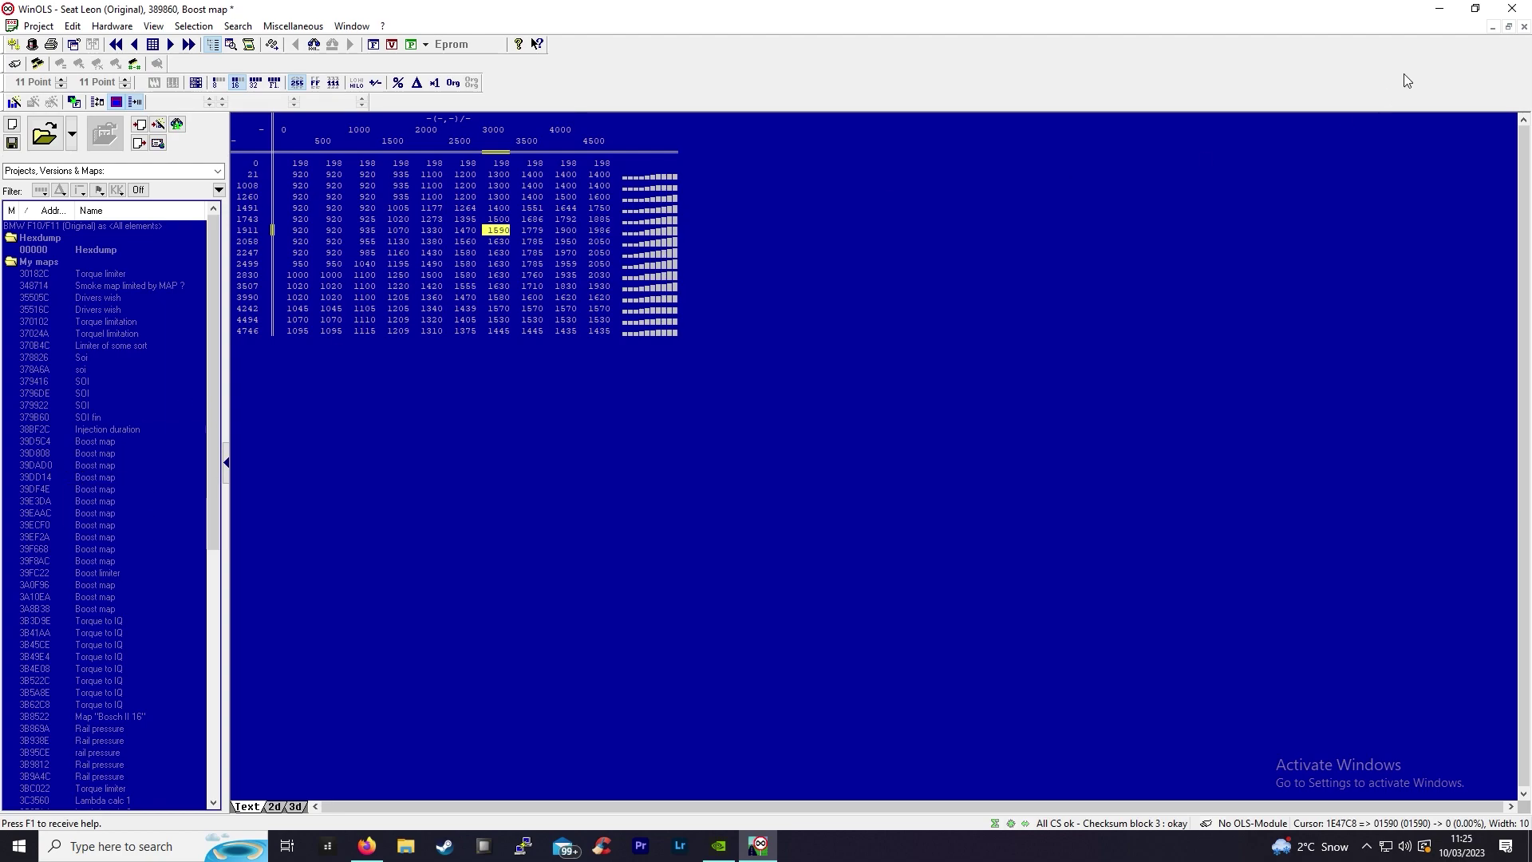
click(1508, 27)
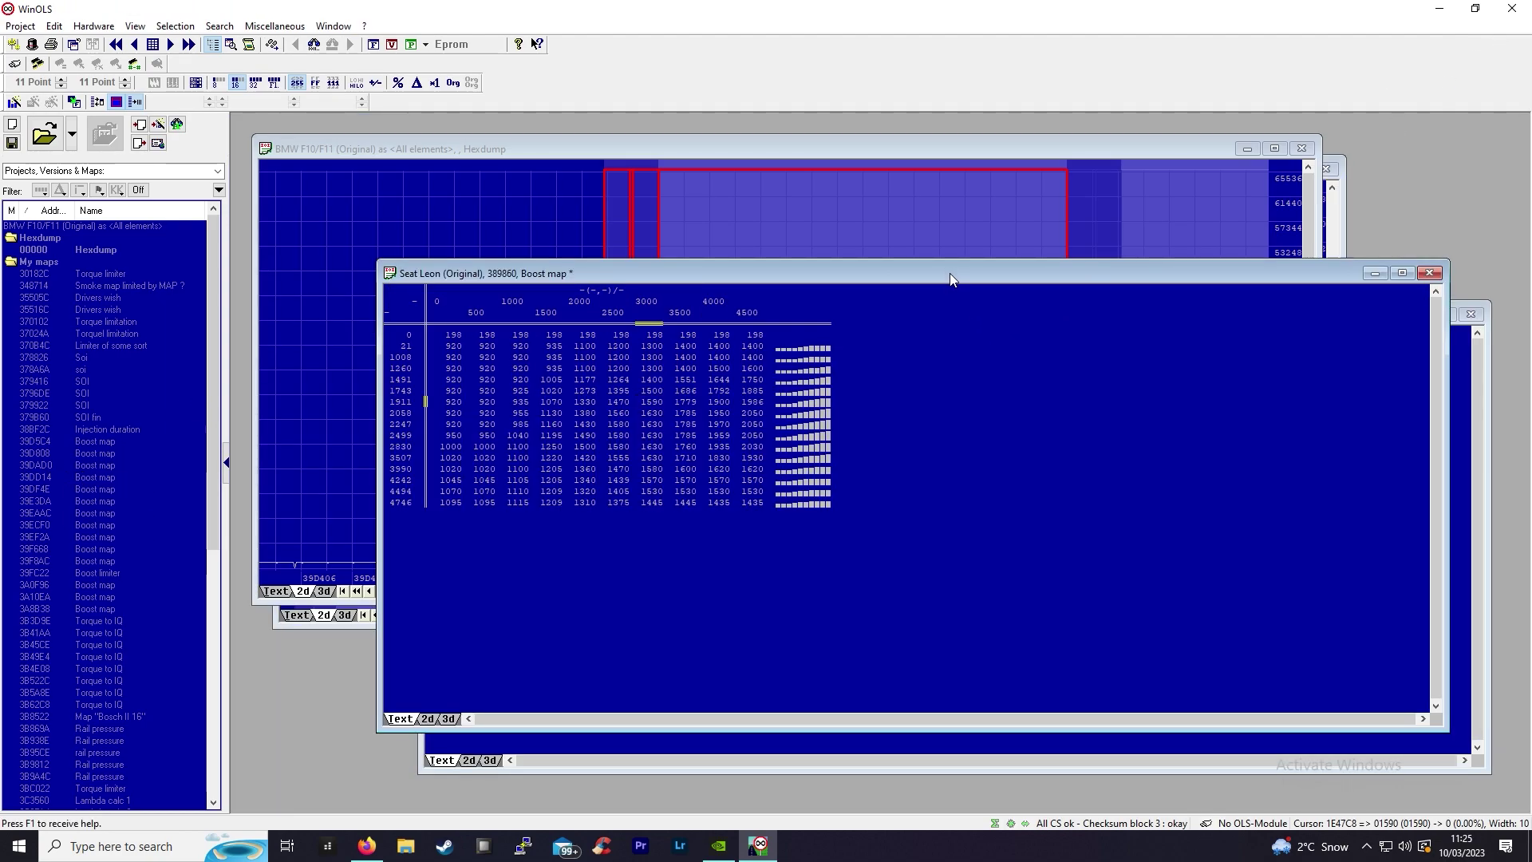
drag(946, 296, 966, 473)
click(1470, 314)
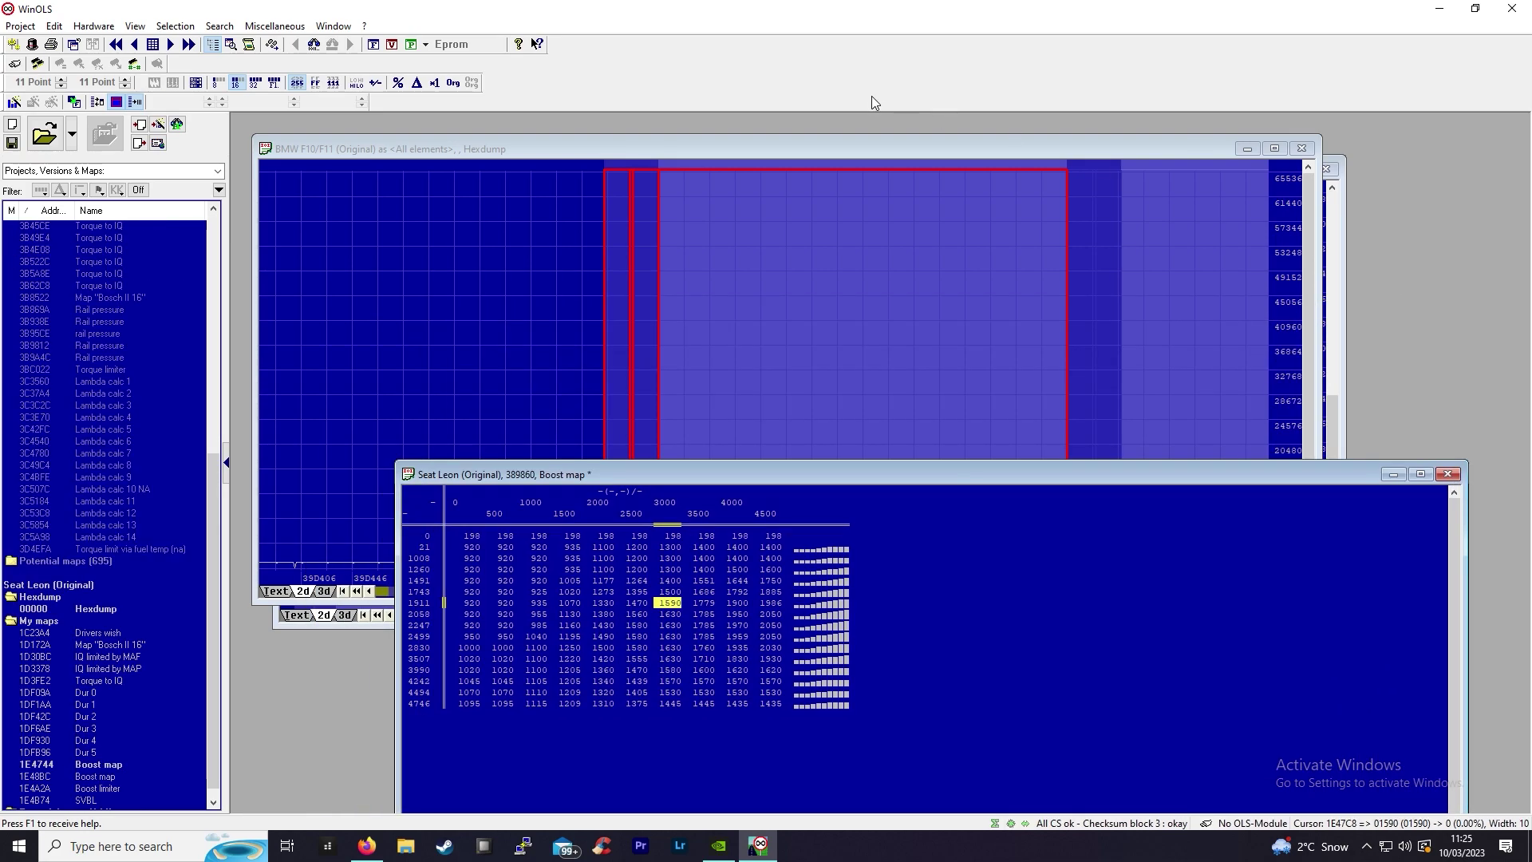
drag(860, 141, 887, 126)
click(1017, 734)
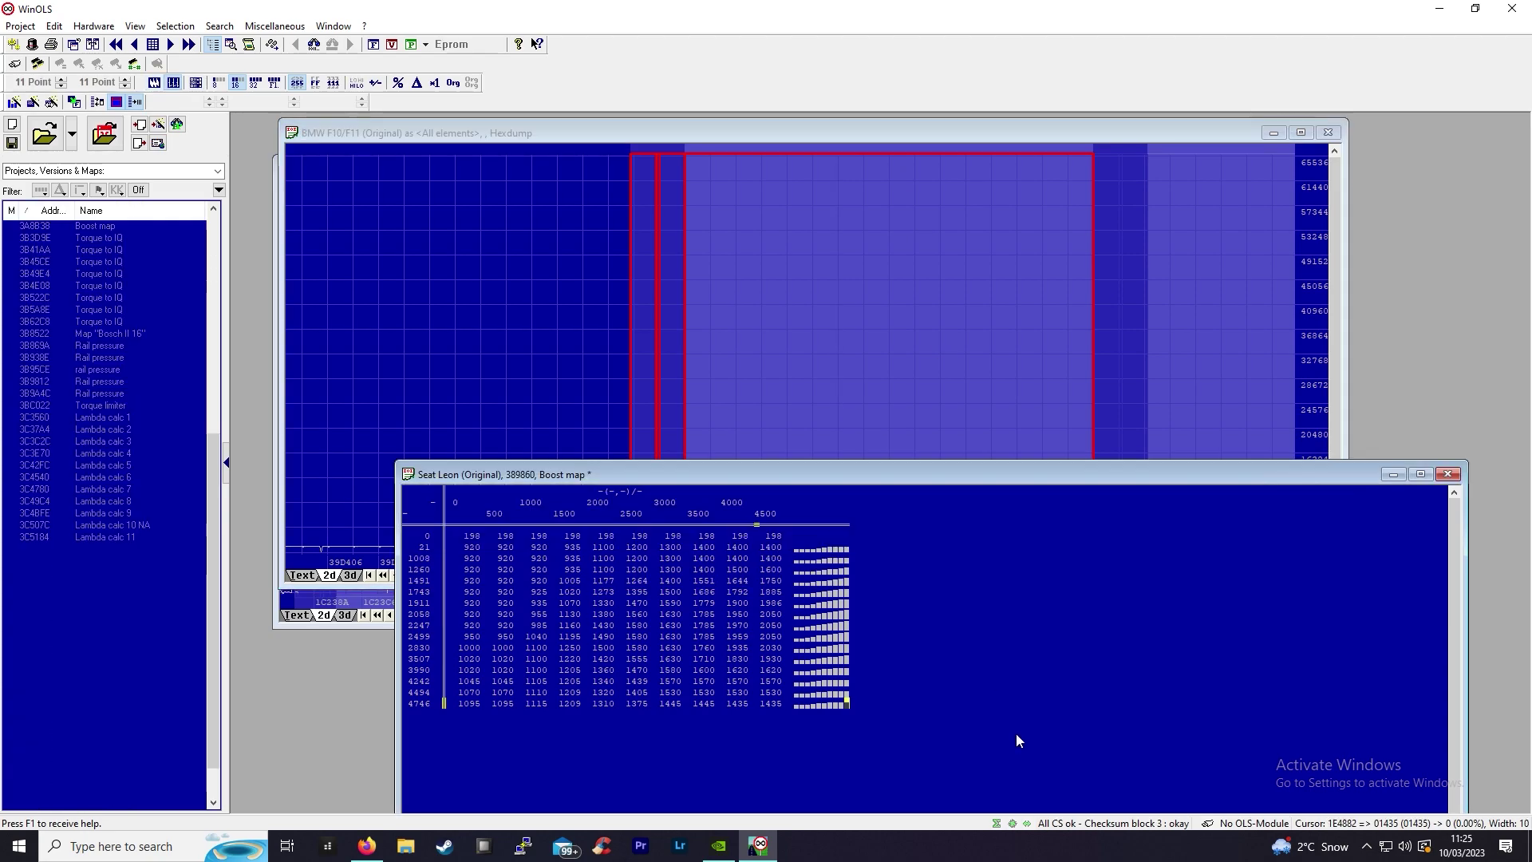
click(1451, 475)
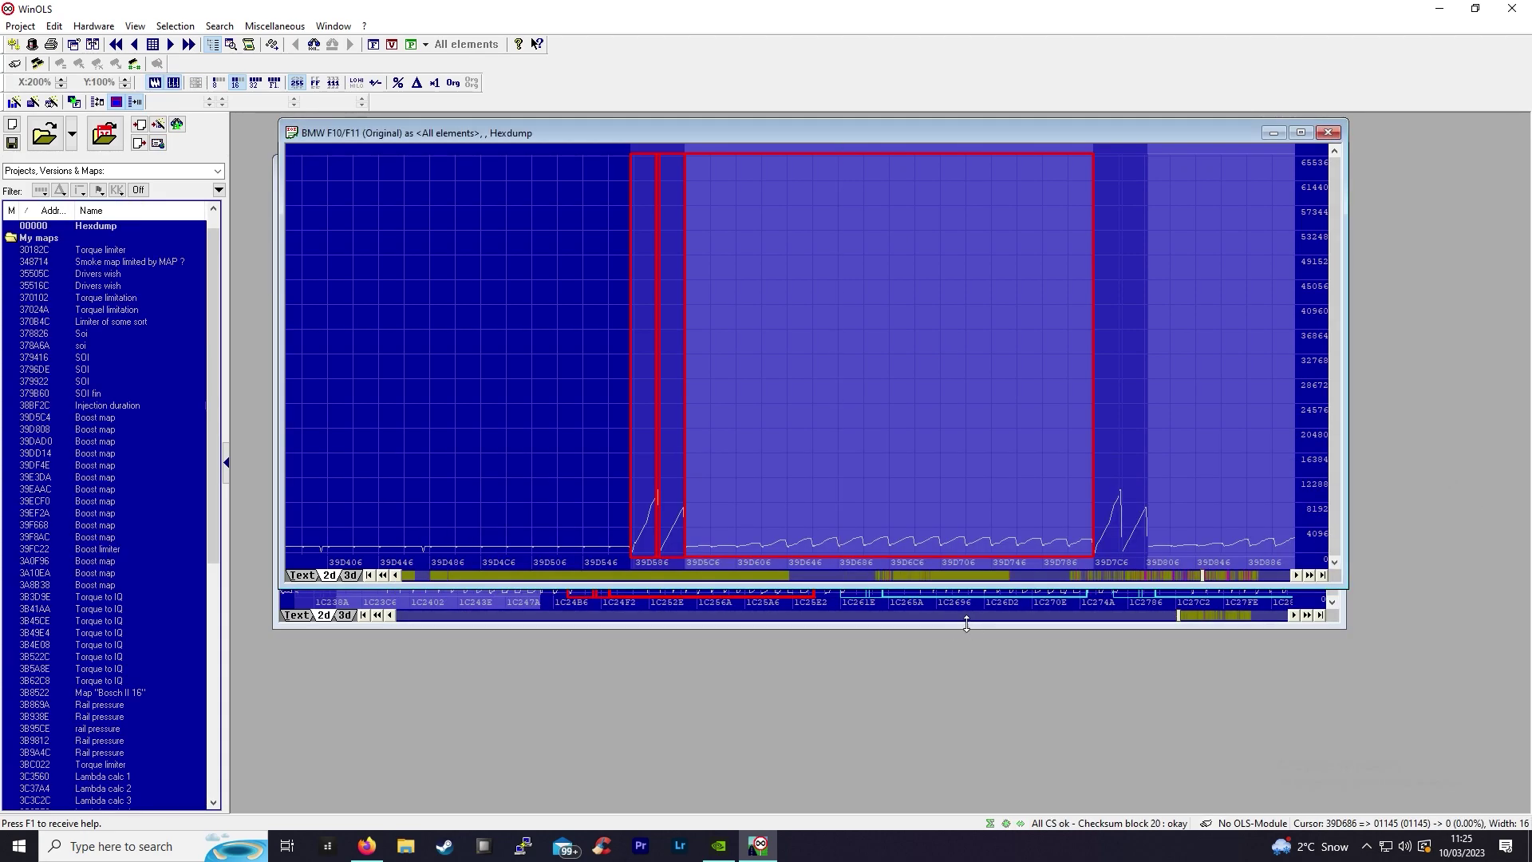
Show the Seat Leon boost map at 1E4744 in the hexdump and arrange it with the BMW F10/F11 hexdump.
scroll(80, 678, down, 6)
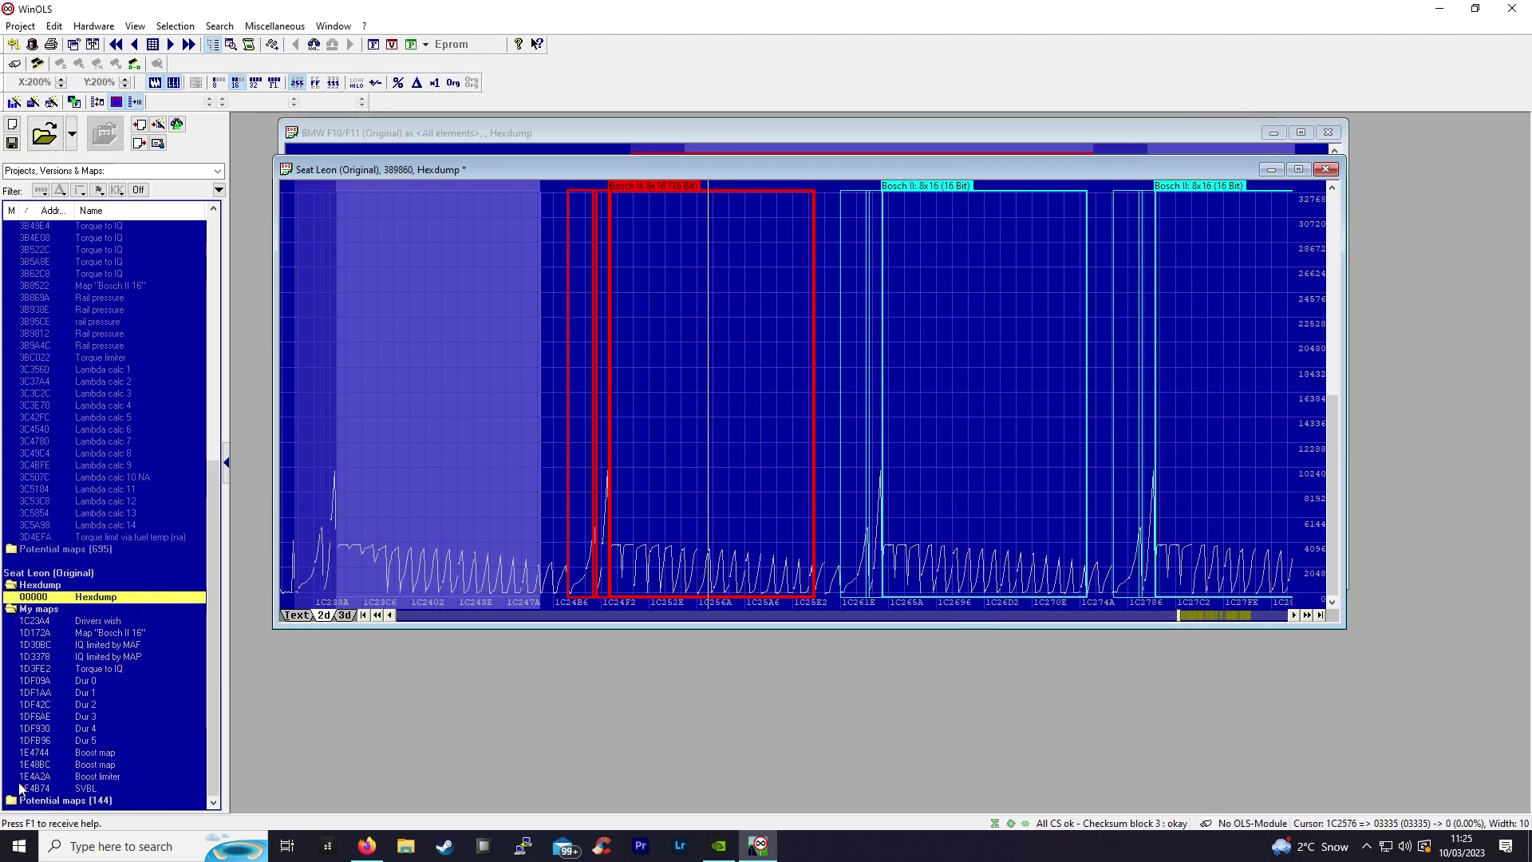
click(32, 753)
right_click(32, 753)
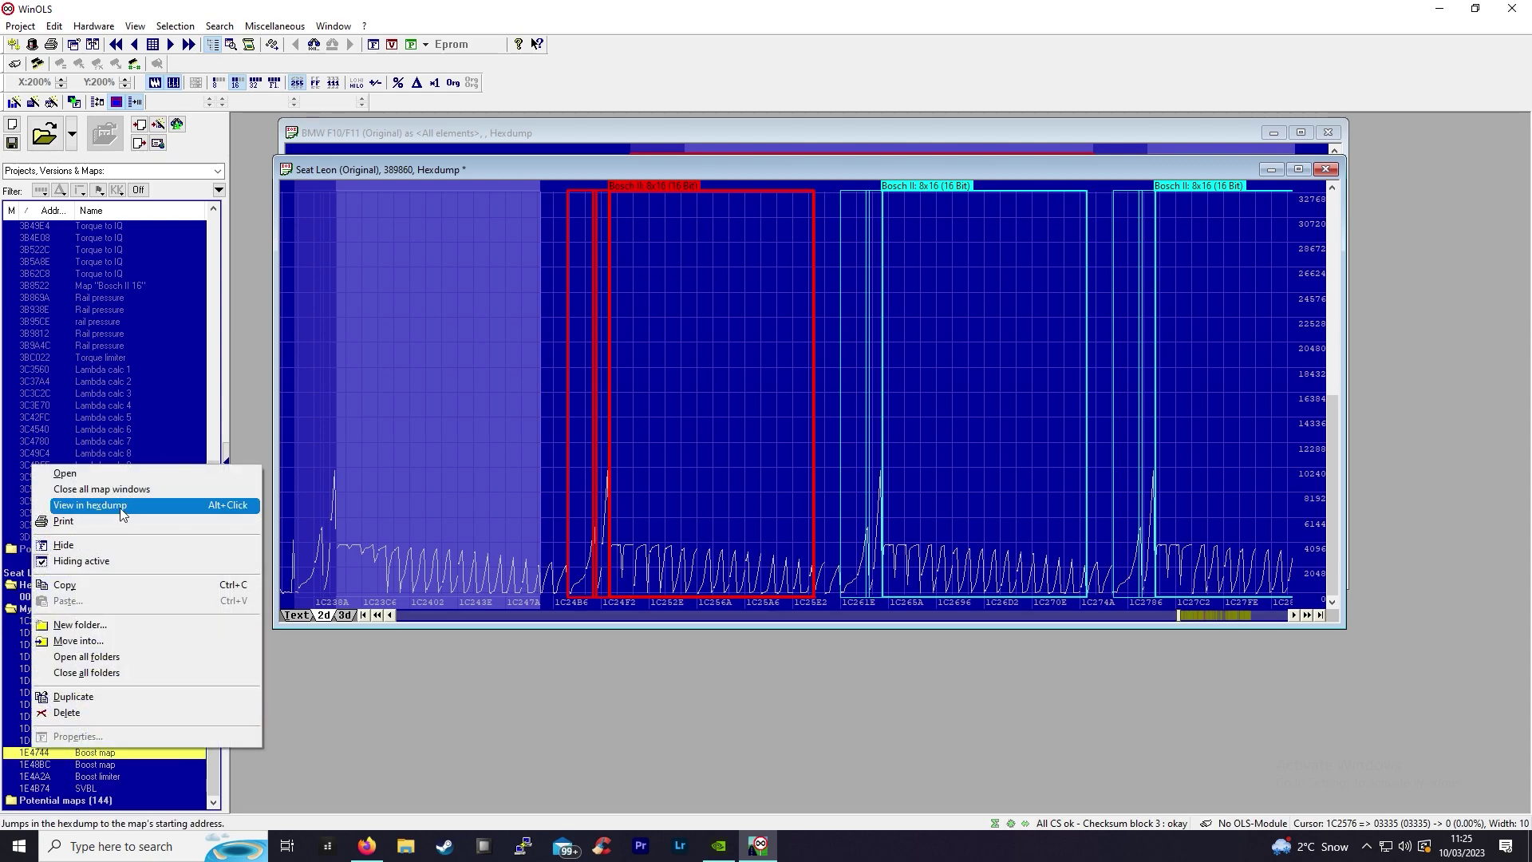
click(120, 508)
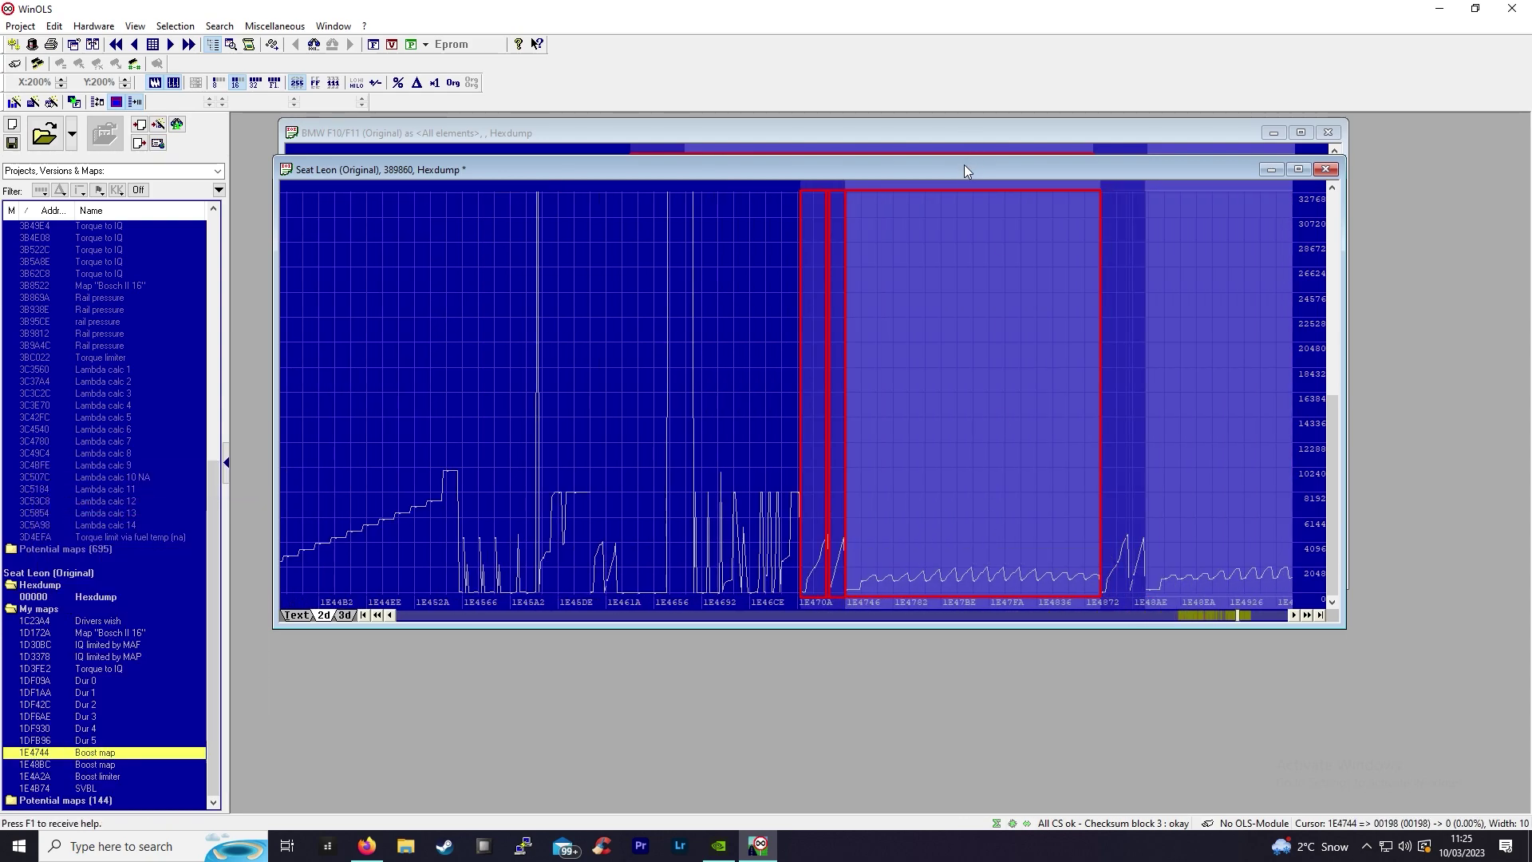
drag(964, 168, 906, 330)
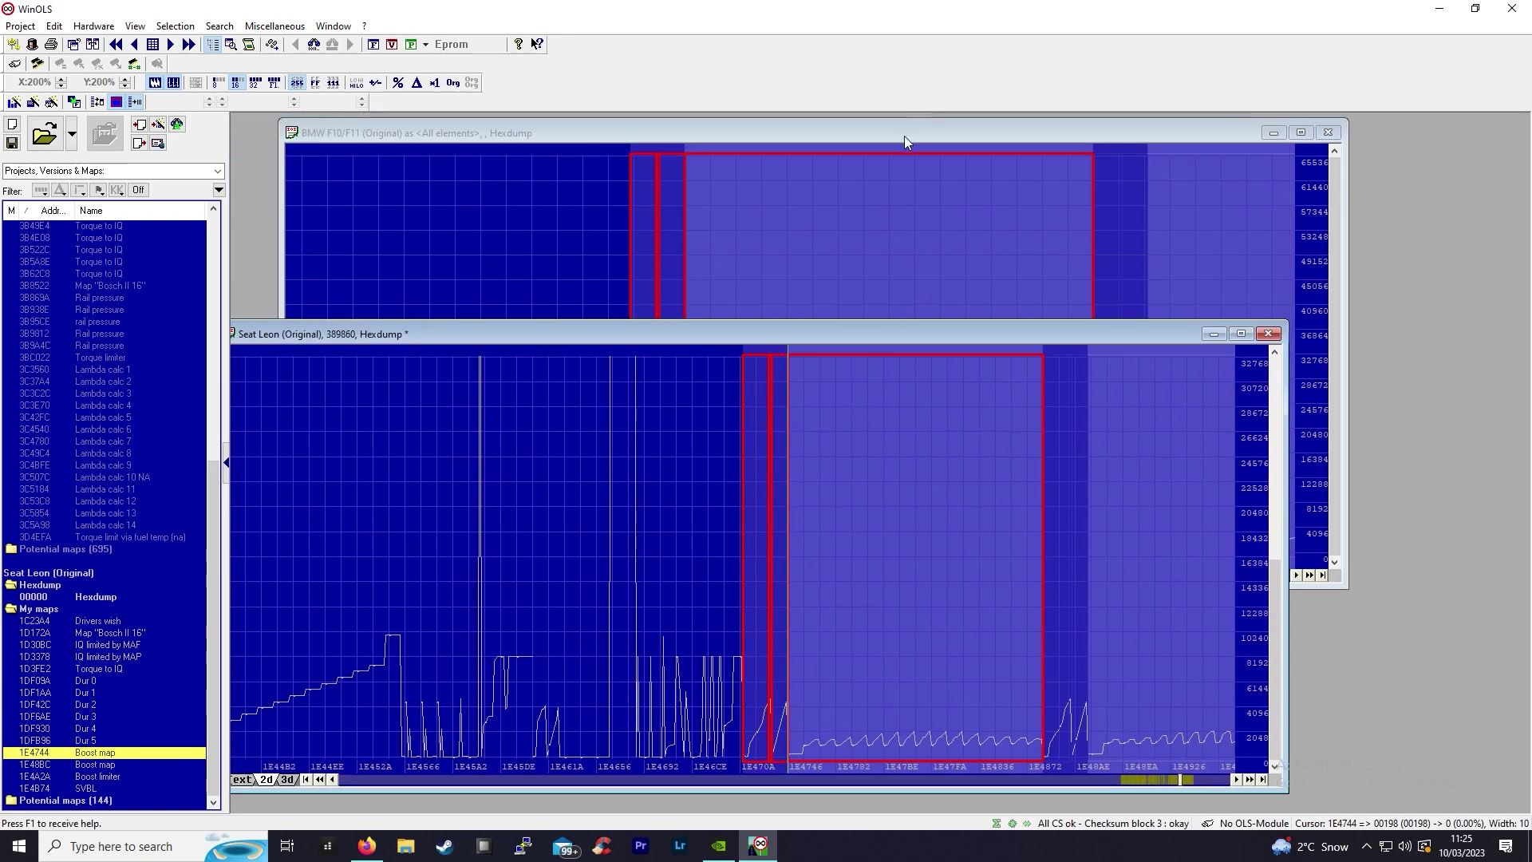
drag(903, 136, 965, 149)
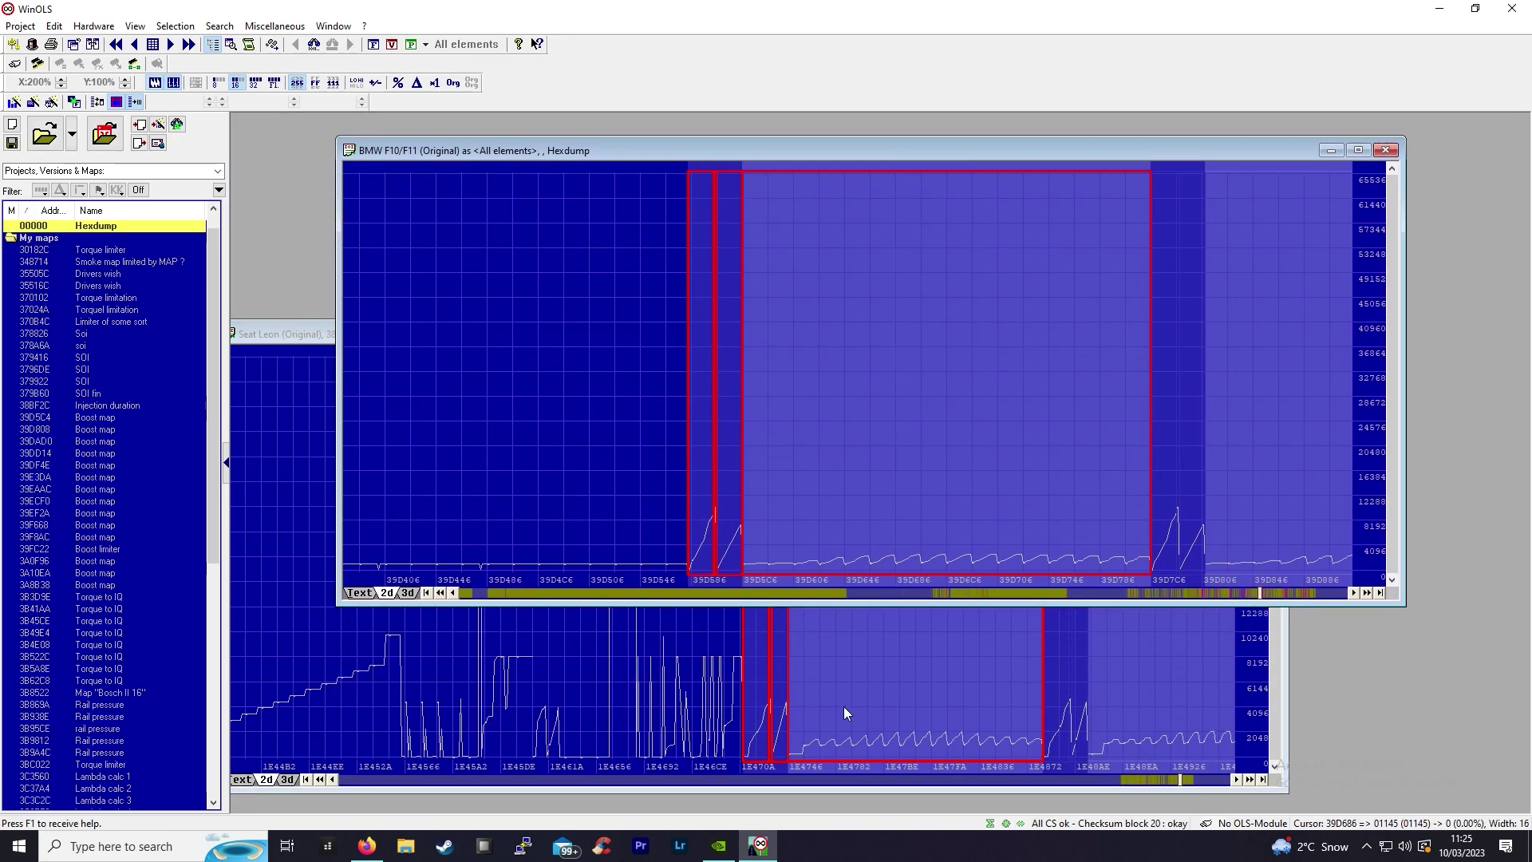
Compare the 2D curve shape of the Seat Leon boost map at 1E4744 with the BMW F10/F11 boost map.
scroll(702, 678, down, 2)
scroll(706, 691, down, 3)
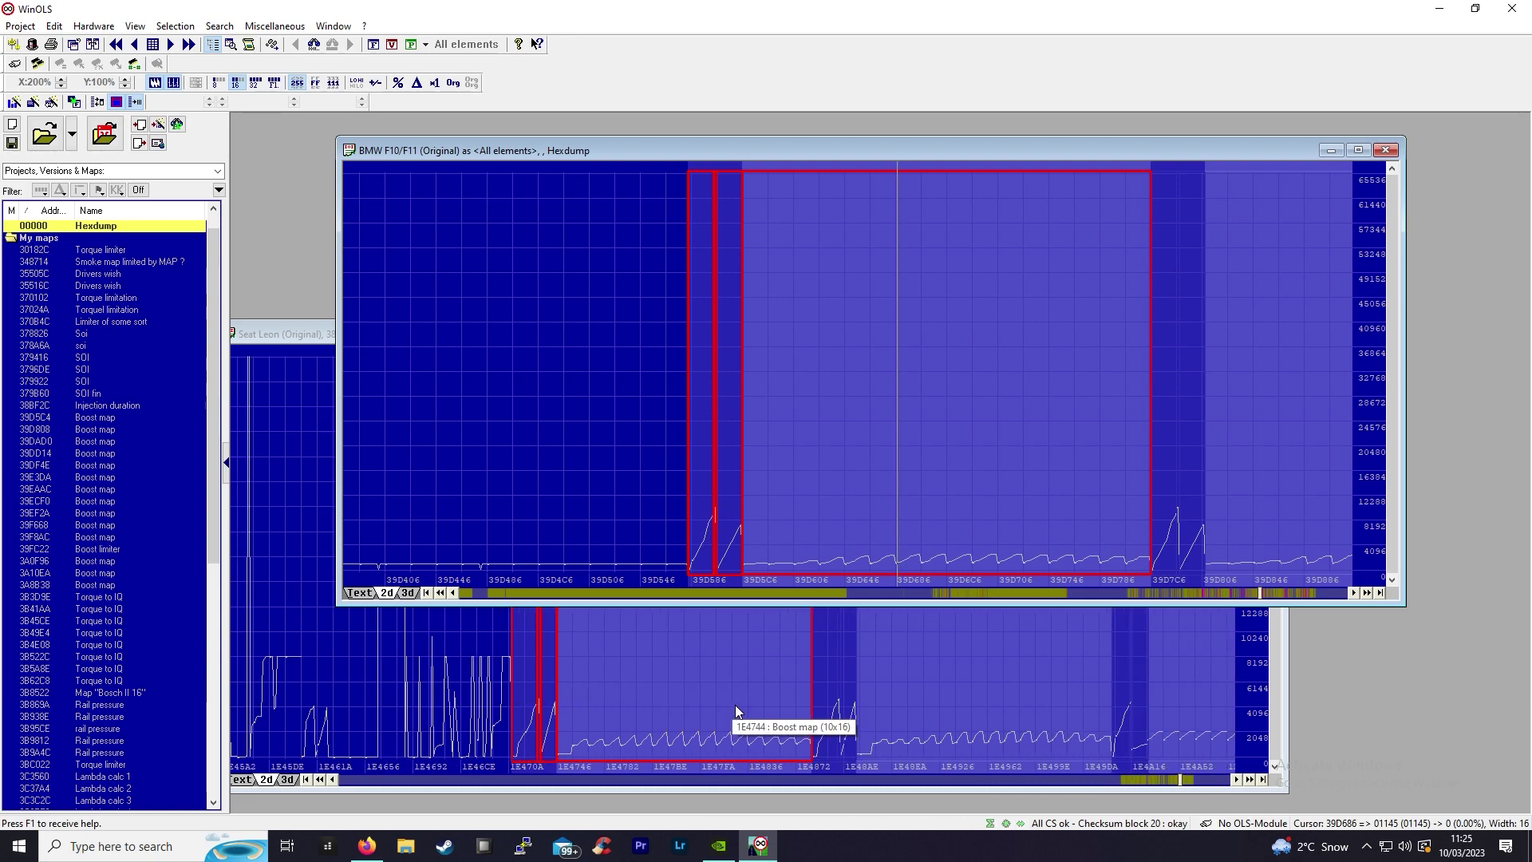
scroll(736, 702, up, 3)
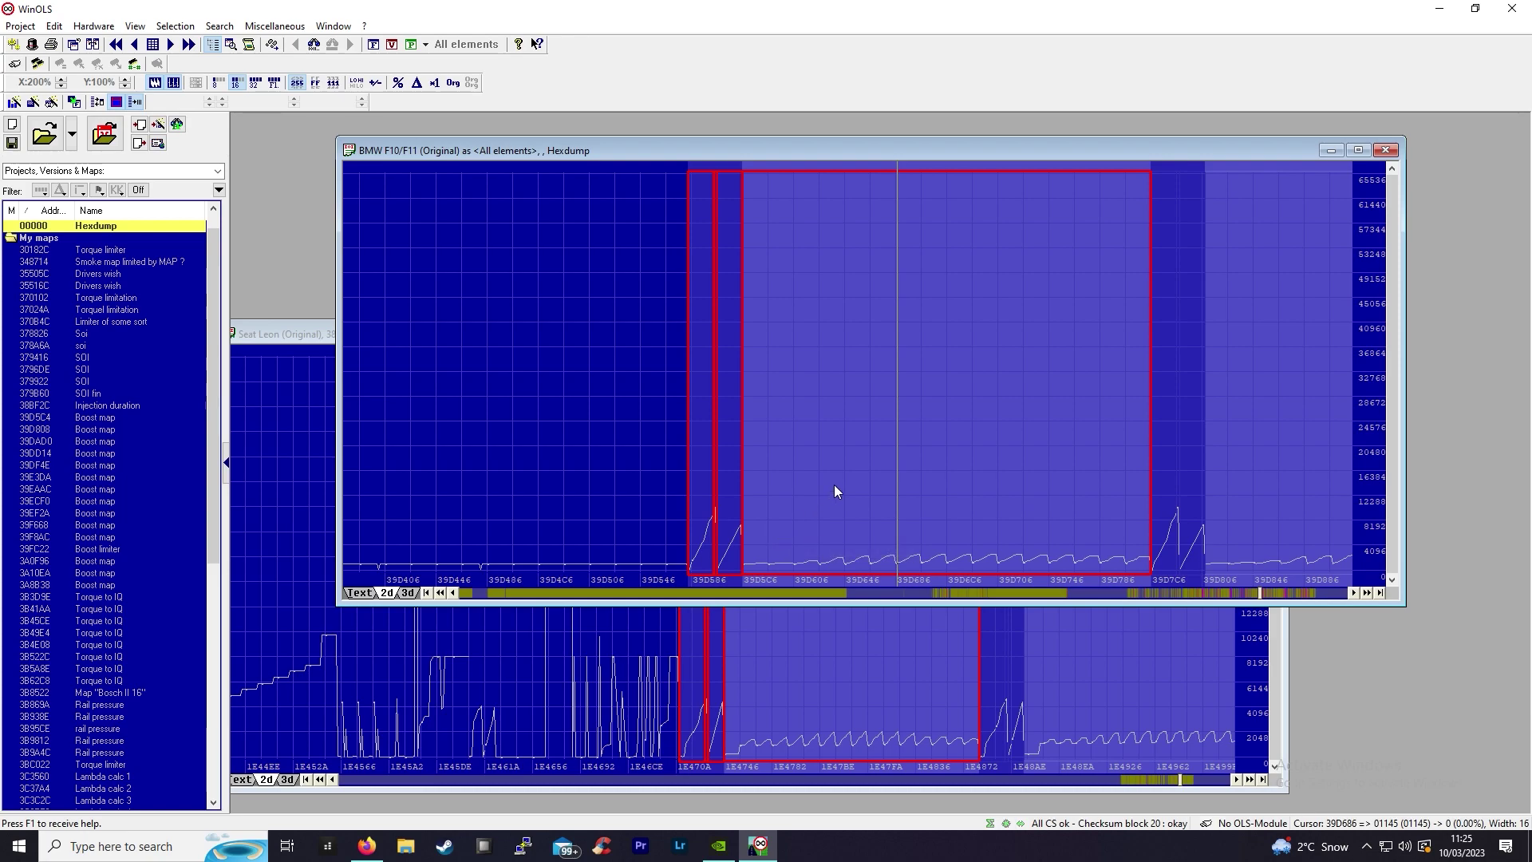
click(580, 694)
drag(784, 331, 882, 275)
click(896, 150)
drag(896, 150, 867, 205)
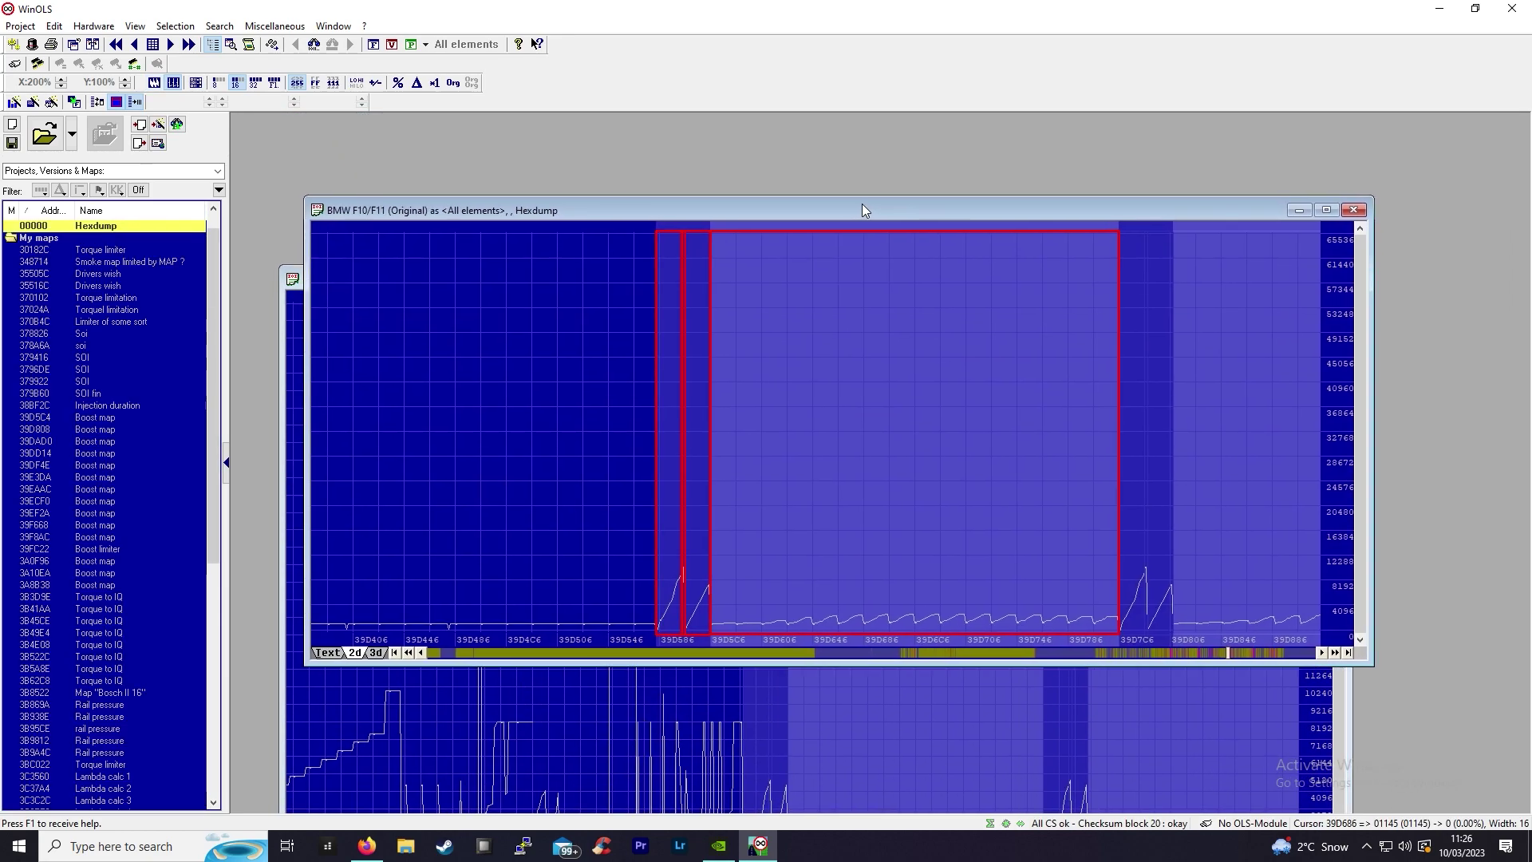
Line up the Seat Leon hexdump beneath the BMW F10/F11 hexdump so both boost map curves can be compared.
click(291, 306)
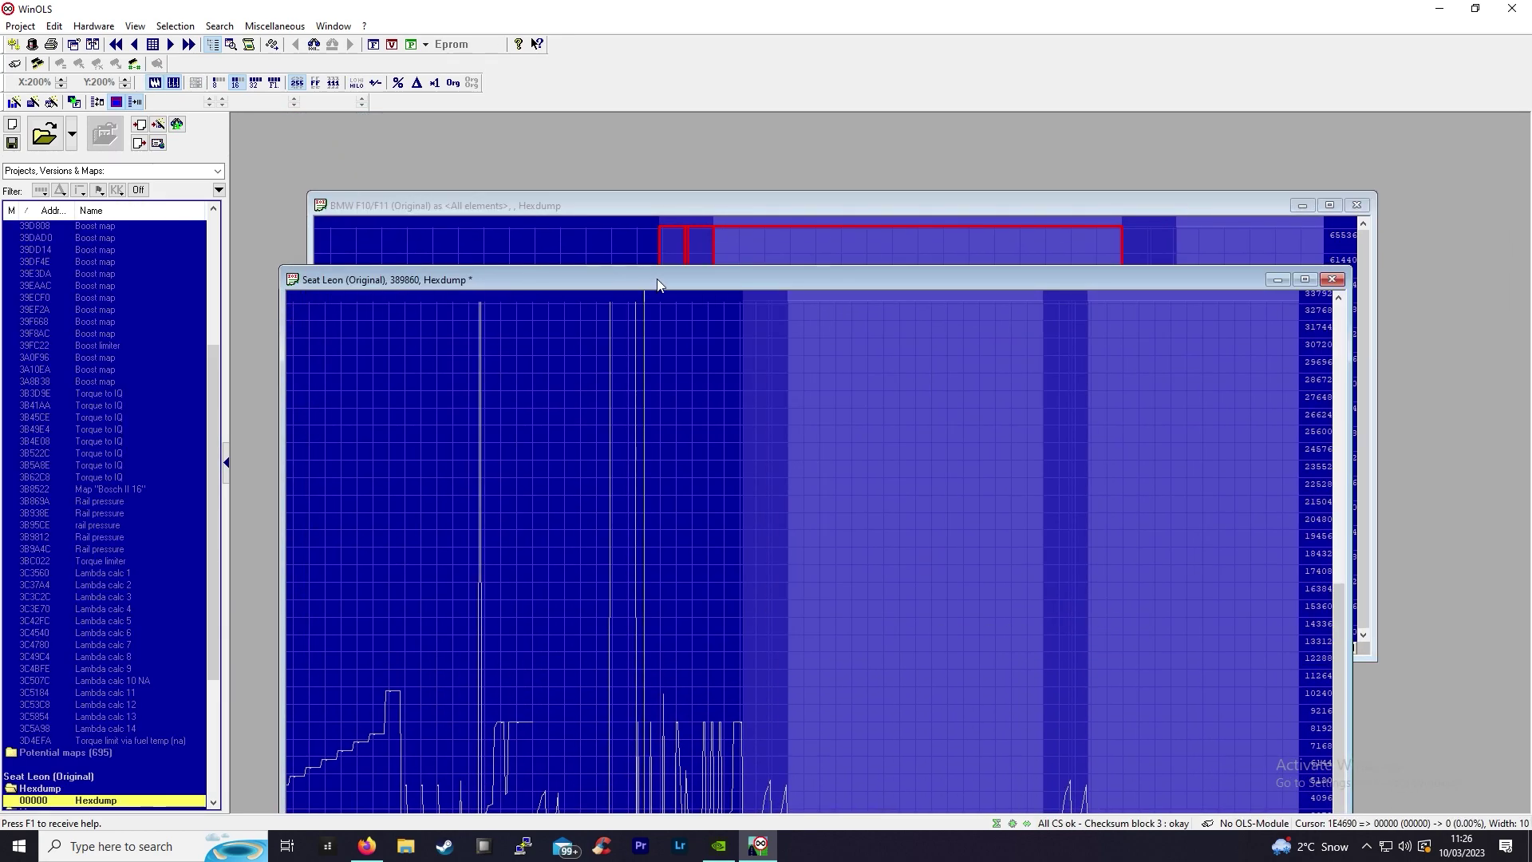
drag(659, 277, 659, 208)
click(1368, 409)
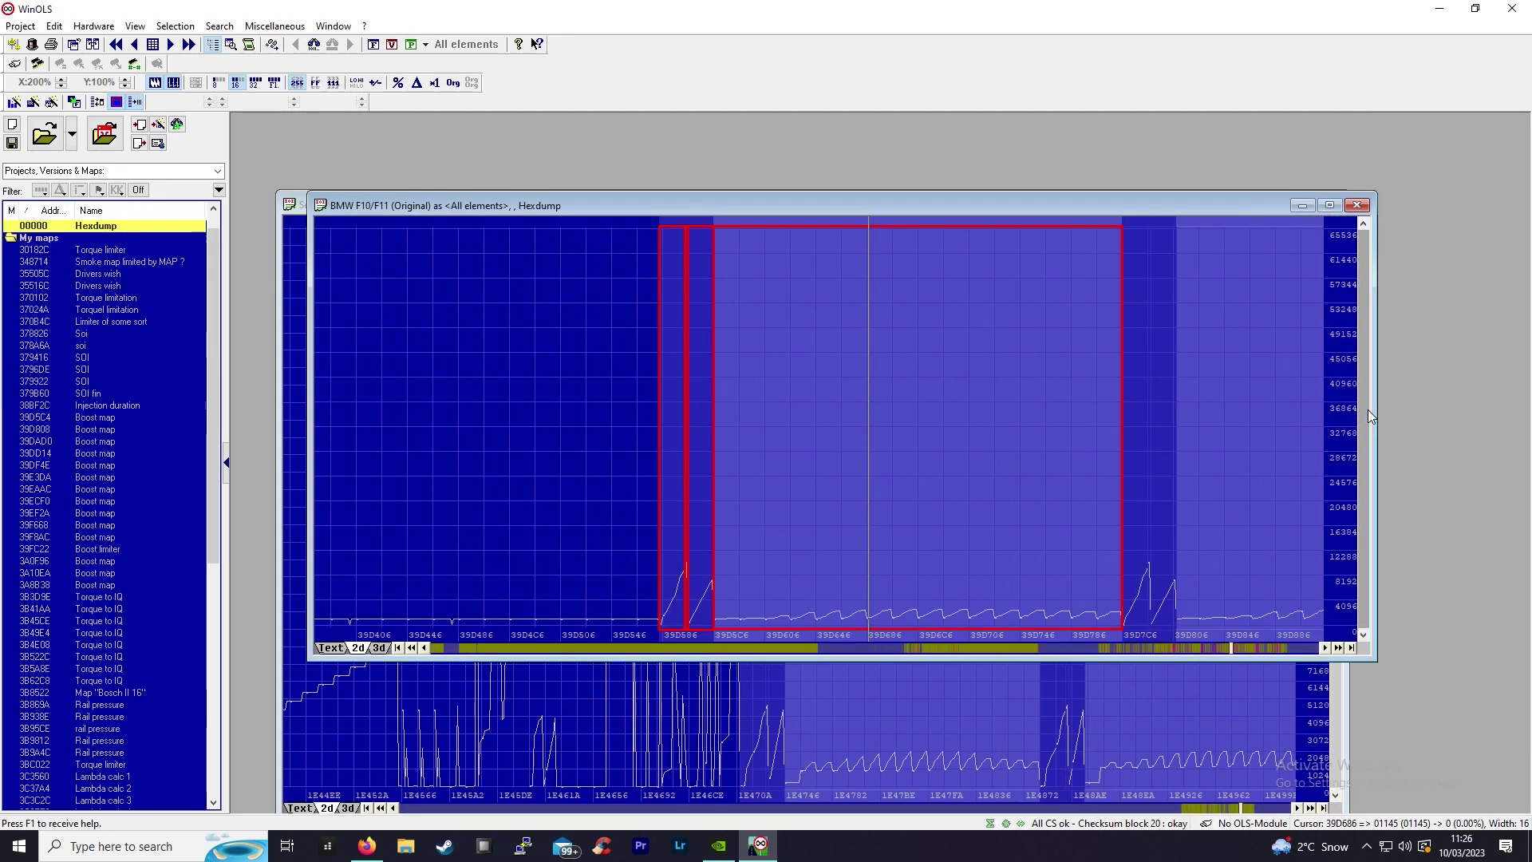
scroll(729, 499, left, 1)
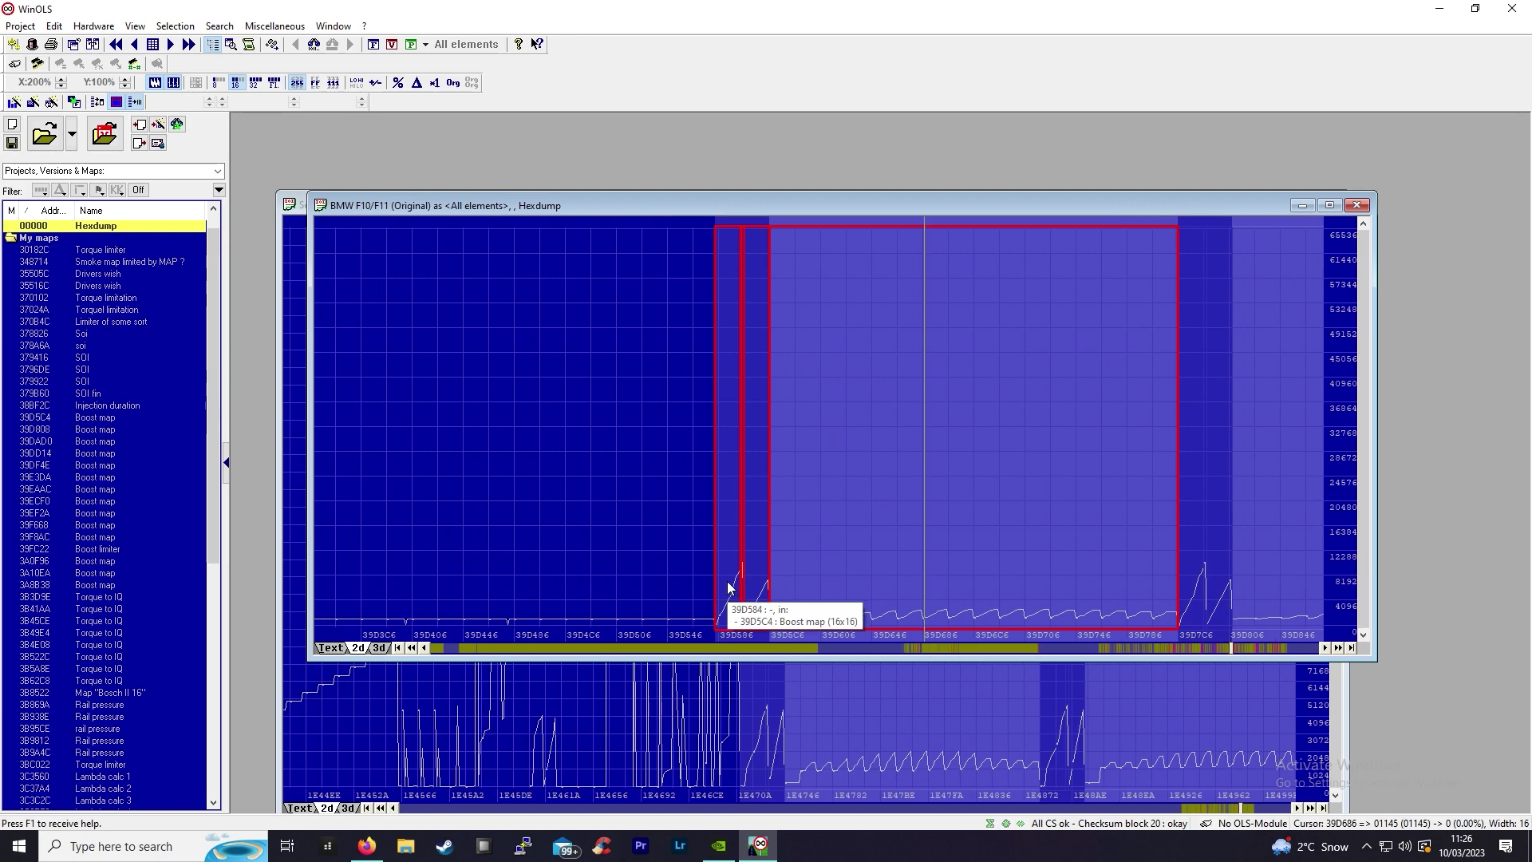
Examine the repeating boost maps in the BMW F10/F11 hexdump from 39D5C4 onwards and their entries in the map list.
scroll(726, 576, right, 4)
scroll(720, 572, right, 9)
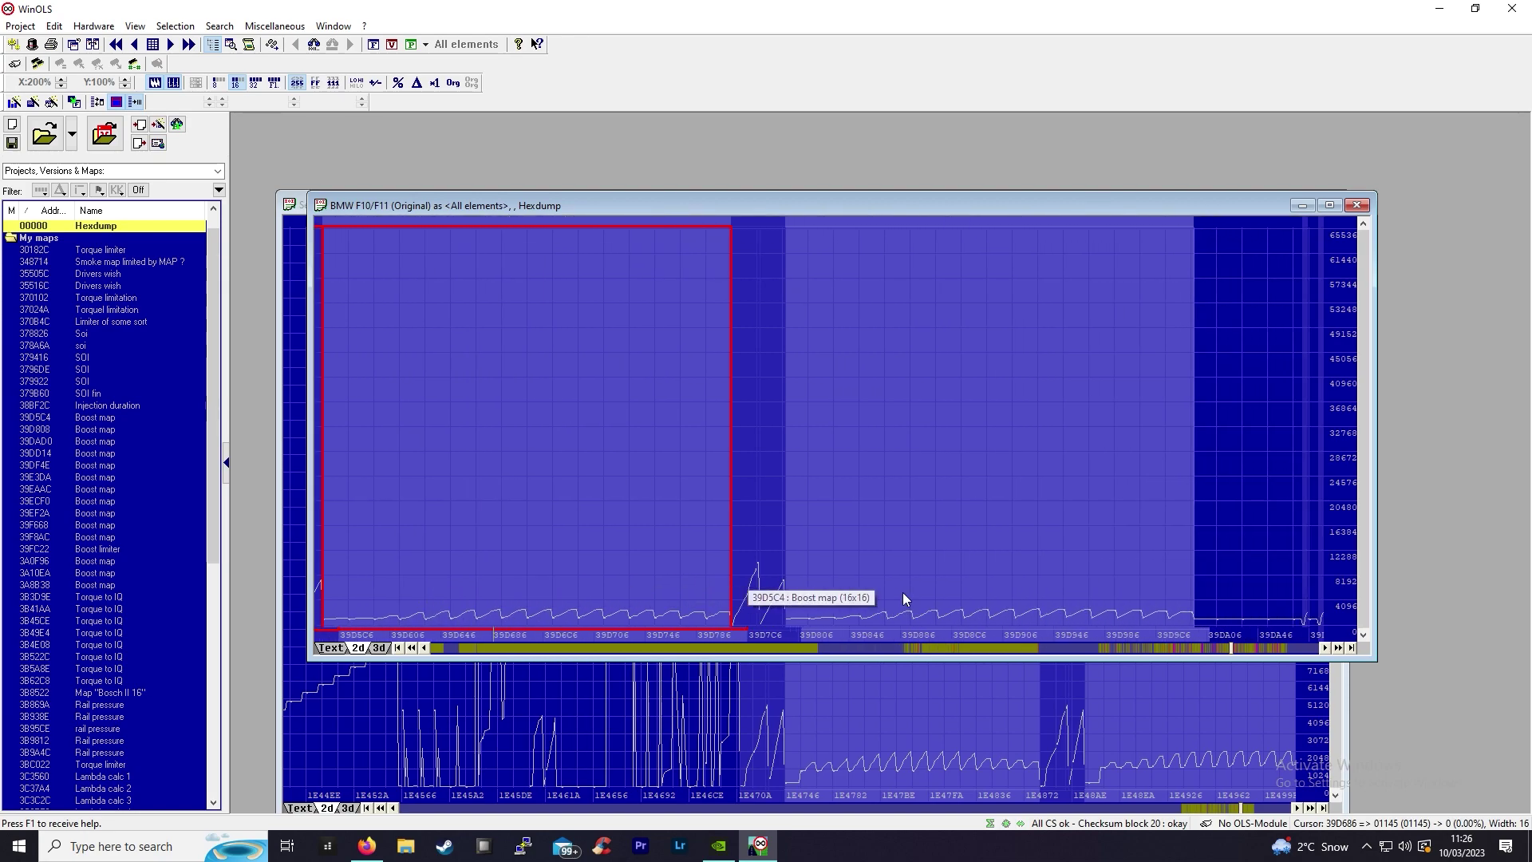
scroll(922, 500, right, 3)
scroll(926, 501, left, 2)
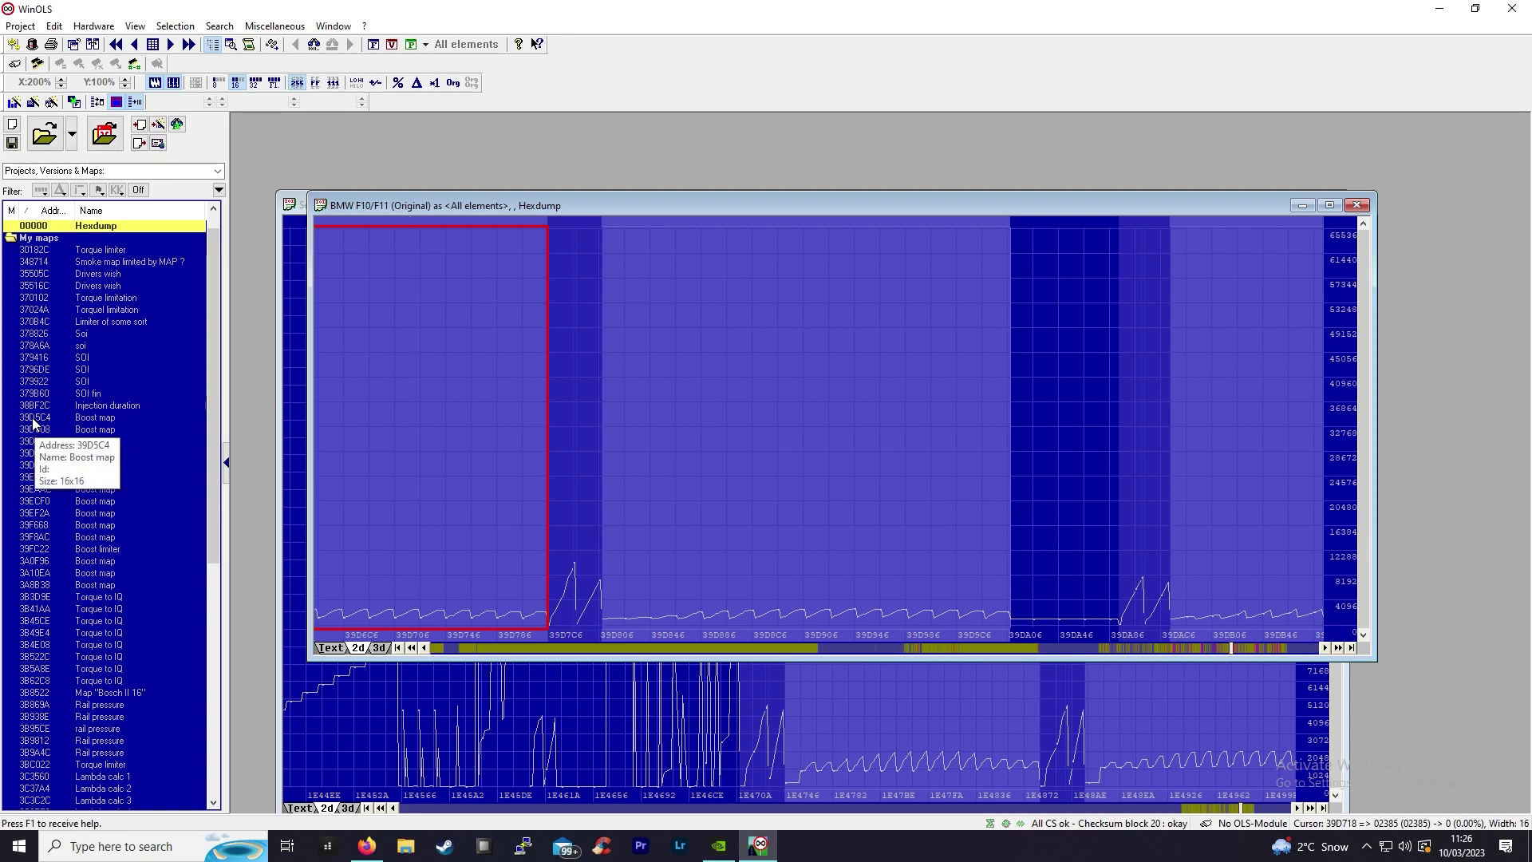
mouse_move(24, 445)
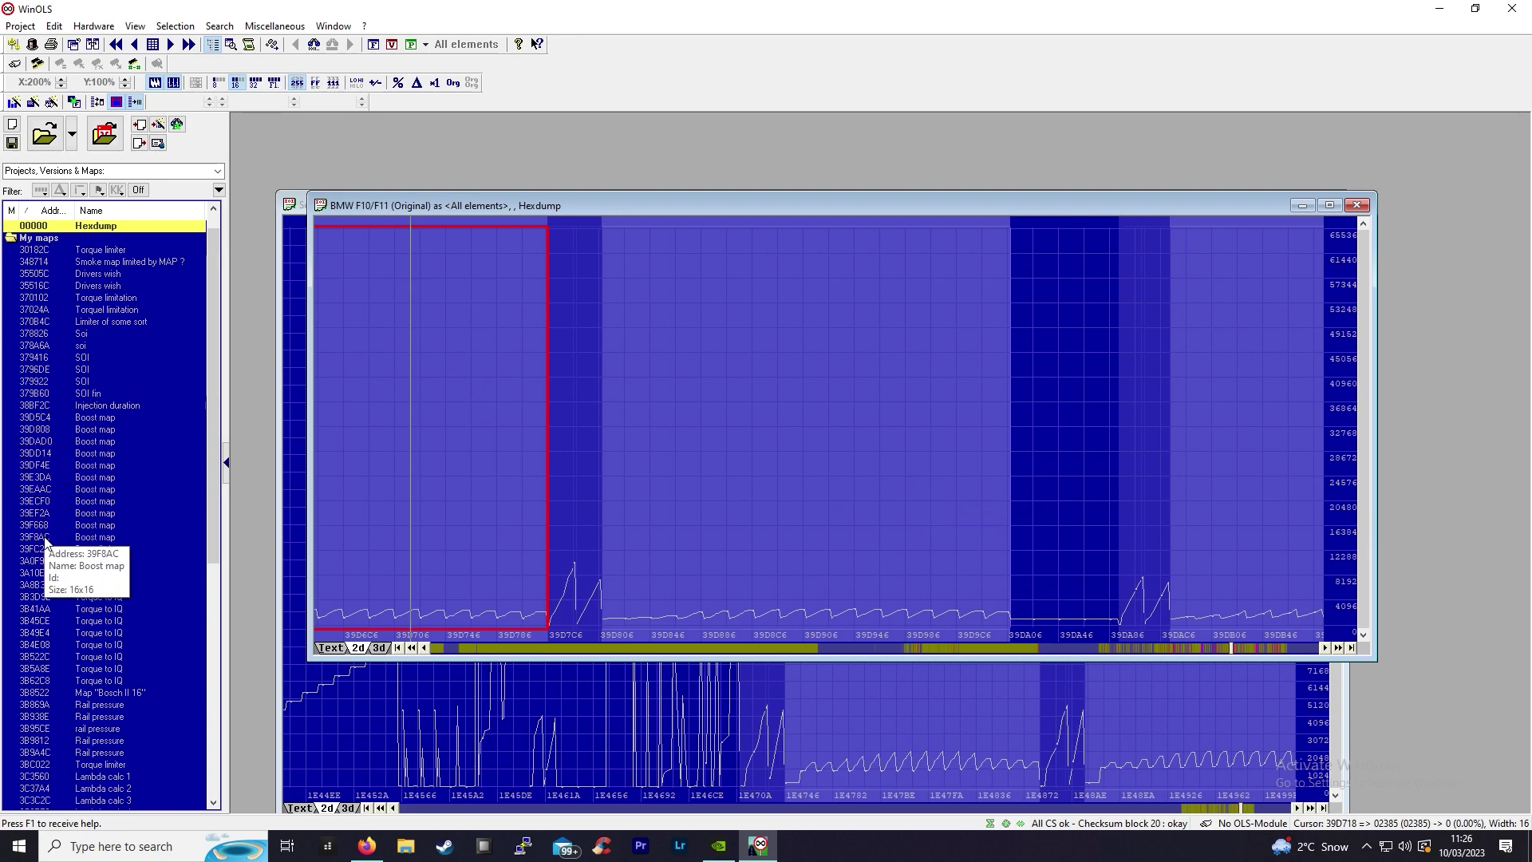
click(44, 419)
drag(566, 206, 767, 194)
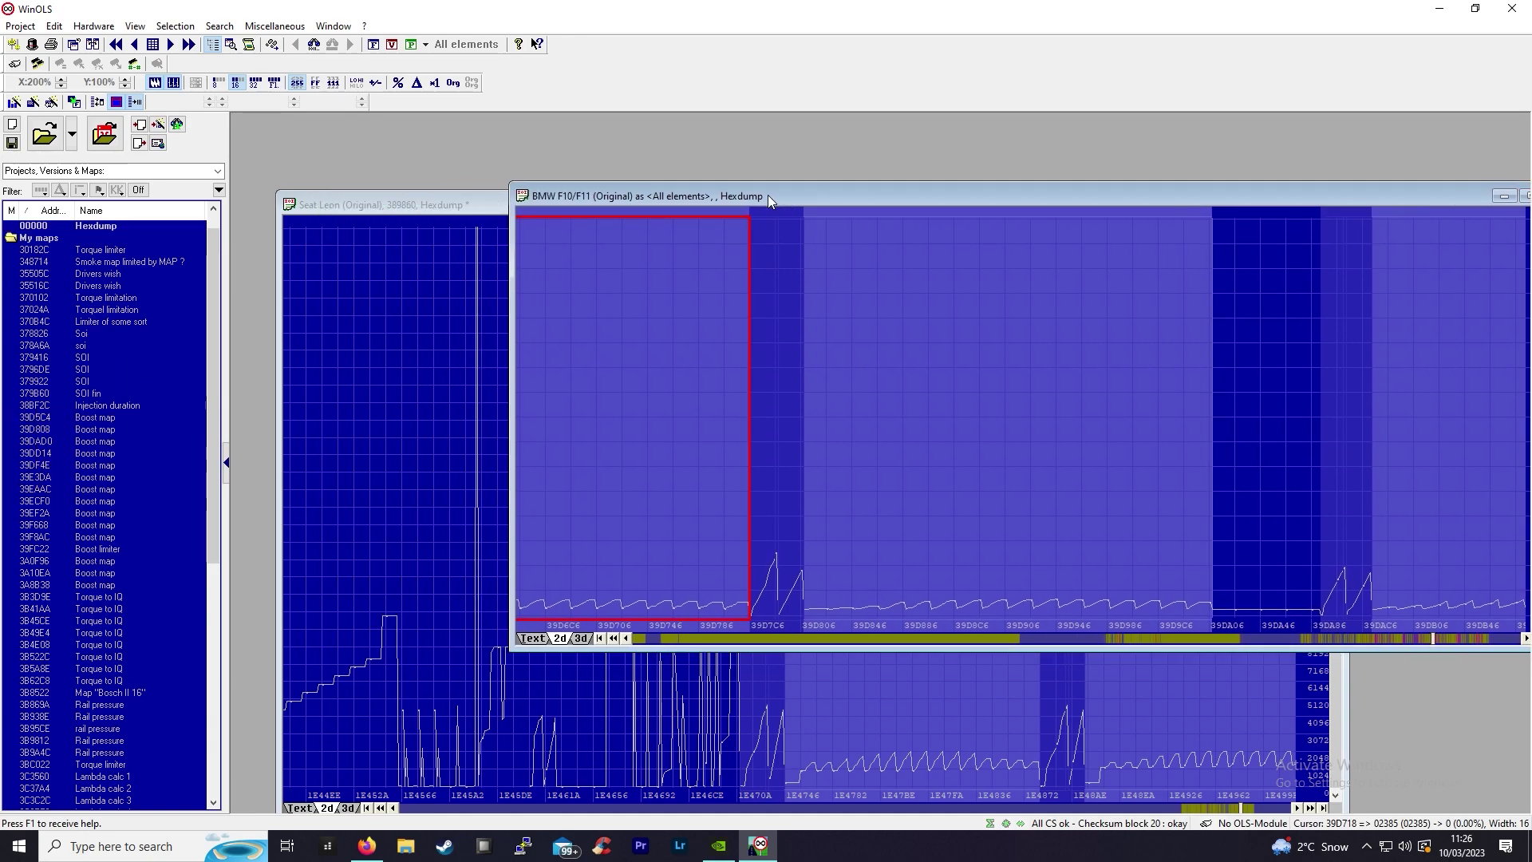
scroll(740, 533, up, 5)
scroll(849, 553, up, 3)
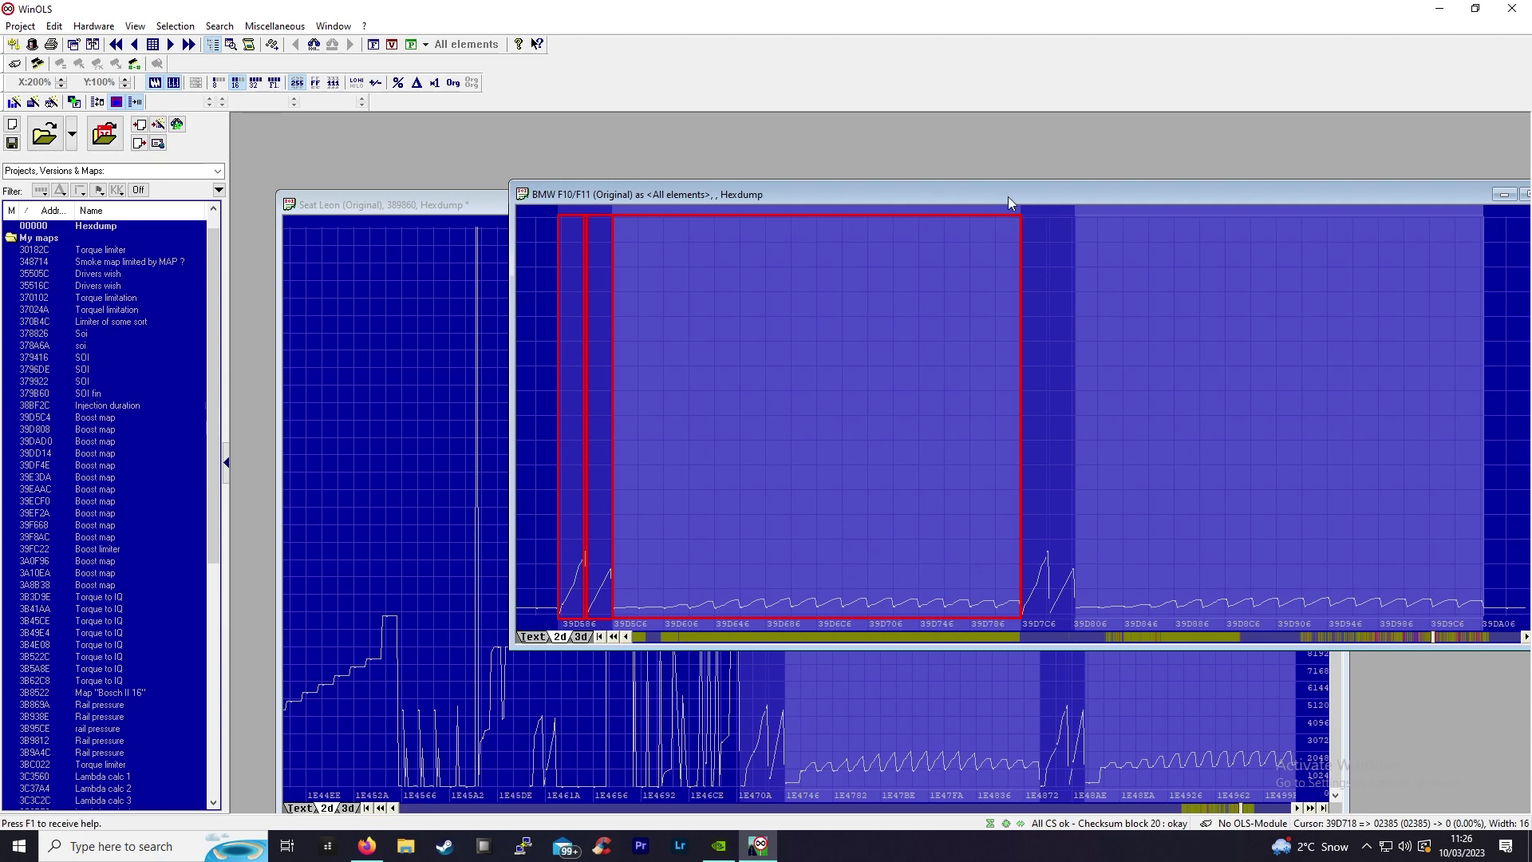
Open the BMW F10/F11 boost map at 39D5C4 over the hexdump and select its 7500 axis value.
drag(1008, 196, 858, 142)
double_click(668, 457)
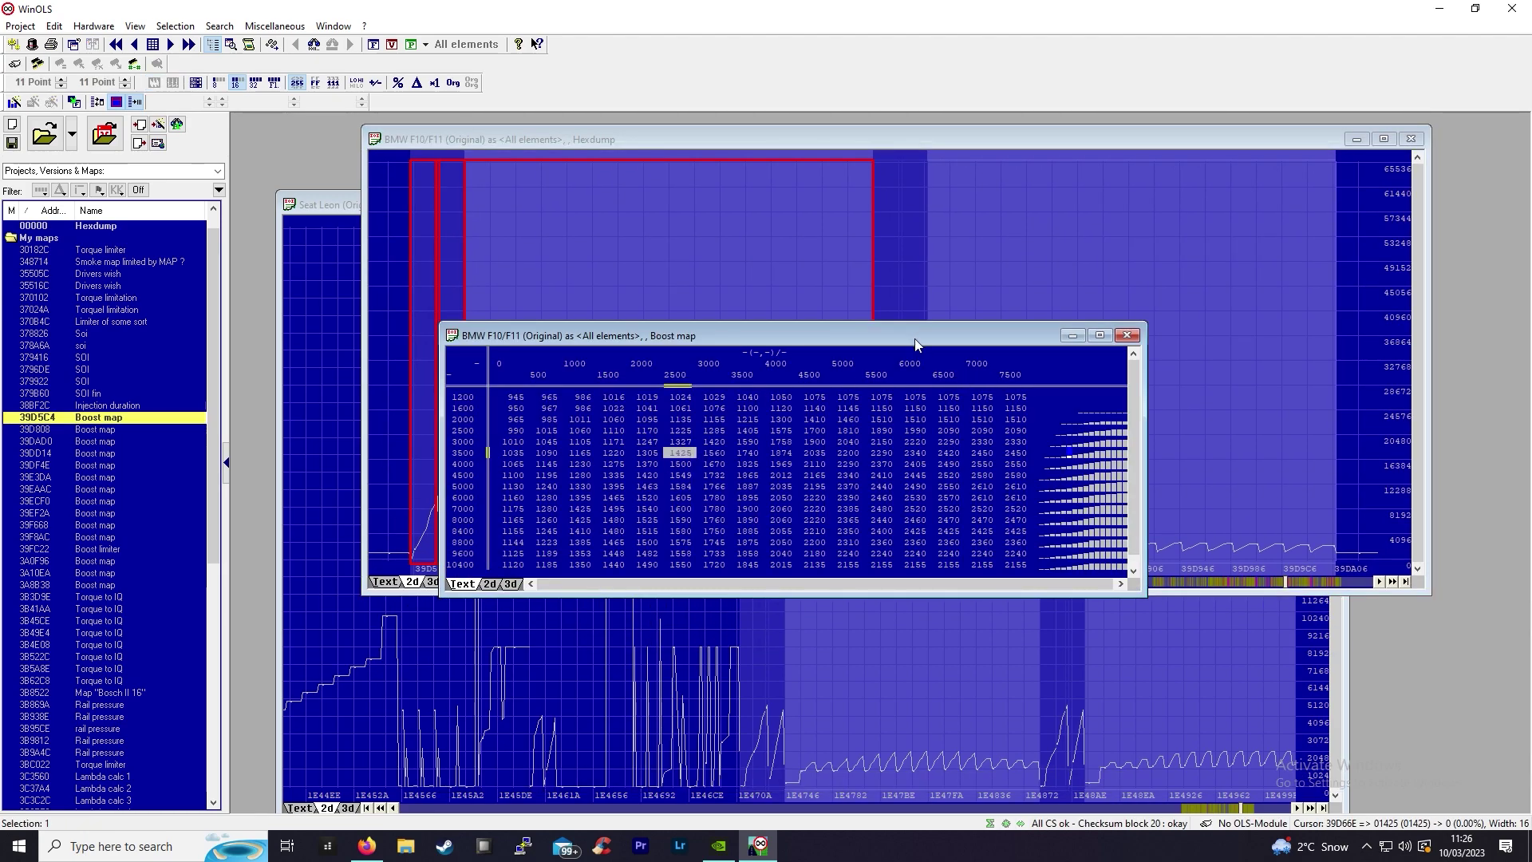
drag(915, 344, 879, 269)
click(972, 302)
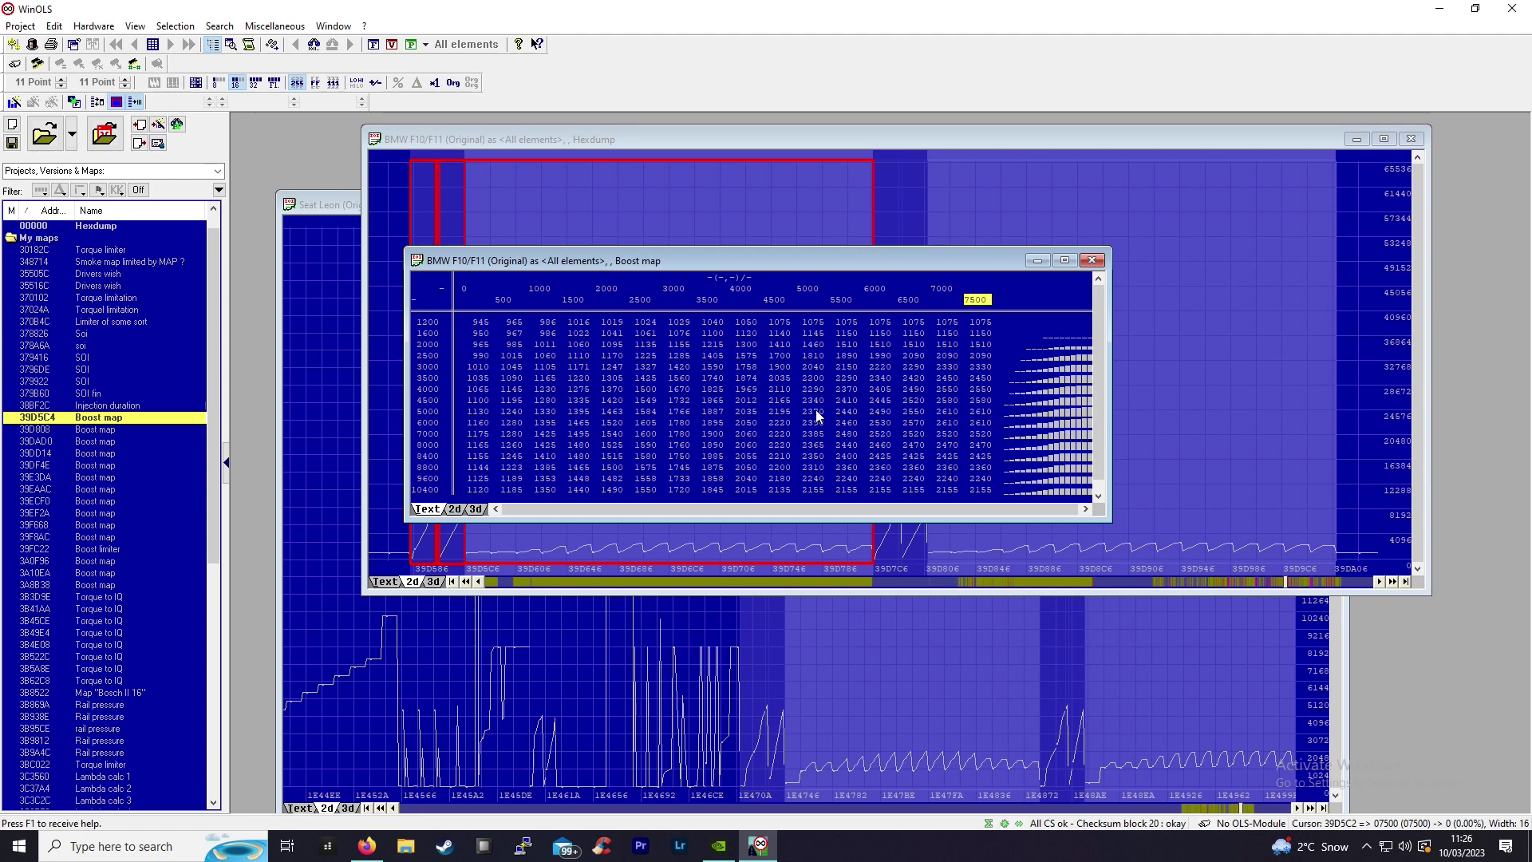
Set the Y-axis factor of the BMW boost map at 39D5C4 to 0.5.
double_click(413, 433)
double_click(772, 502)
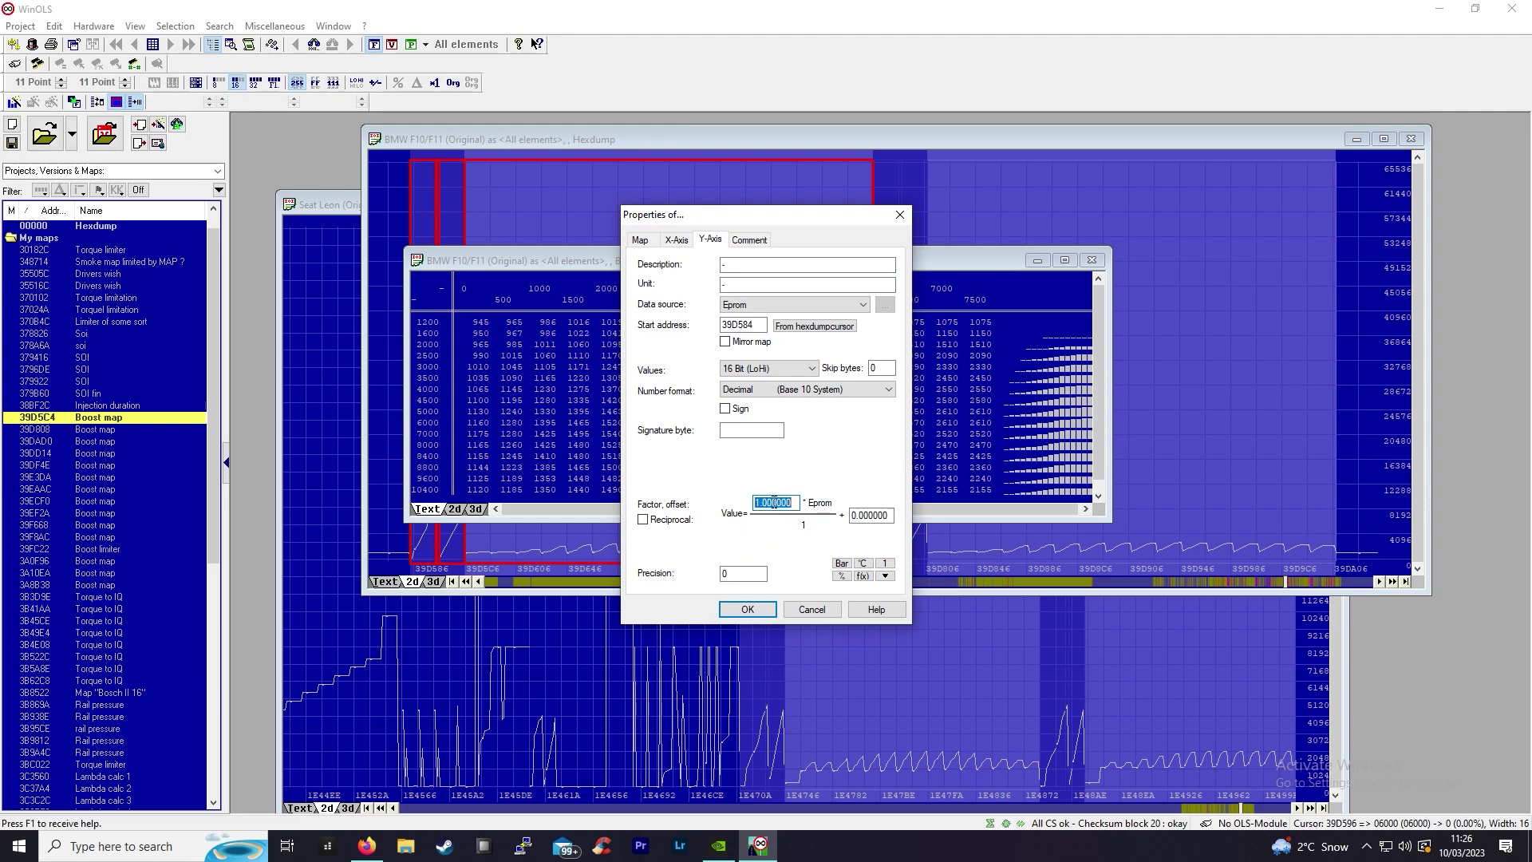
text(0.5)
key(Return)
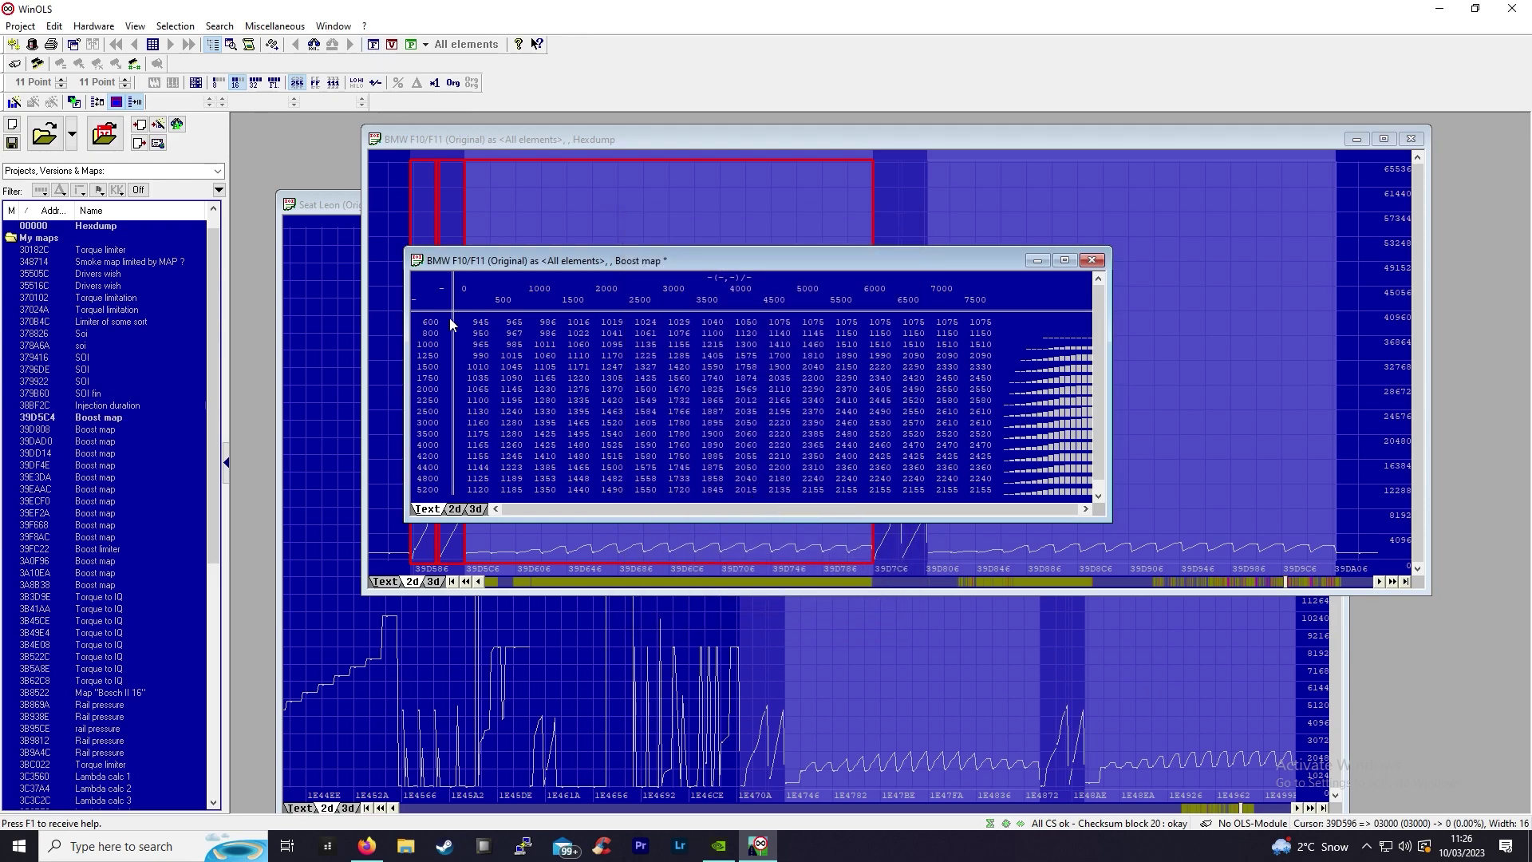
Set the X-axis factor of the BMW boost map at 39D5C4 to 0.01 with a precision of 1.
double_click(777, 299)
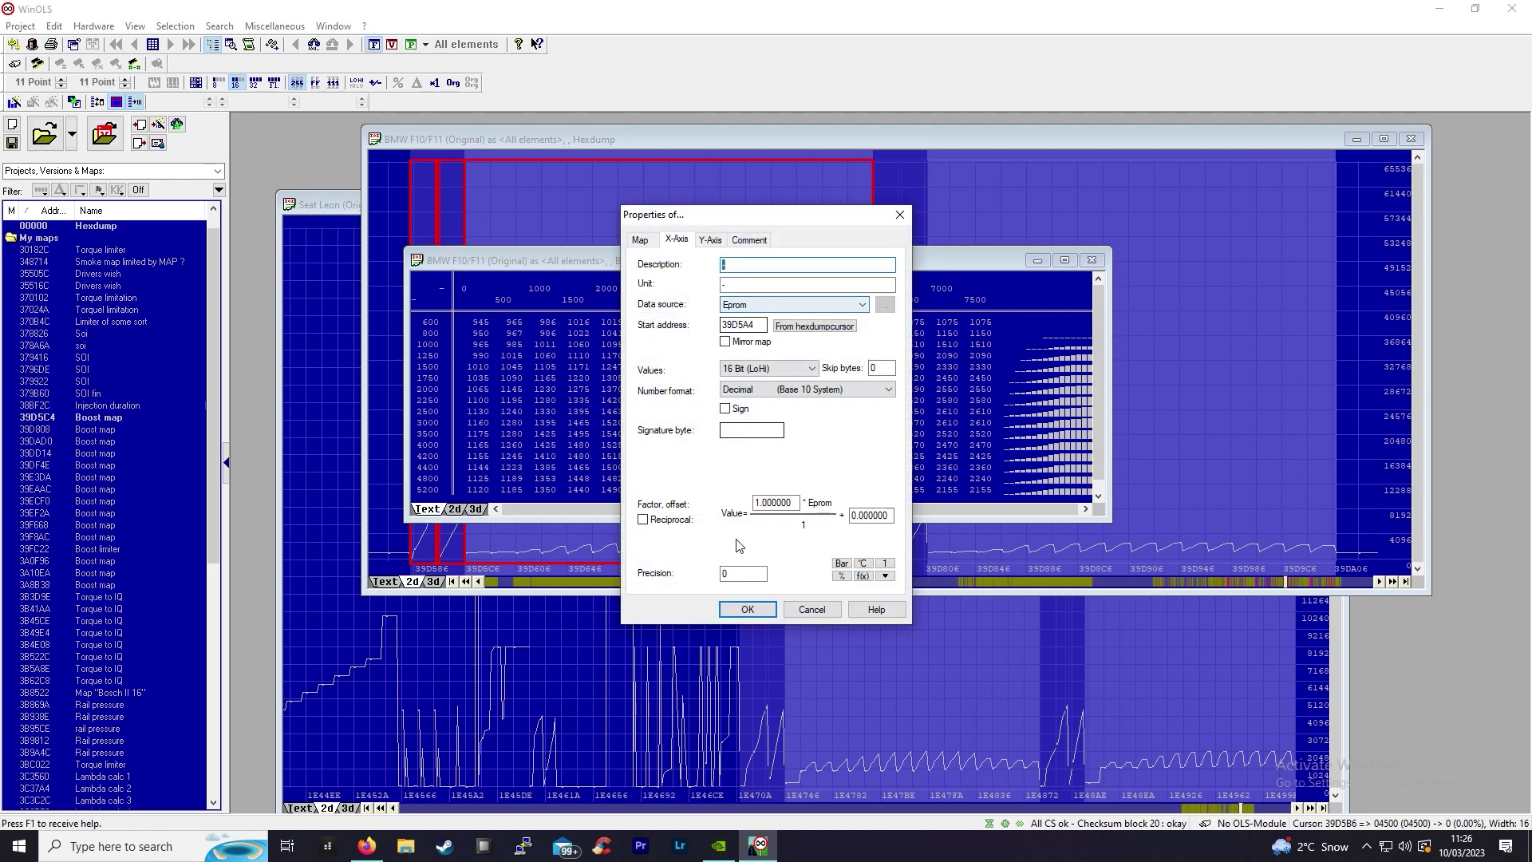
double_click(771, 503)
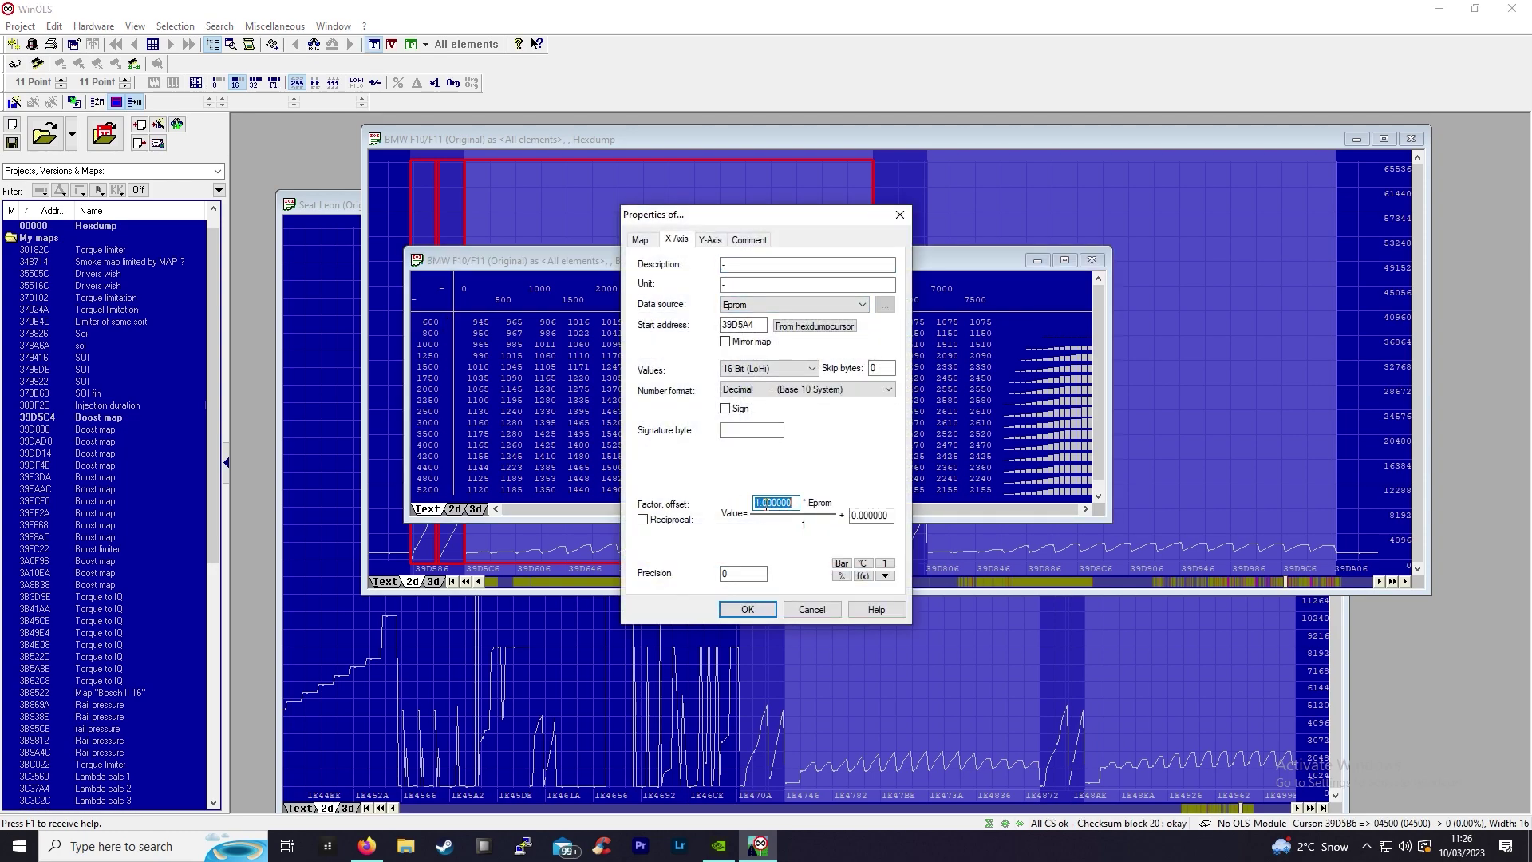
text(.01)
click(749, 573)
text(1)
key(Return)
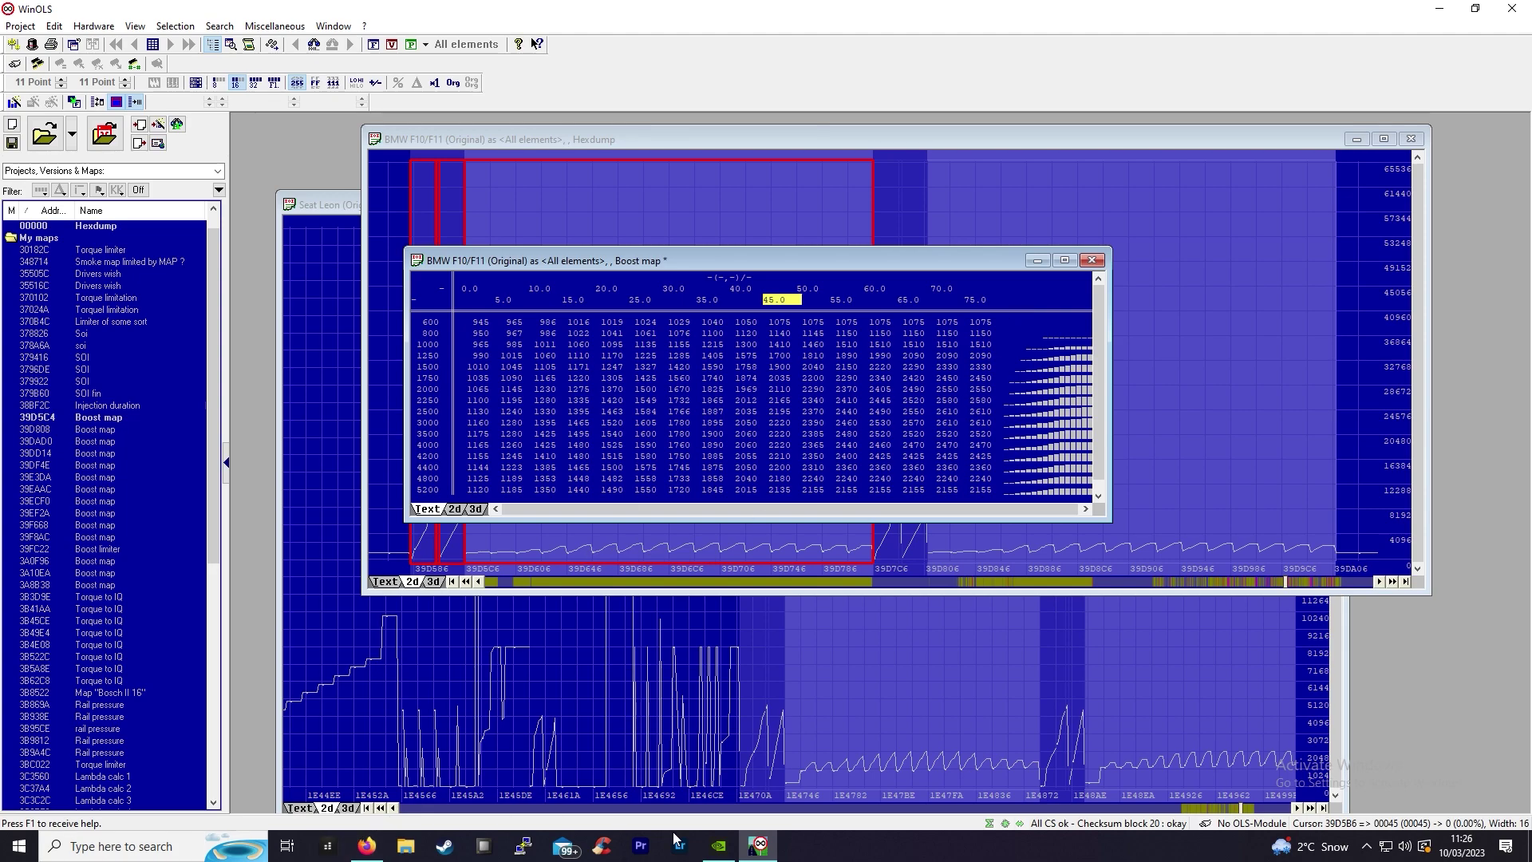
Open the workbook "bmw f10 n57 edc17 30d tuning sheet" in Excel and show its boost calculator around row 24.
click(134, 854)
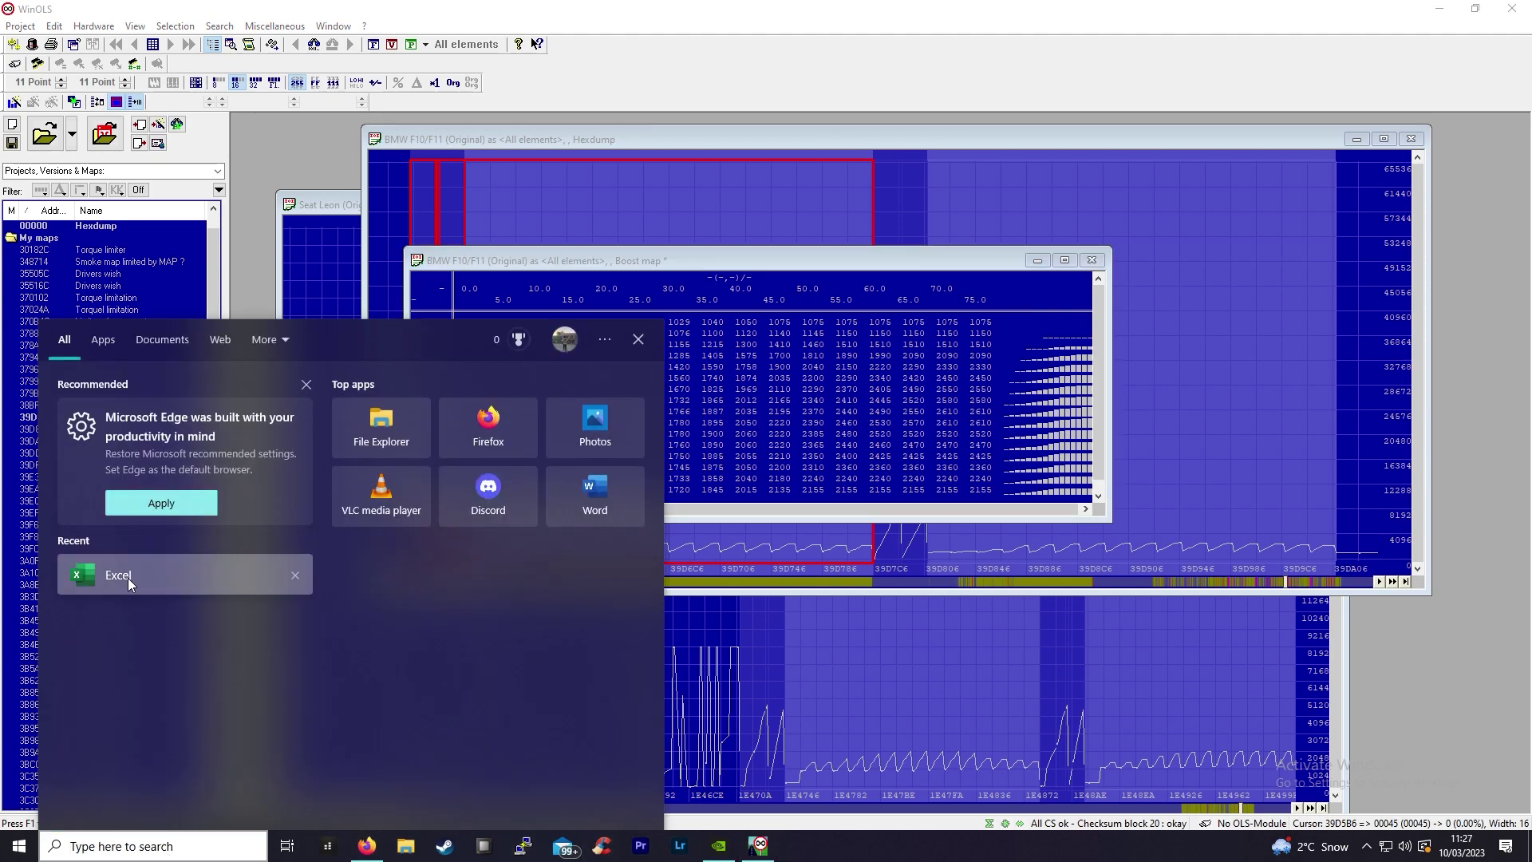
click(127, 578)
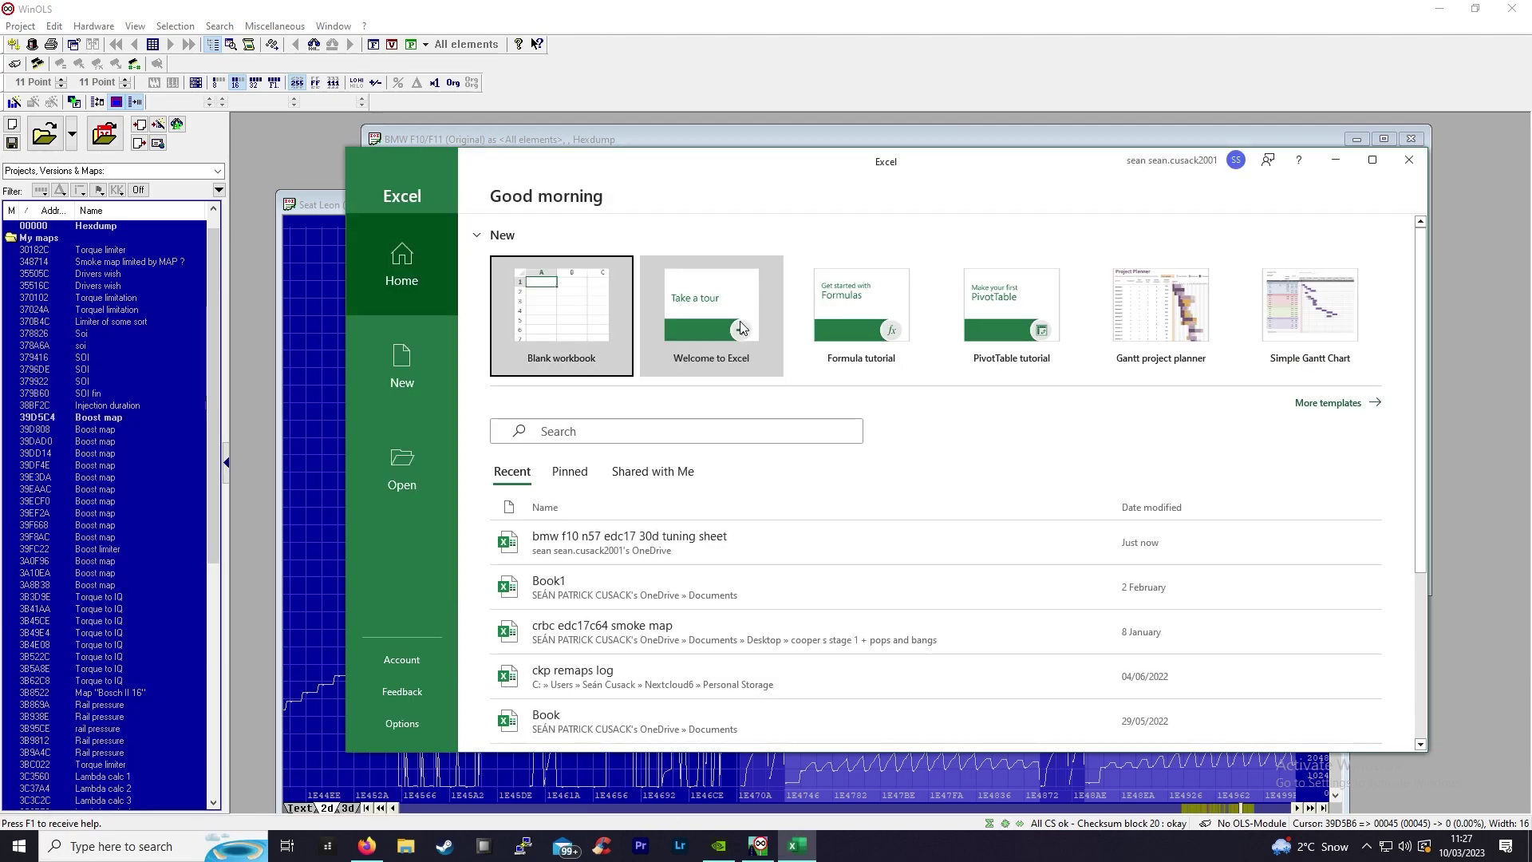
click(602, 544)
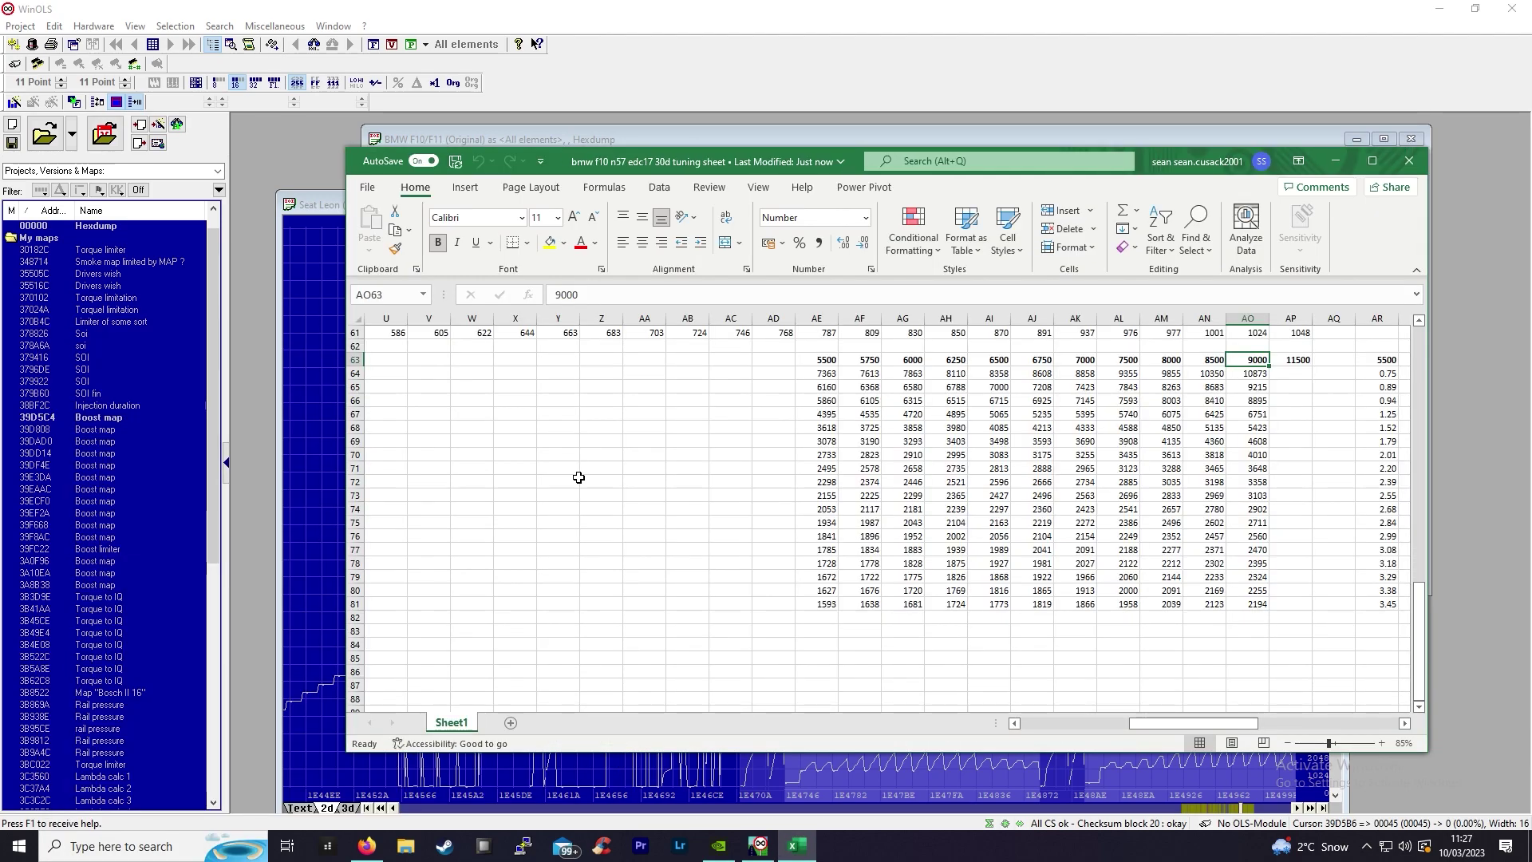
scroll(578, 477, up, 14)
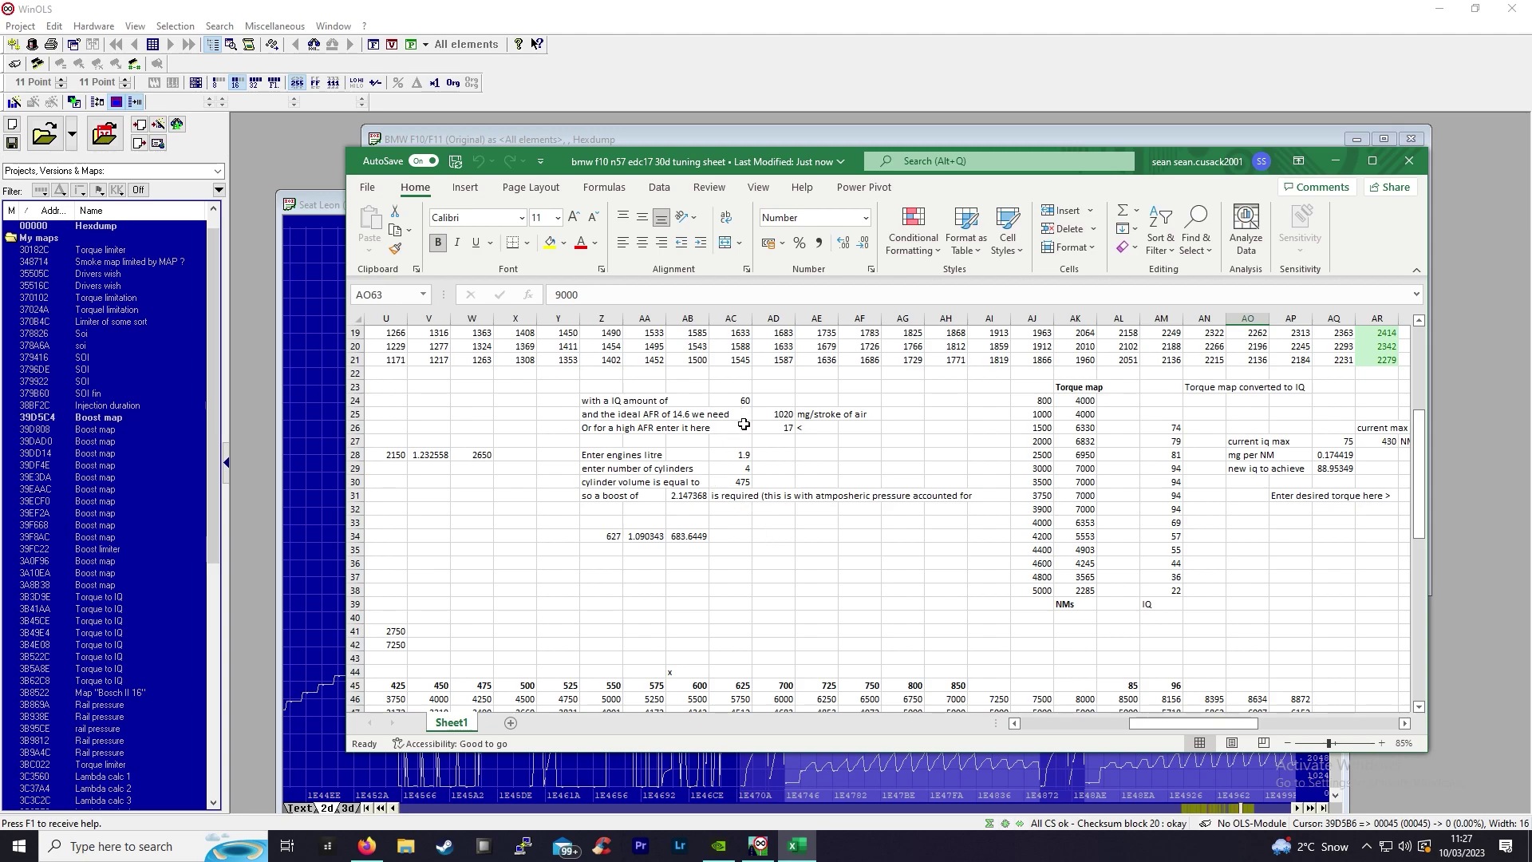
Set the boost calculator to an IQ amount of 75, an engine size of 3 litres and 6 cylinders.
click(726, 400)
text(75)
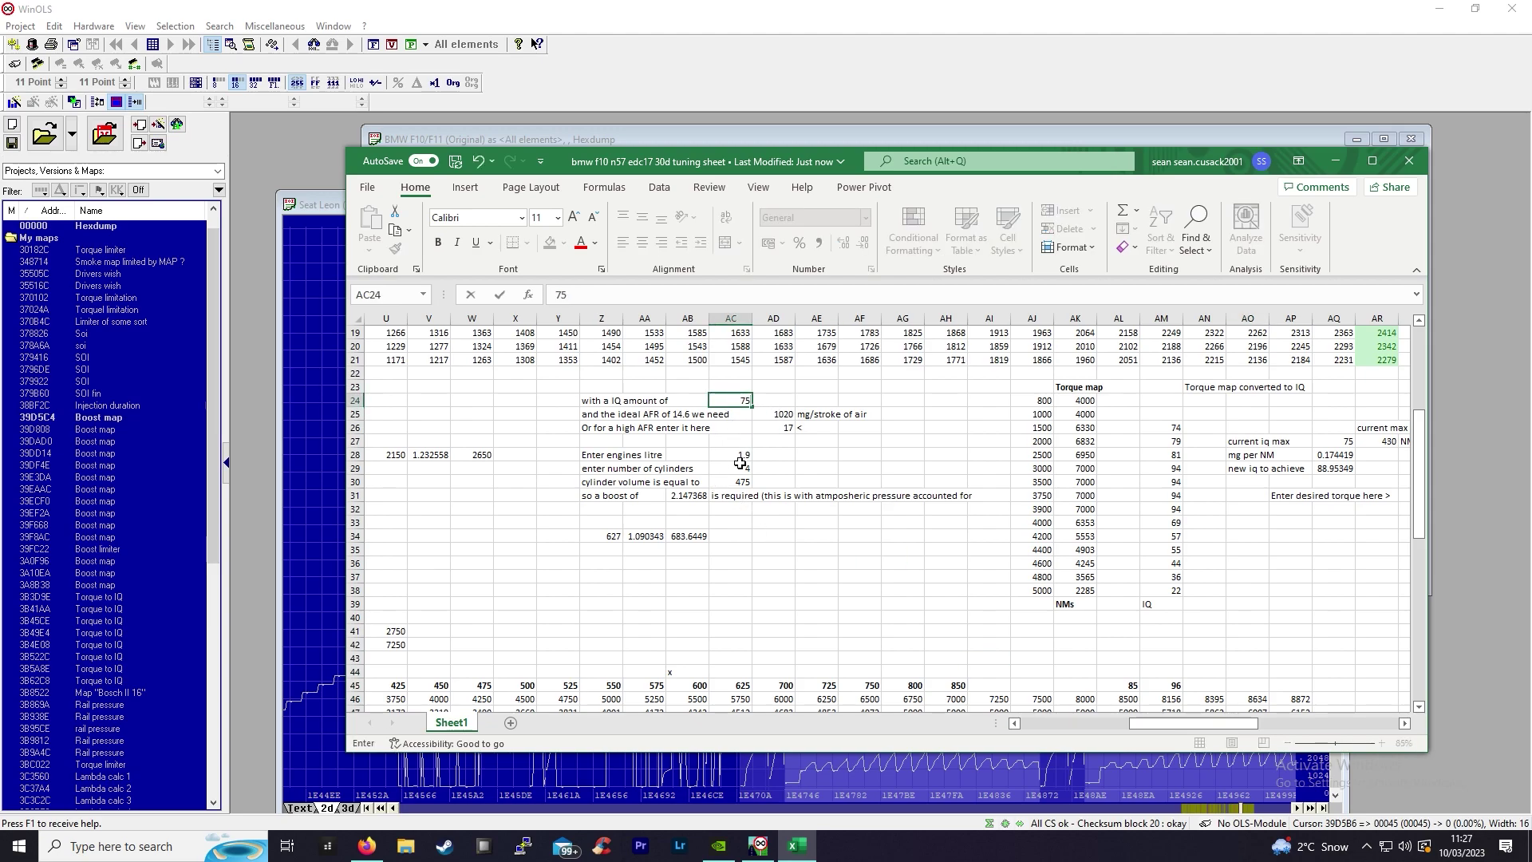
click(739, 456)
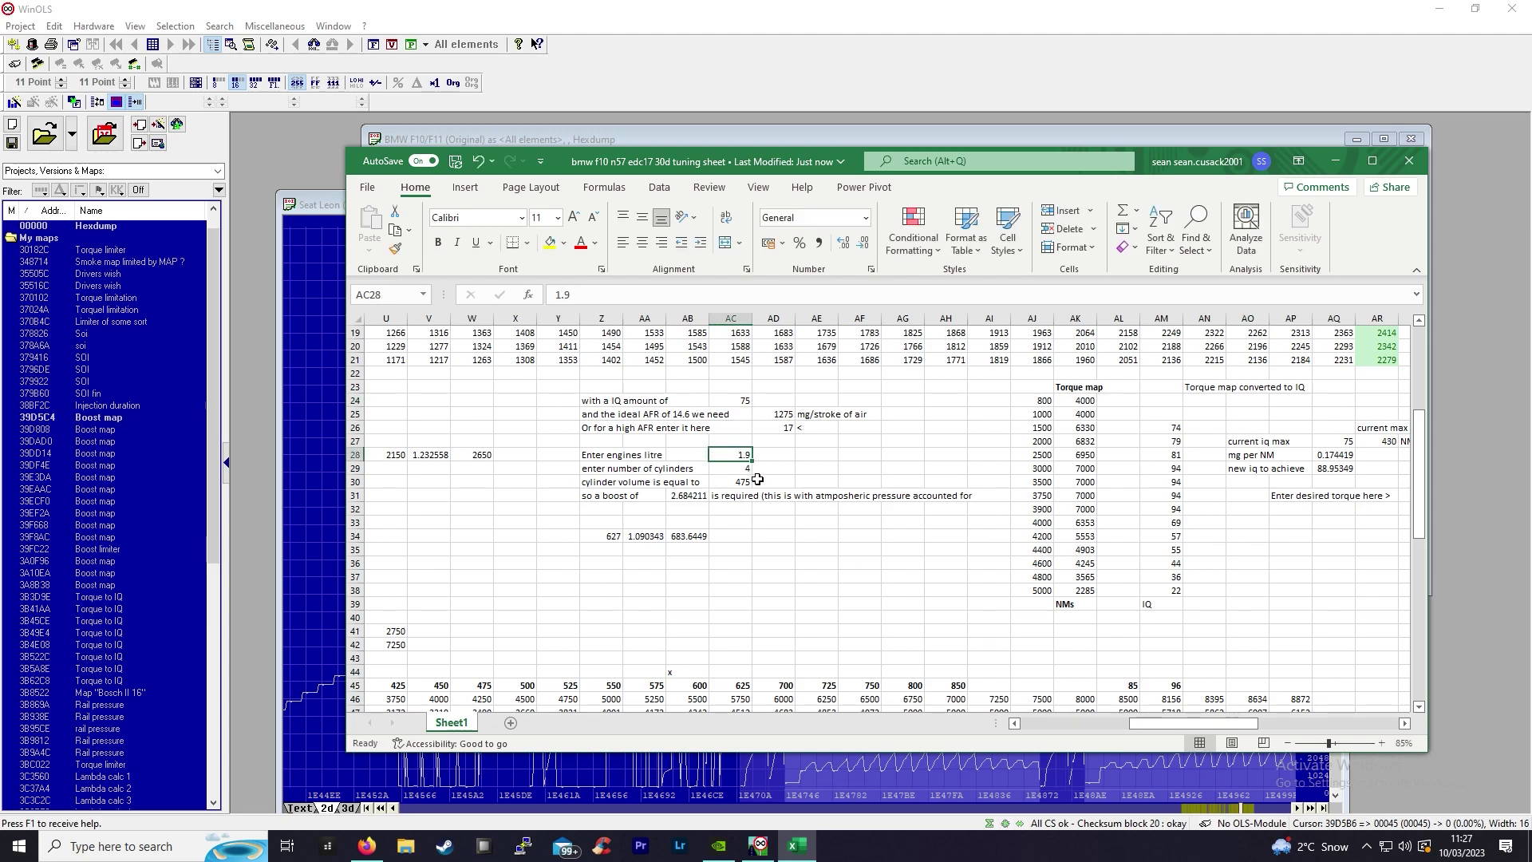
text(3)
key(Return)
key(Escape)
text(6)
drag(778, 471, 778, 480)
Check the required boost formula, set the calculator's high AFR value to 17.5, and minimise the tuning workbook.
click(773, 415)
click(776, 429)
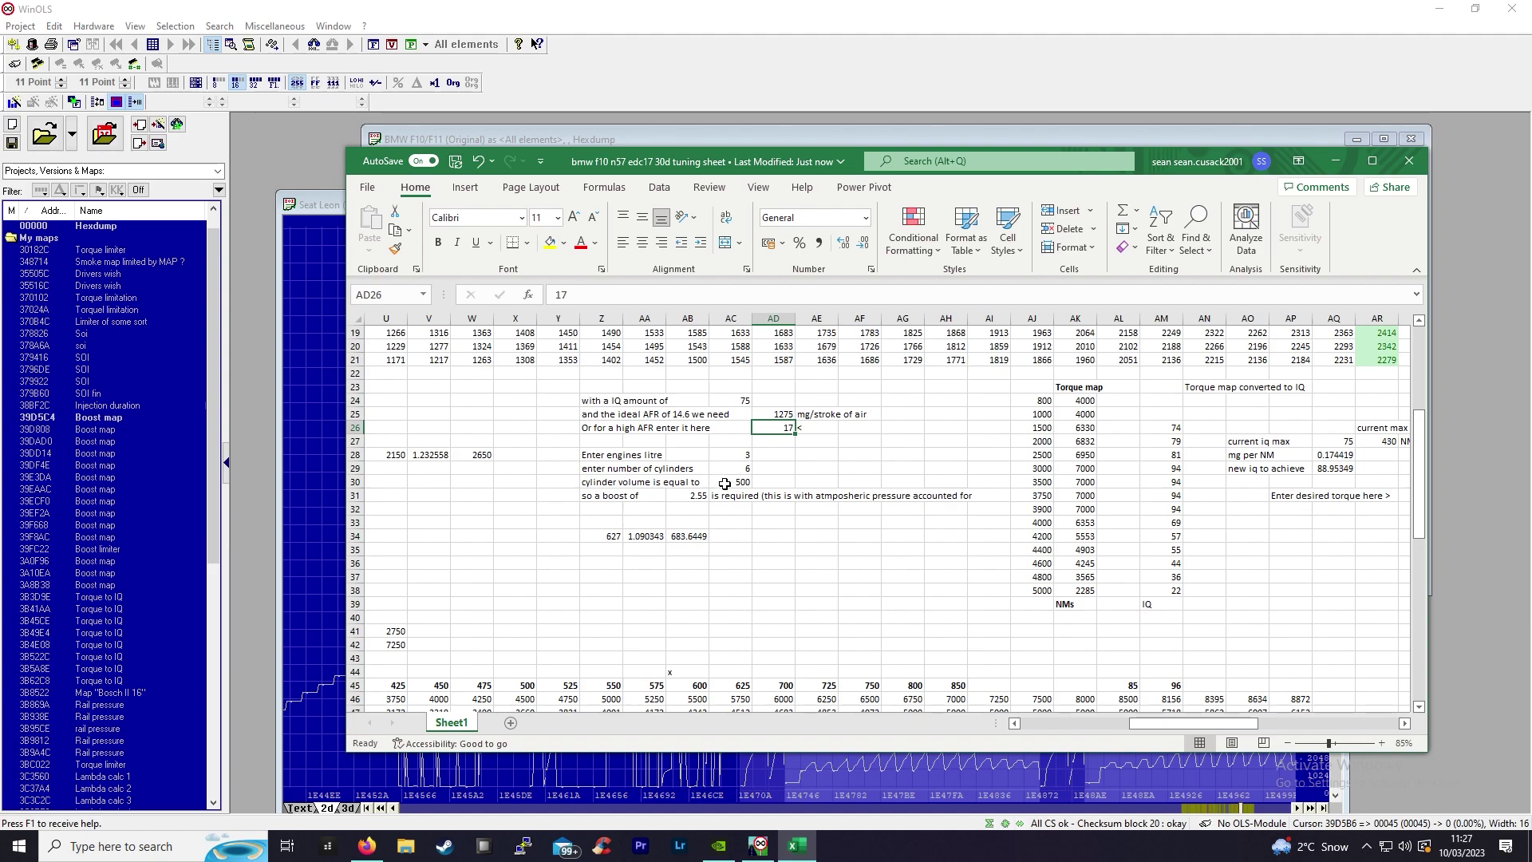
click(685, 496)
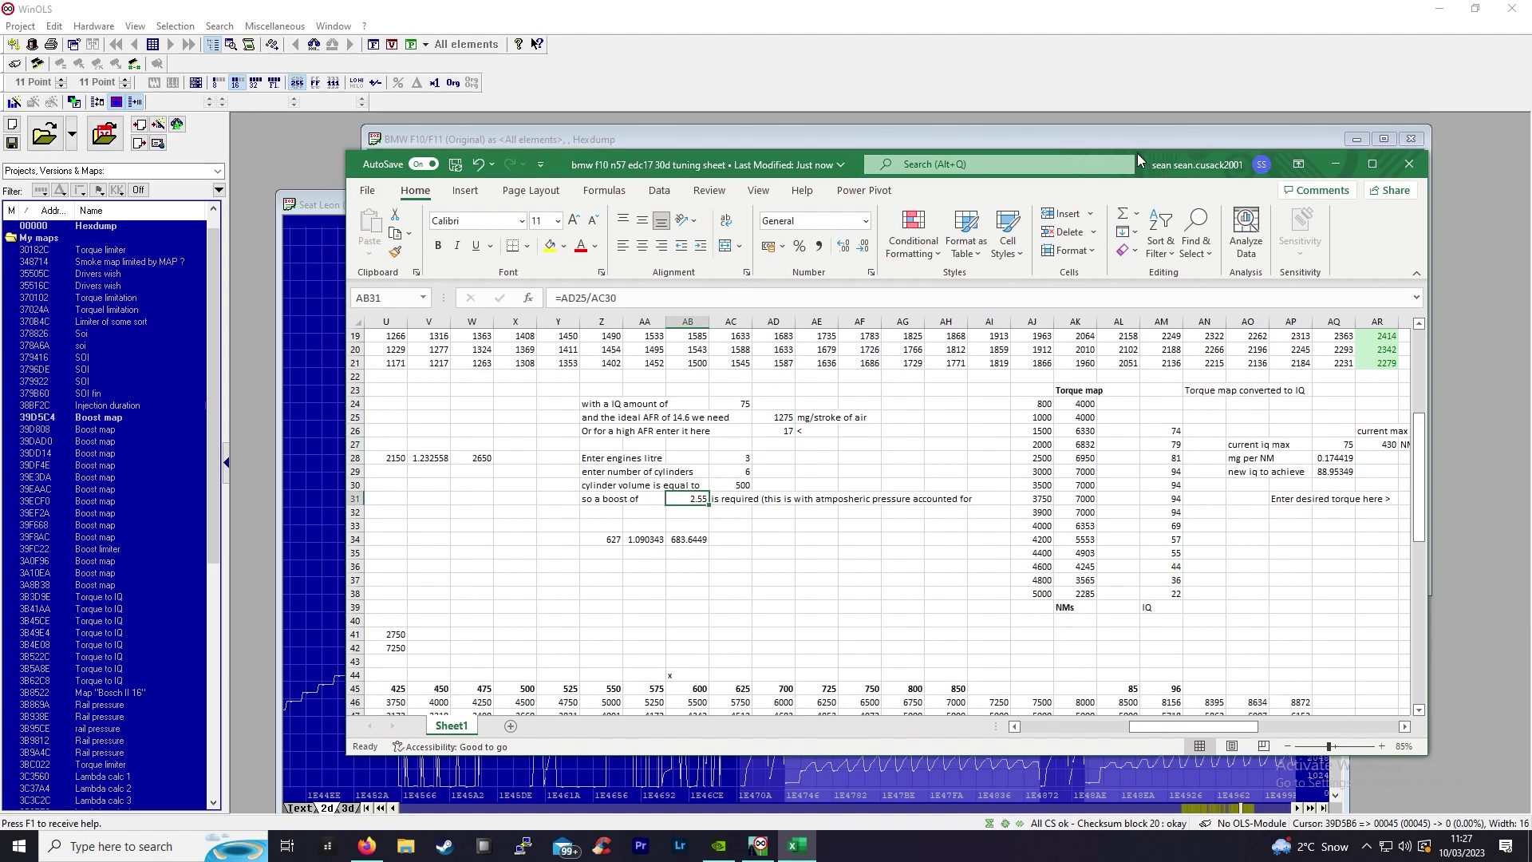
drag(1137, 155, 1109, 208)
click(747, 488)
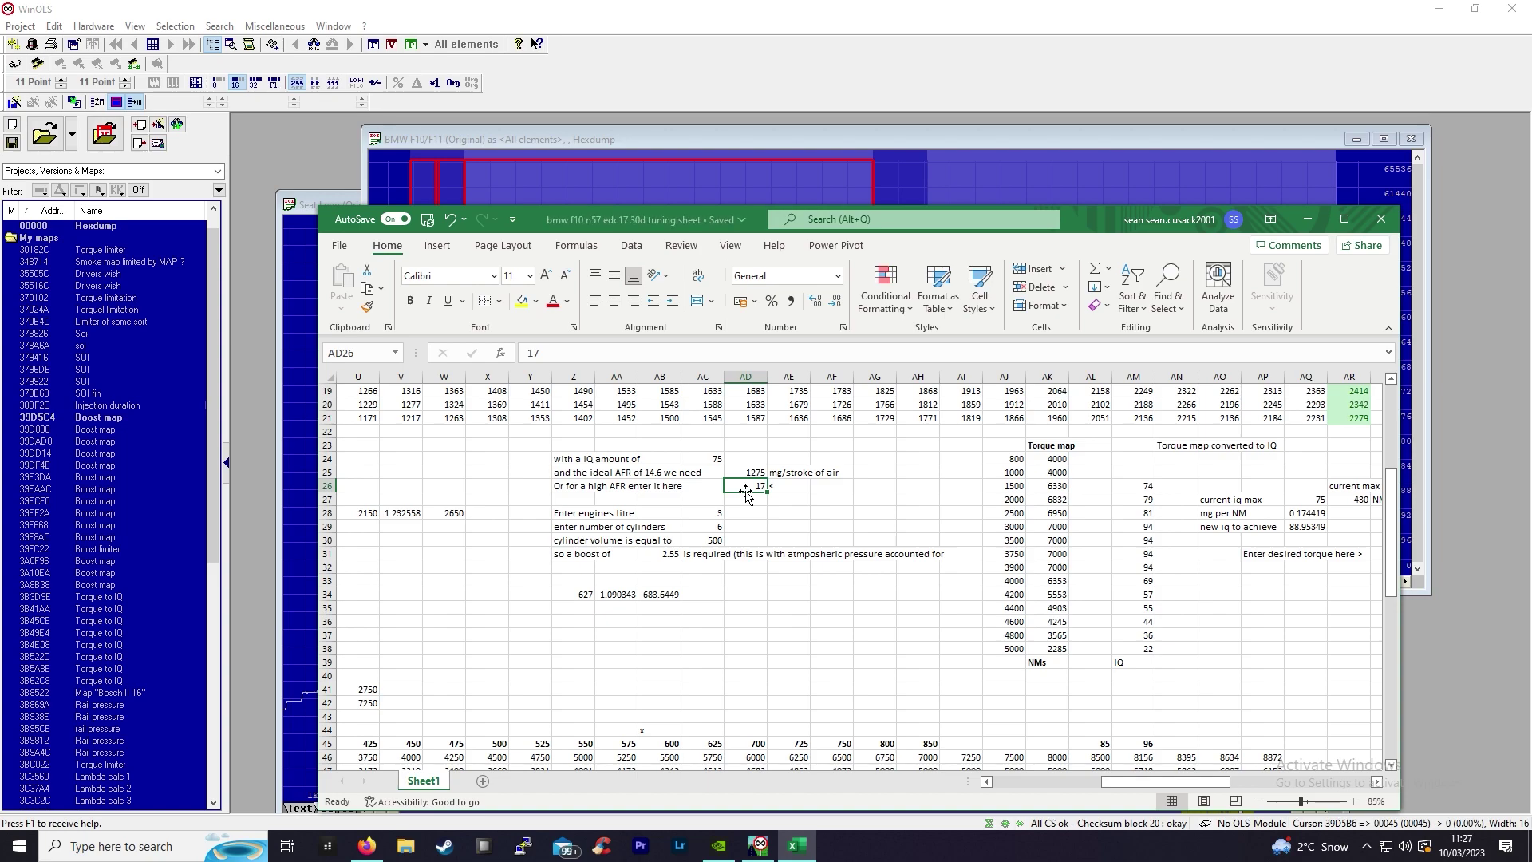
text(1)
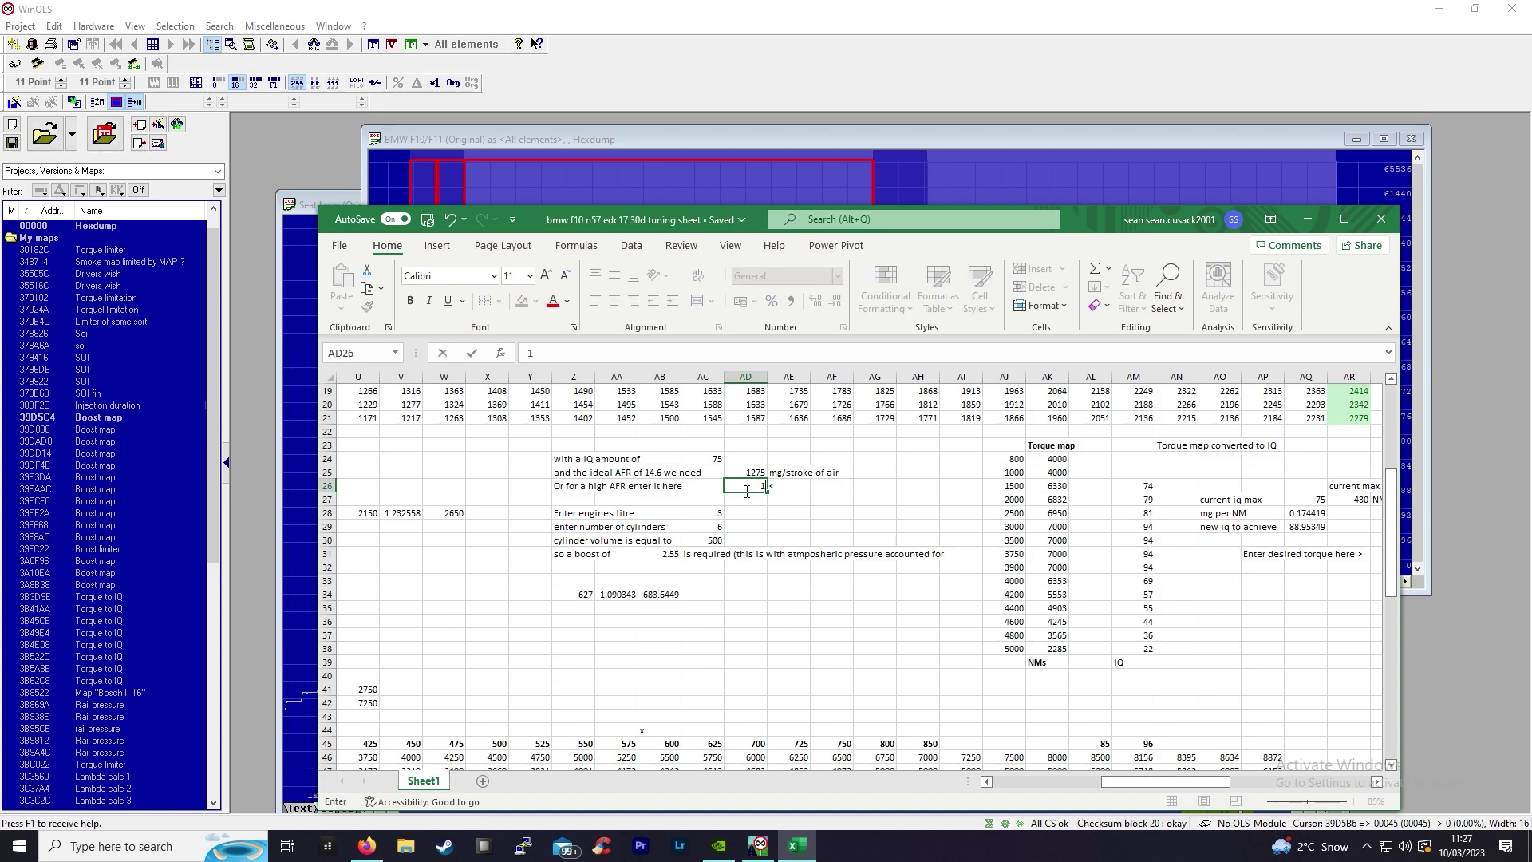
text(.75)
click(842, 509)
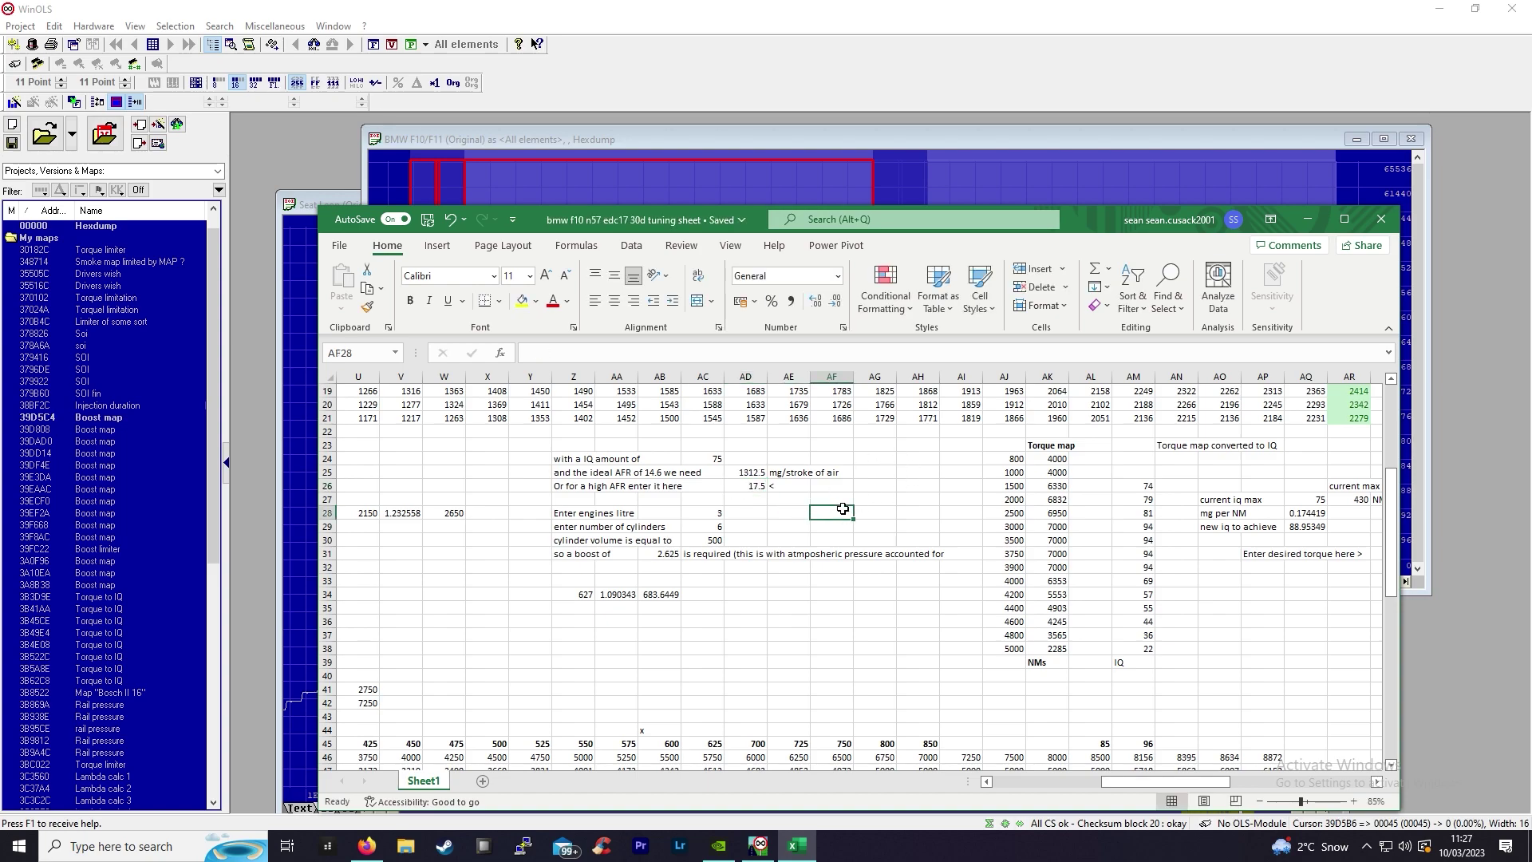
click(700, 456)
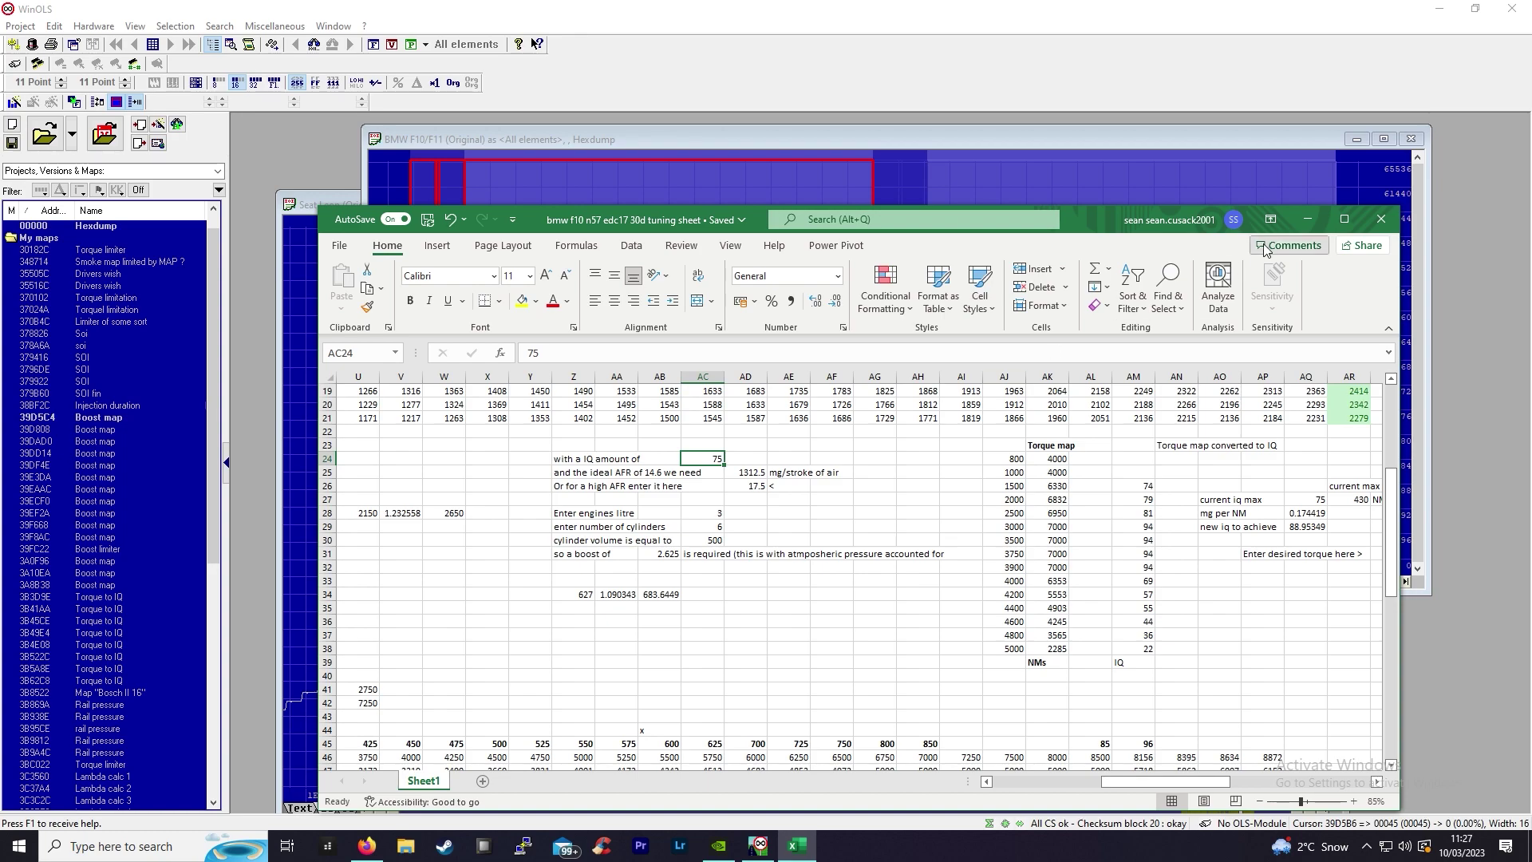
click(1307, 219)
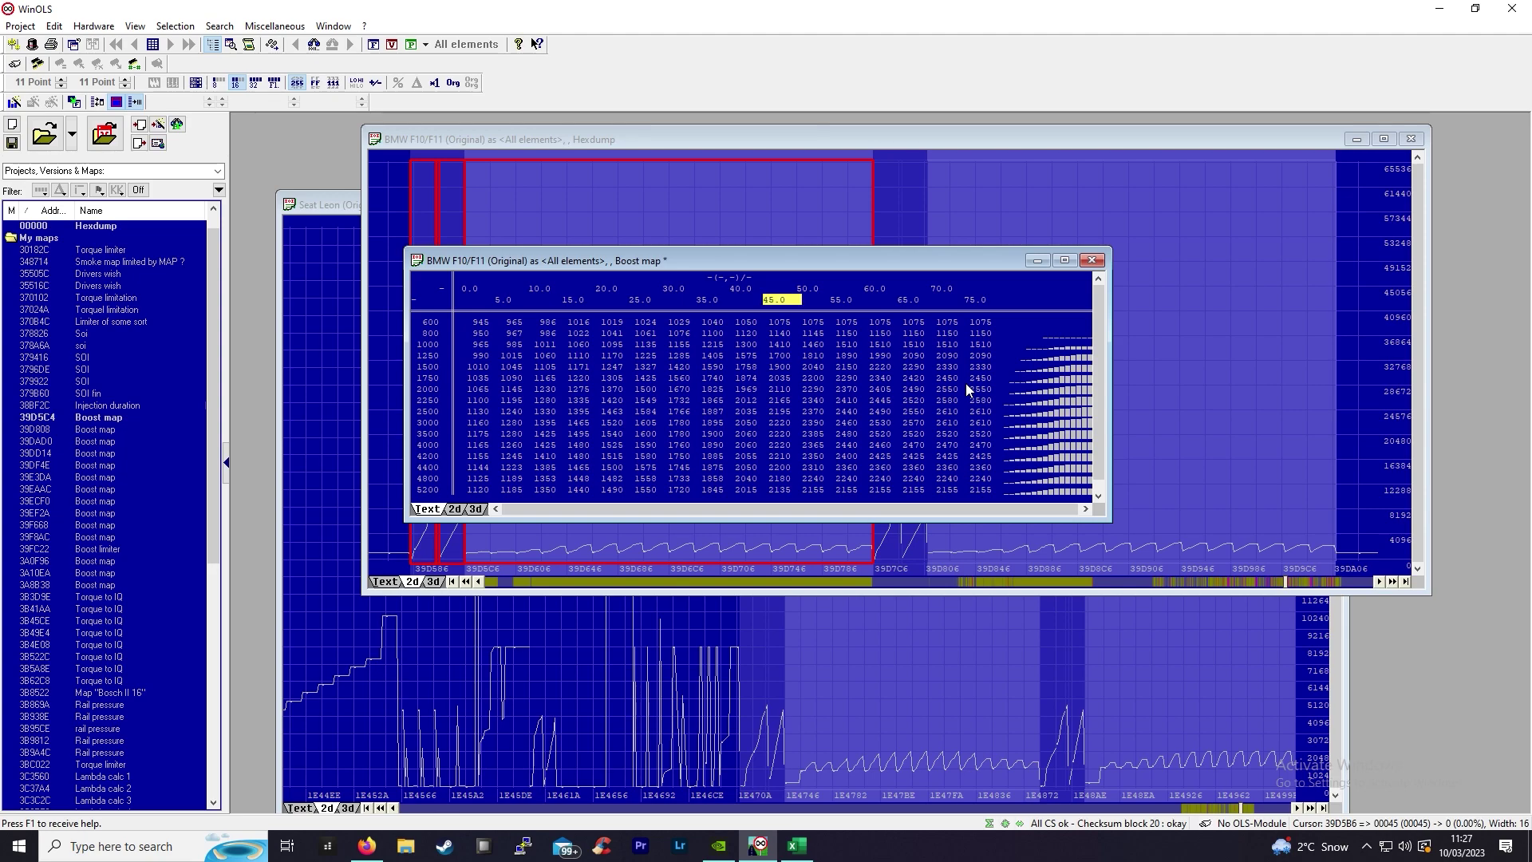
Compare the boost map curves of the Seat Leon and BMW F10/F11 by alternating between their hexdumps in WinOLS.
click(892, 679)
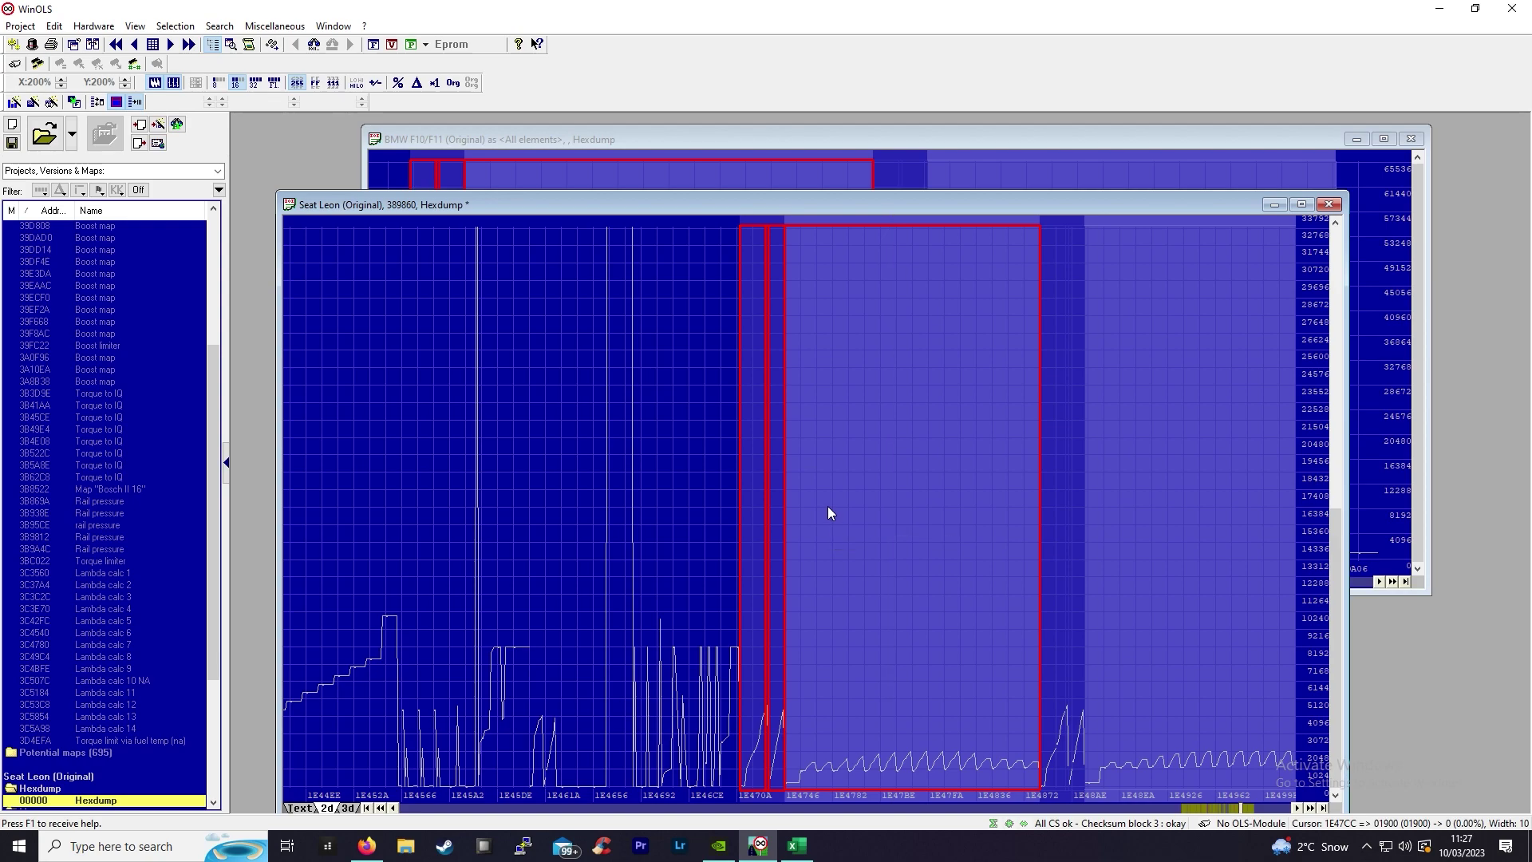
click(921, 137)
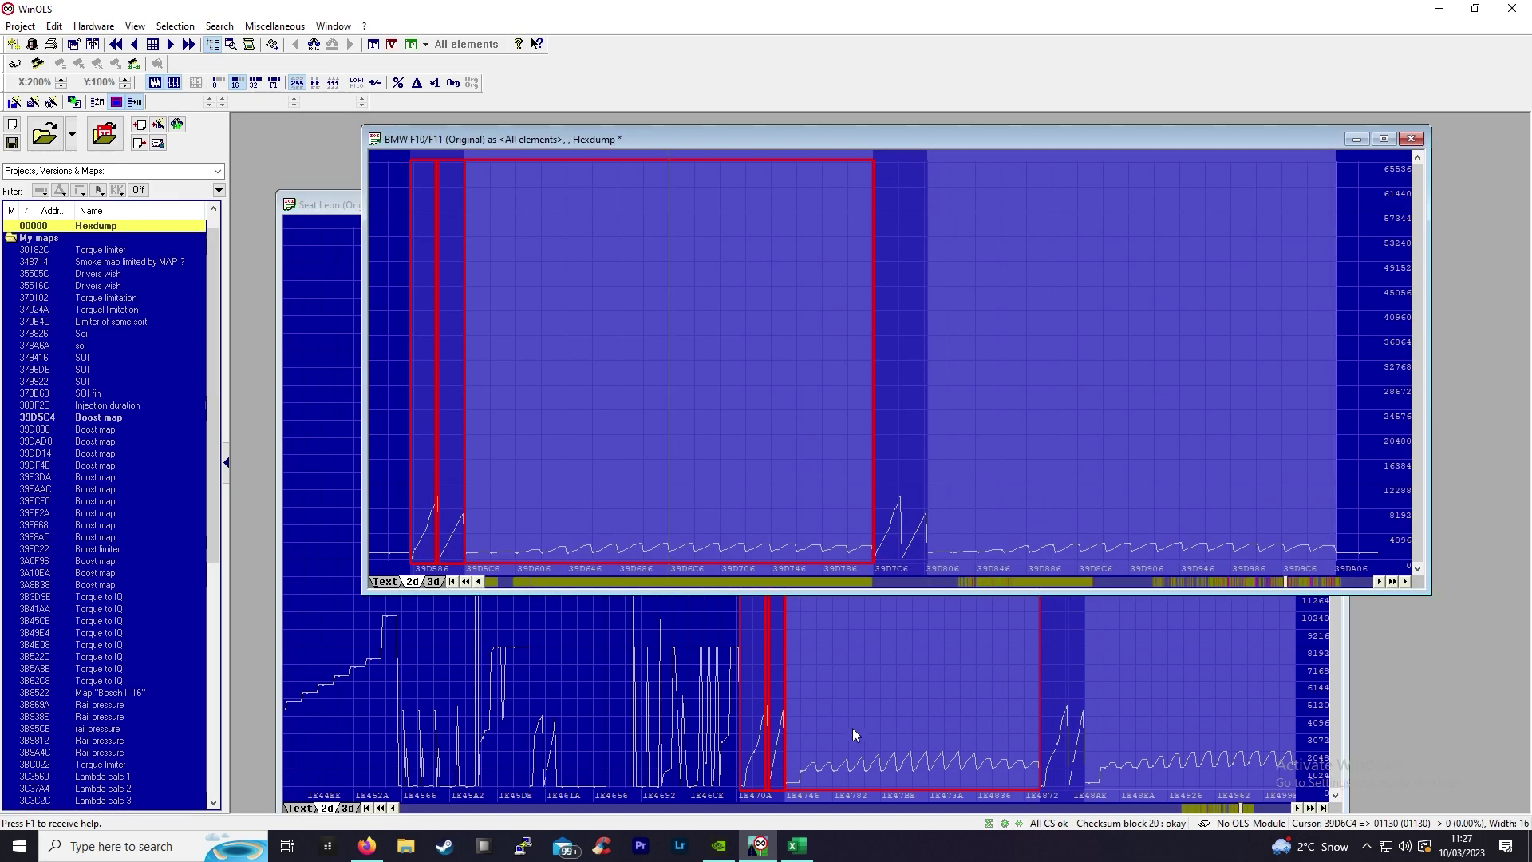
click(865, 702)
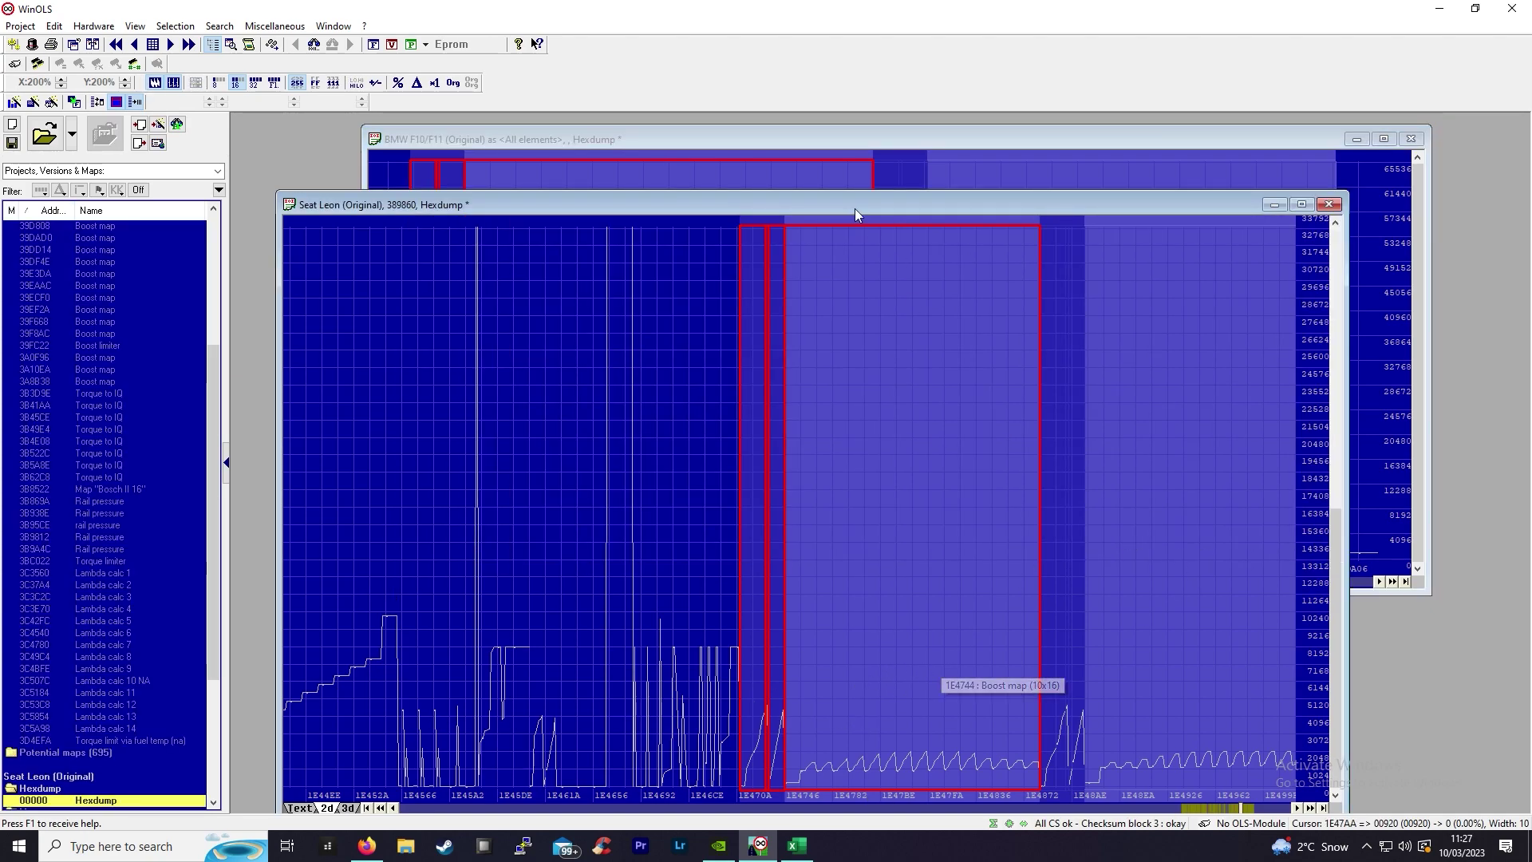
click(833, 144)
click(675, 420)
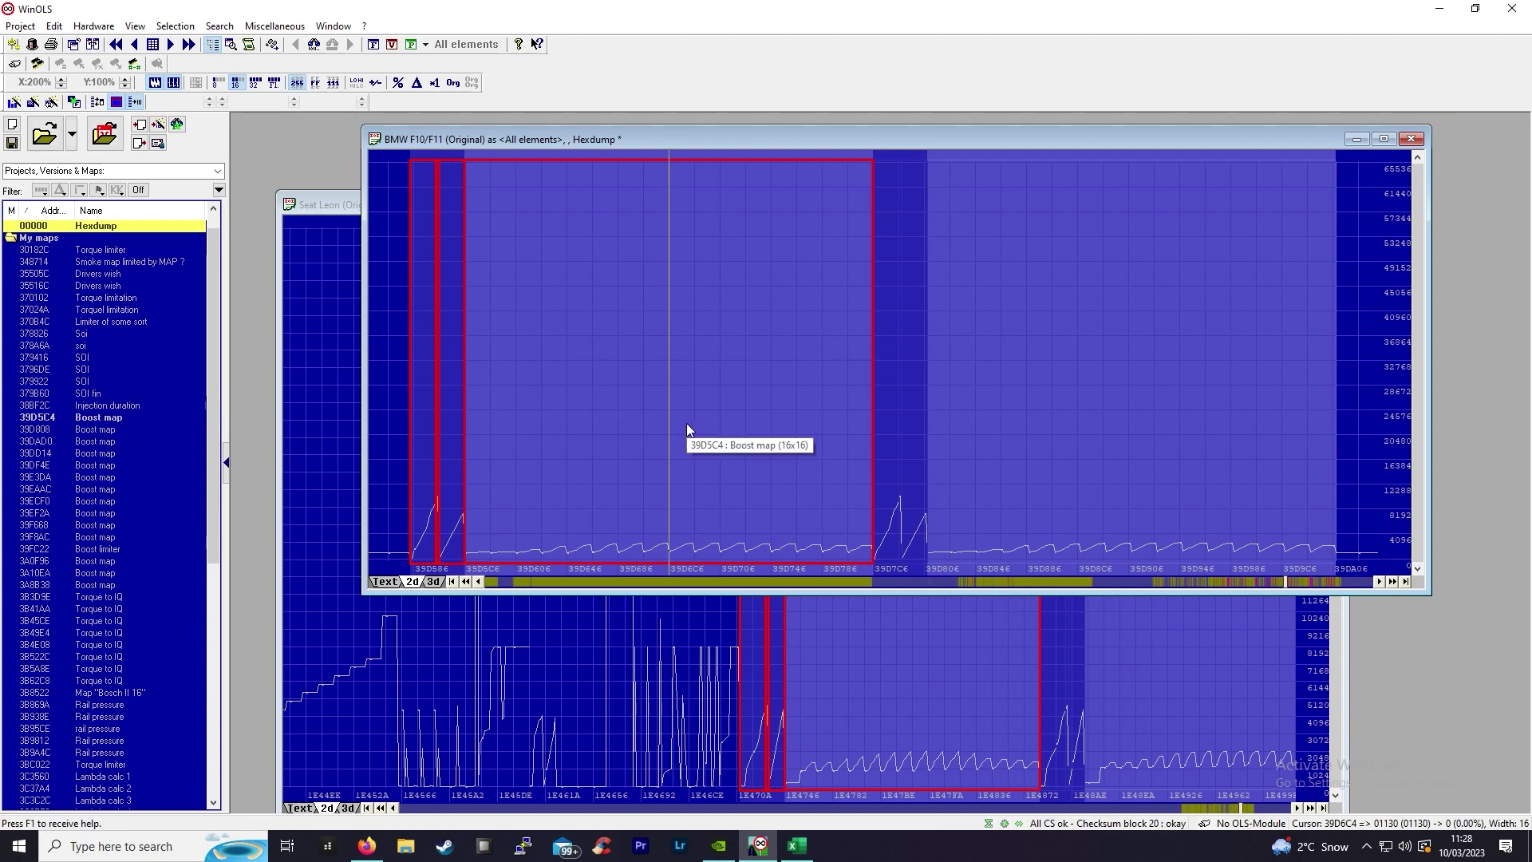
Inspect the 75.0 column of the BMW boost map at 39D5C4 and switch to the boost map at 39D808.
double_click(740, 419)
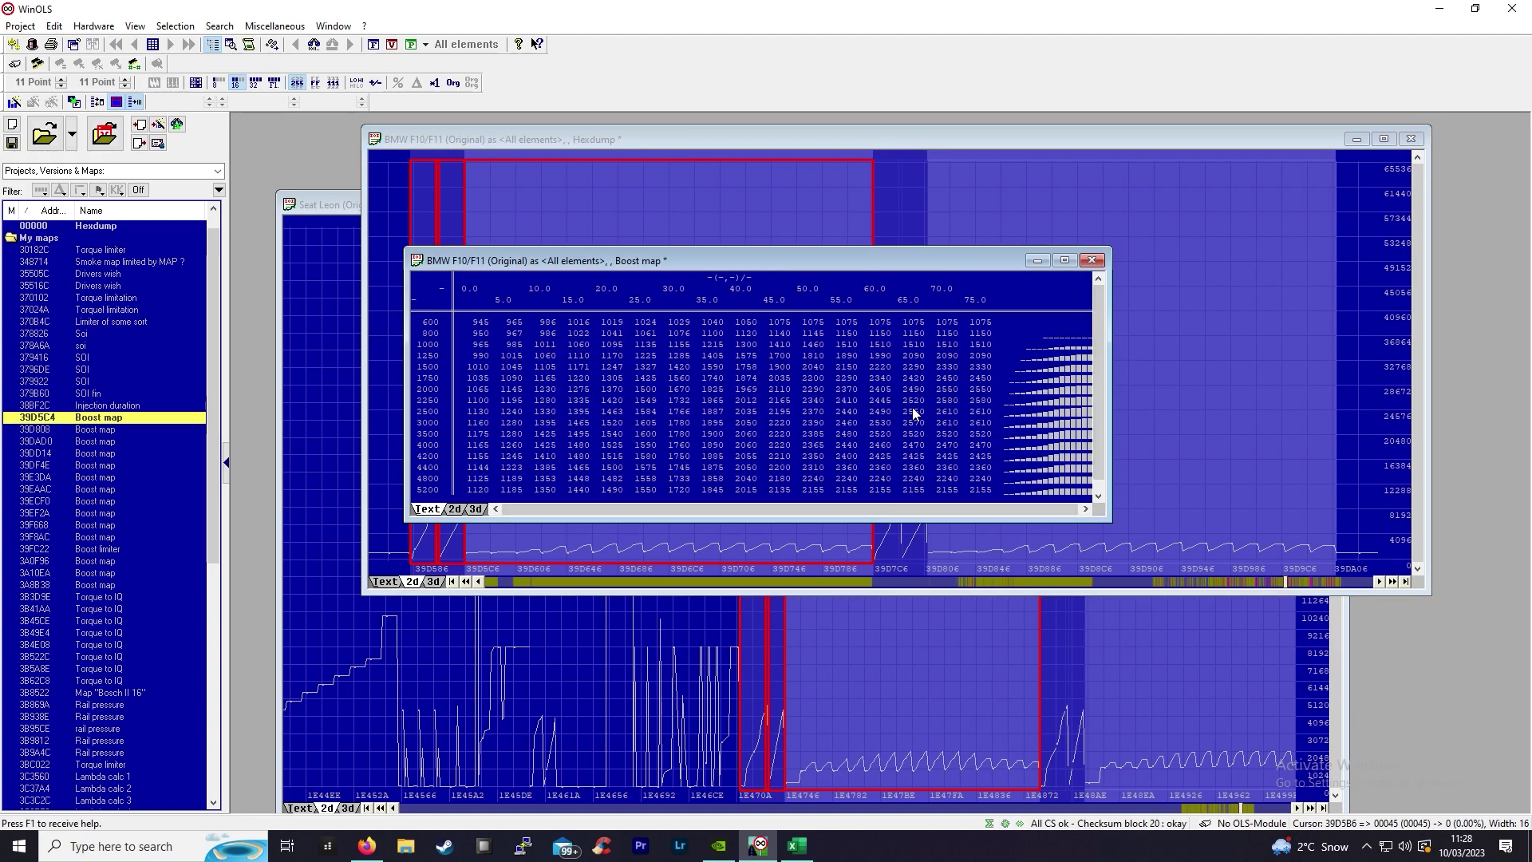
click(973, 301)
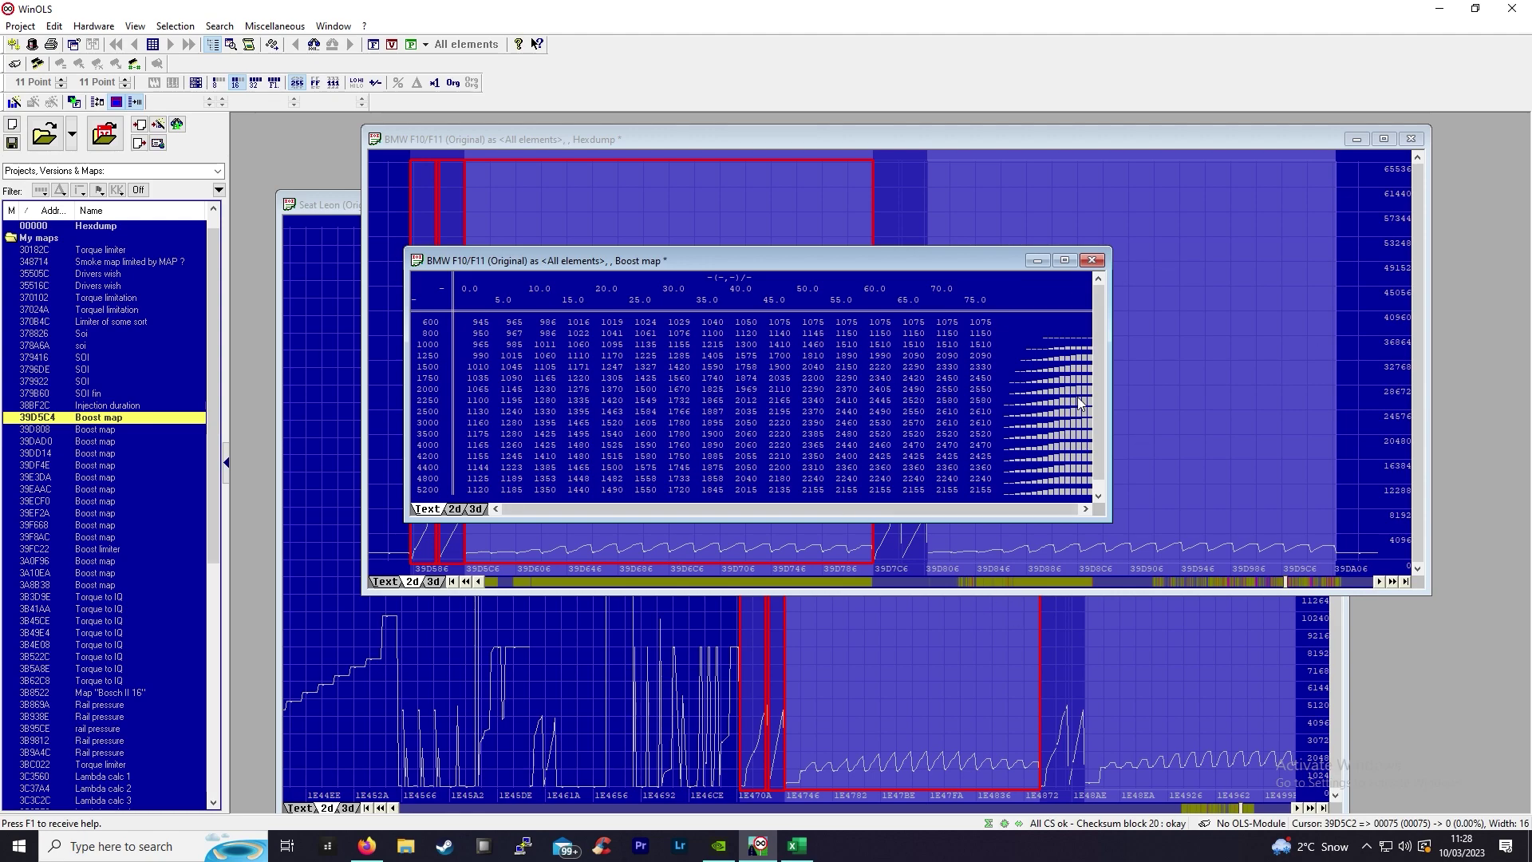
click(1087, 263)
key(Down)
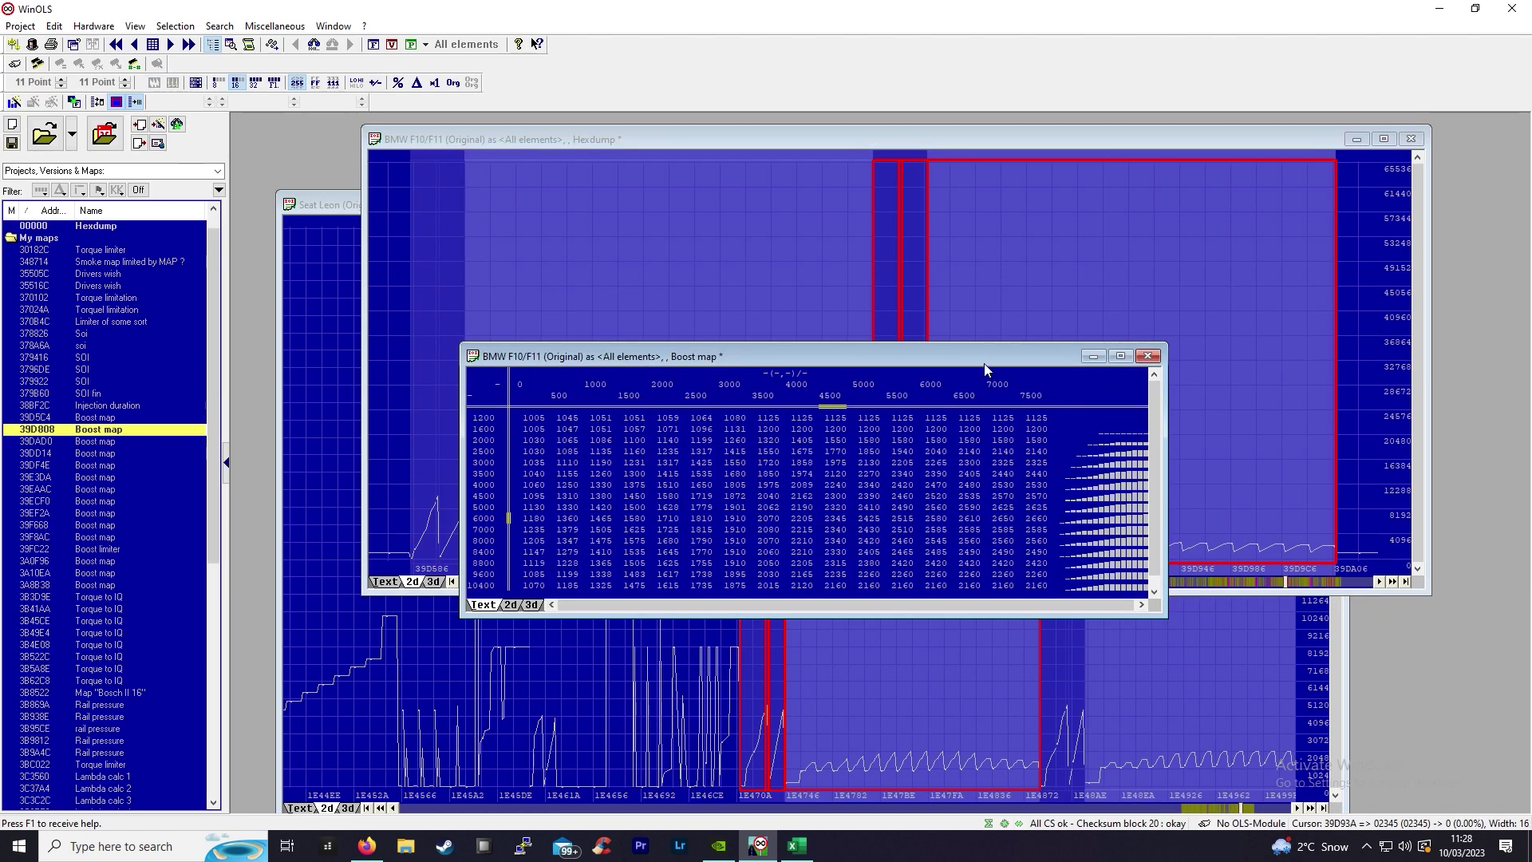
Close the boost map at 39D808, then examine the 7000 column of the boost map at 39DAD0 and close it.
key(Escape)
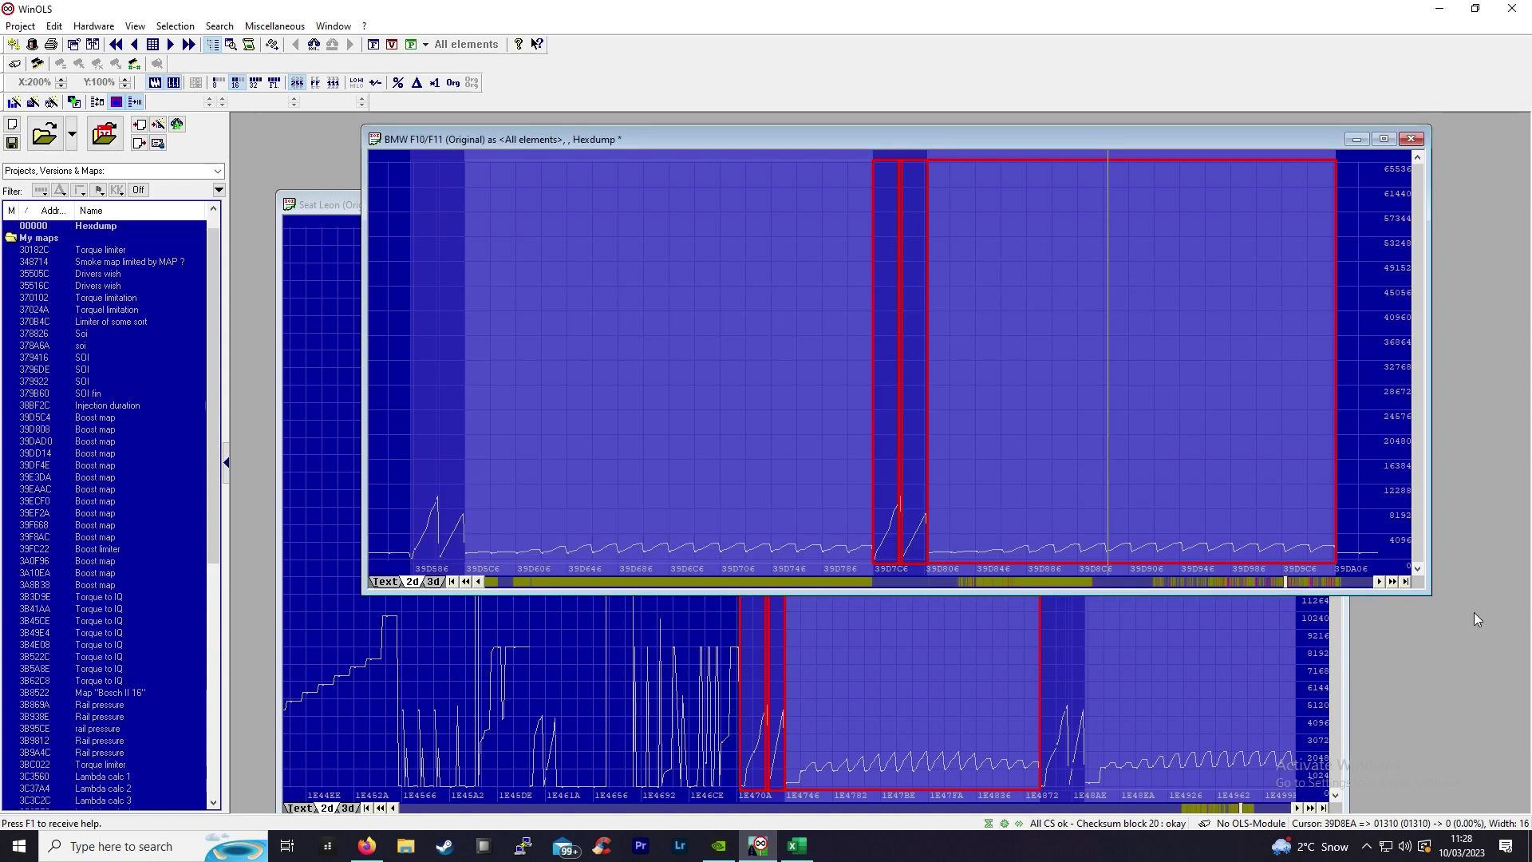
key(Down)
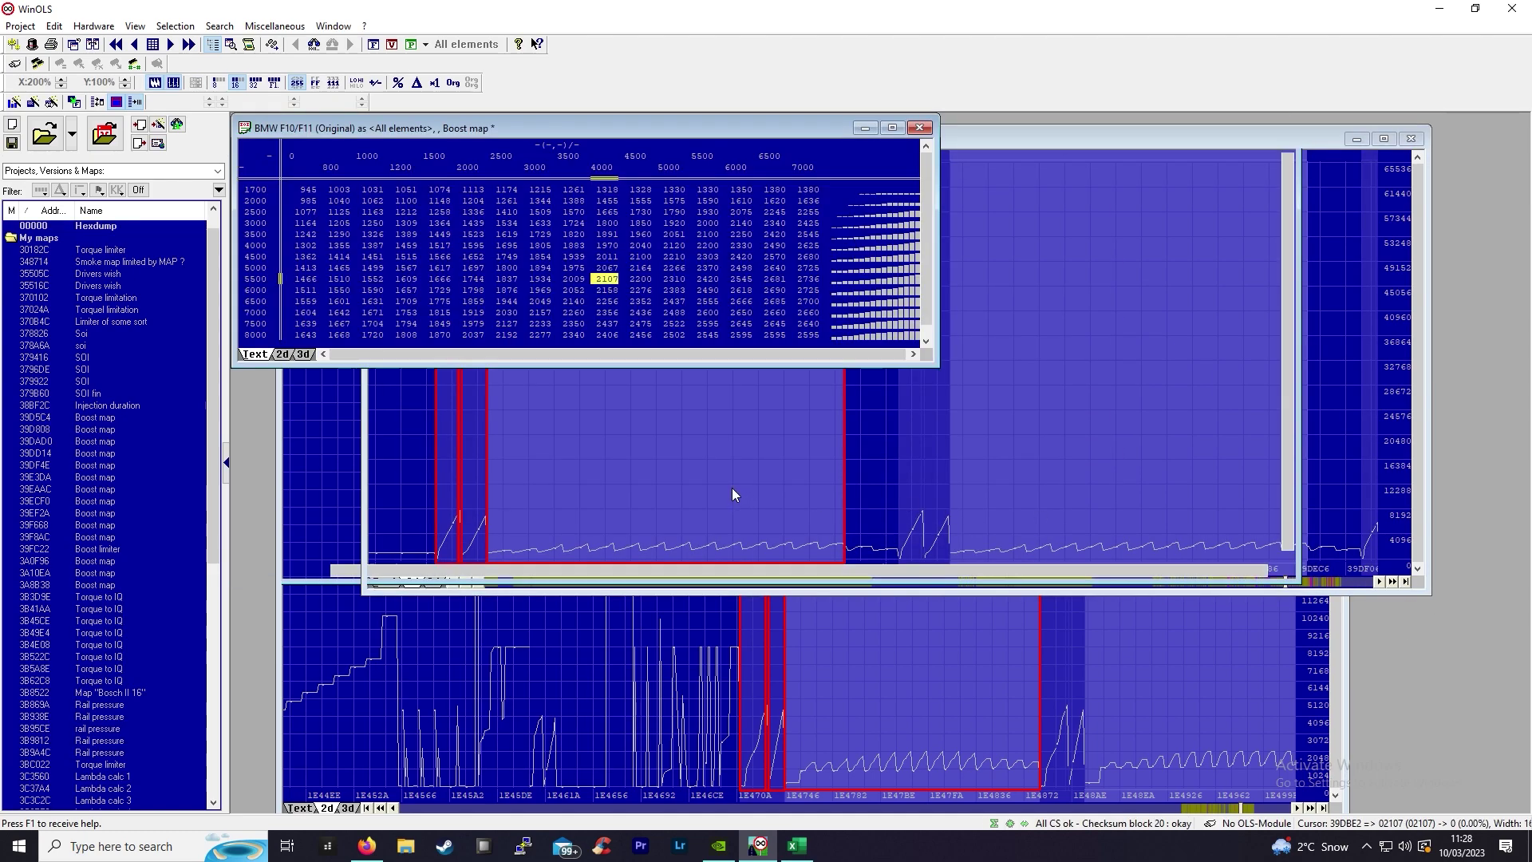
drag(740, 130, 783, 247)
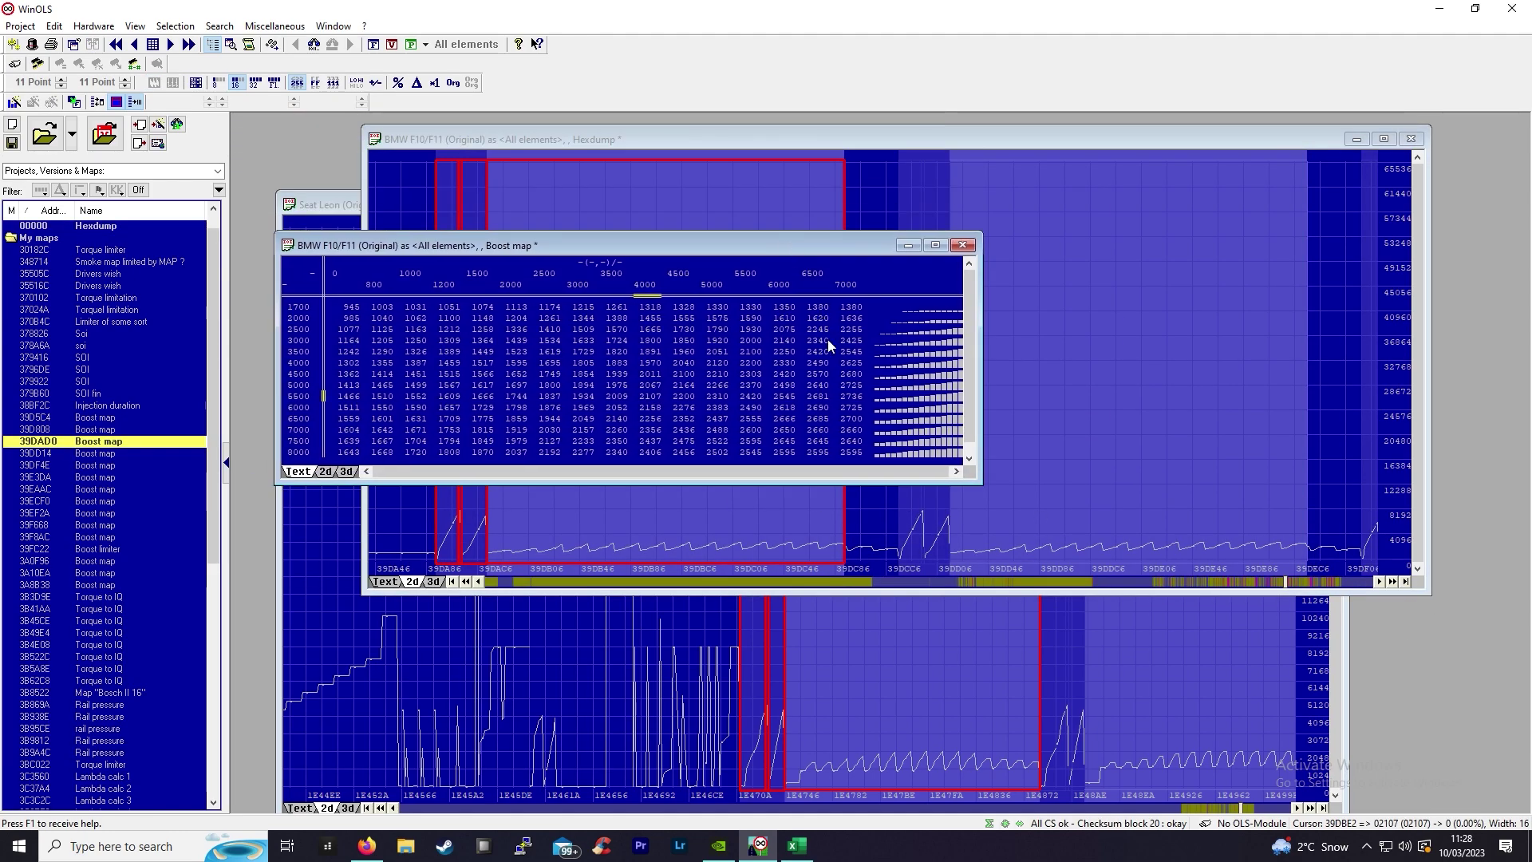
click(849, 387)
click(844, 285)
click(962, 245)
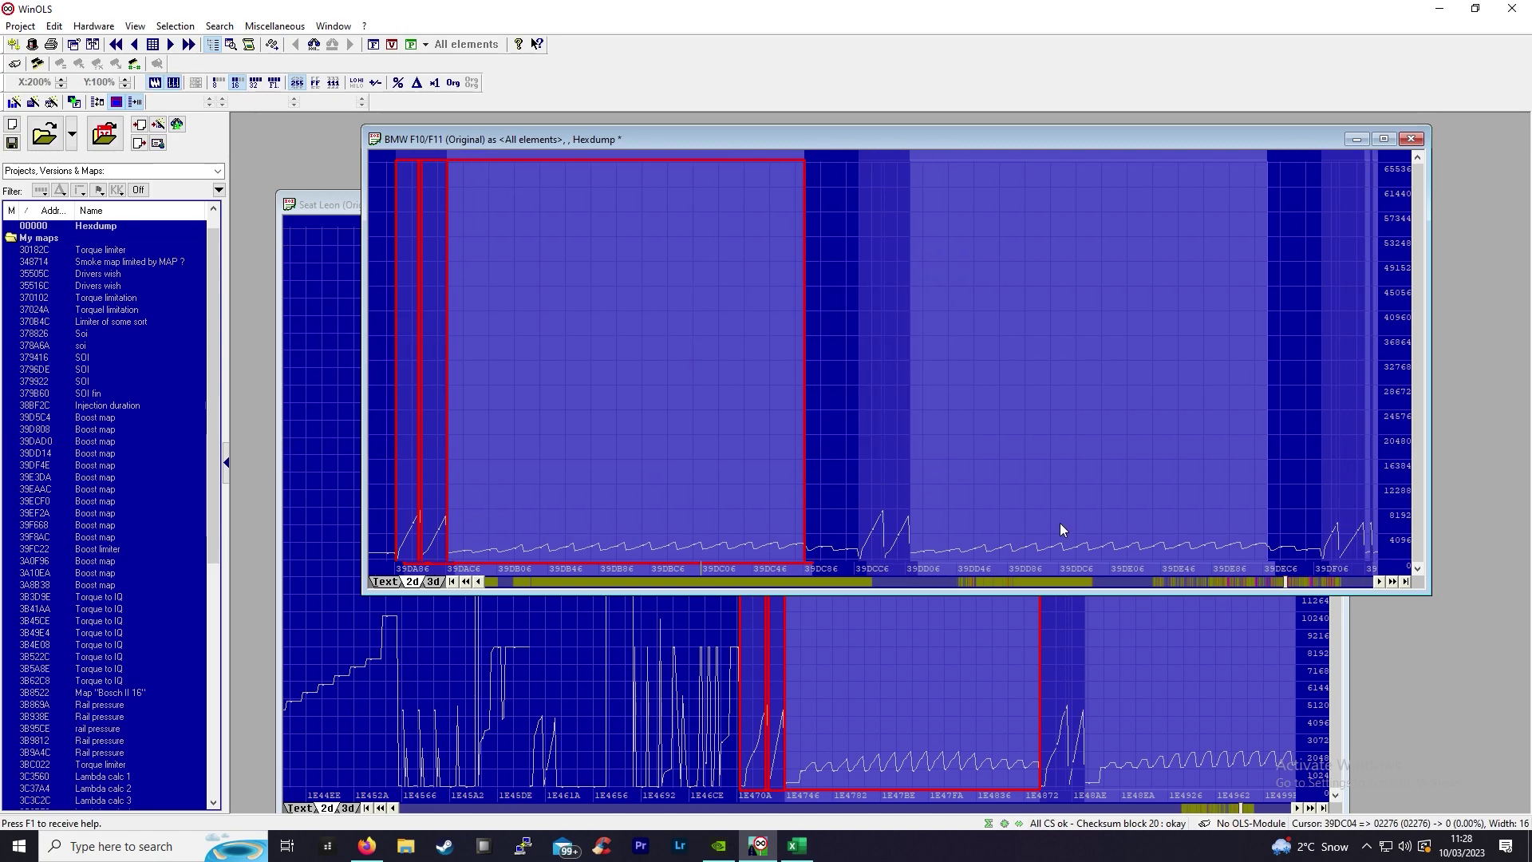
Examine the values of the BMW boost map at 39DD14 as a text table and close it.
click(1056, 403)
double_click(1056, 404)
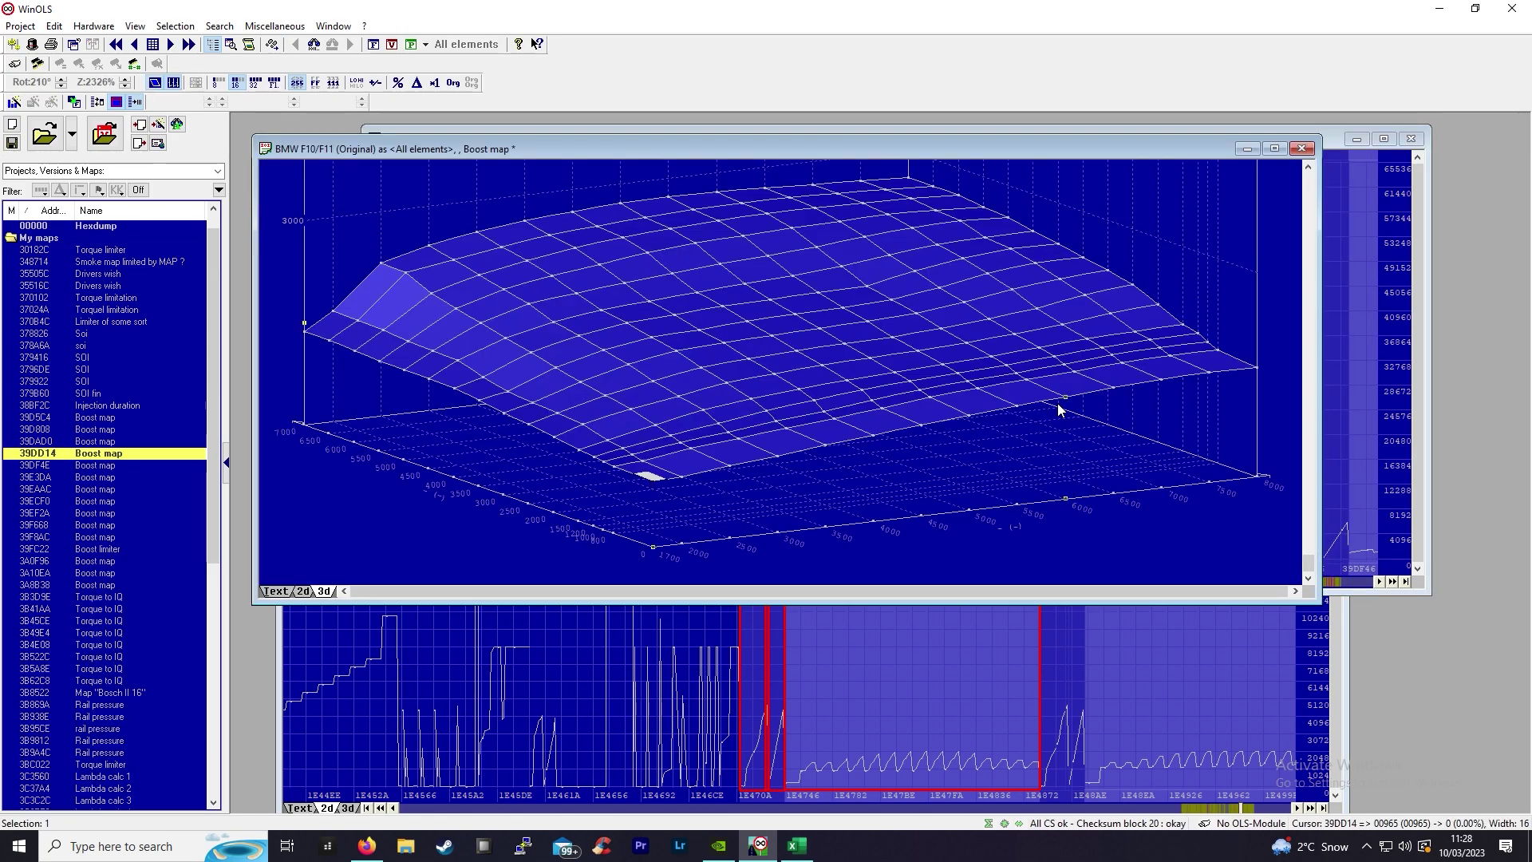
click(267, 592)
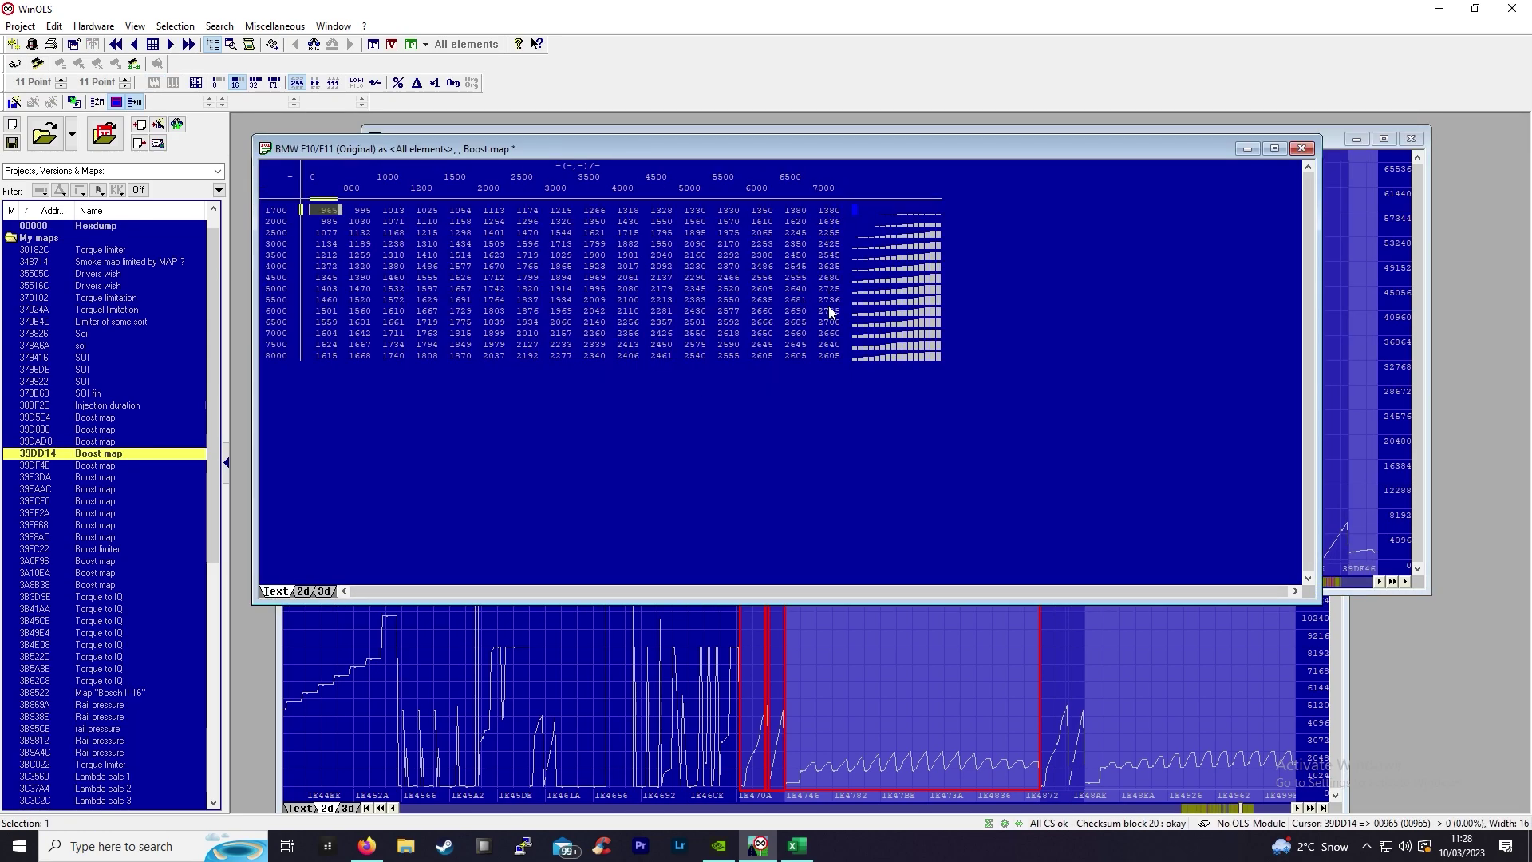
click(1301, 148)
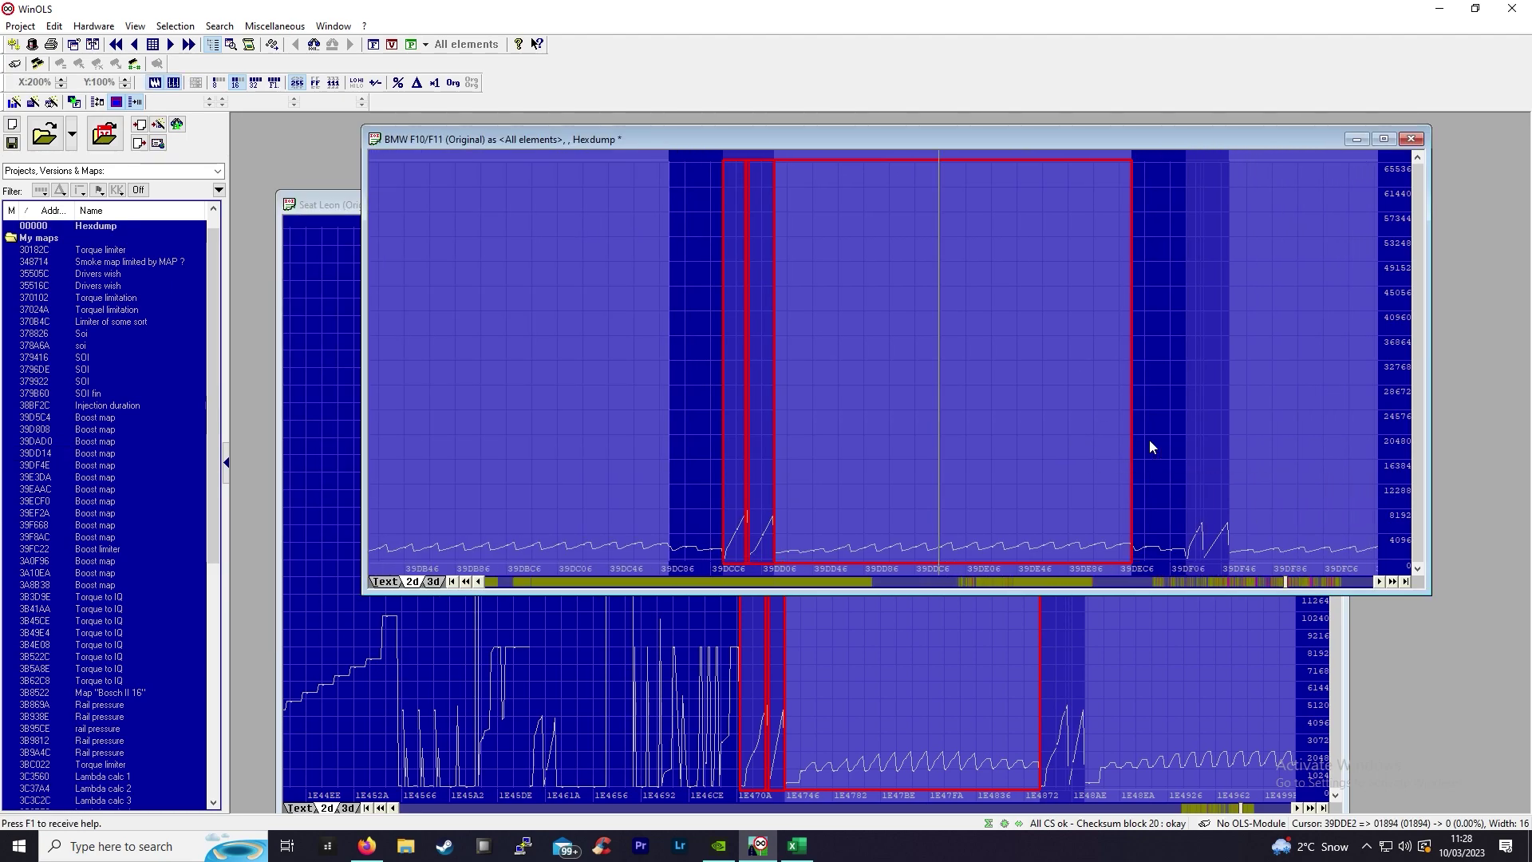
Examine the 6000 column of the BMW boost map at 39DF4E in text view and close the map.
scroll(1136, 452, down, 3)
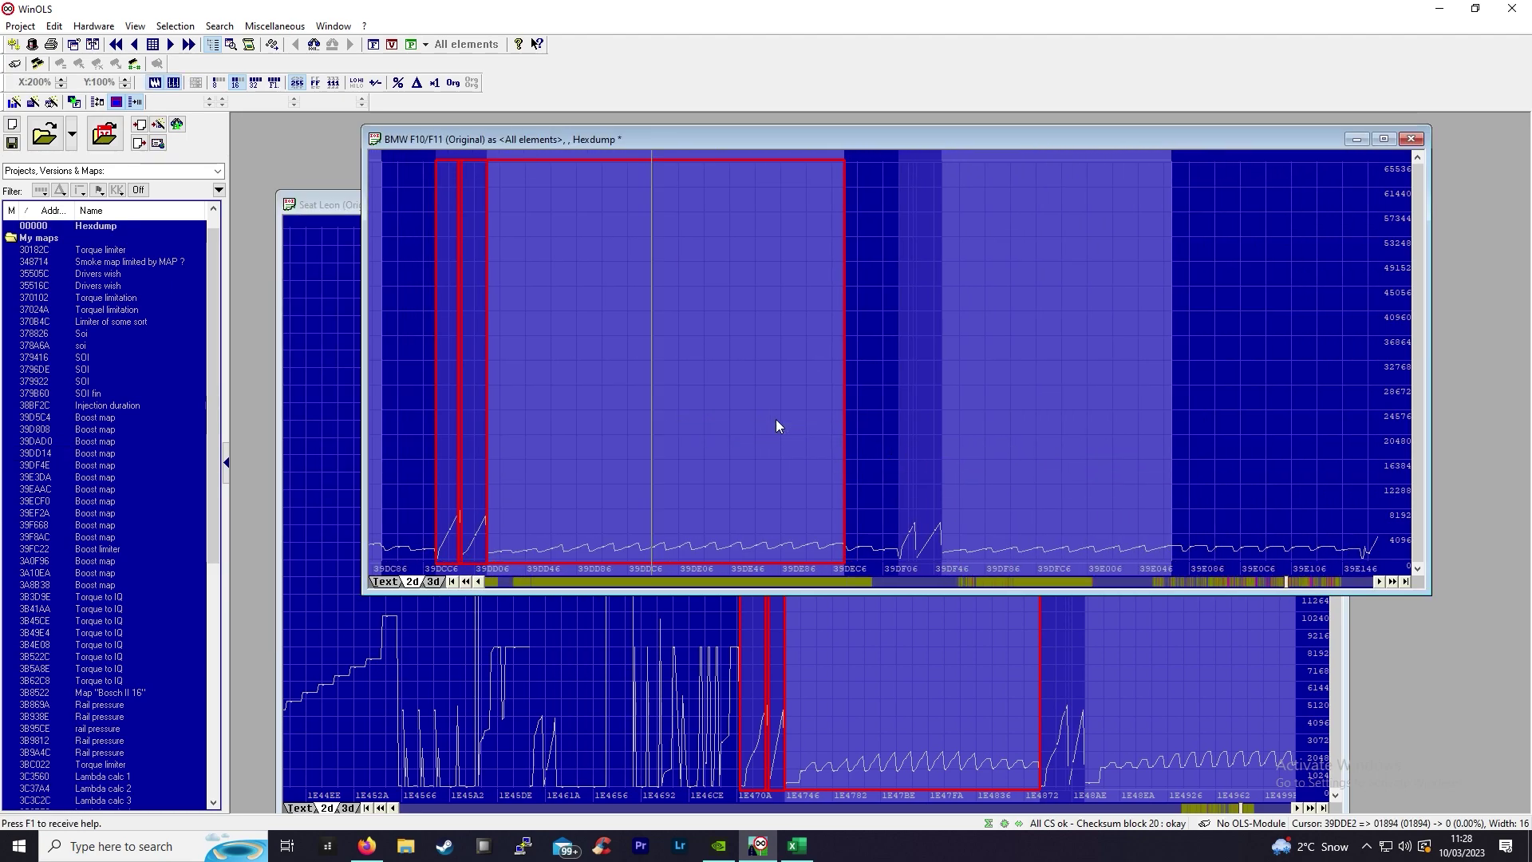
scroll(768, 422, down, 1)
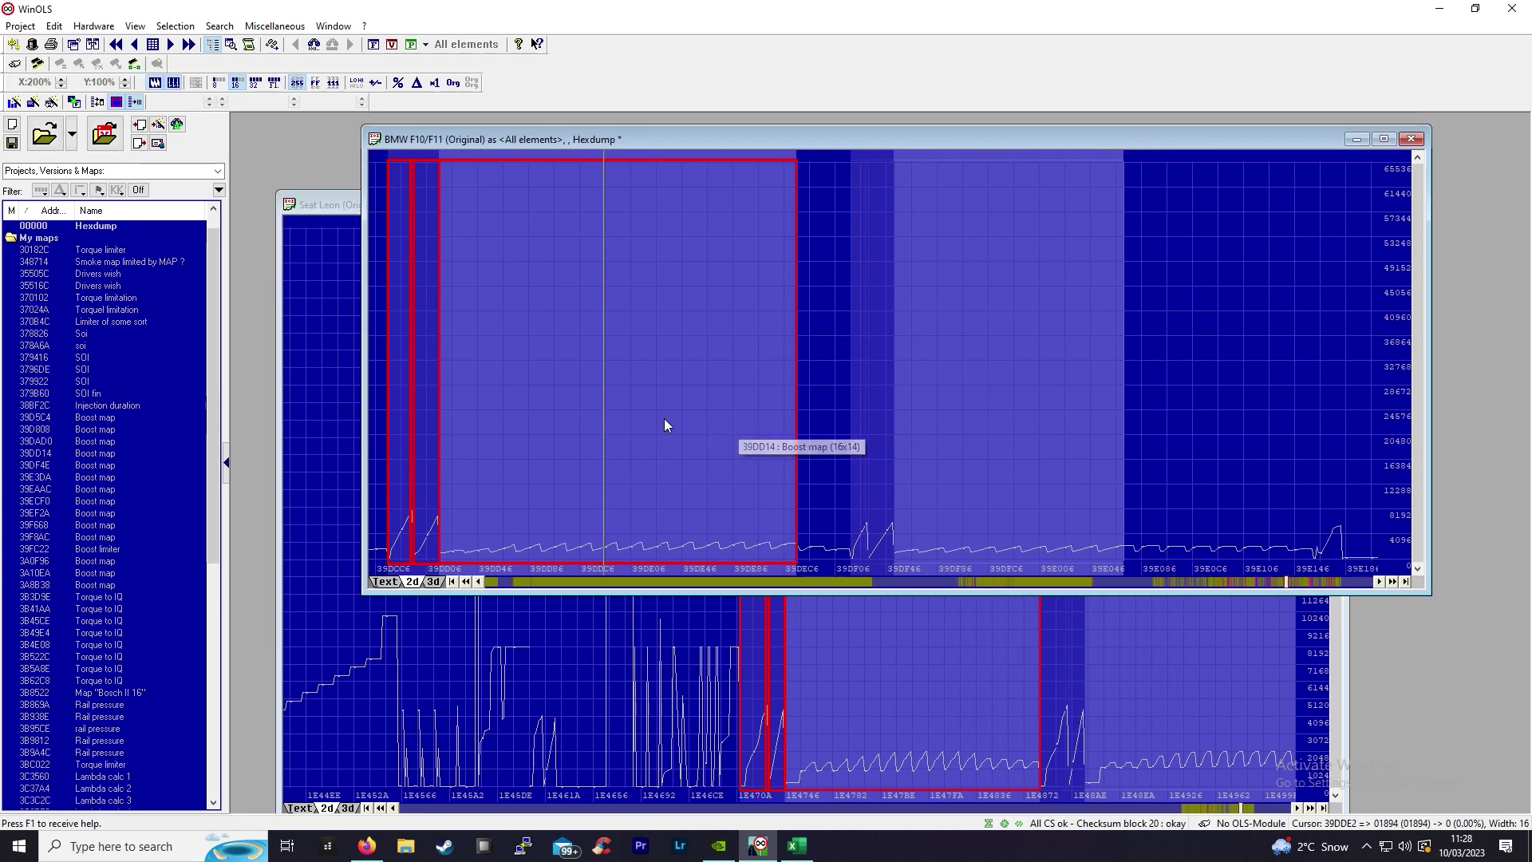
double_click(1047, 423)
click(295, 612)
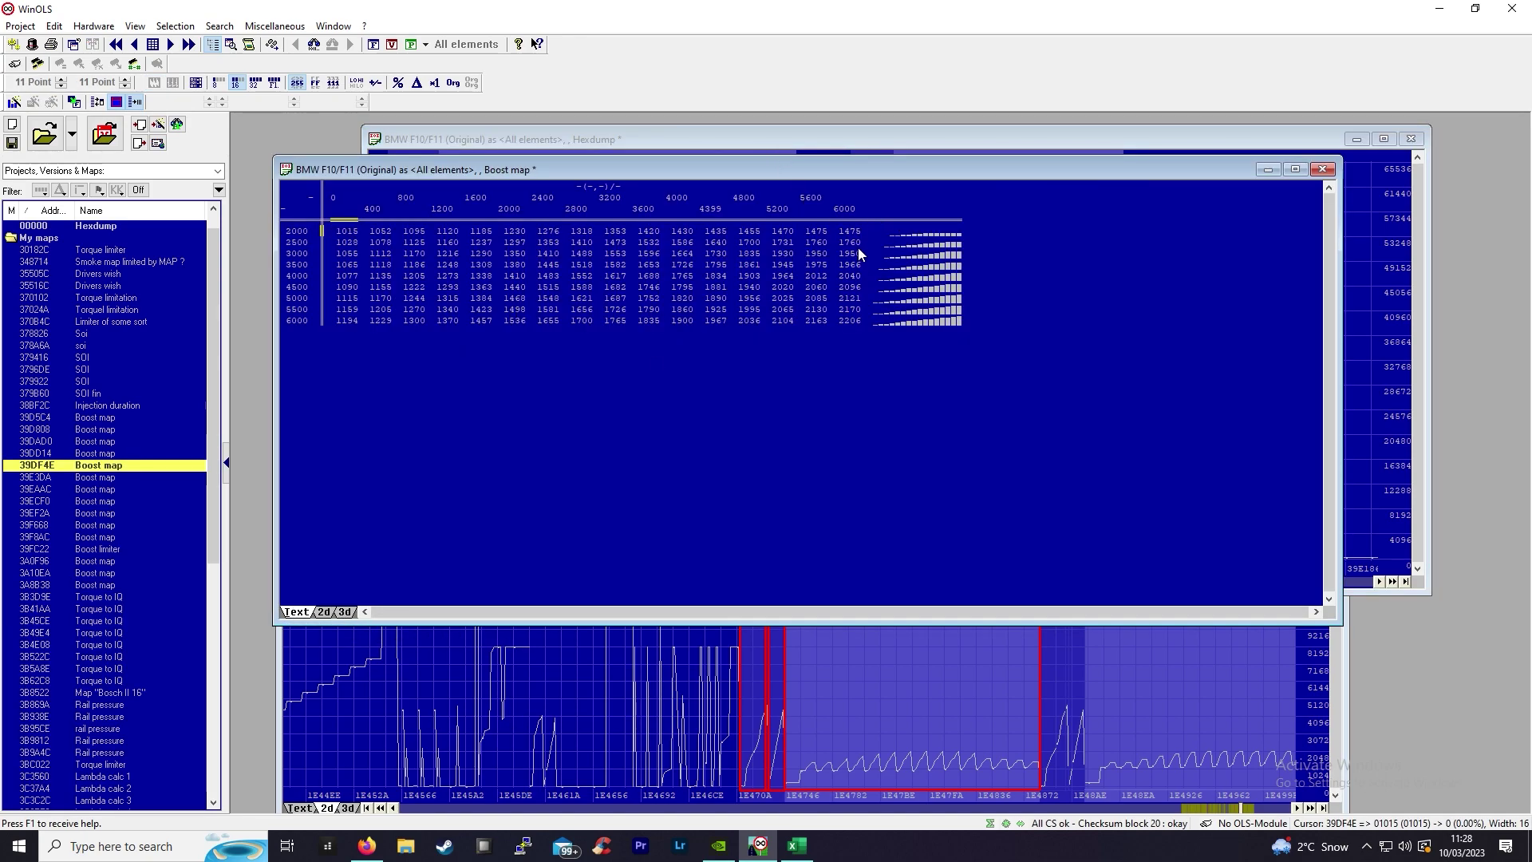
drag(776, 177, 828, 280)
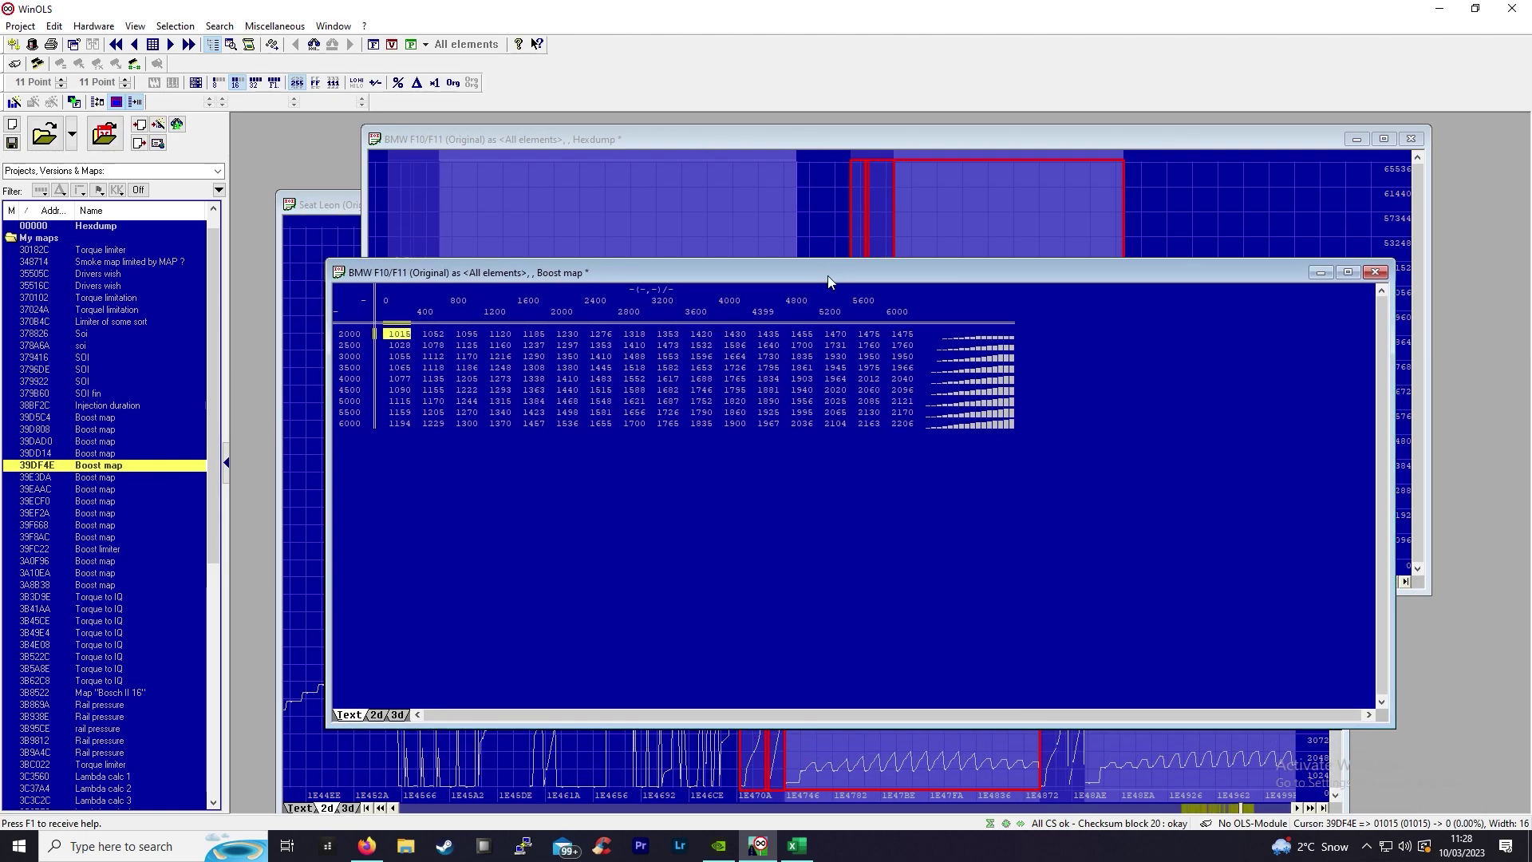
click(896, 313)
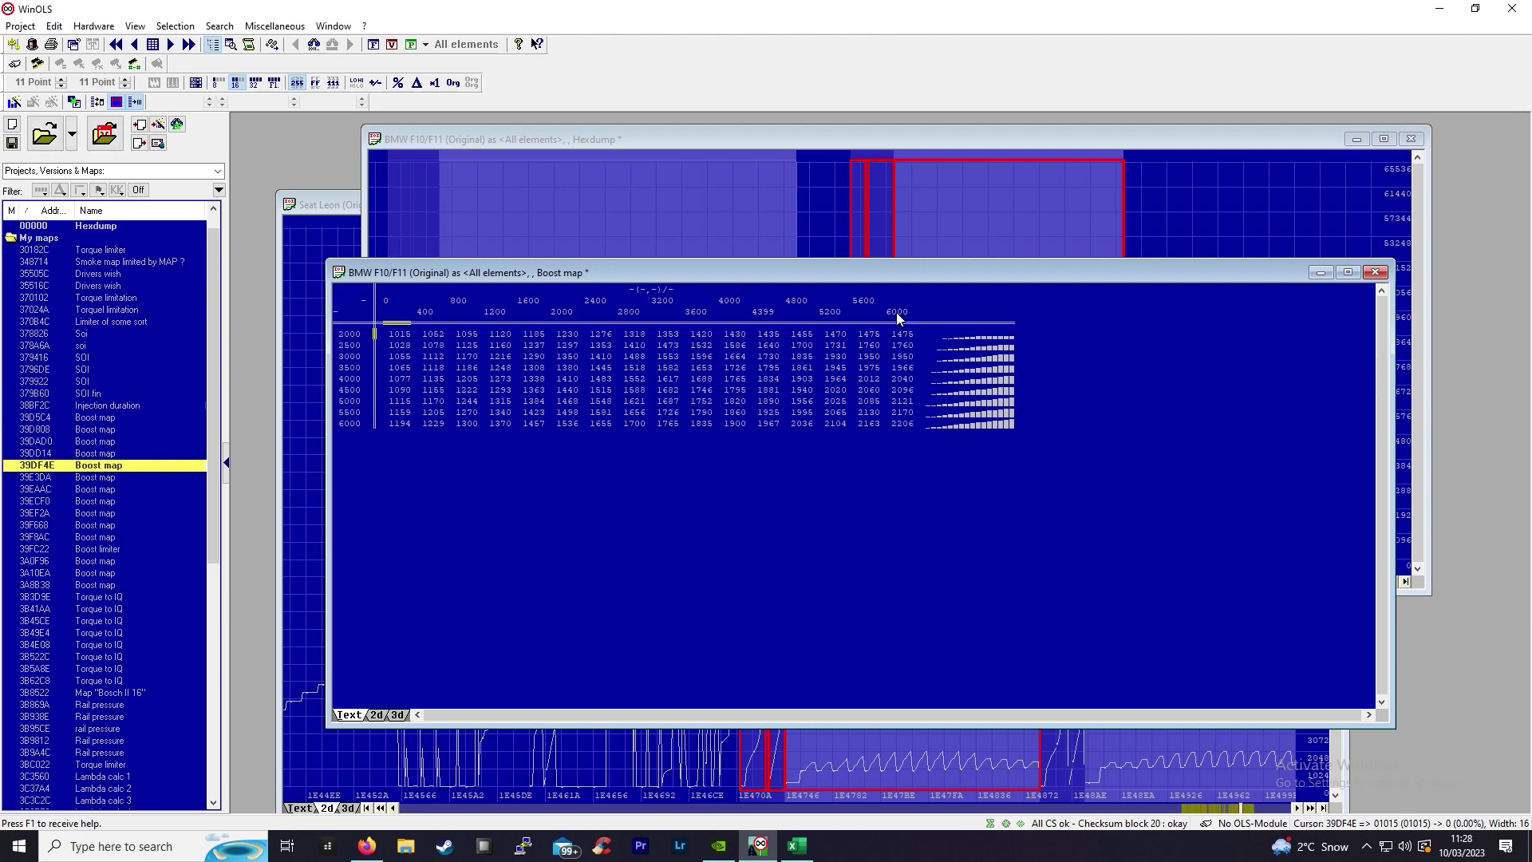
click(899, 378)
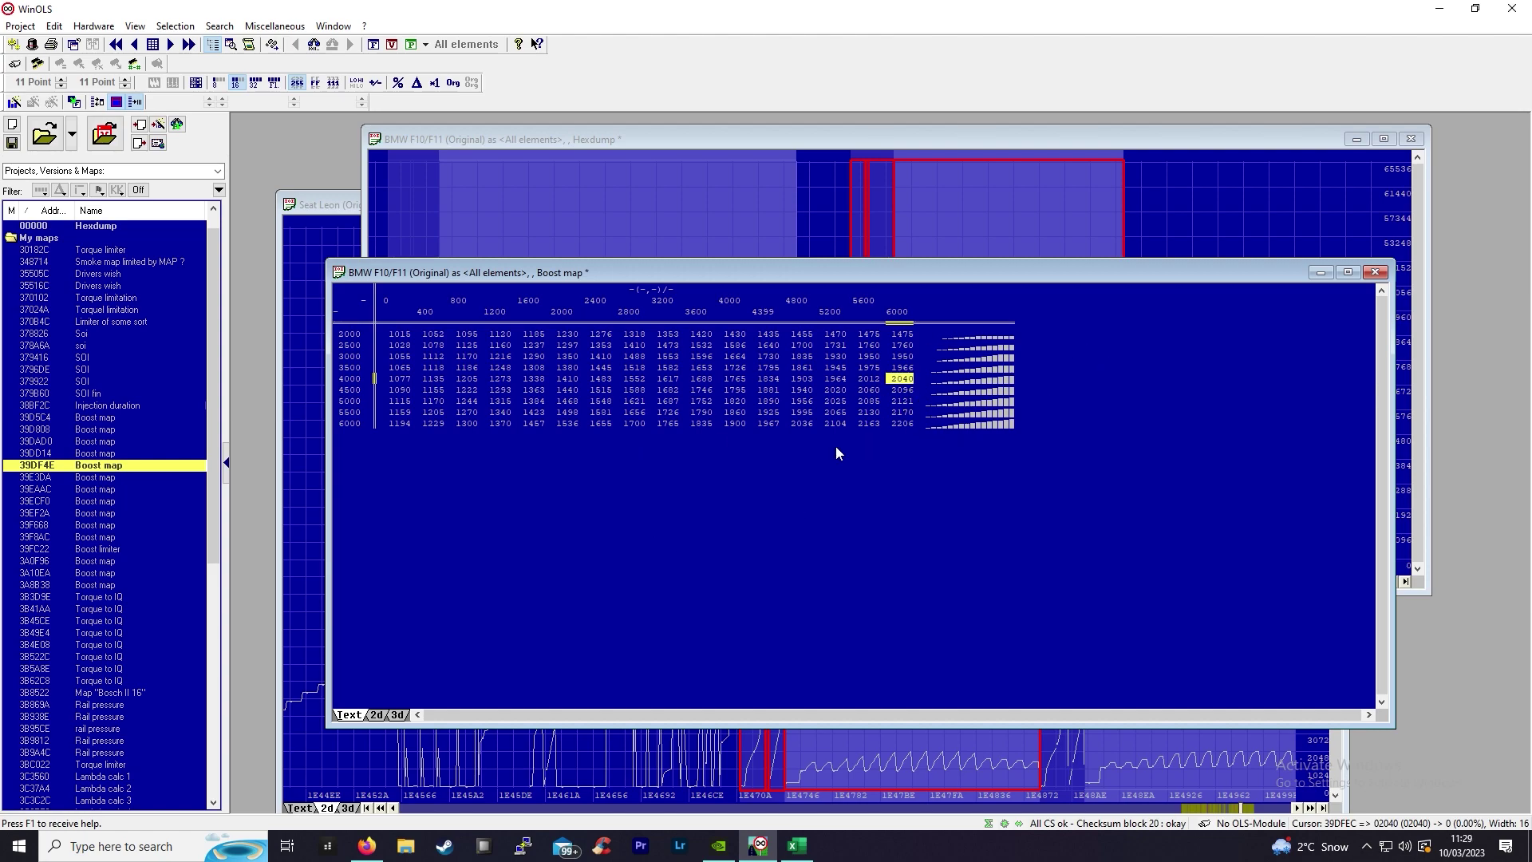
click(1374, 273)
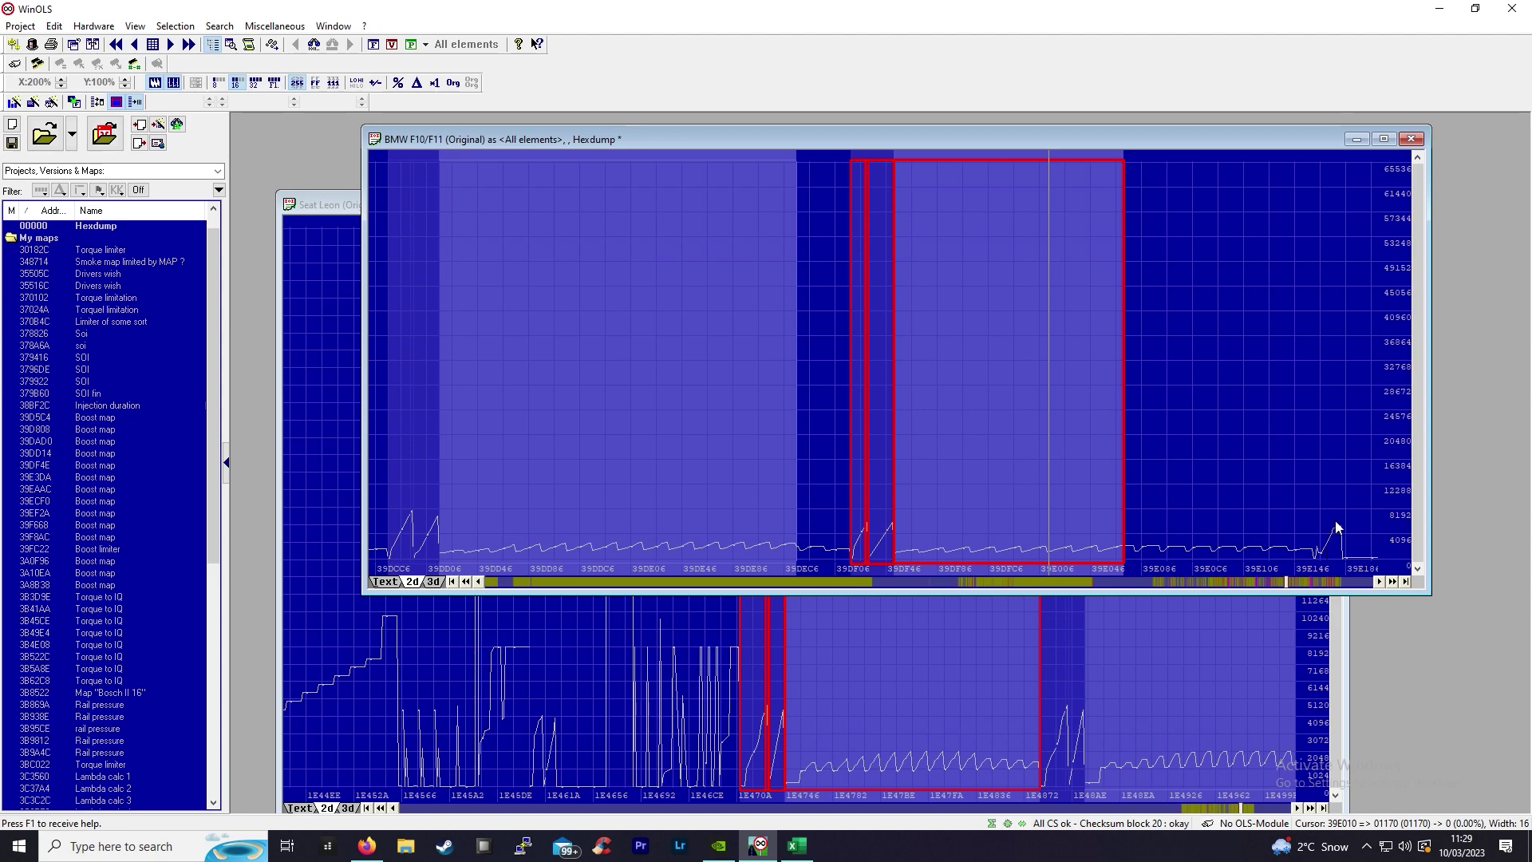
Review the BMW boost maps at 39E3DA and 39EAAC one after the other, closing each.
click(1353, 581)
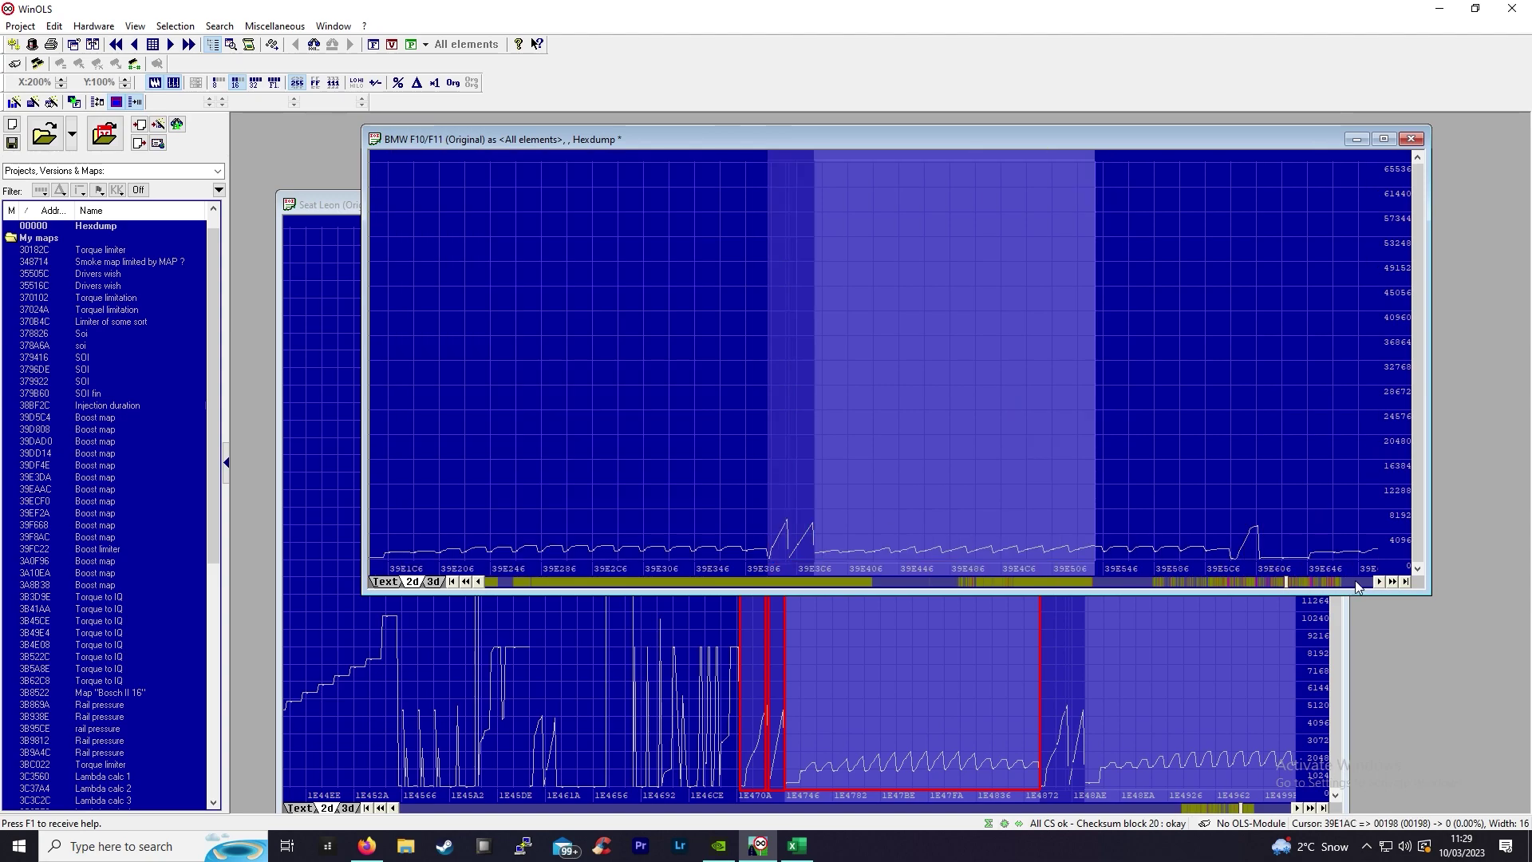
double_click(988, 436)
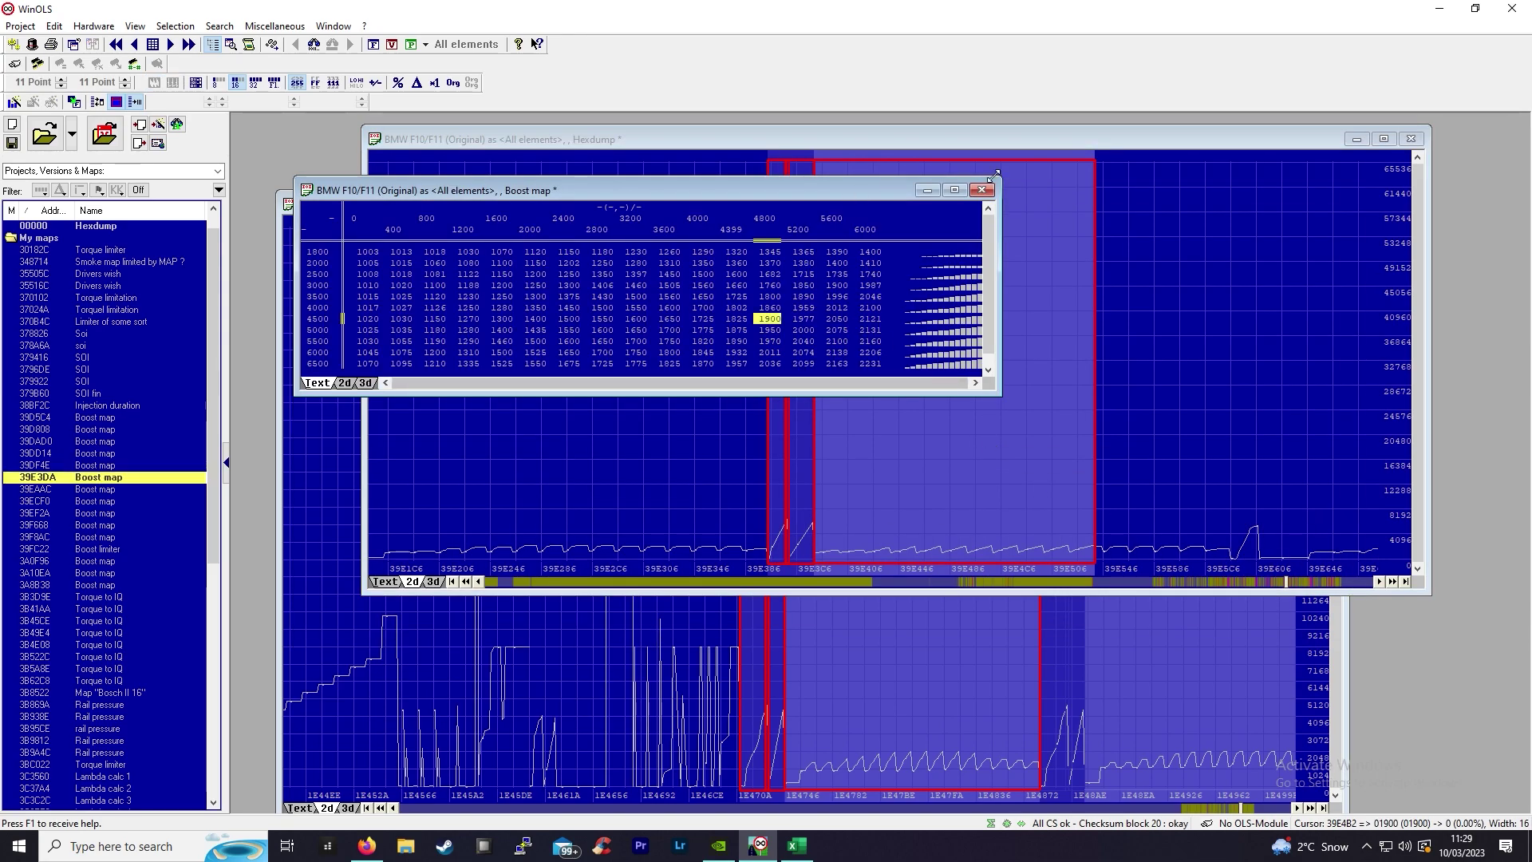
click(1353, 589)
click(1356, 584)
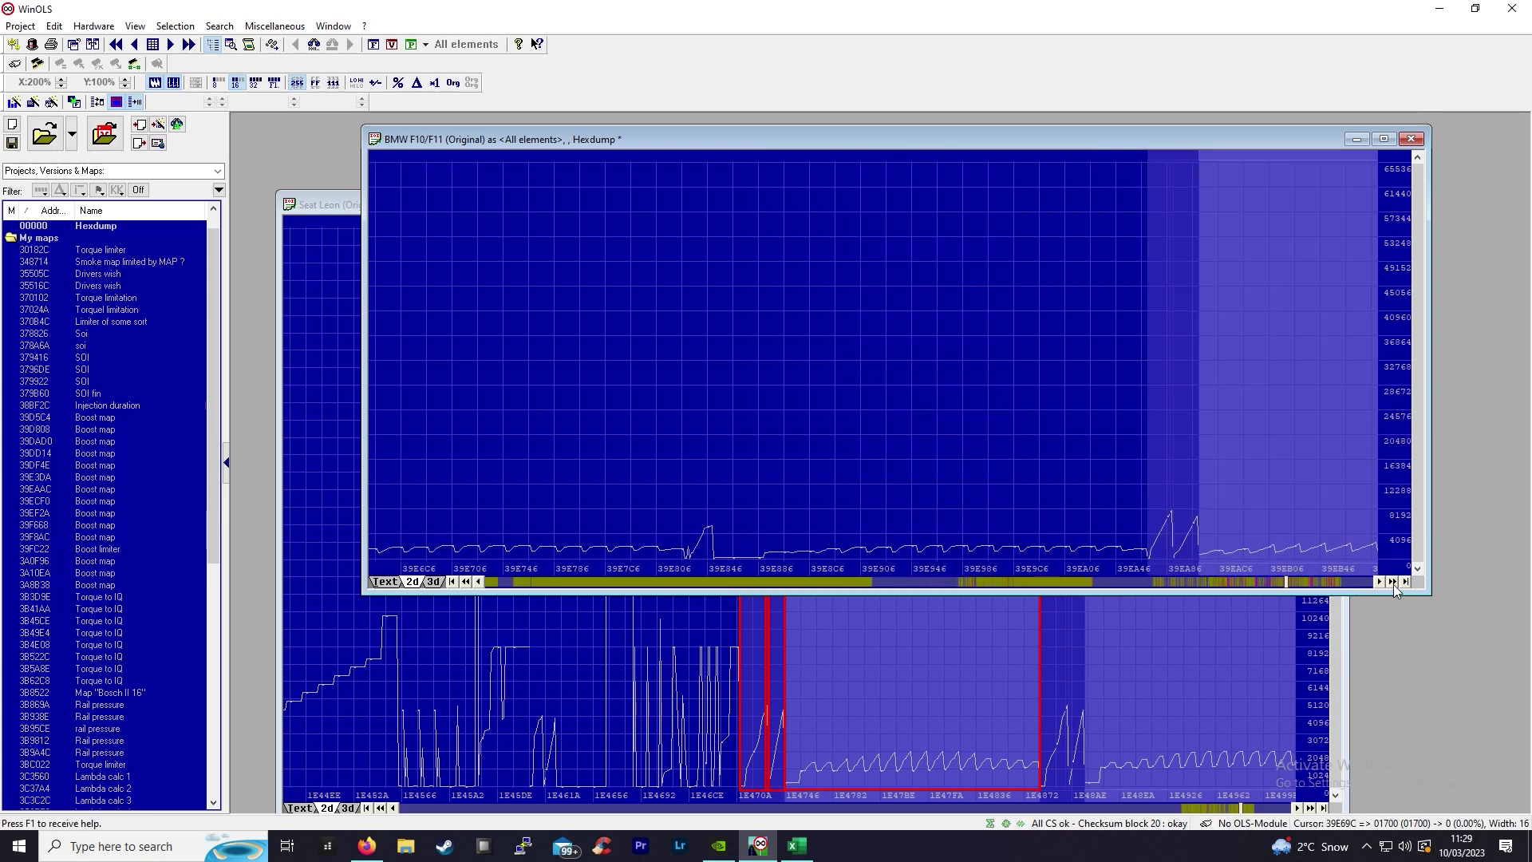
click(1395, 584)
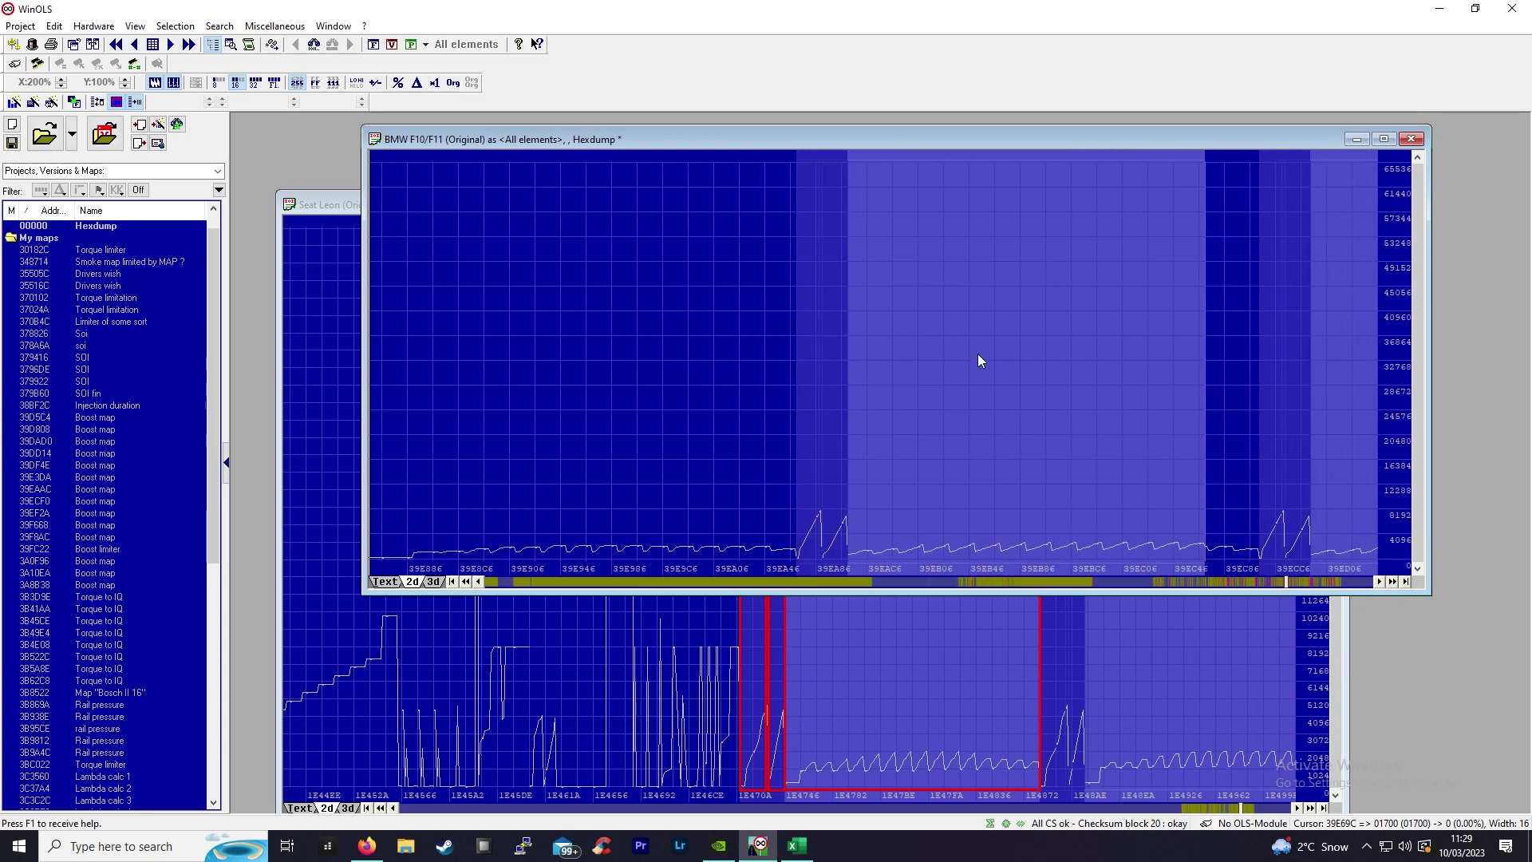
double_click(978, 353)
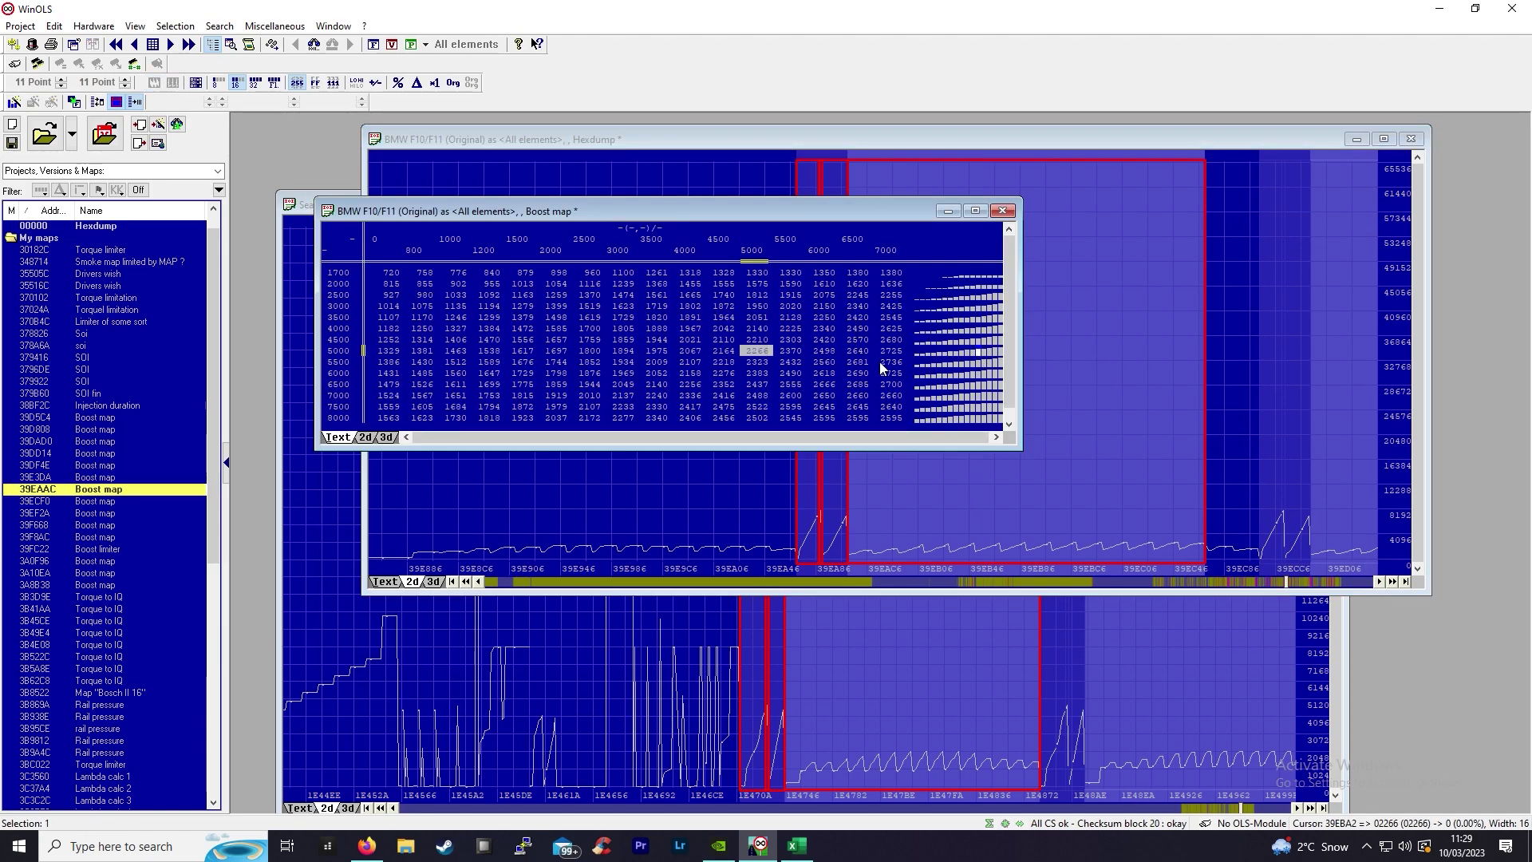
click(1003, 211)
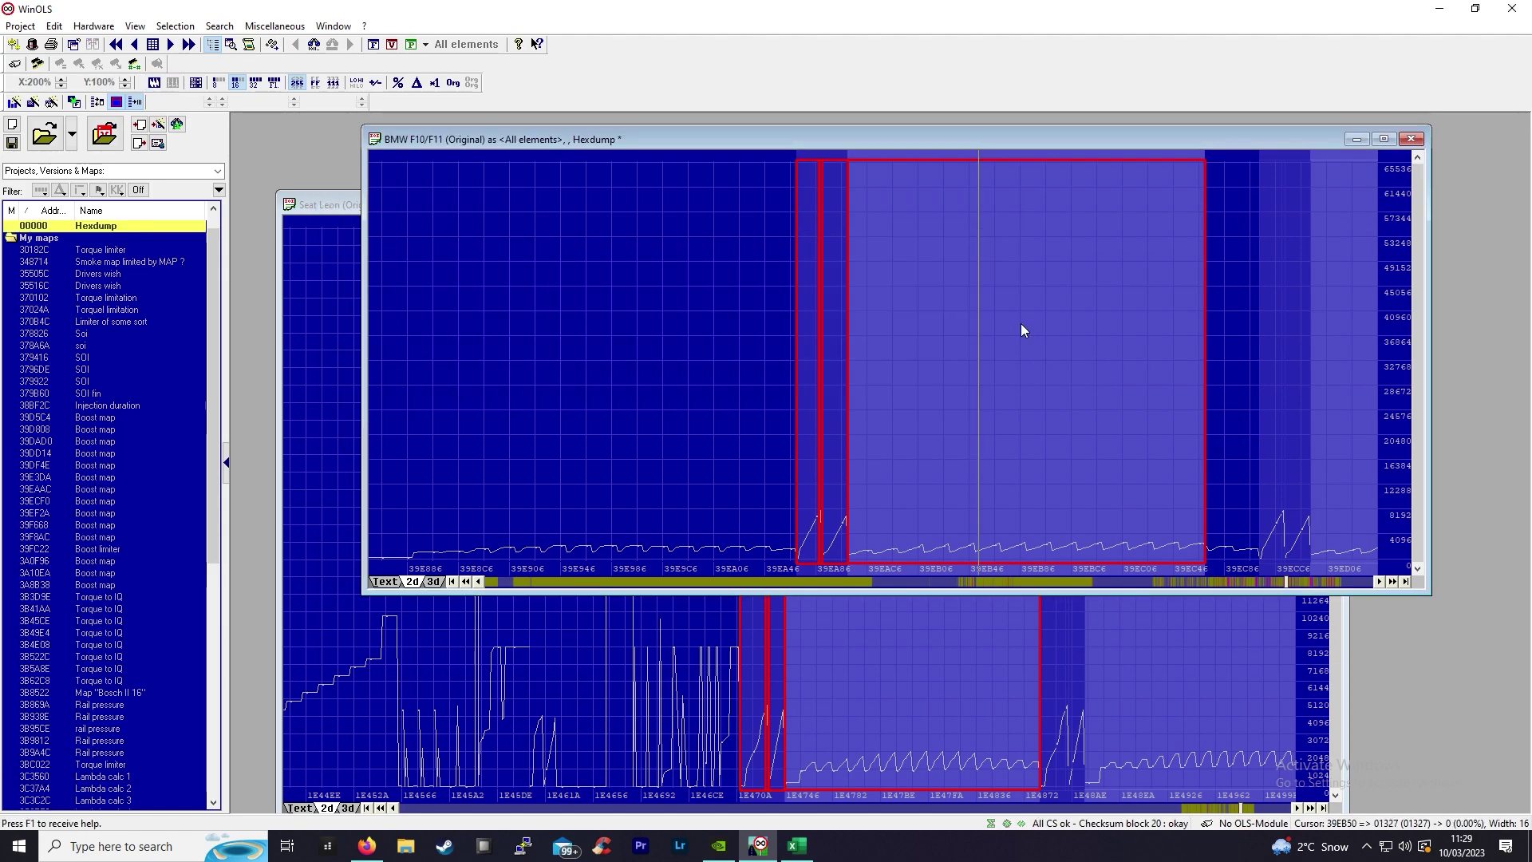
Review the BMW boost maps at 39ECF0 and 39EF2A, showing the latter as a text table, and close both.
click(1391, 583)
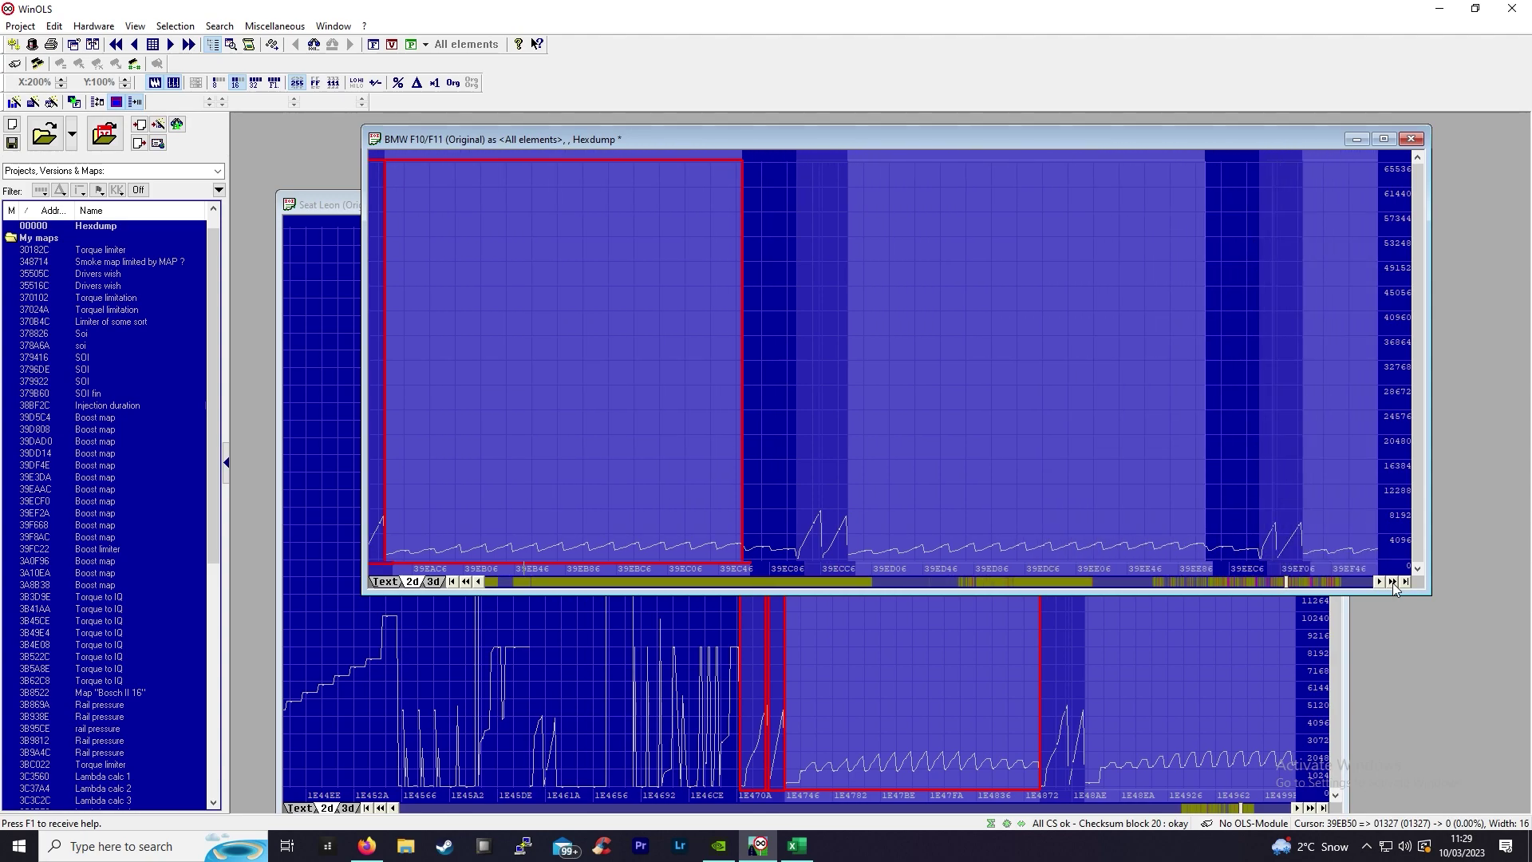
double_click(989, 411)
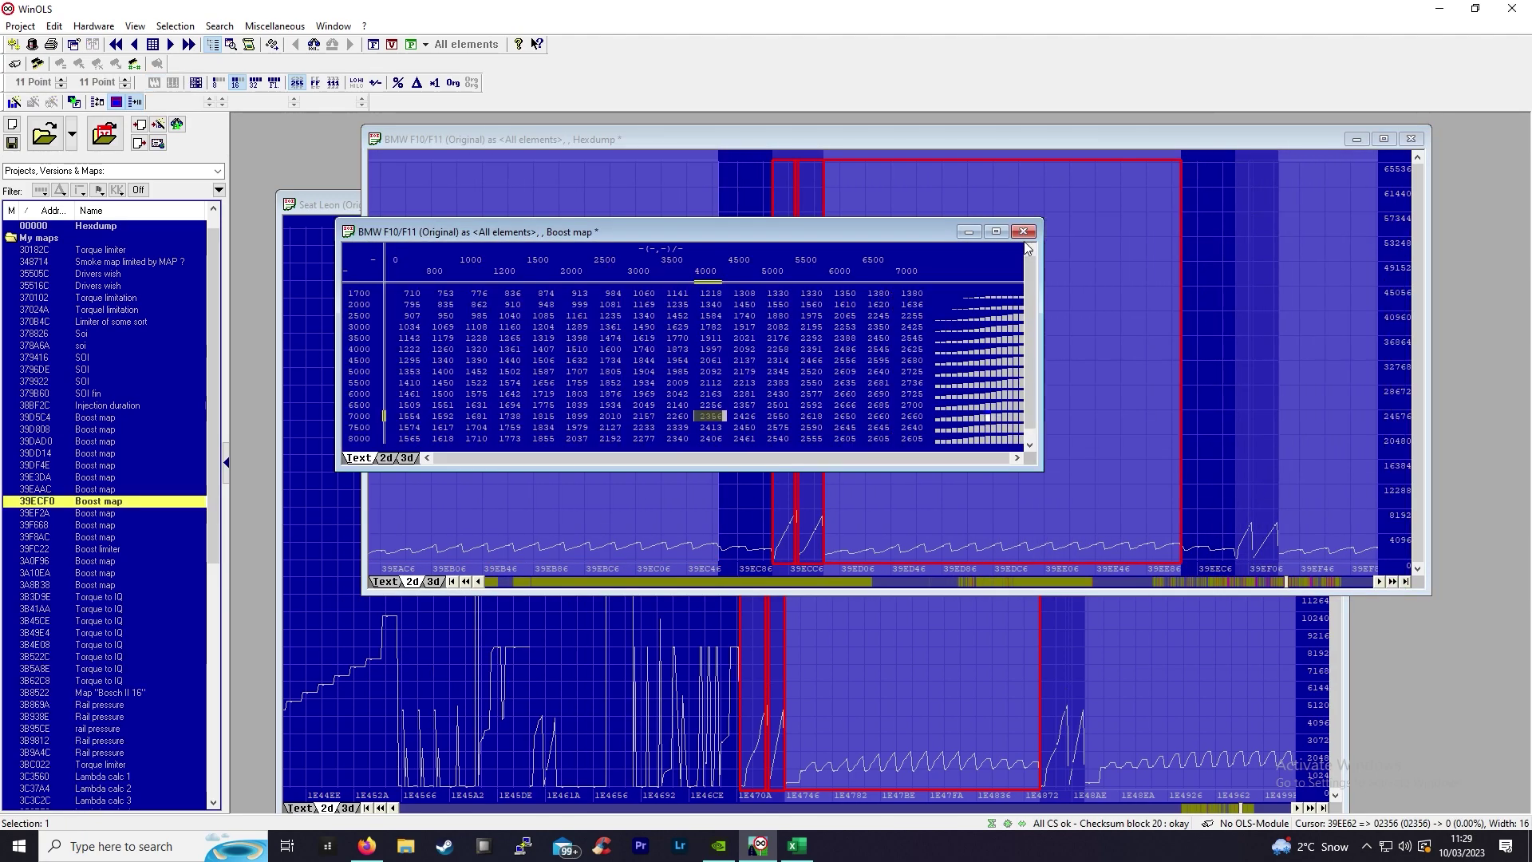
key(Escape)
click(1390, 583)
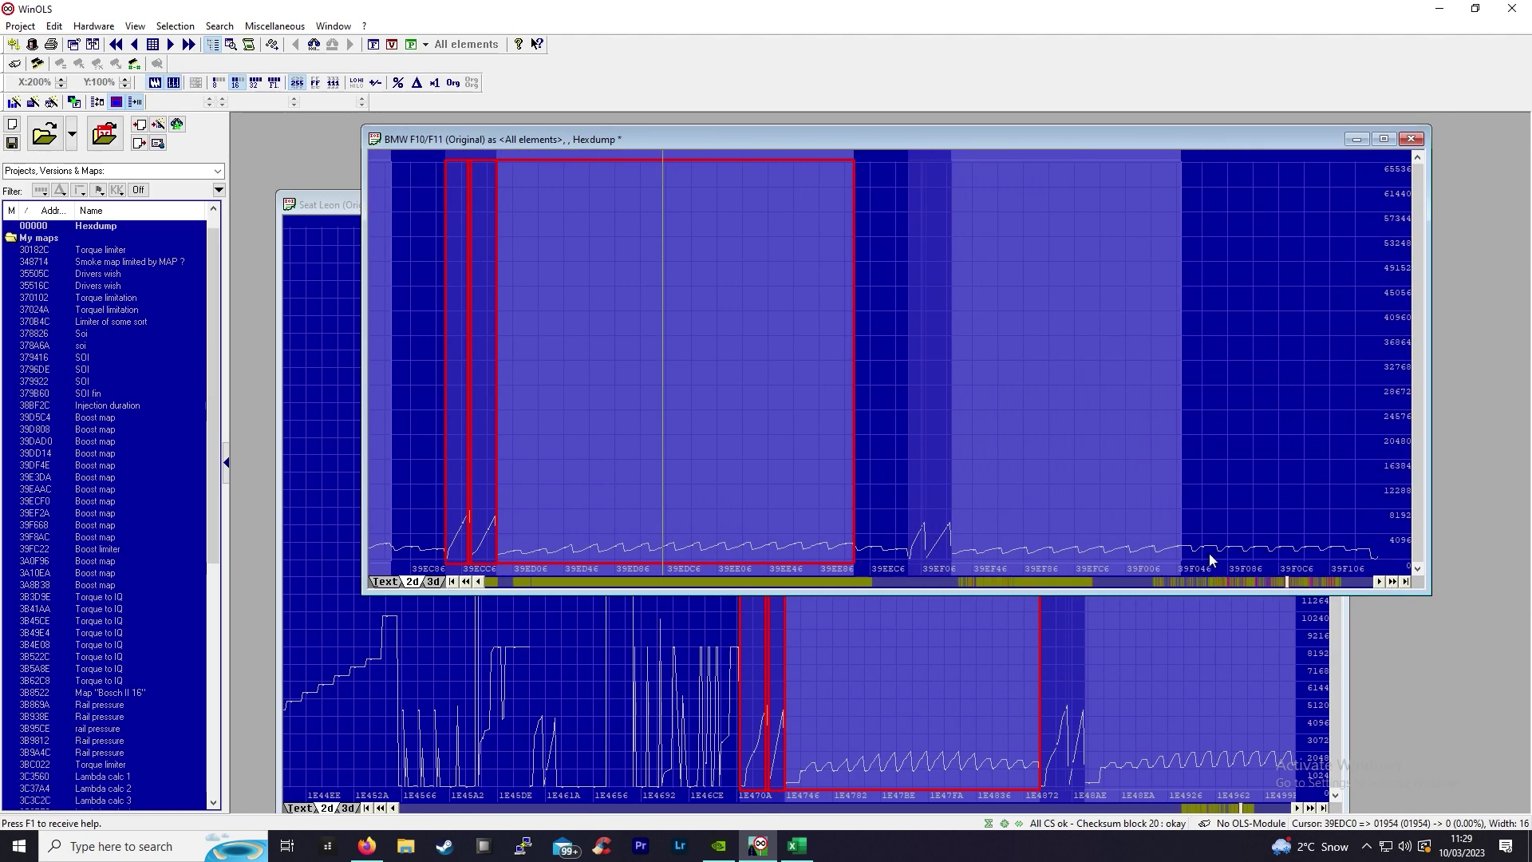
double_click(999, 488)
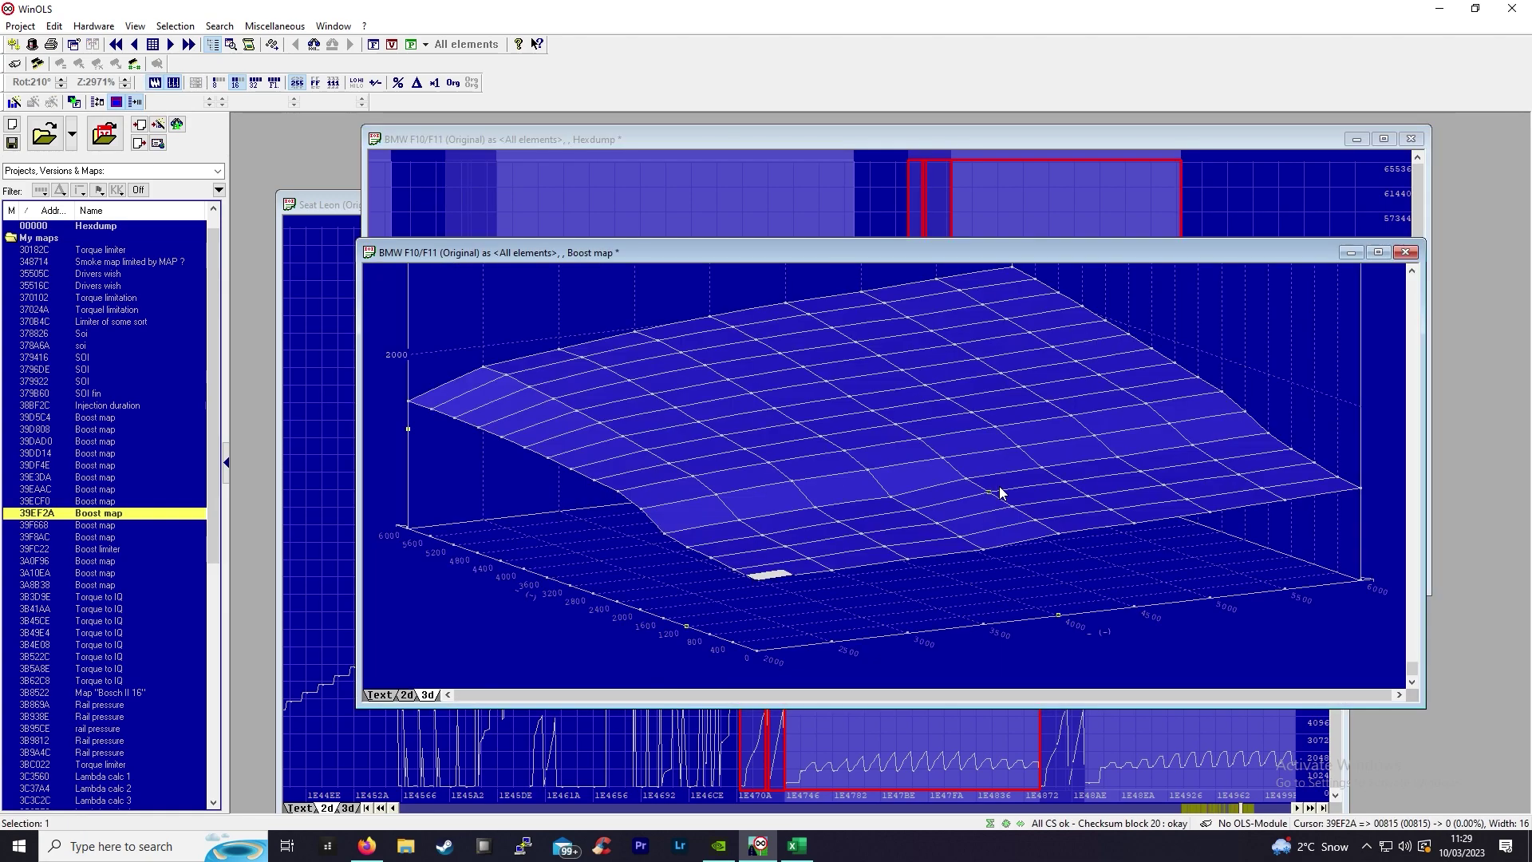
click(386, 696)
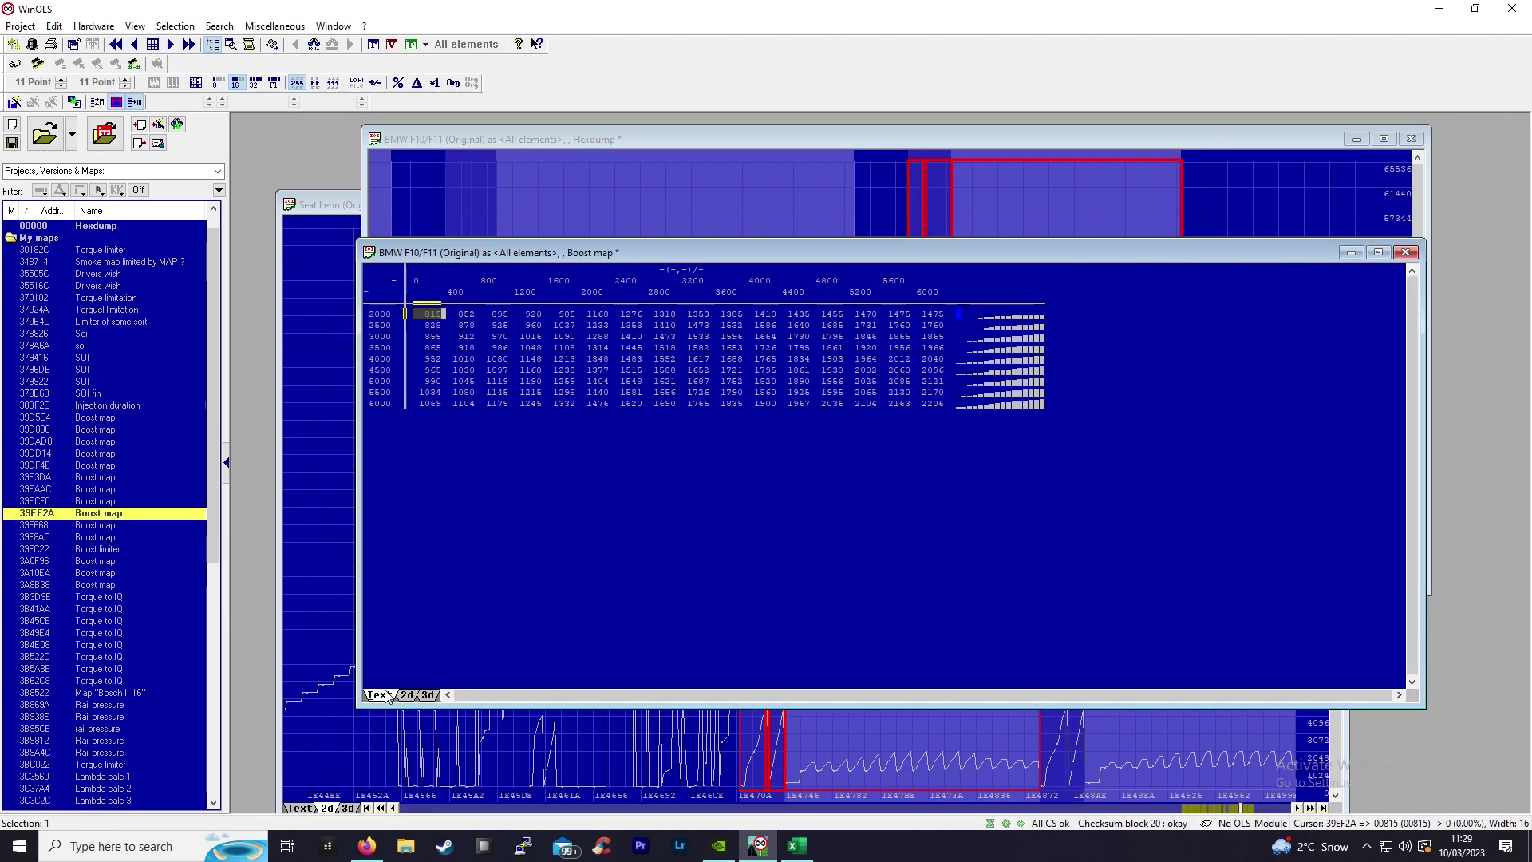
click(1405, 253)
Review the neighbouring BMW boost maps at 39F668 and 39F8AC and close both.
click(1353, 583)
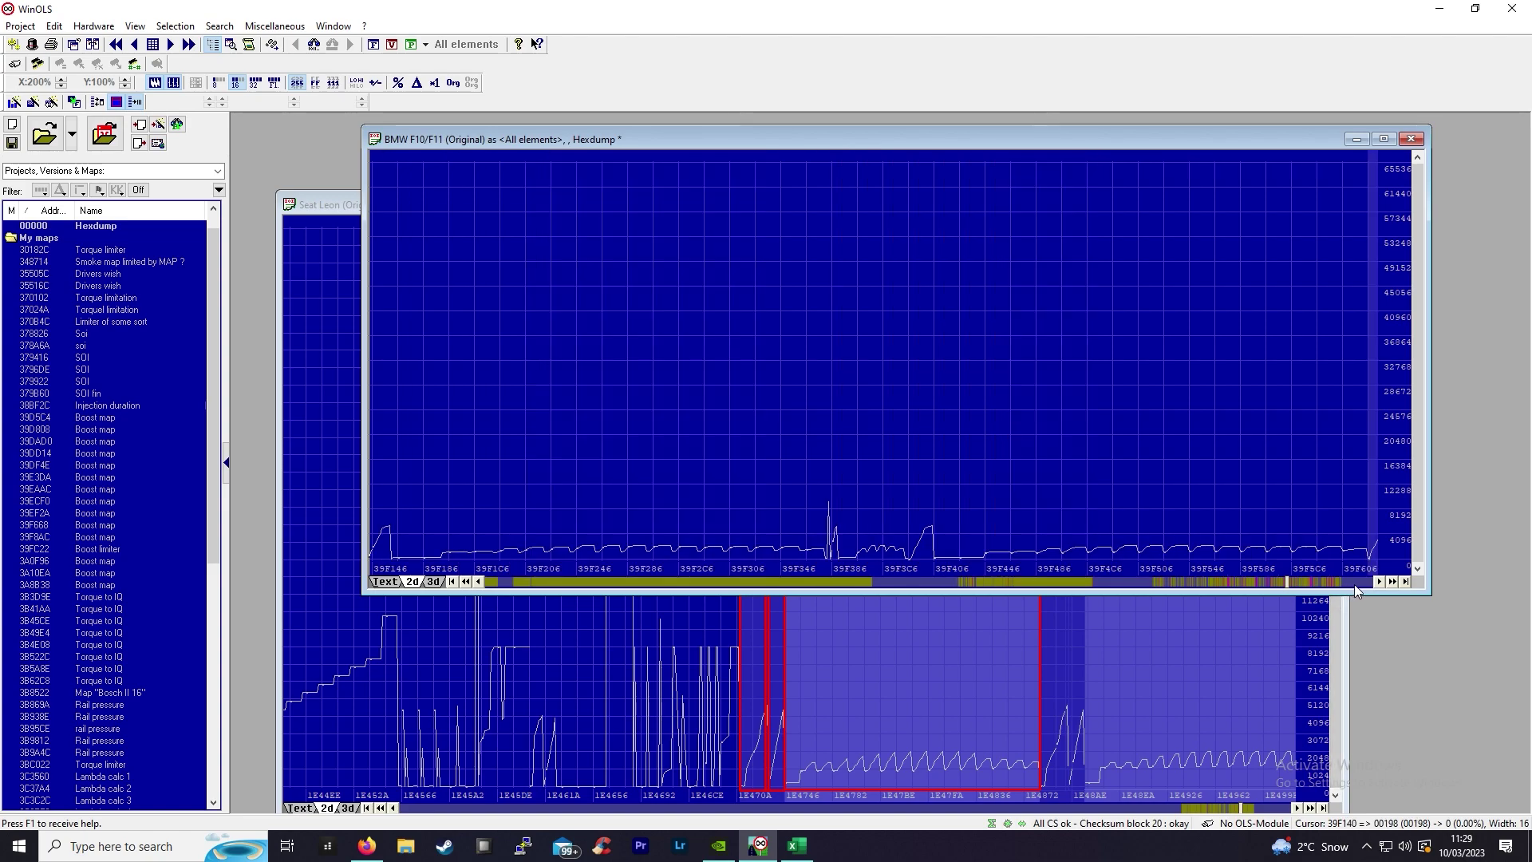
click(1353, 584)
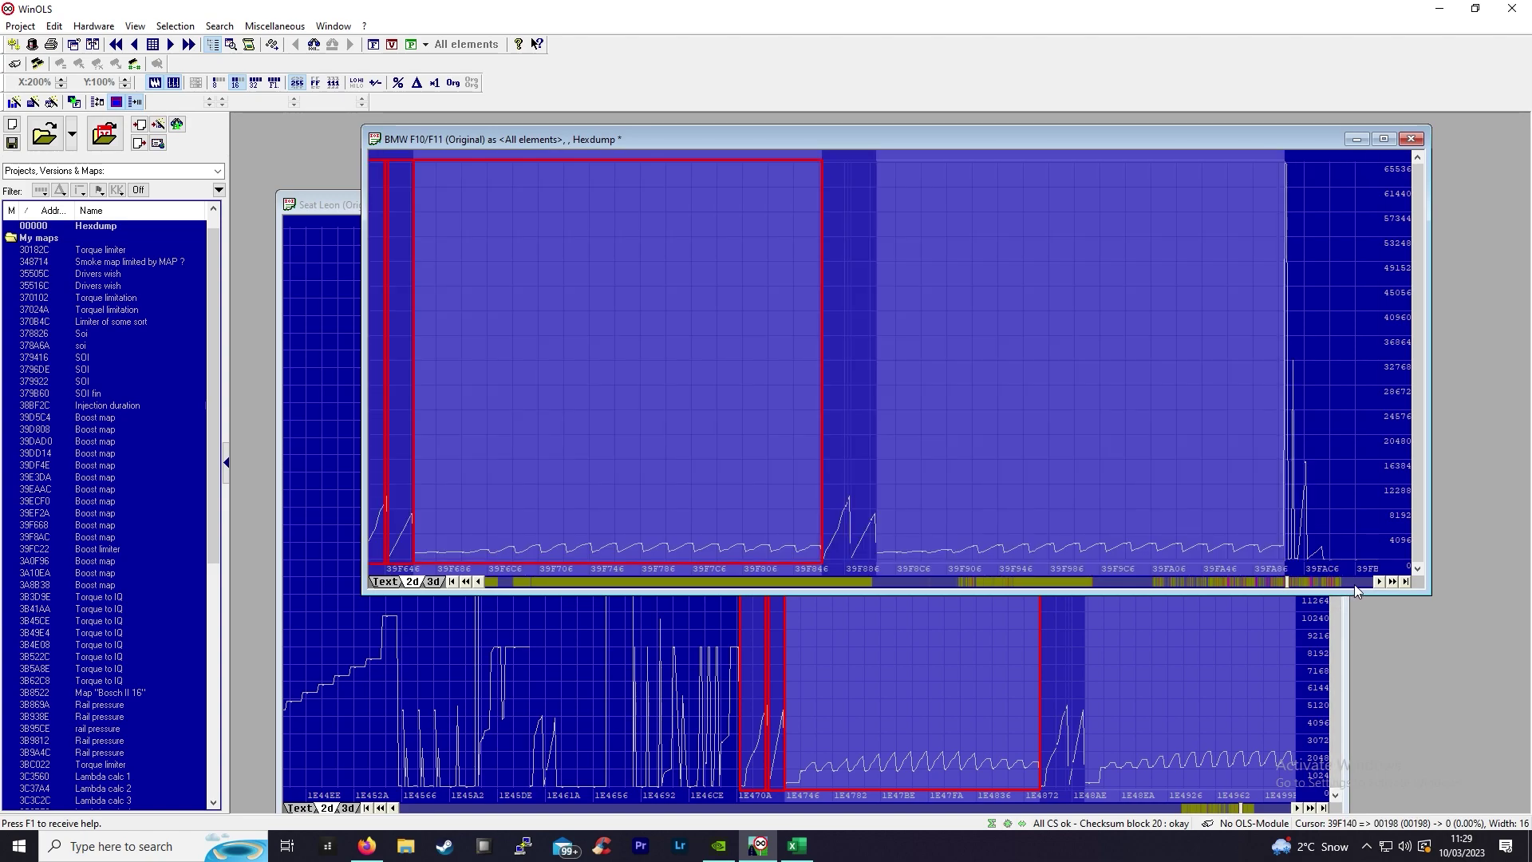
double_click(611, 461)
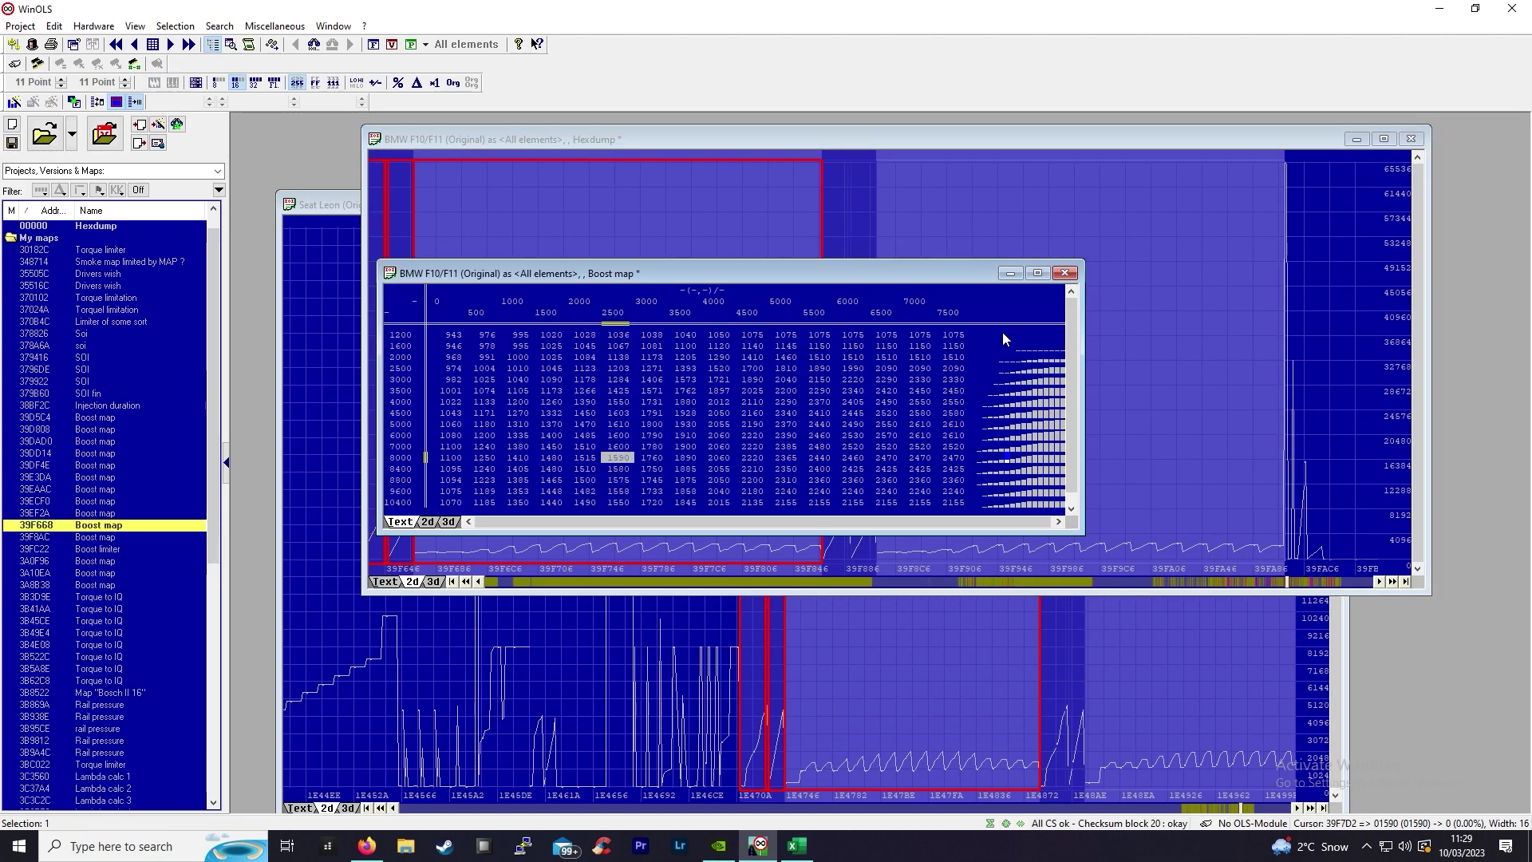
click(1065, 273)
double_click(1069, 330)
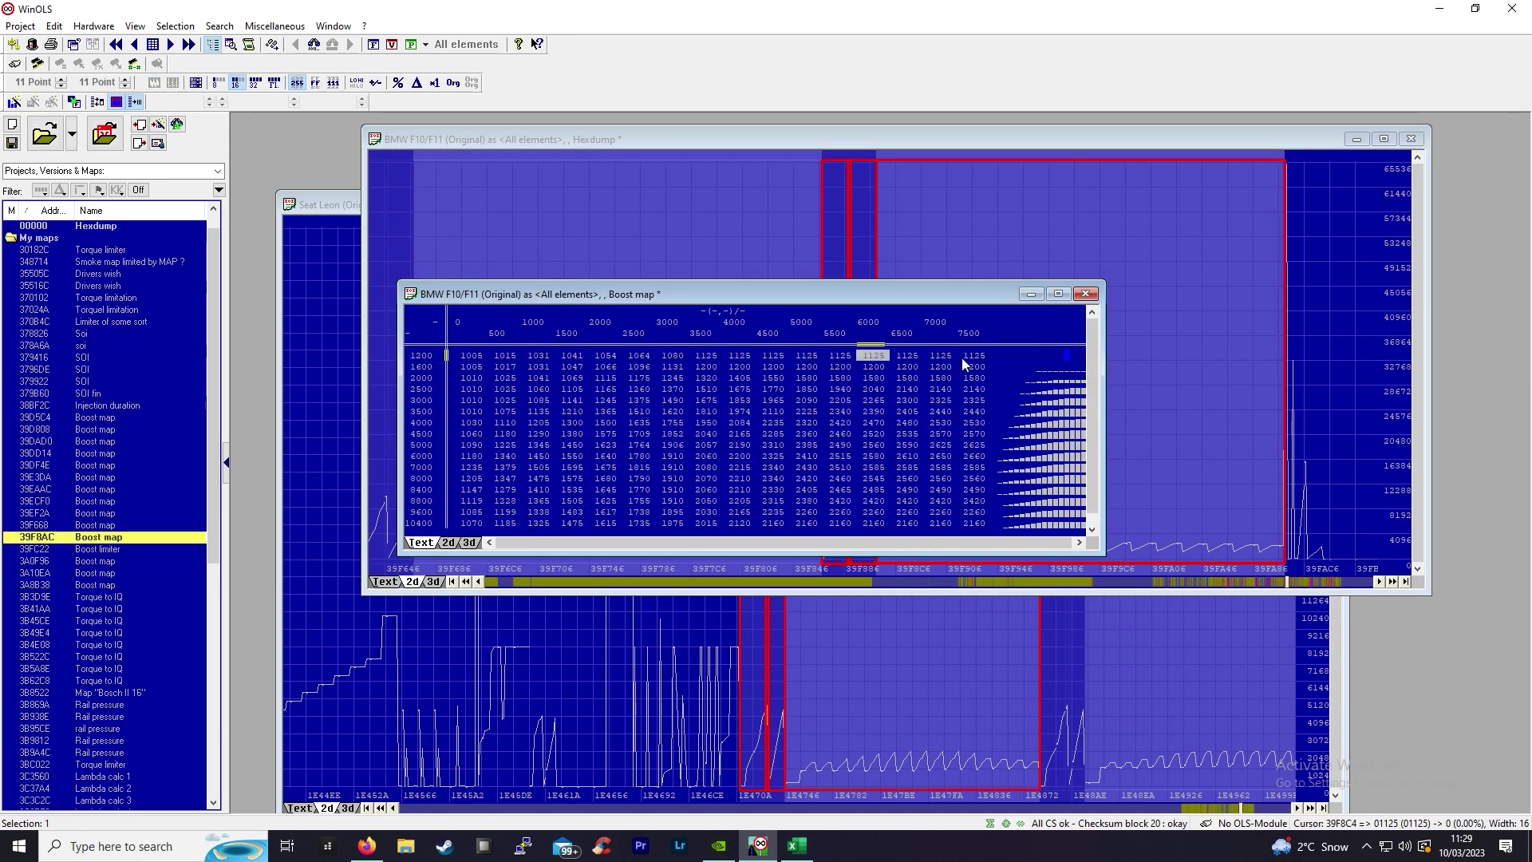
click(1085, 294)
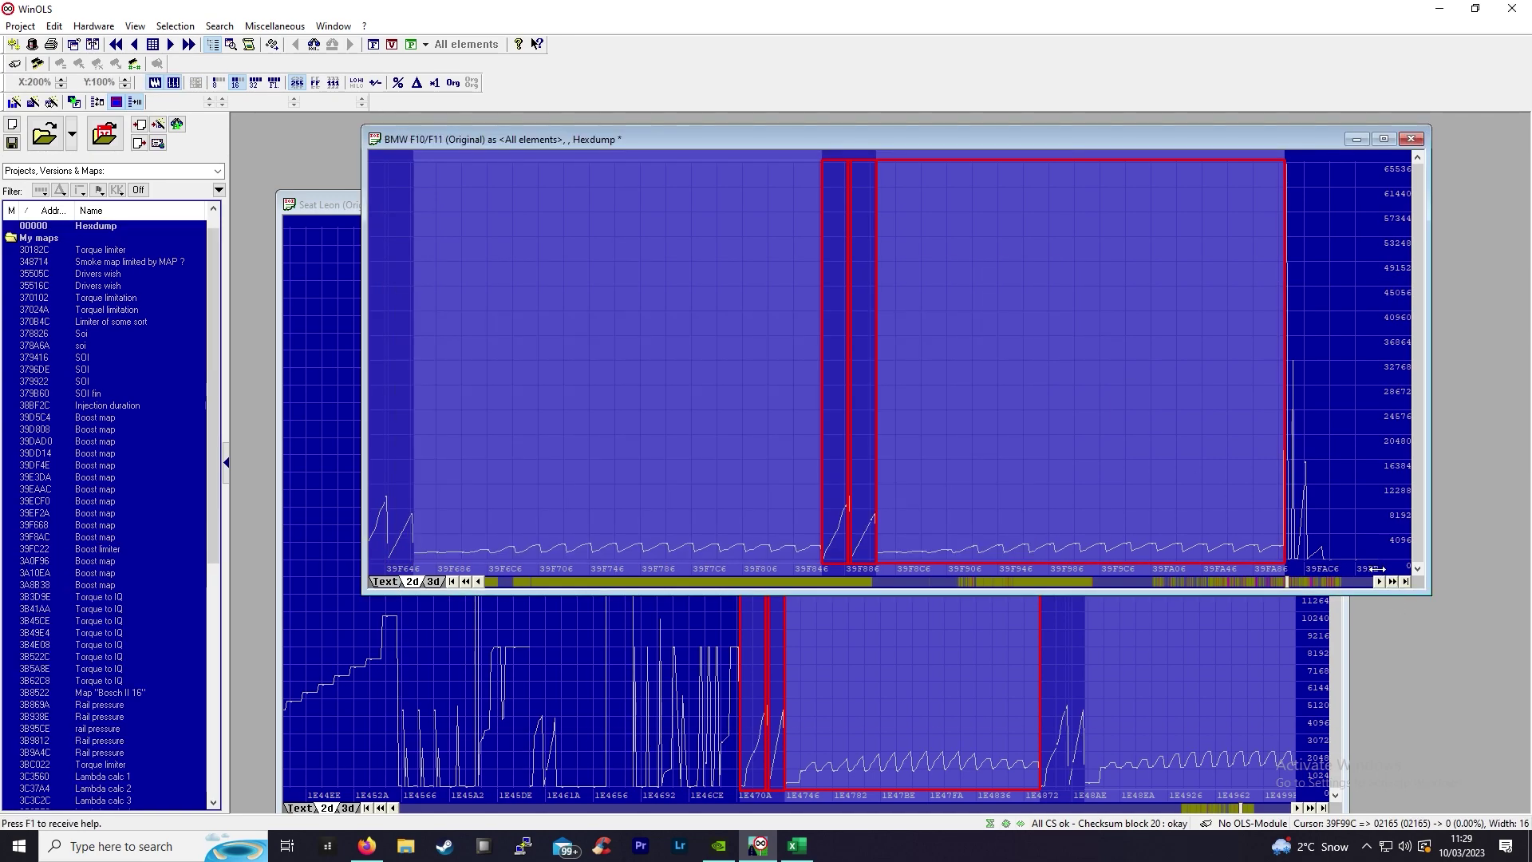
Open the boost limiter map at 39FC22, enlarge its window to show the whole table, and inspect its X-axis.
scroll(877, 359, down, 5)
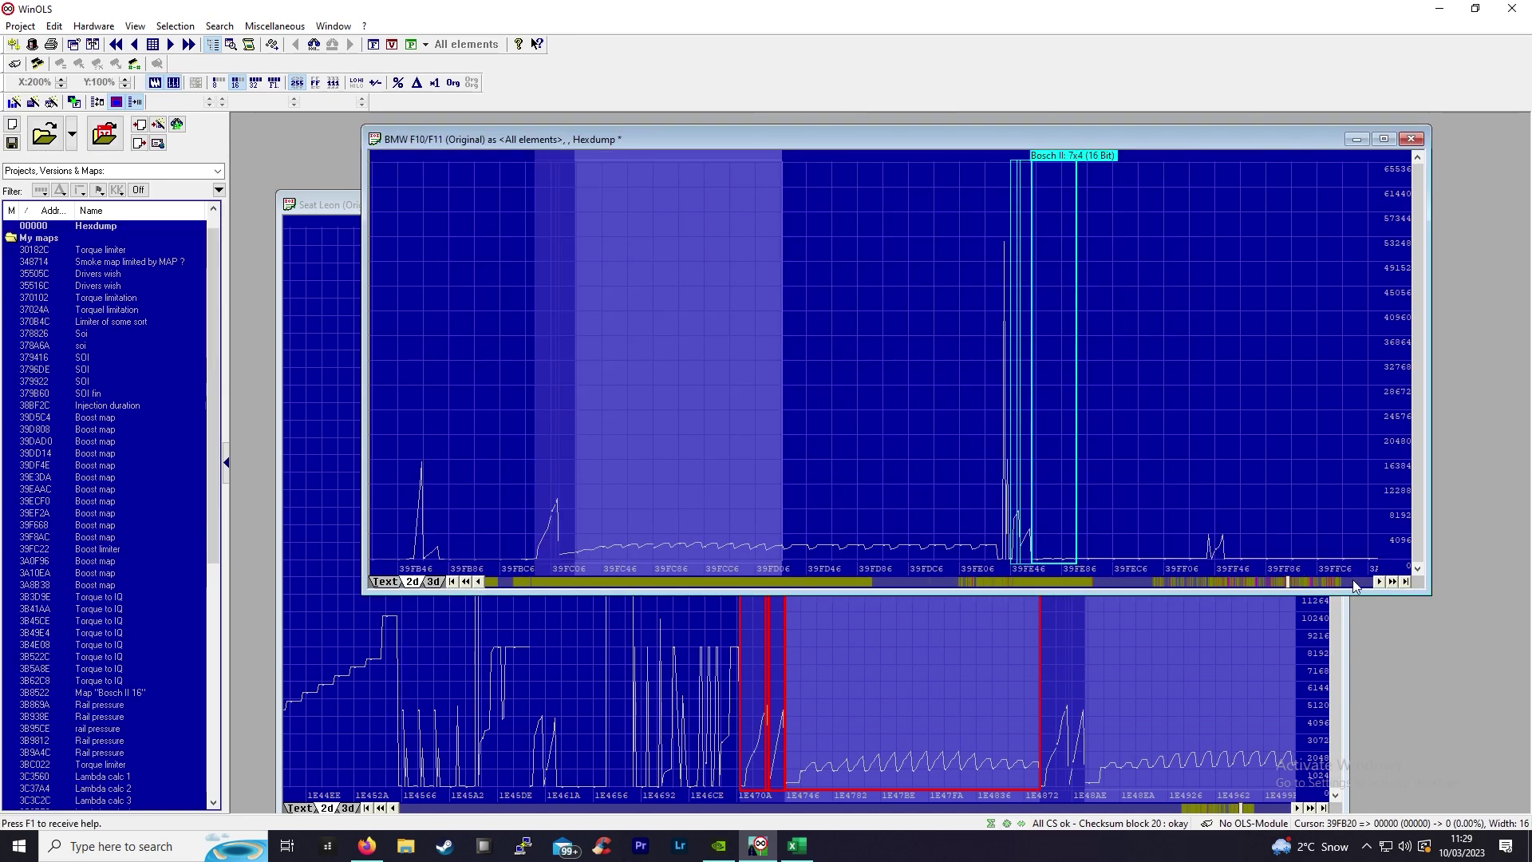
double_click(654, 423)
drag(657, 318, 768, 287)
drag(959, 529, 1261, 645)
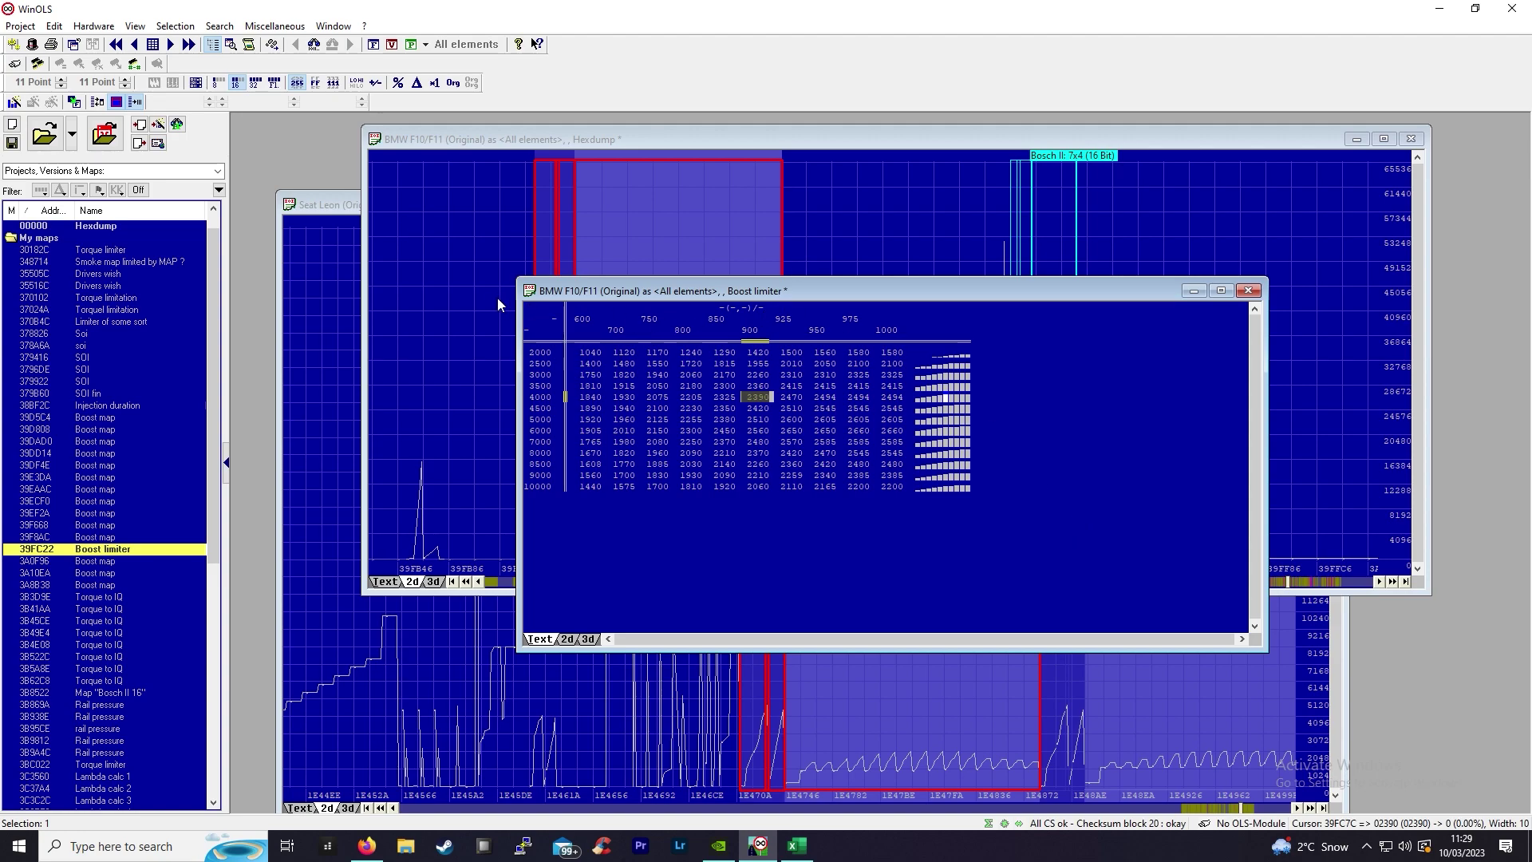
click(887, 339)
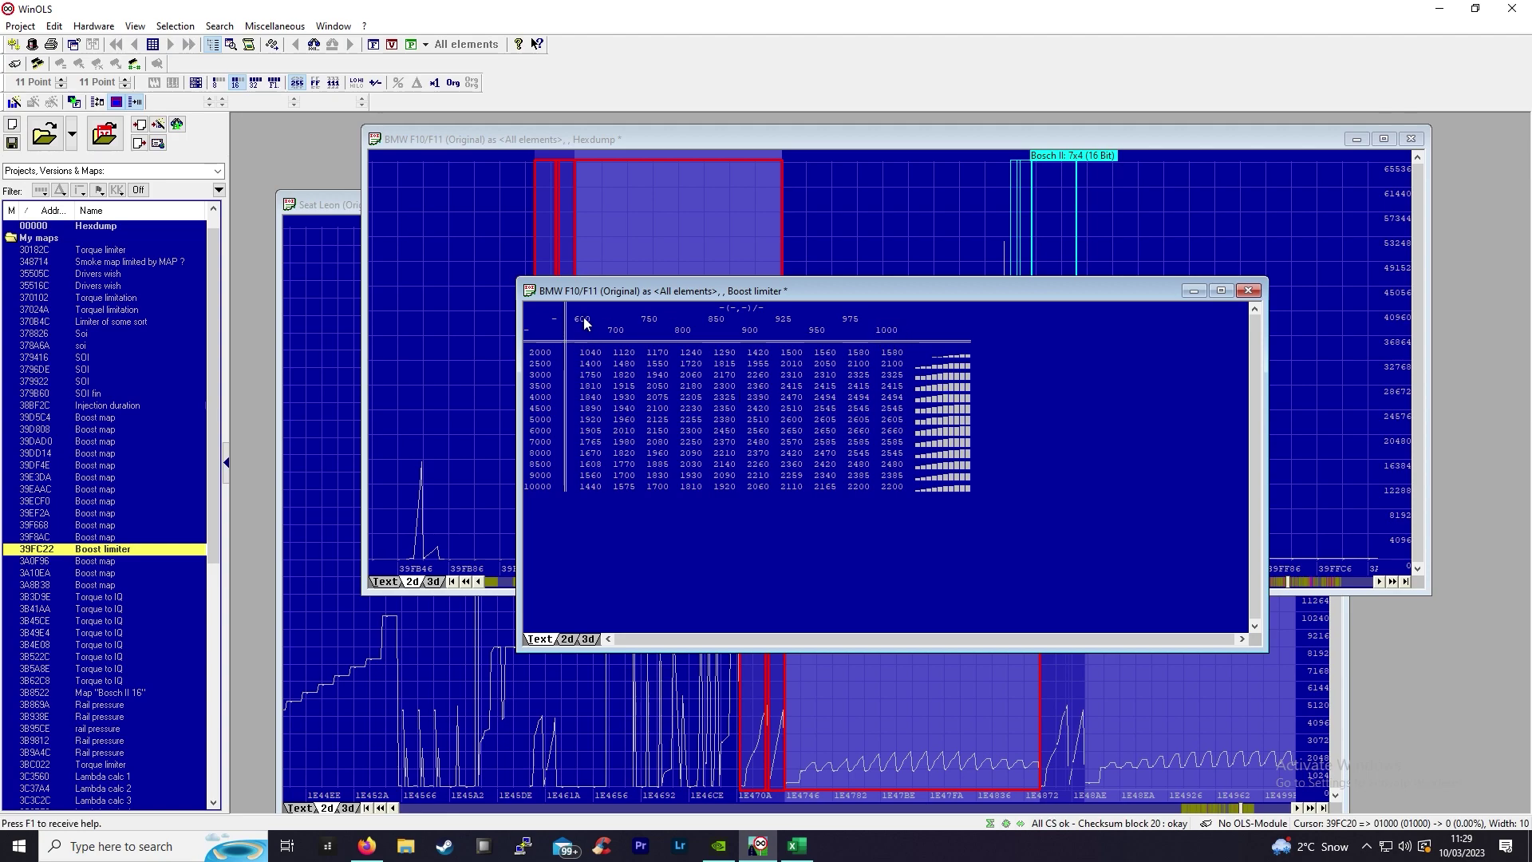
Set the Y-axis factor of the boost limiter map to 0.5 and check the rescaled axis values.
click(540, 443)
double_click(540, 443)
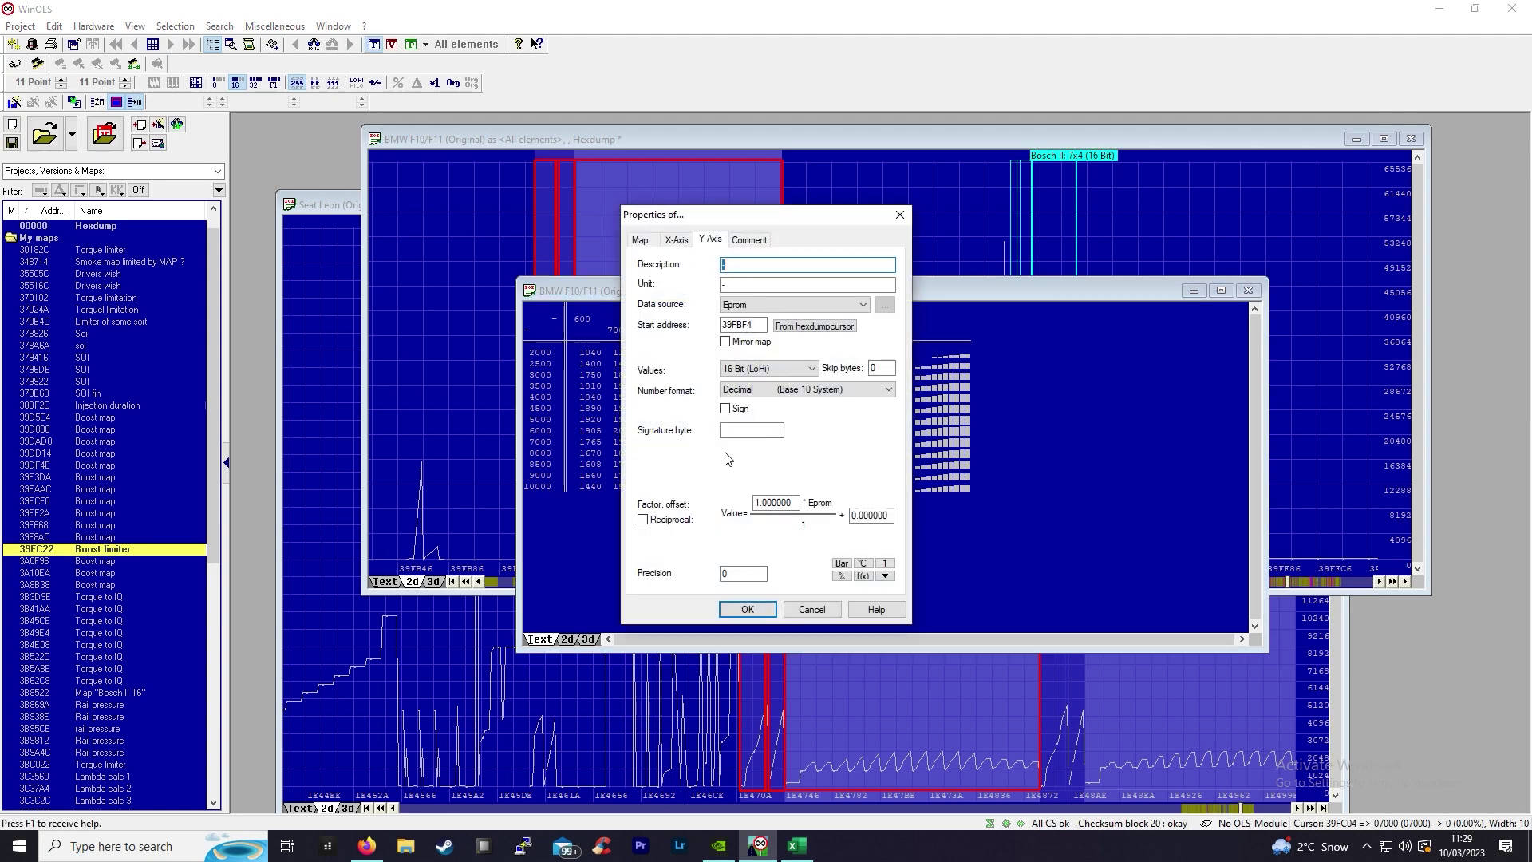
double_click(773, 501)
text(0.5)
key(Return)
click(543, 444)
click(542, 354)
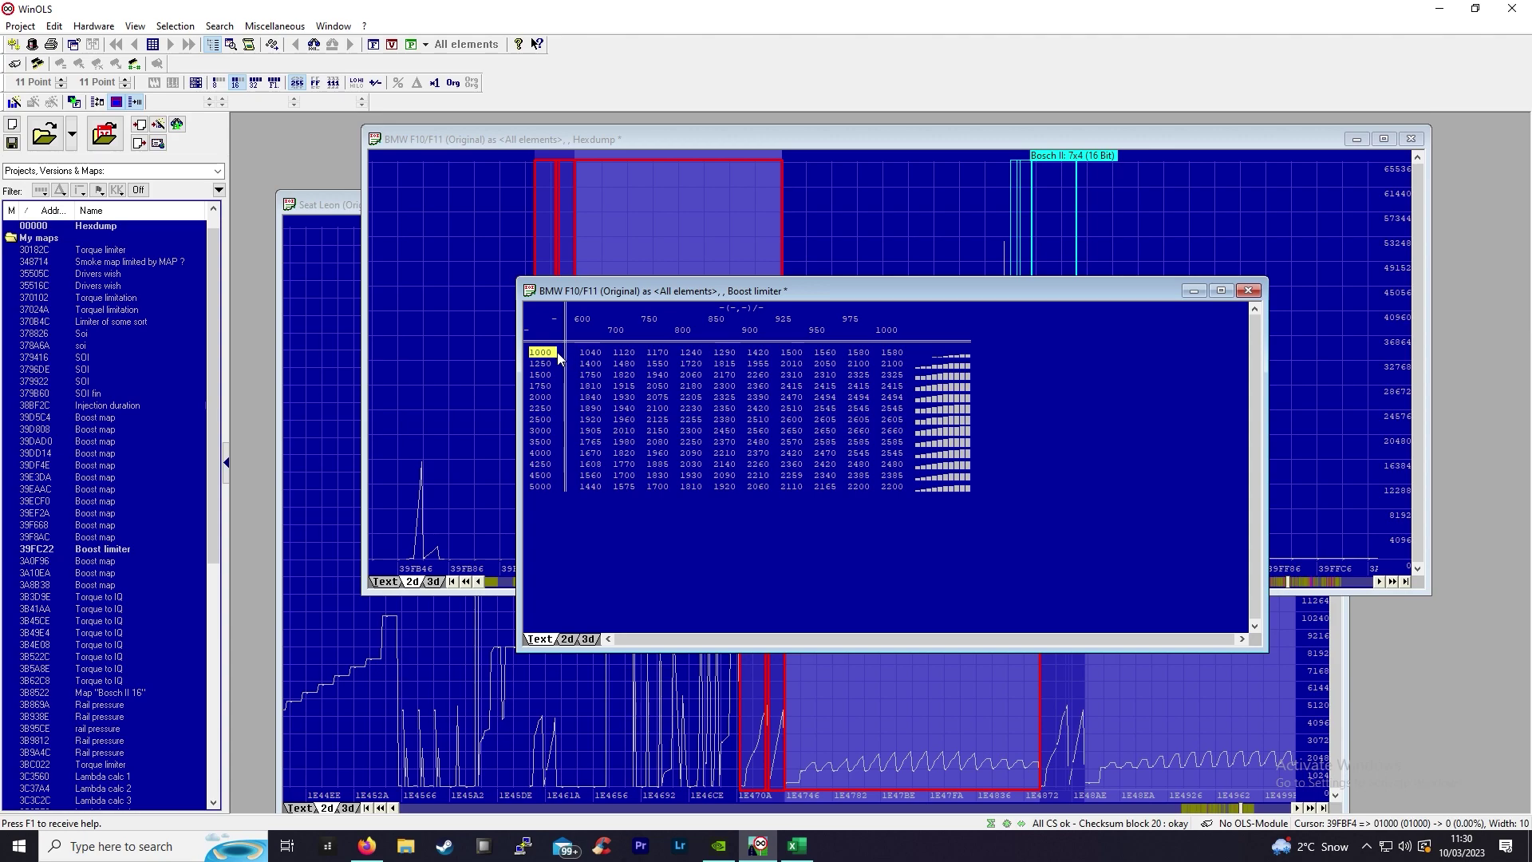
Inspect the BMW boost limiter's axis values, its 1000 rpm cells at 600 and 1000, and the 3000 rpm cell at 1000.
click(583, 321)
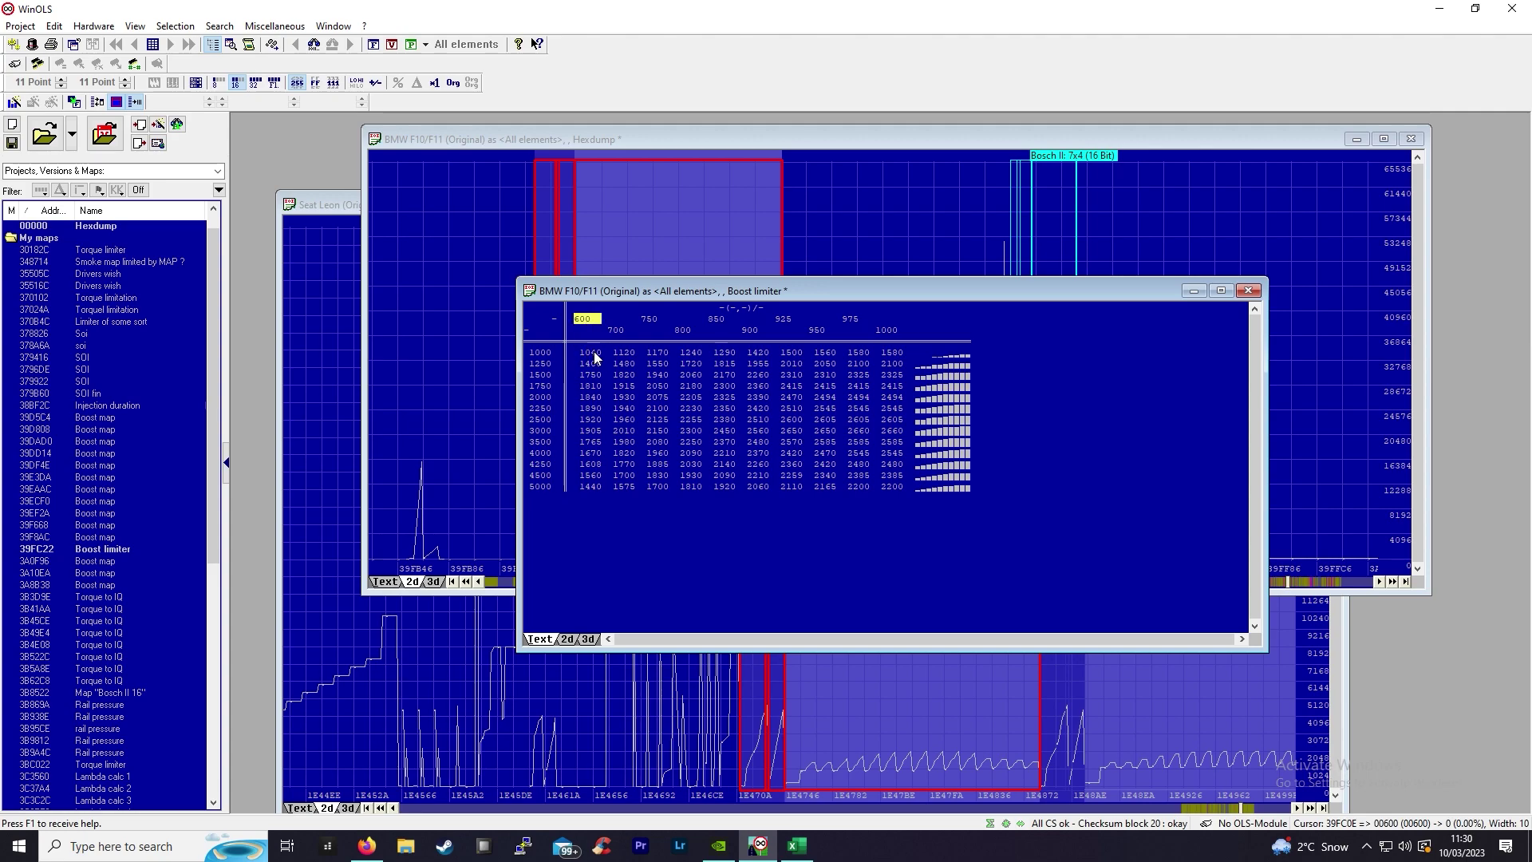
click(592, 354)
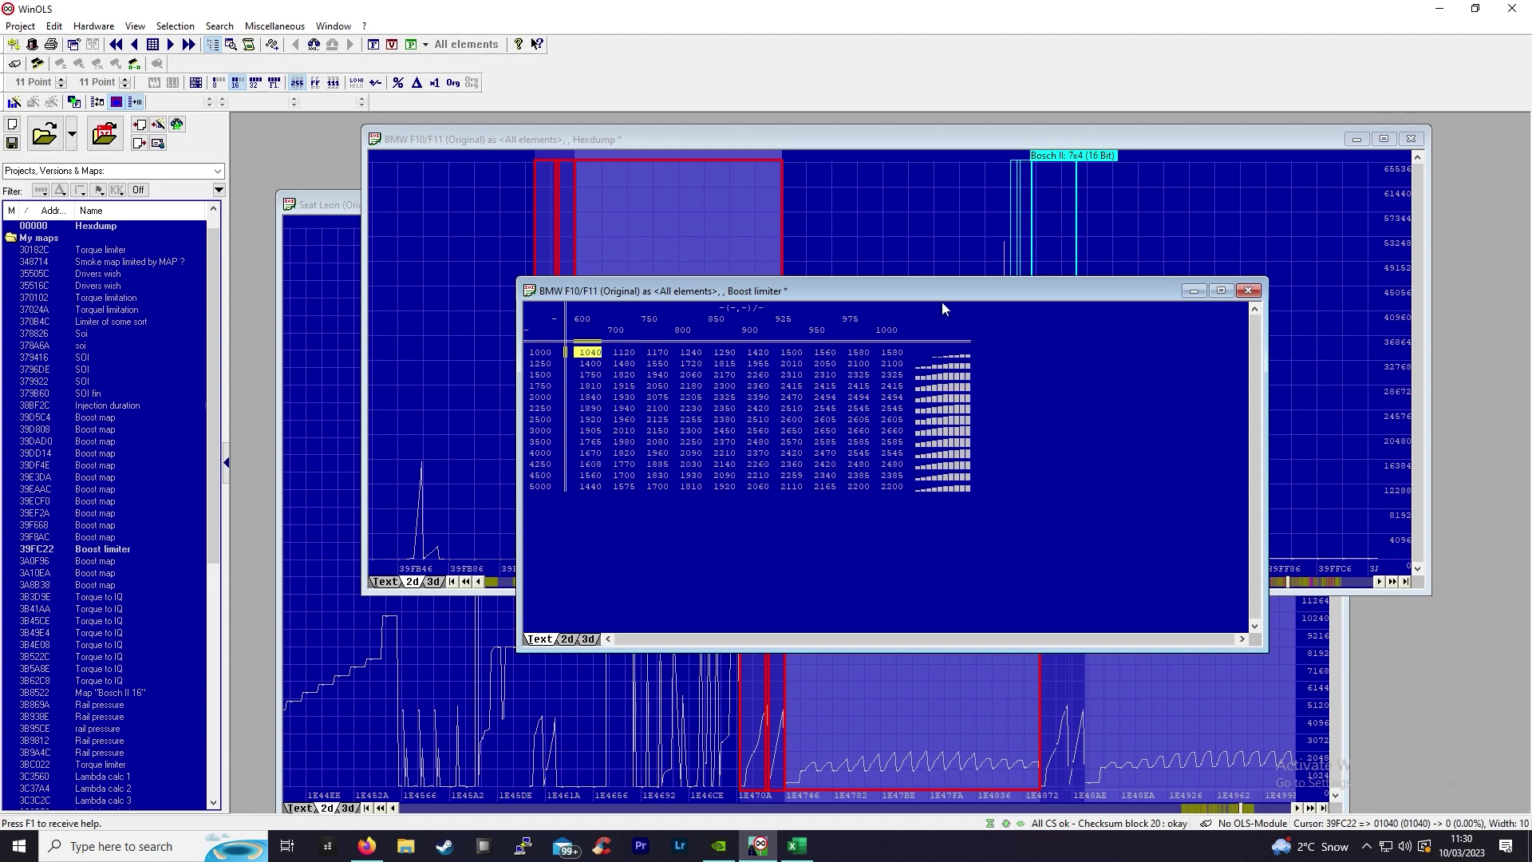
click(885, 354)
click(540, 423)
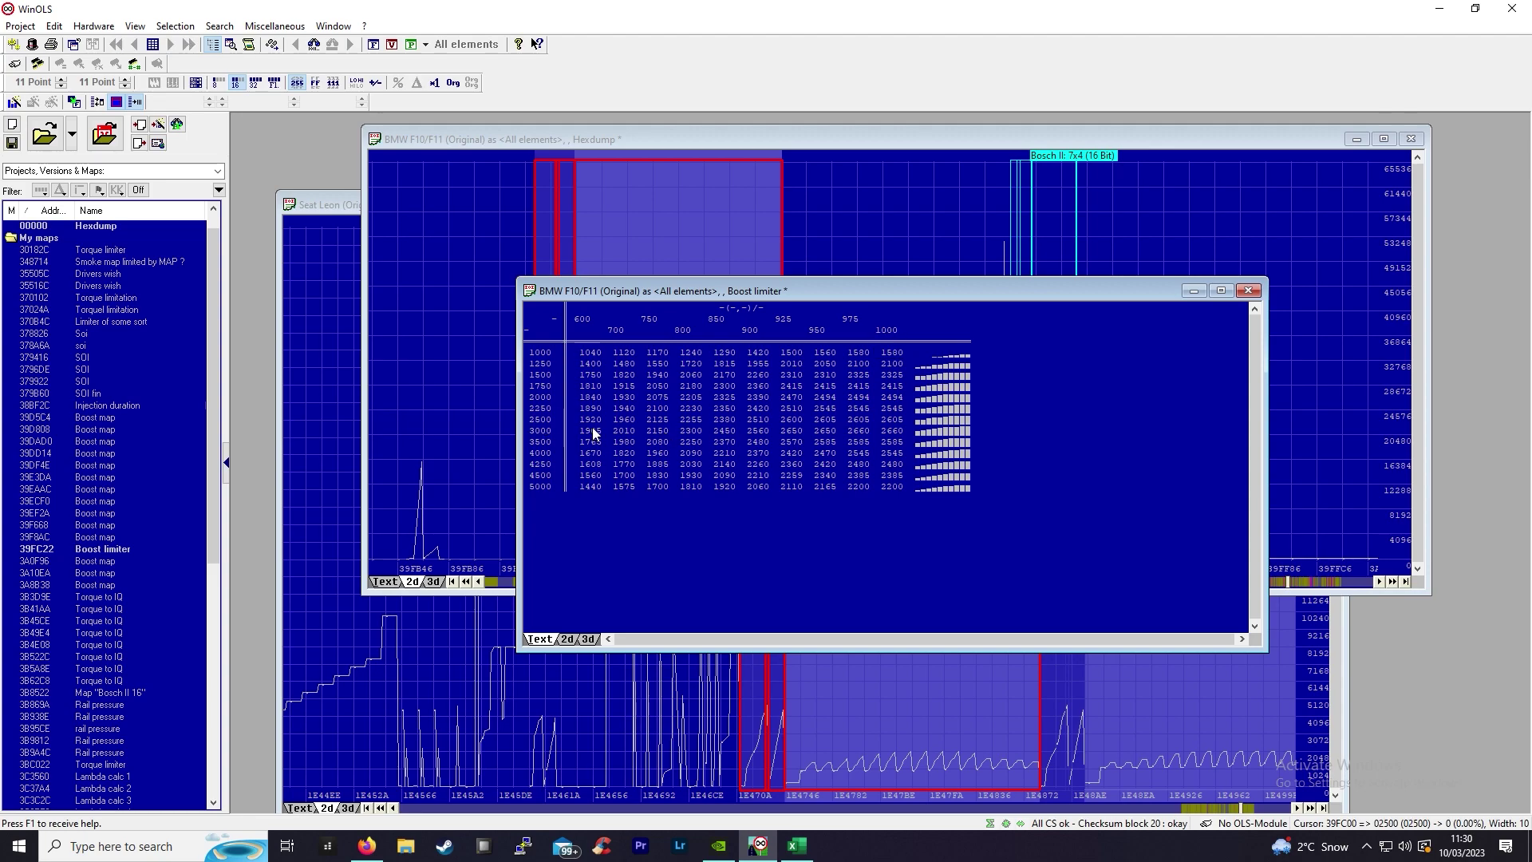
click(890, 431)
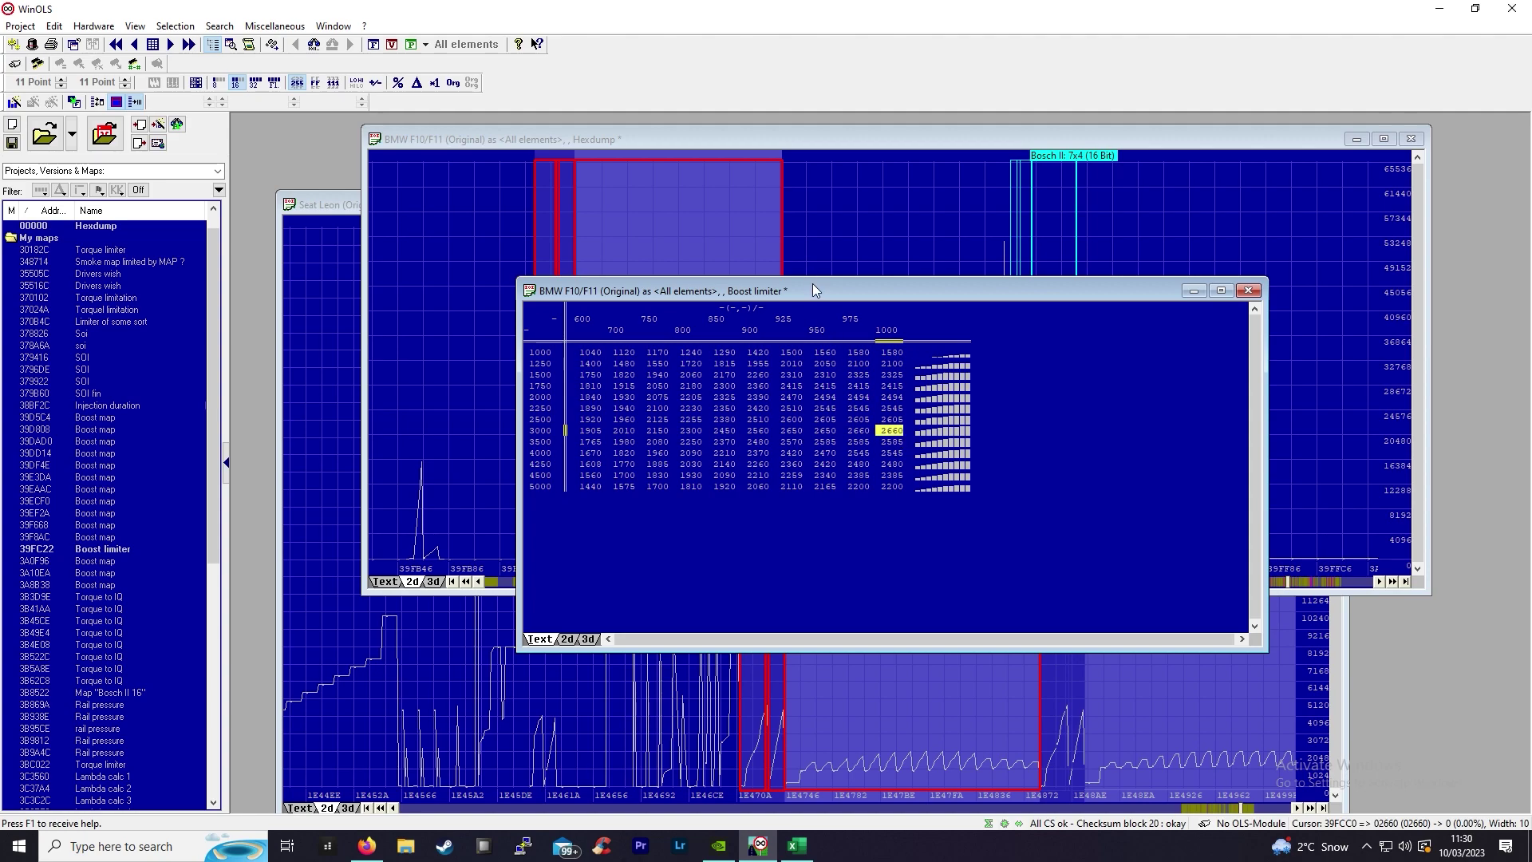
Open BMW boost map 39D5C4 beside the boost limiter and select its cells at 2500–3000 rpm in the 70 and 75 columns.
drag(812, 284, 1000, 293)
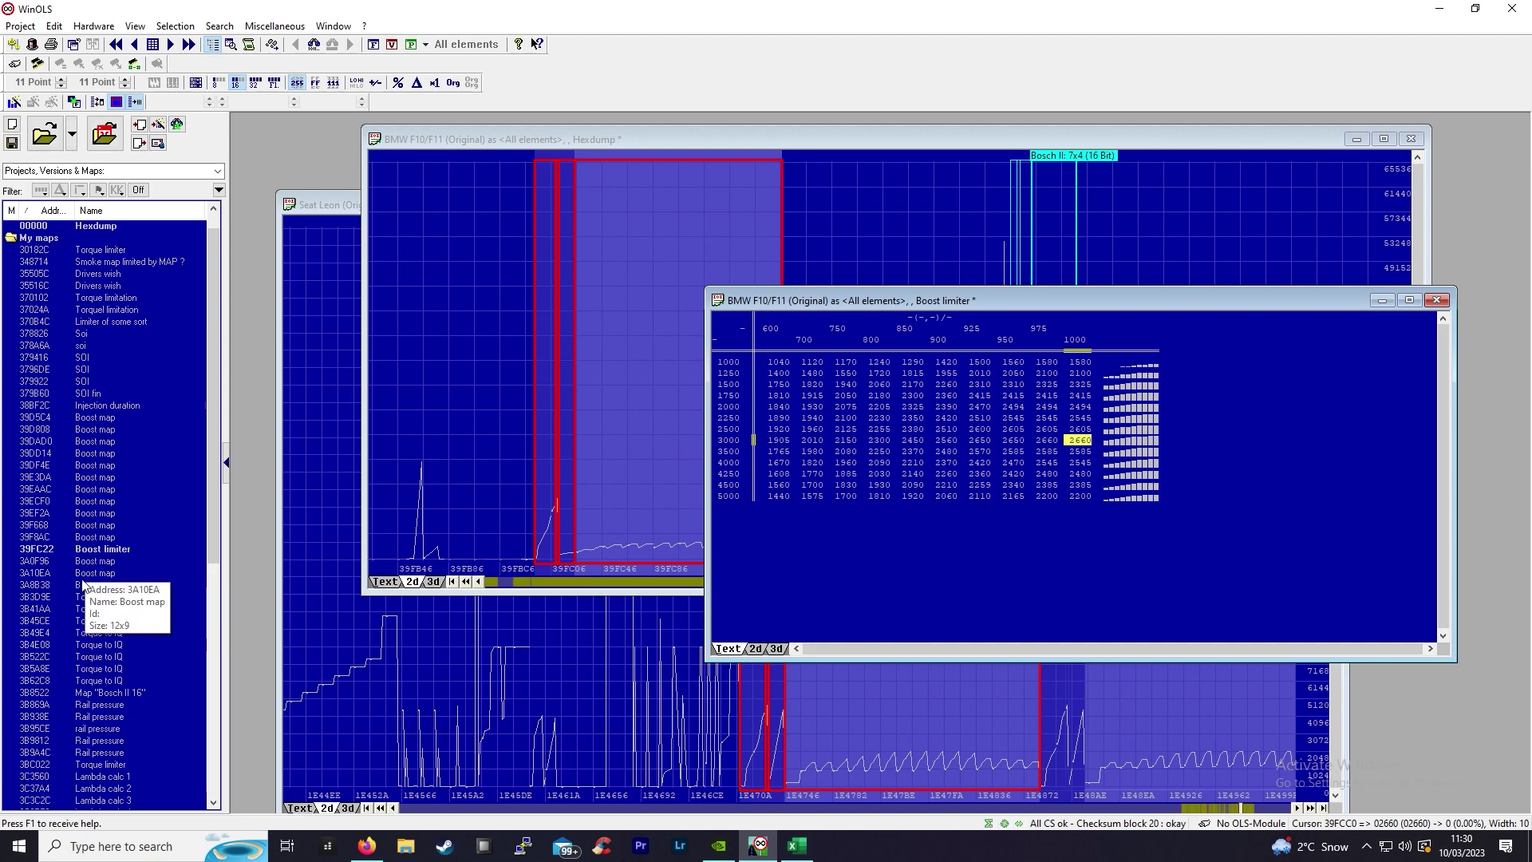
click(38, 420)
double_click(38, 422)
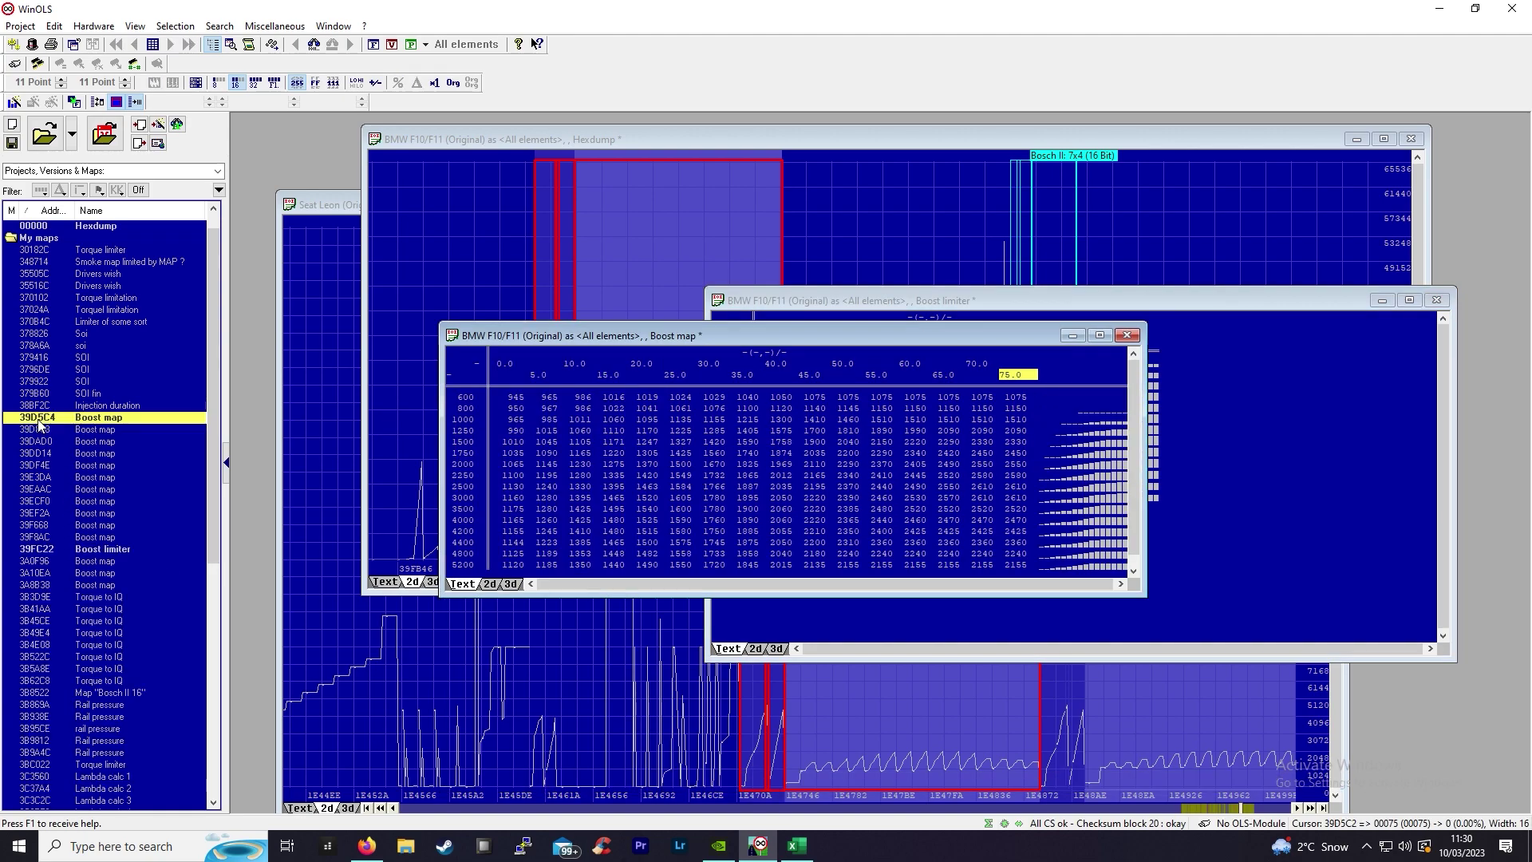
drag(871, 321, 730, 303)
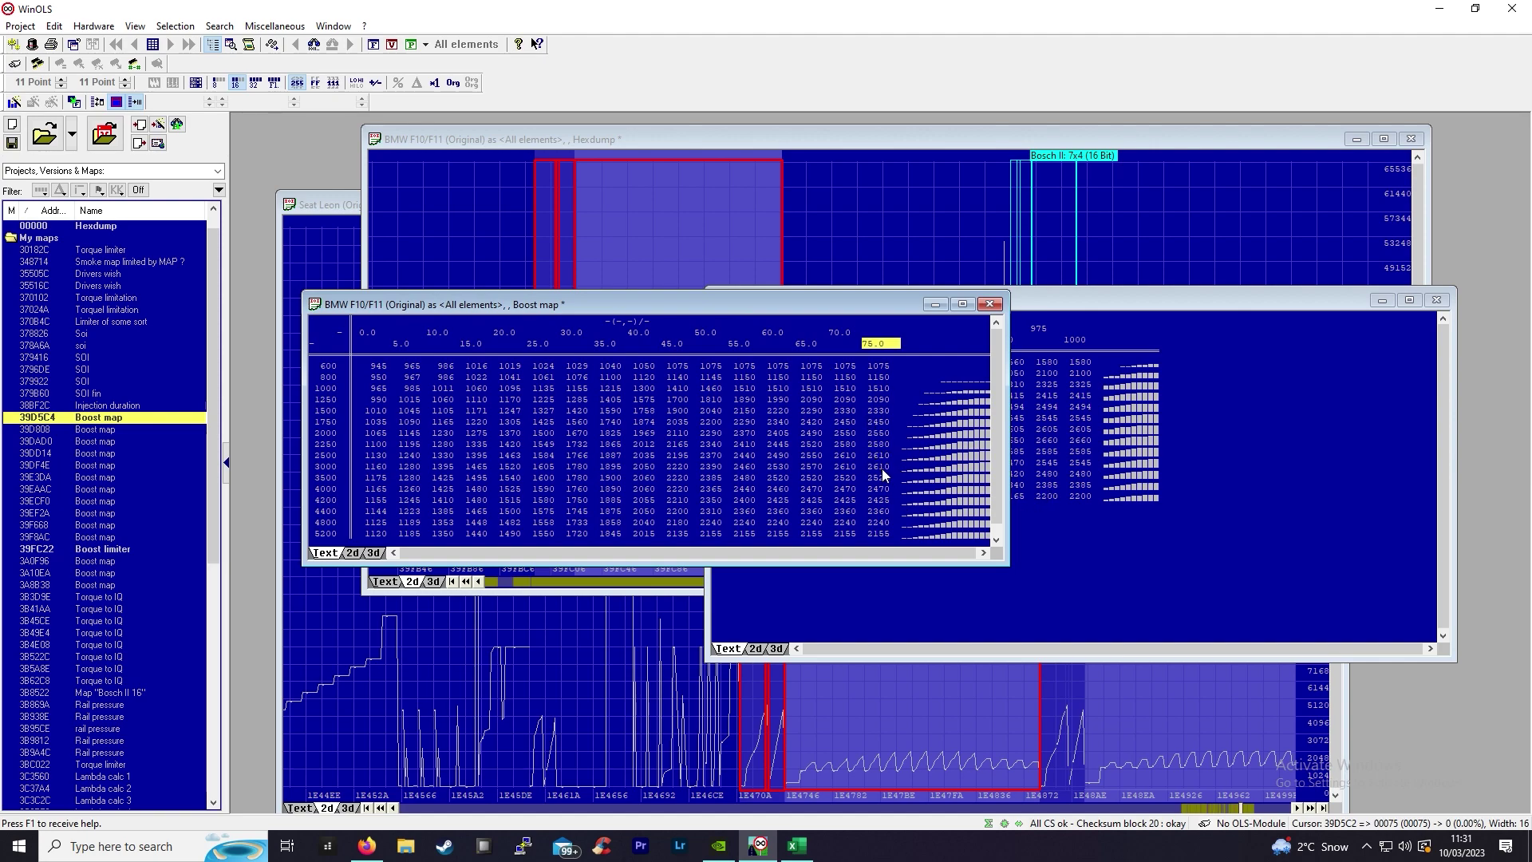
drag(882, 455, 878, 466)
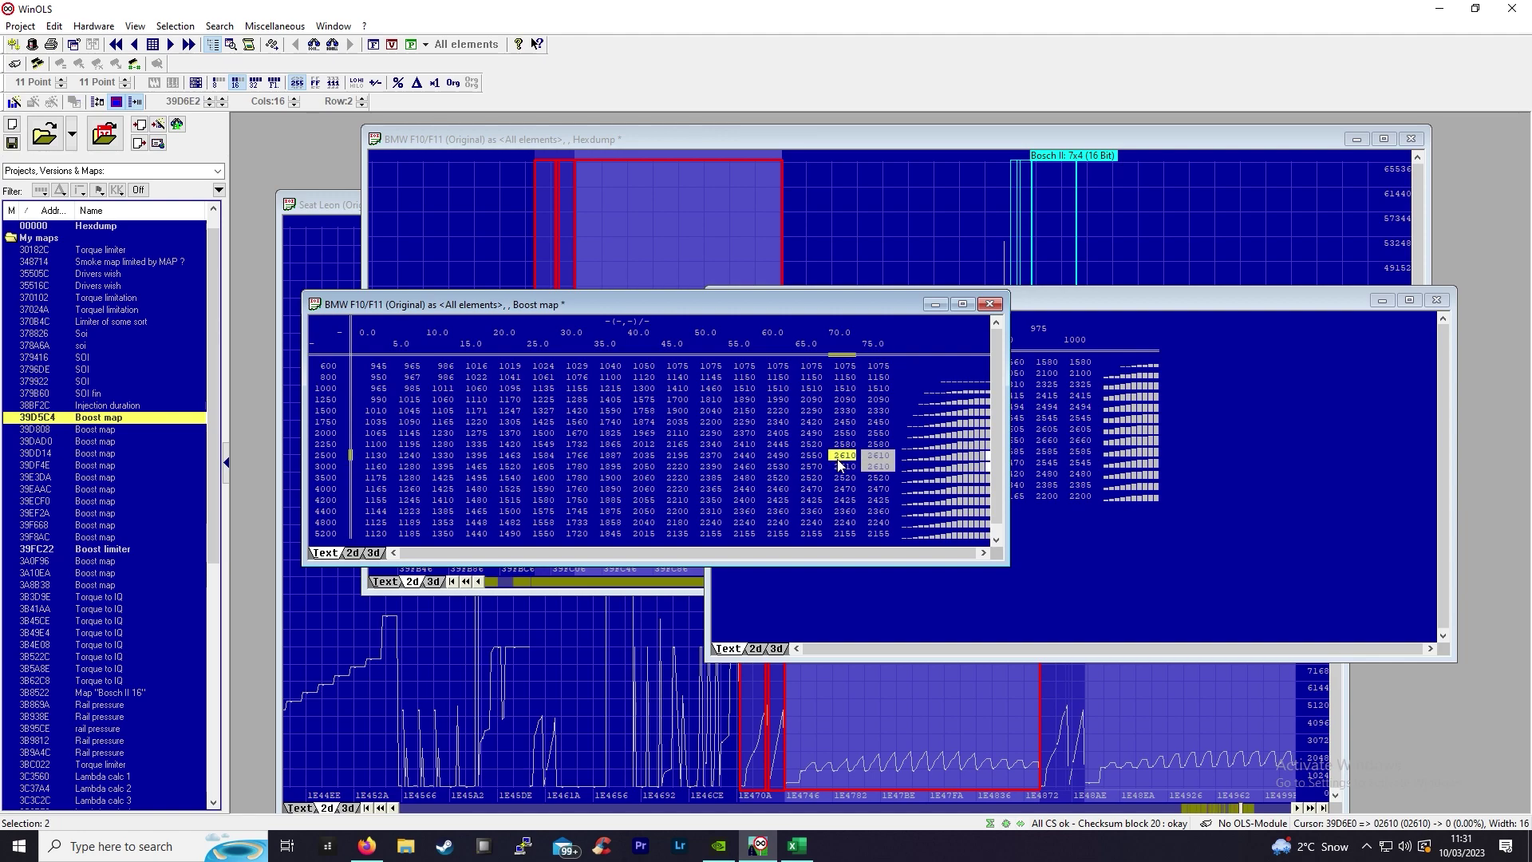
key(shift+Left)
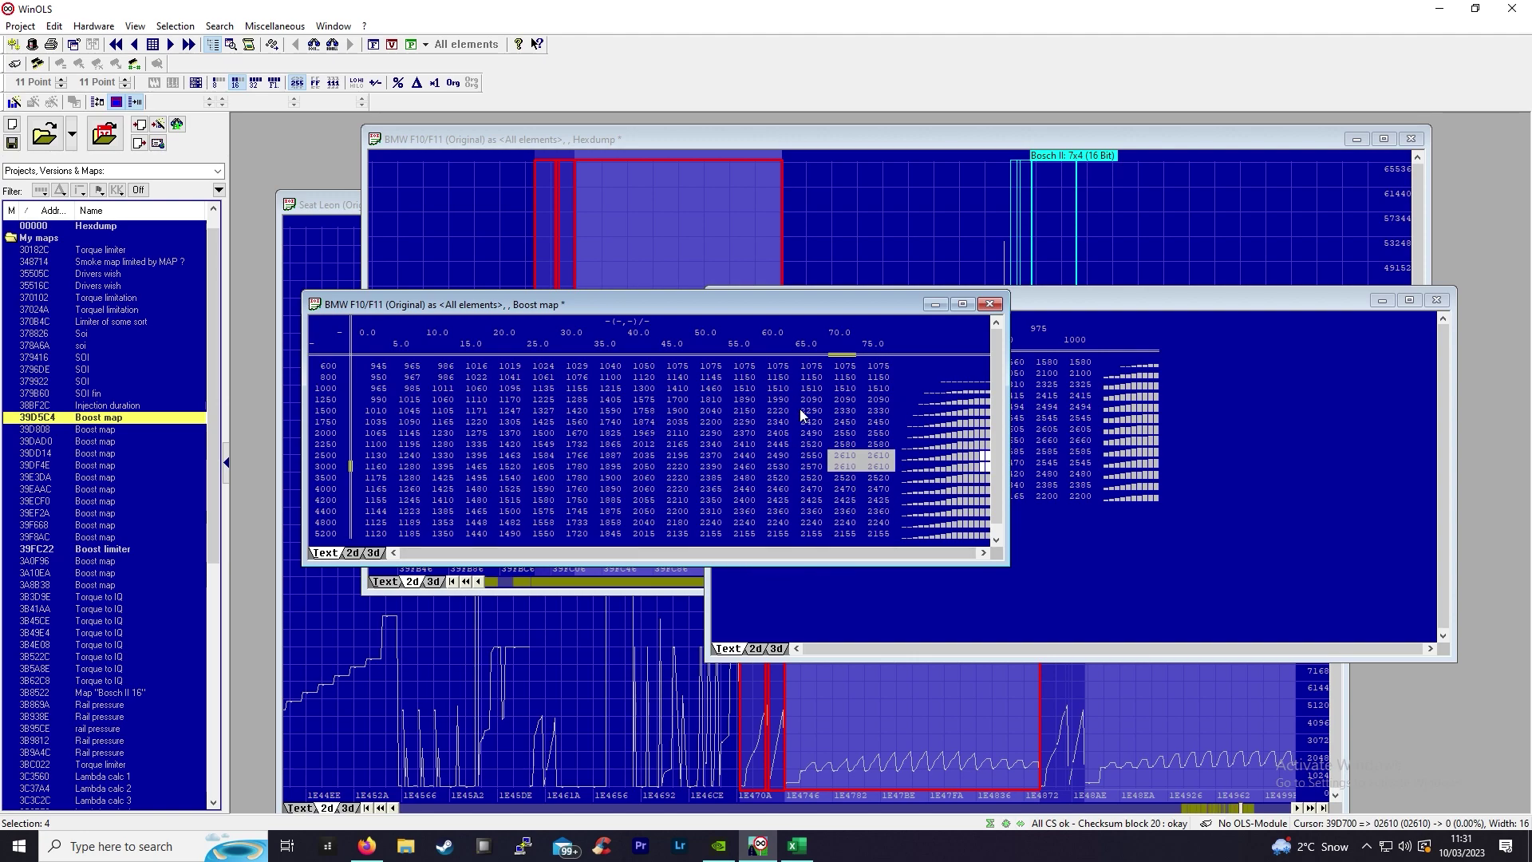
Select the boost limiter's 3000 rpm cells from 925 to 1000 and place its window beside the boost map for comparison.
click(1094, 313)
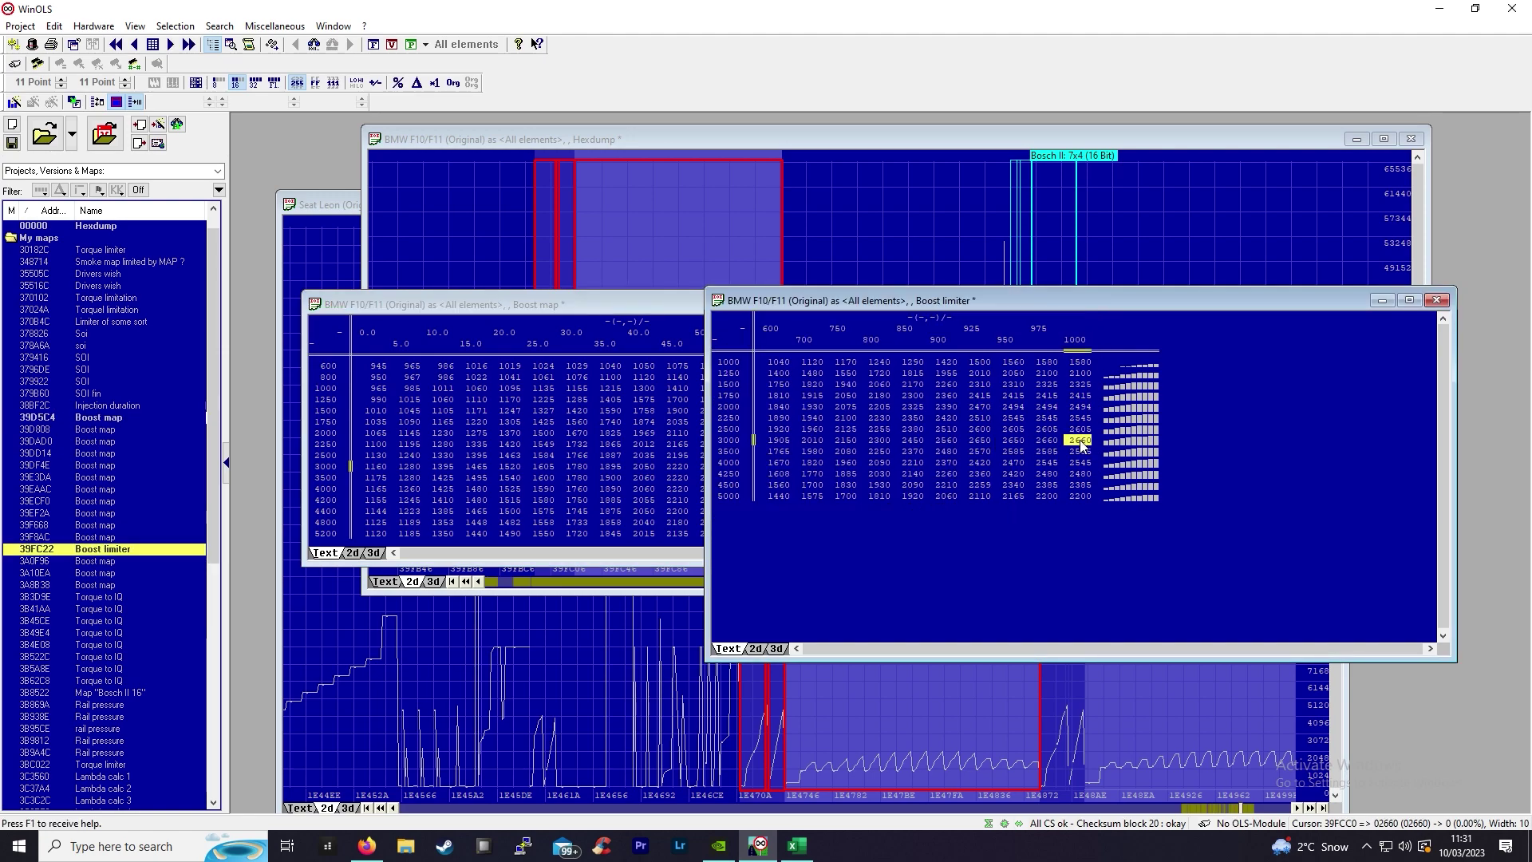
drag(1080, 440, 983, 441)
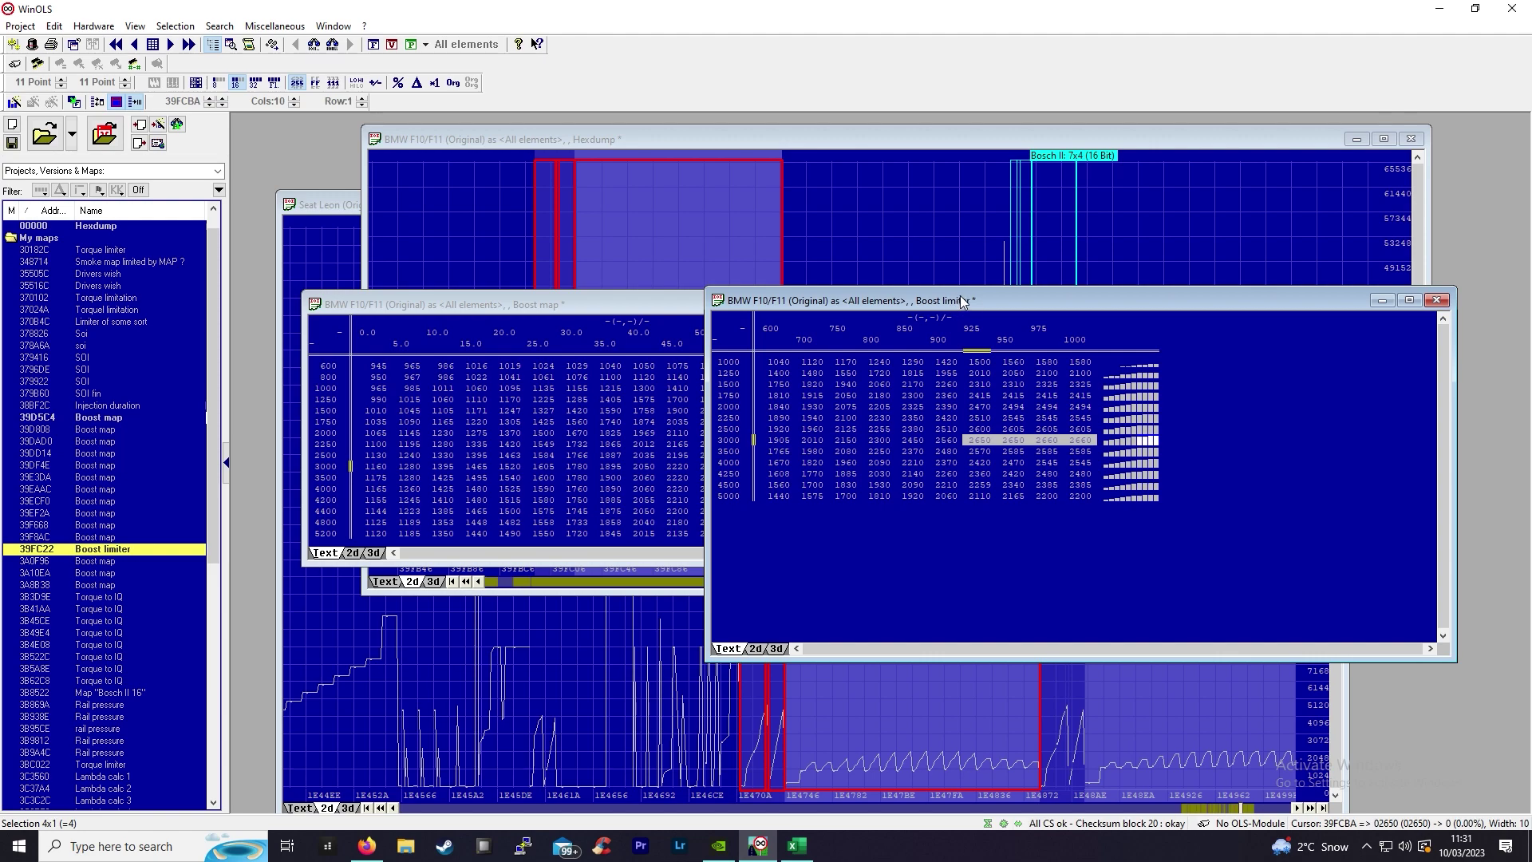
drag(963, 295, 1029, 279)
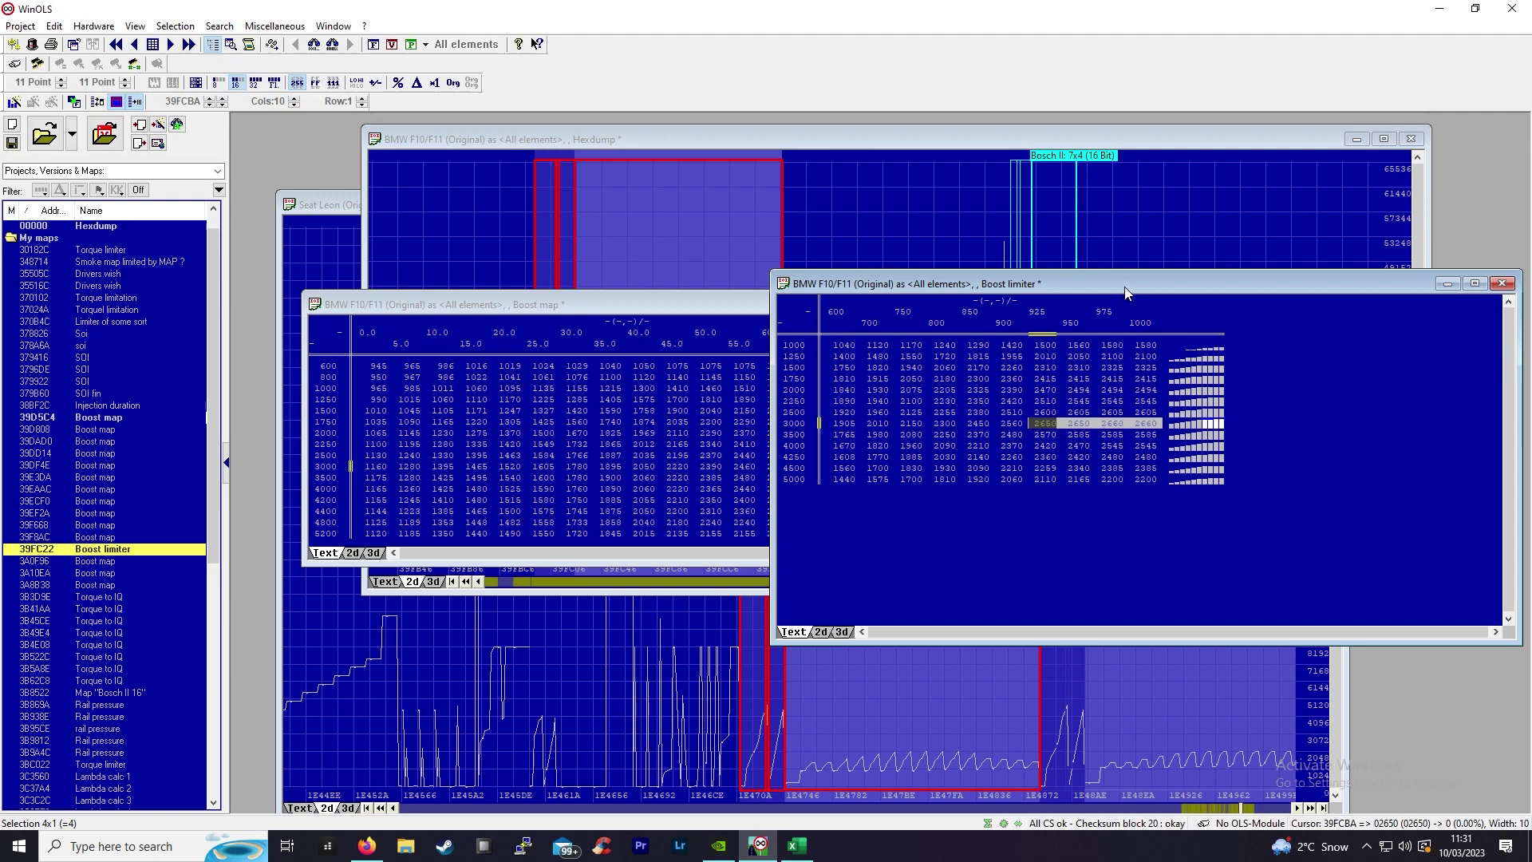
drag(1129, 291, 1306, 265)
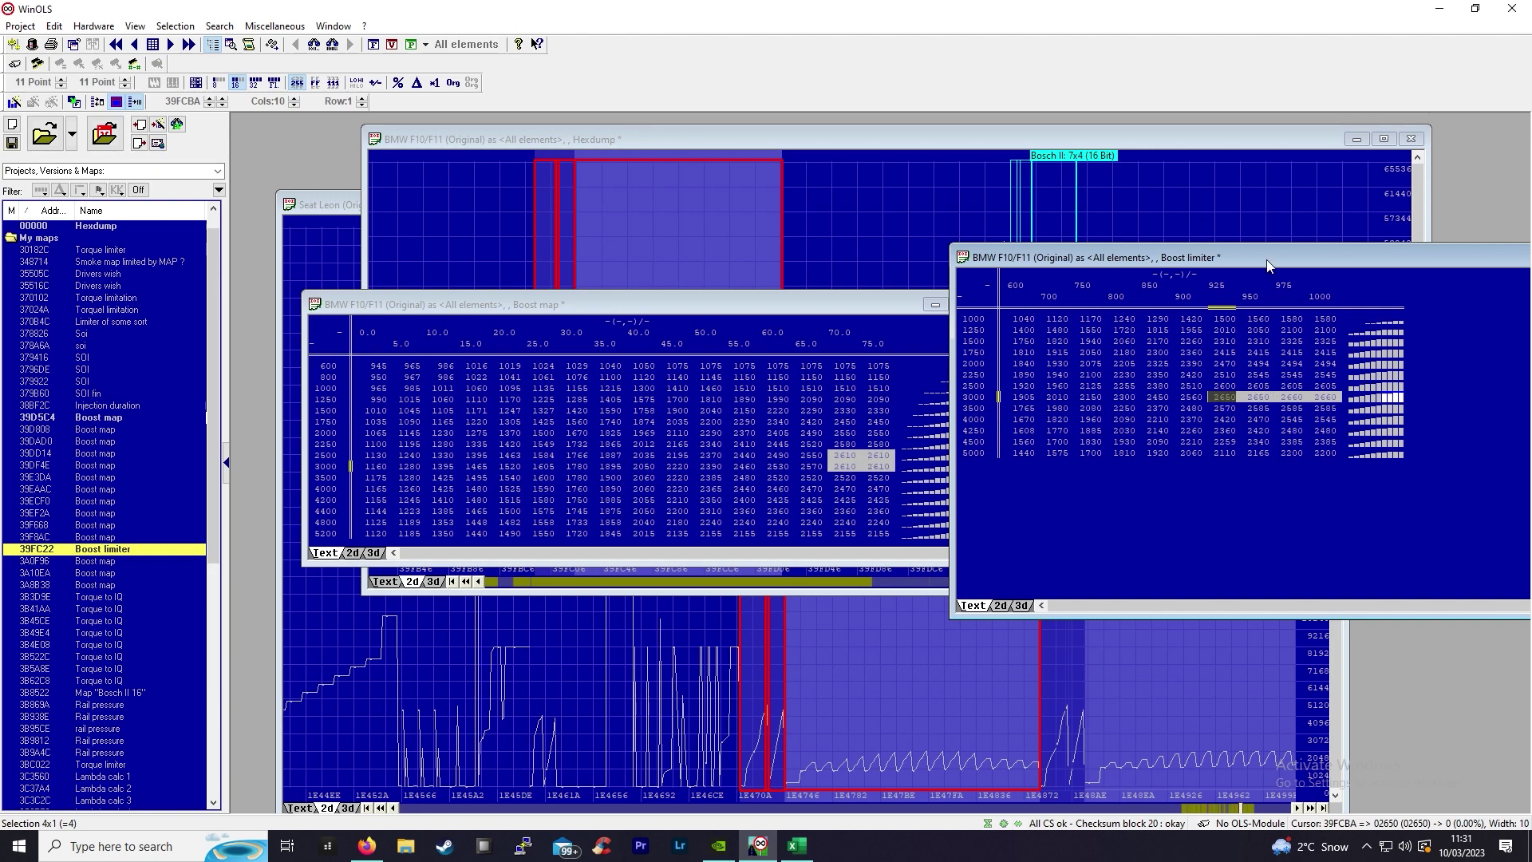
drag(1258, 260, 1230, 308)
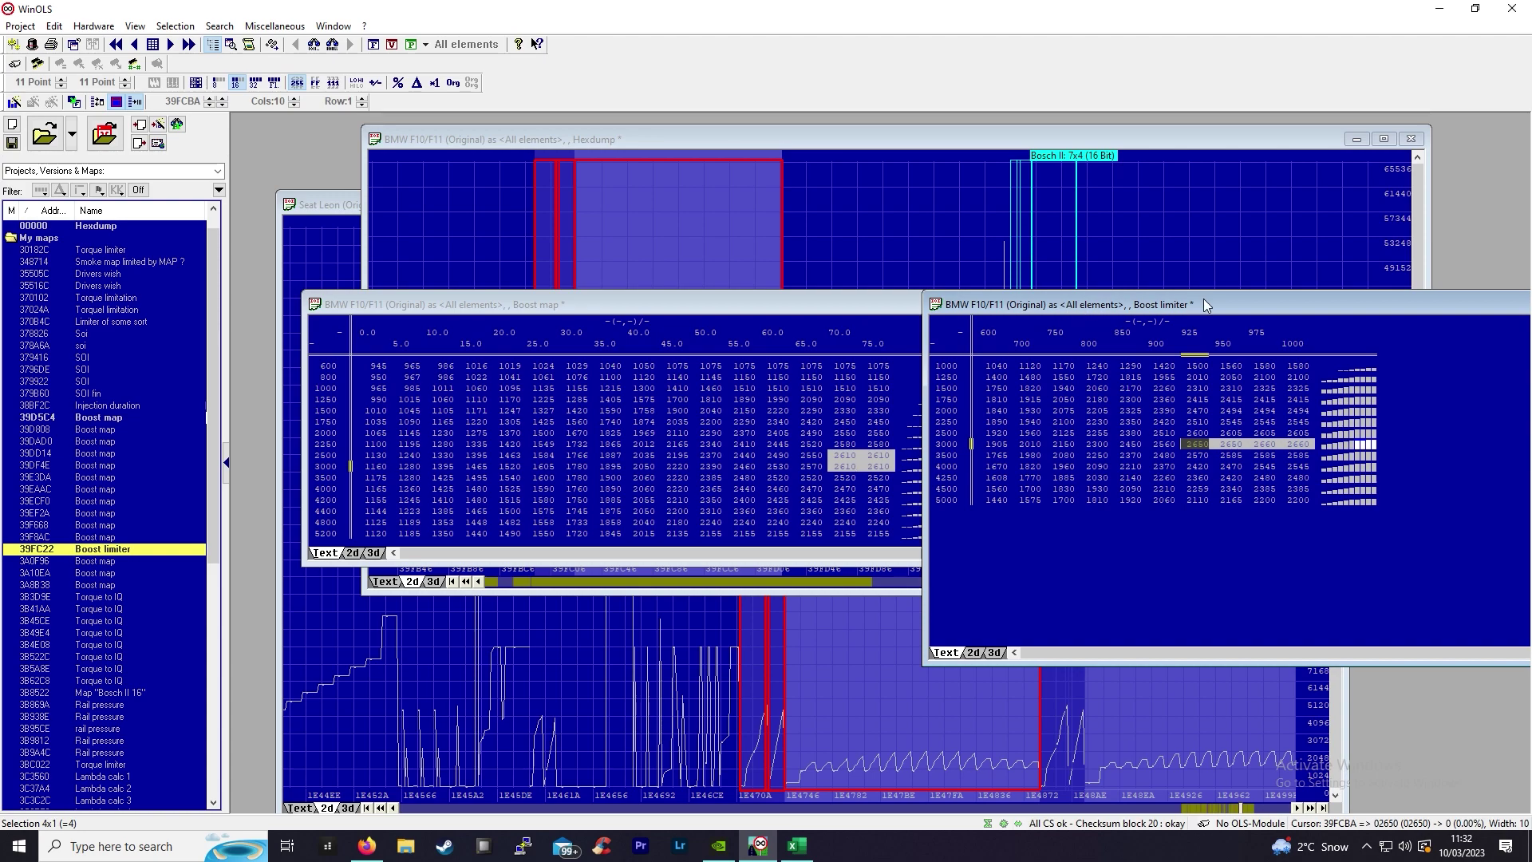
Close the BMW boost limiter and the BMW boost map.
drag(1204, 298, 880, 251)
click(1300, 258)
click(1300, 258)
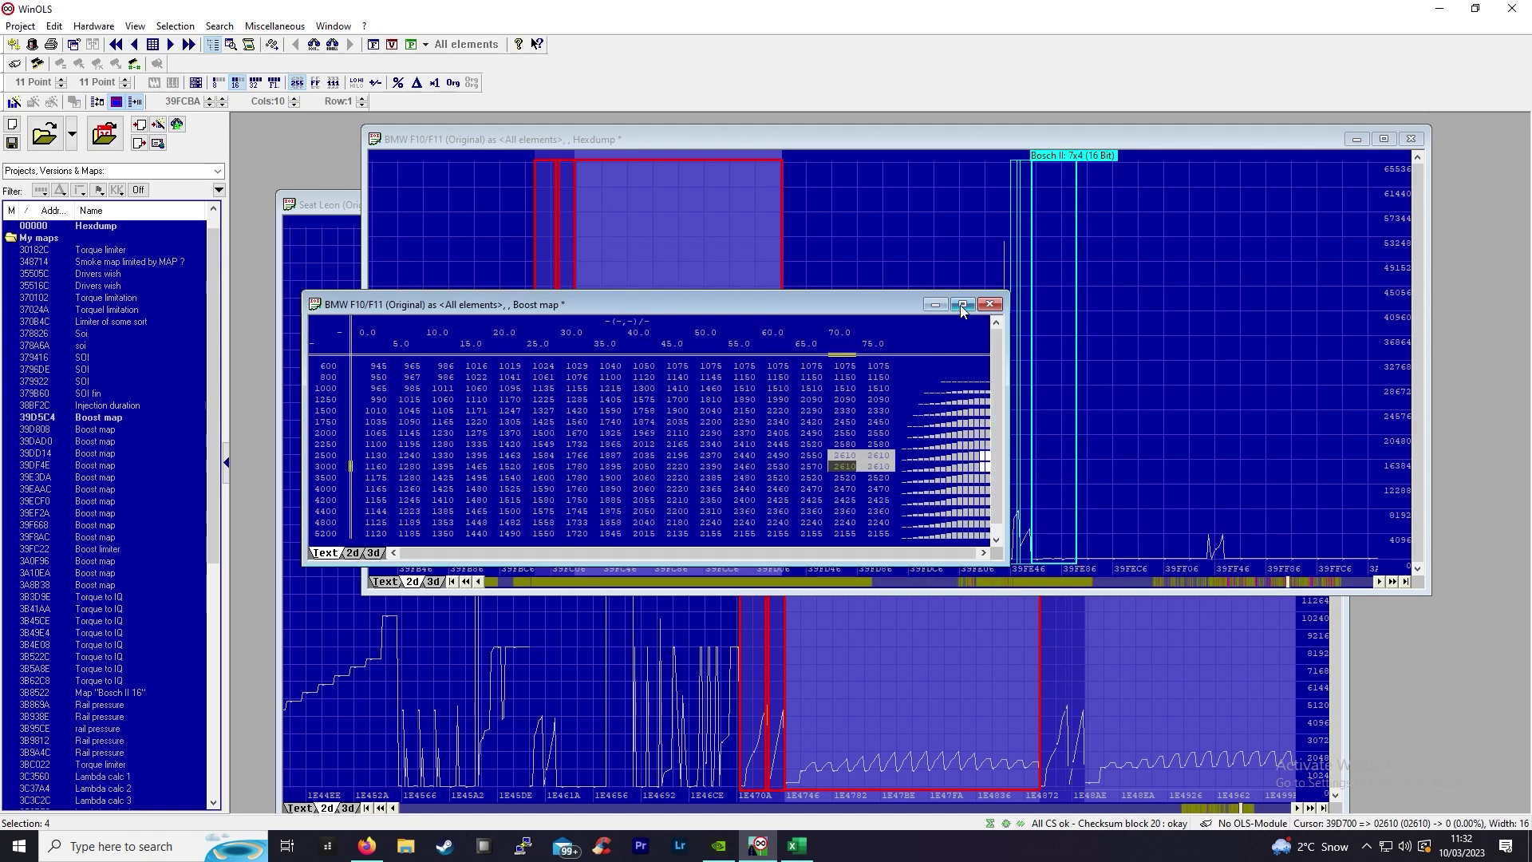
click(989, 304)
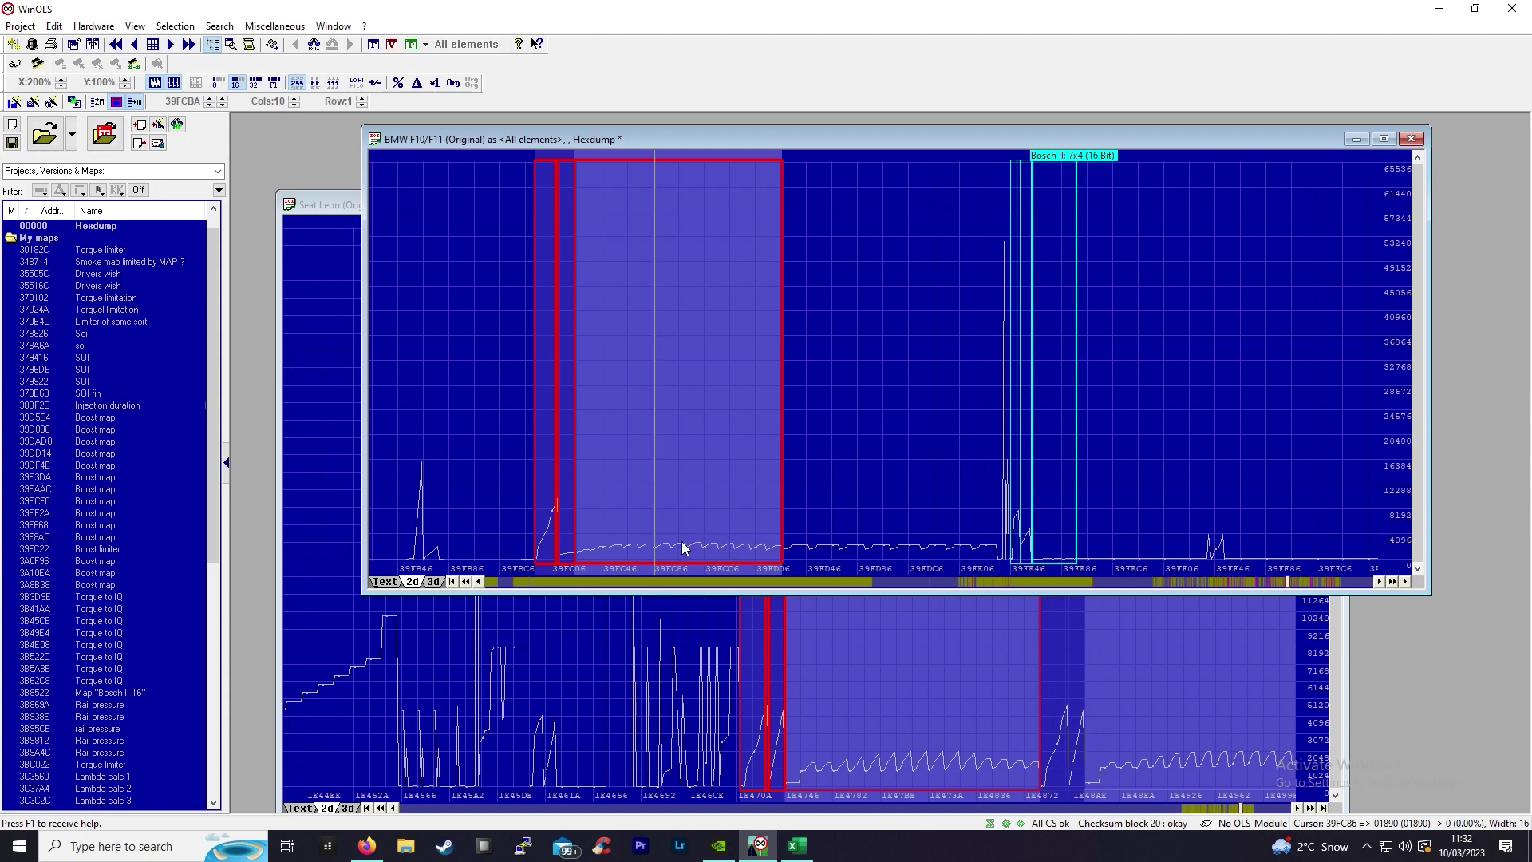
Bring the Seat Leon hexdump to the front and examine the region holding its boost maps around 1E4744 and 1E48BC.
click(762, 719)
scroll(943, 724, down, 7)
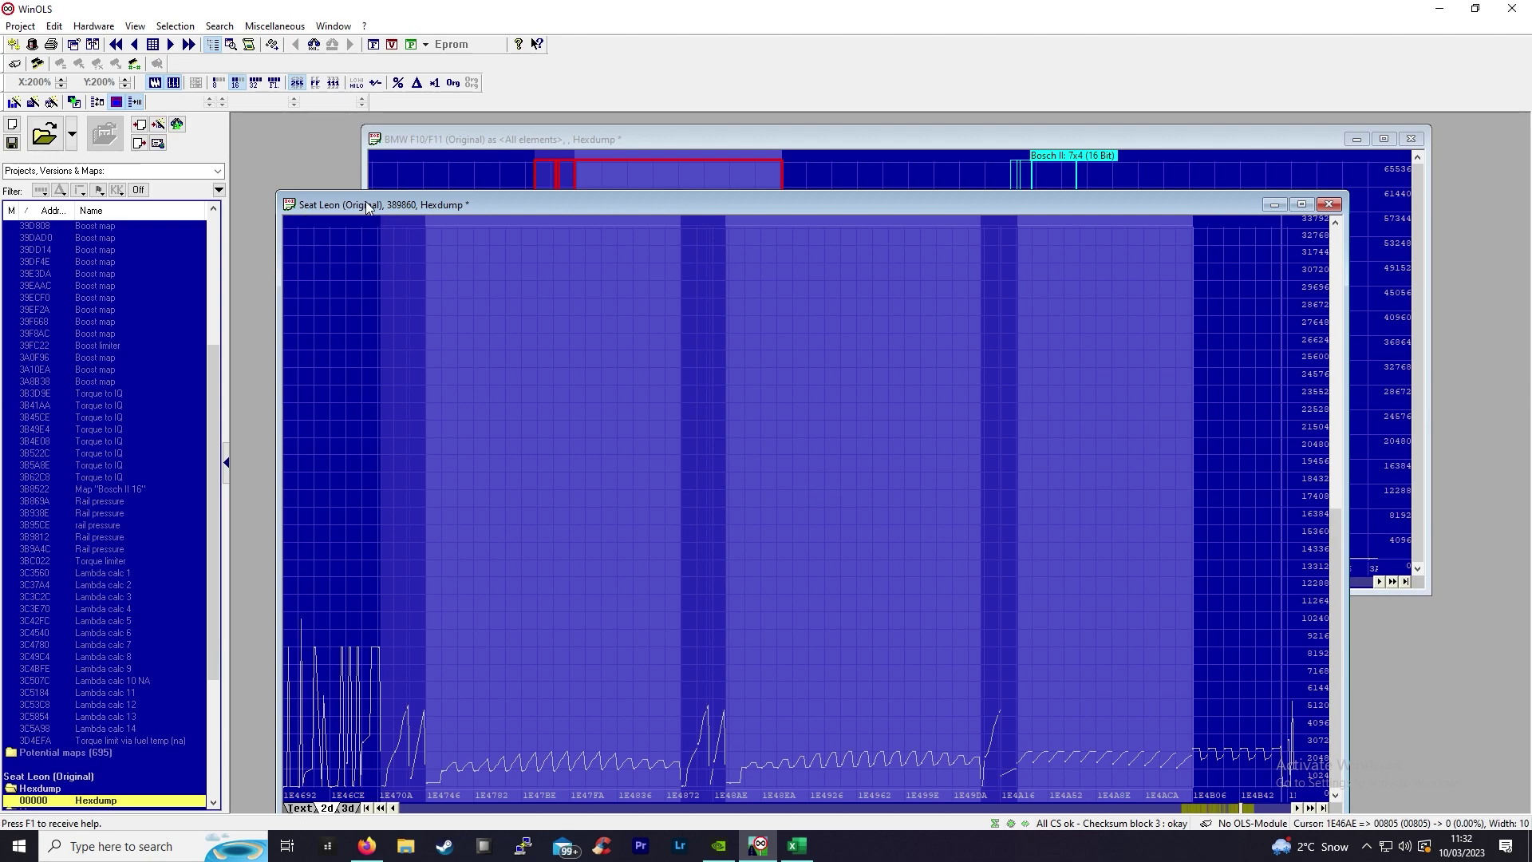
scroll(540, 604, down, 2)
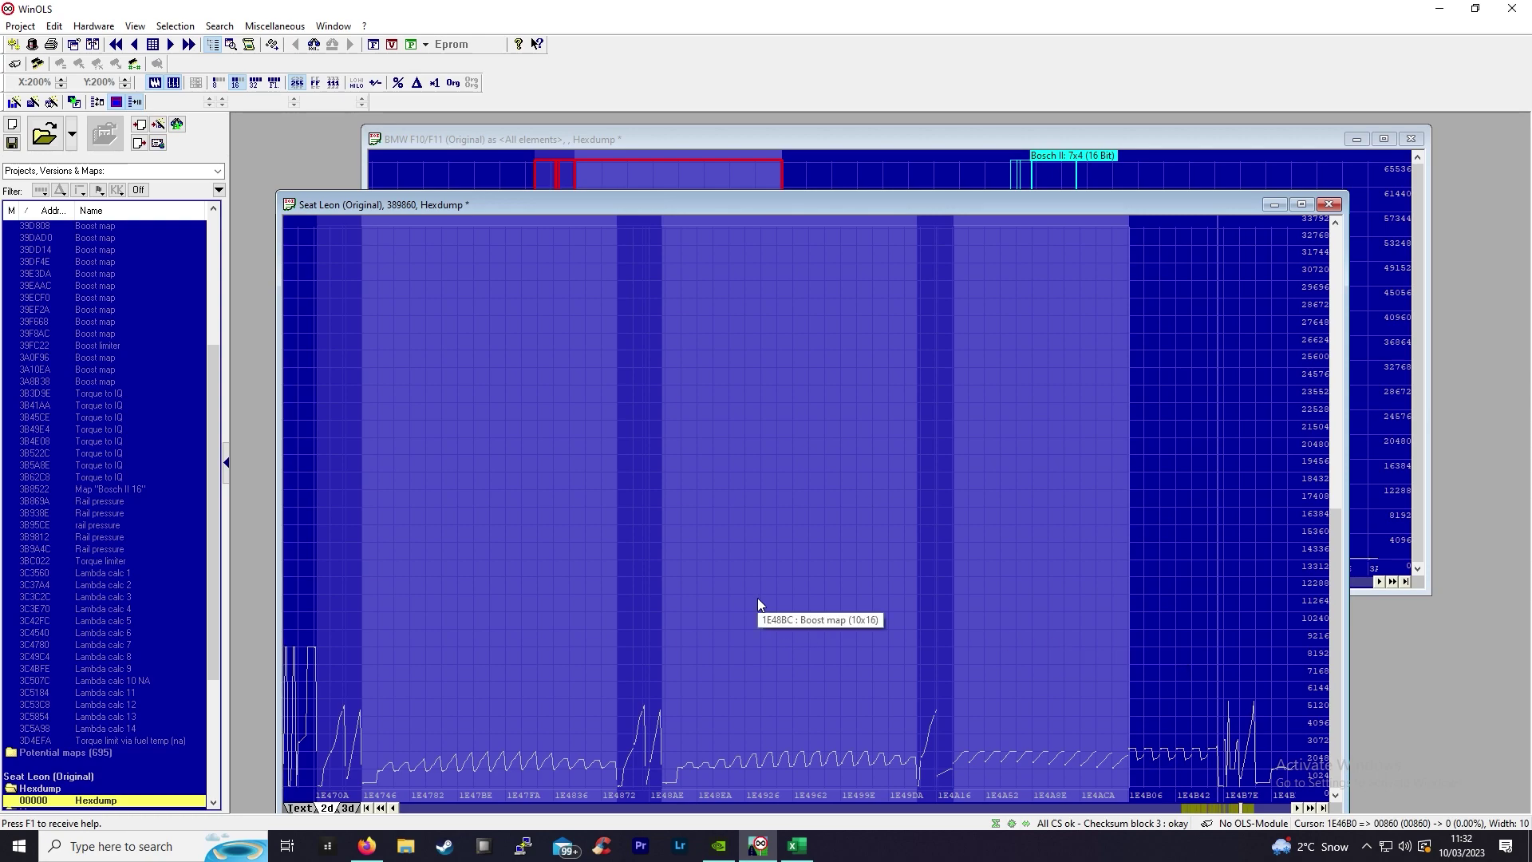
scroll(1039, 663, down, 1)
scroll(1039, 670, down, 1)
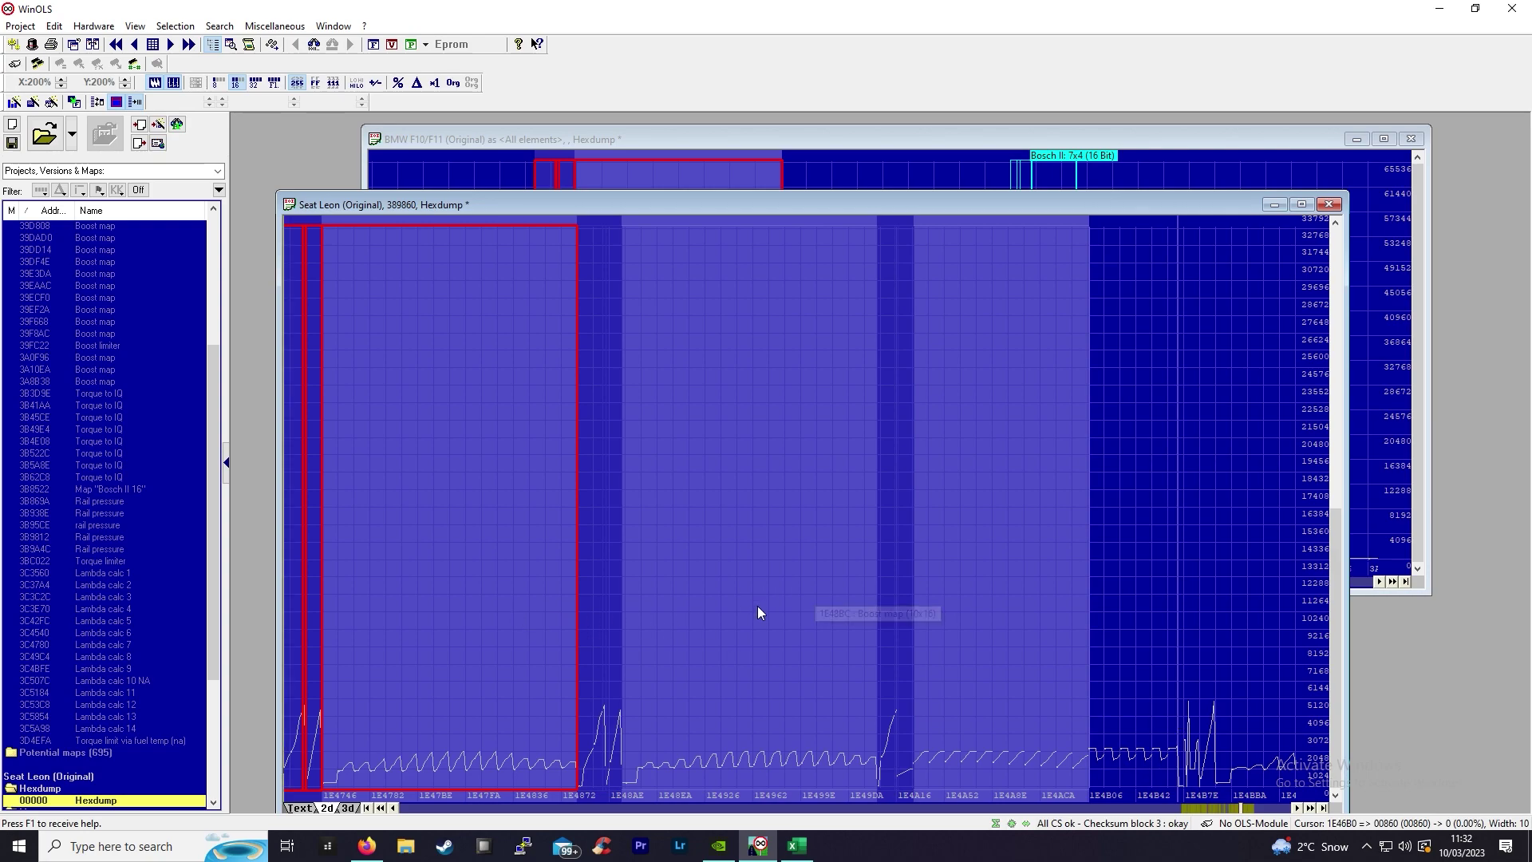
scroll(35, 334, up, 2)
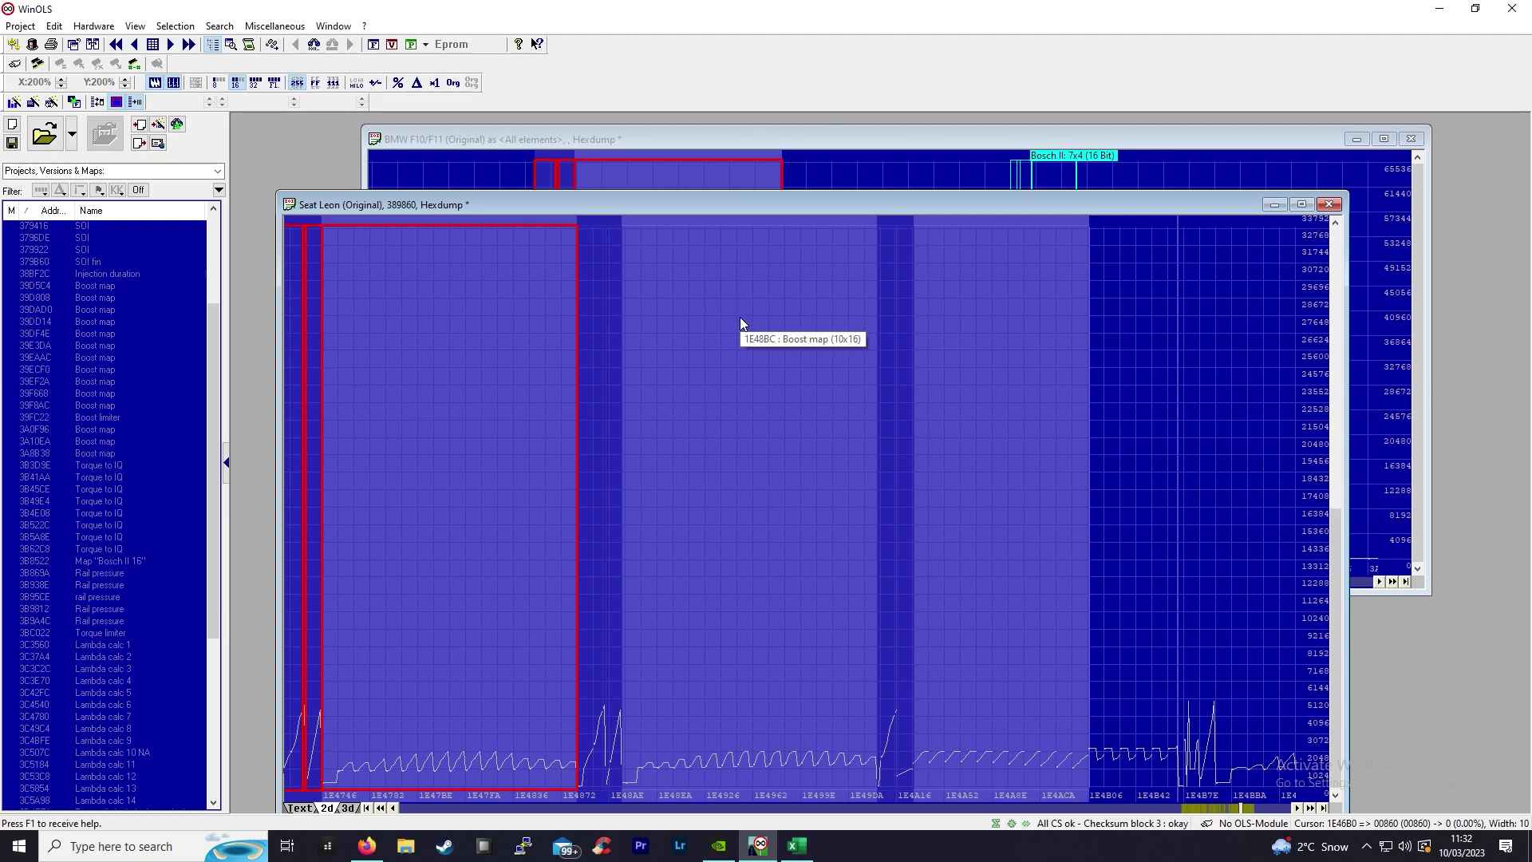
drag(646, 209, 728, 190)
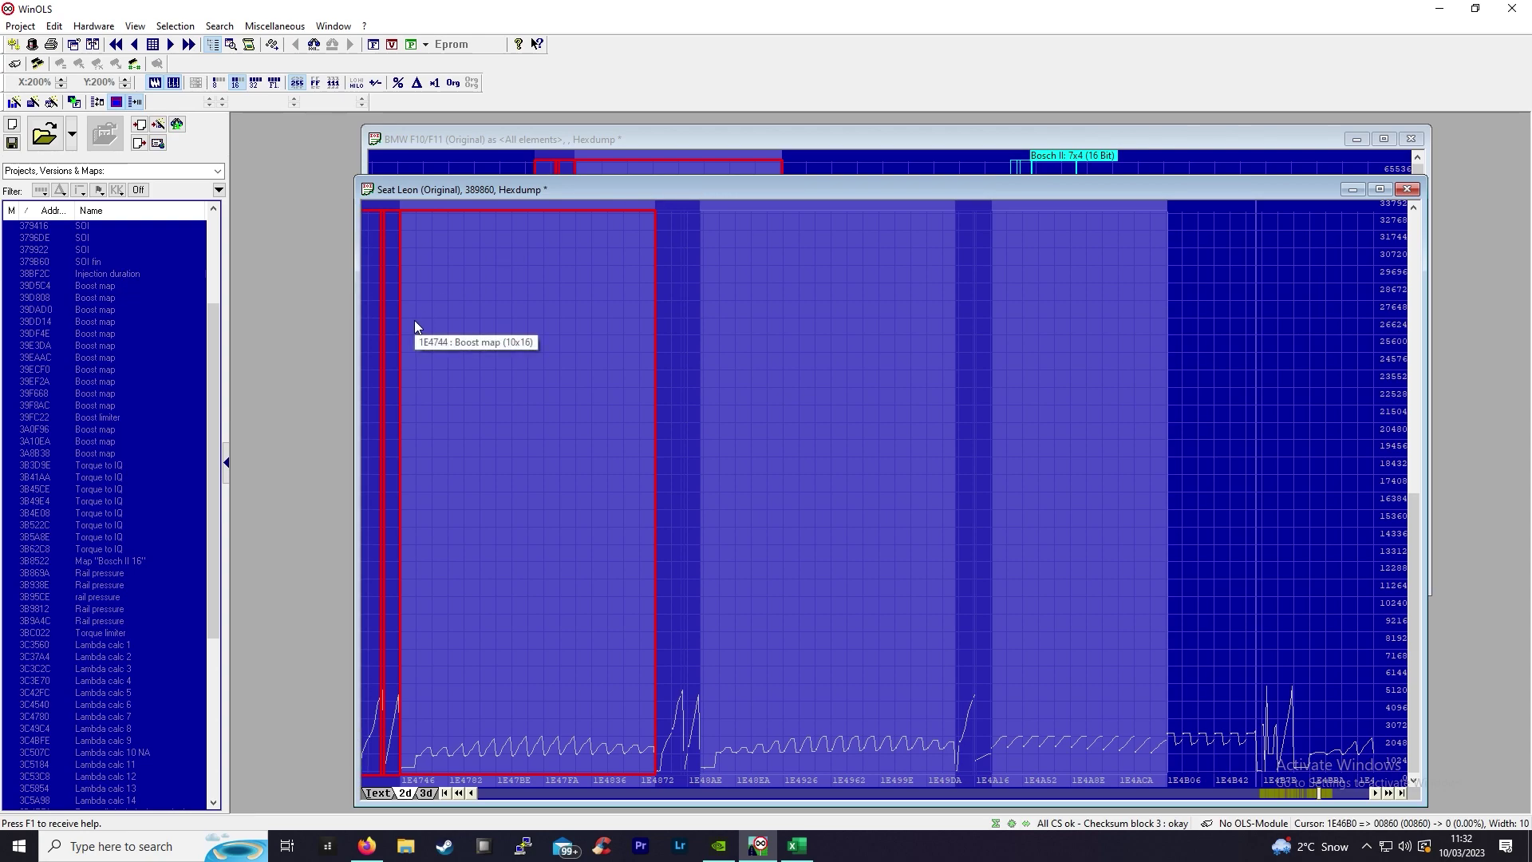
scroll(490, 540, up, 2)
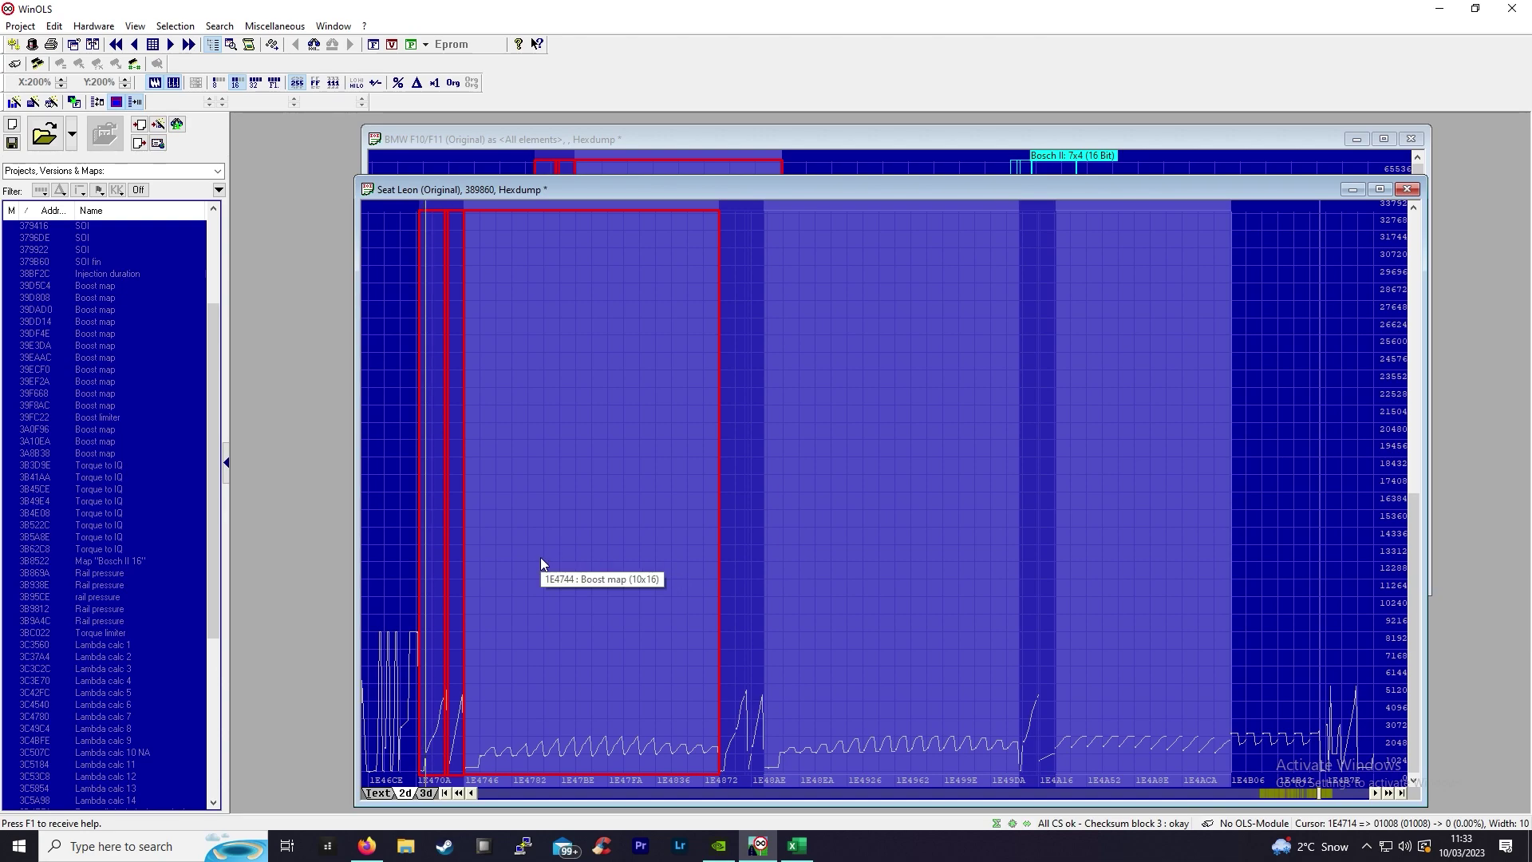
Open Seat Leon boost map 1E4744, set its X-axis factor to 0.01 and precision to 1, and close it after review.
double_click(586, 536)
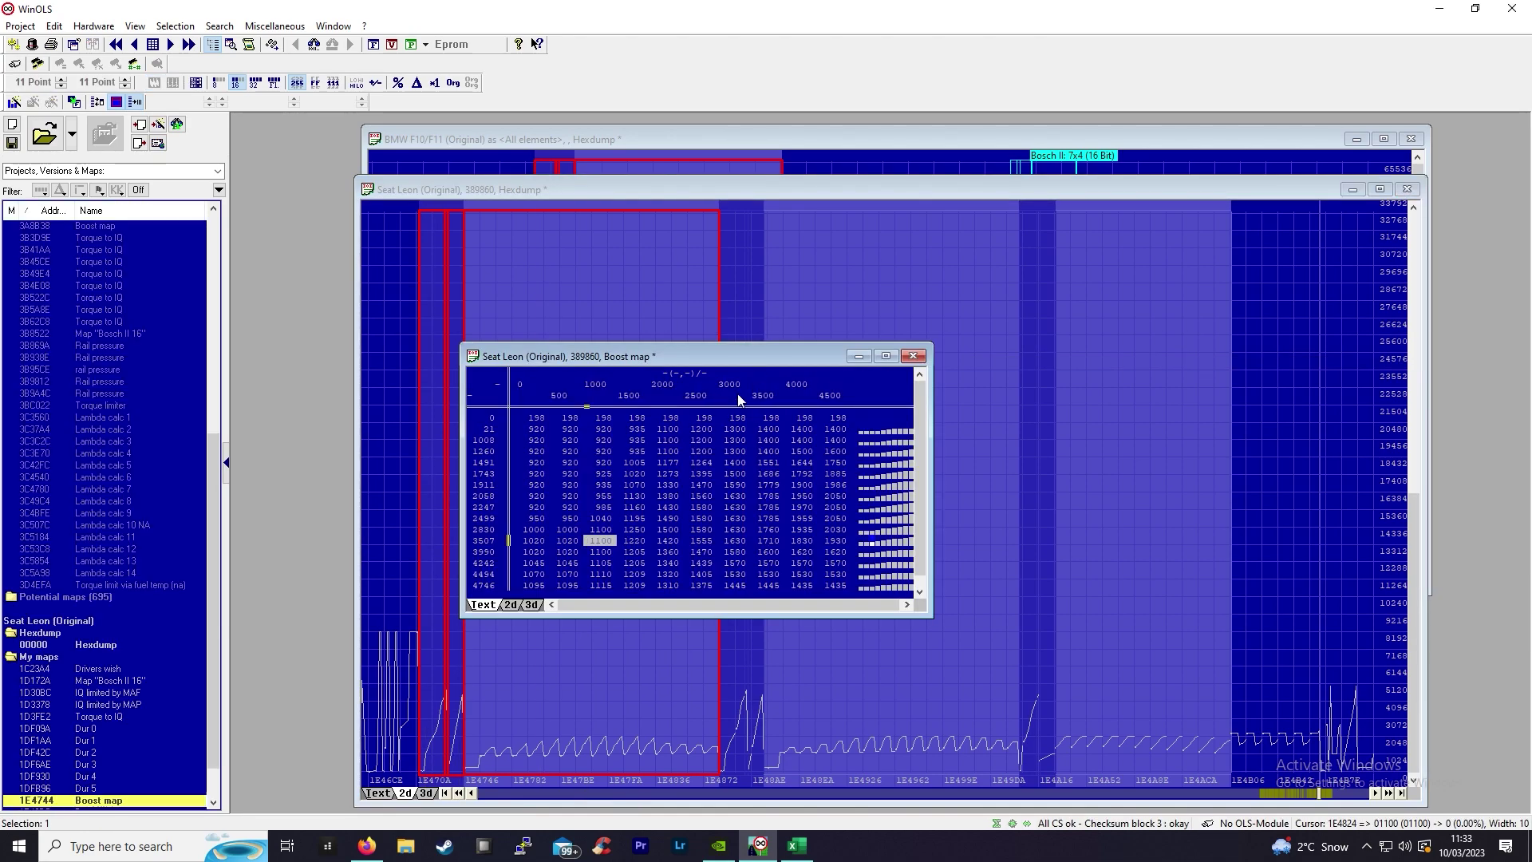
click(833, 399)
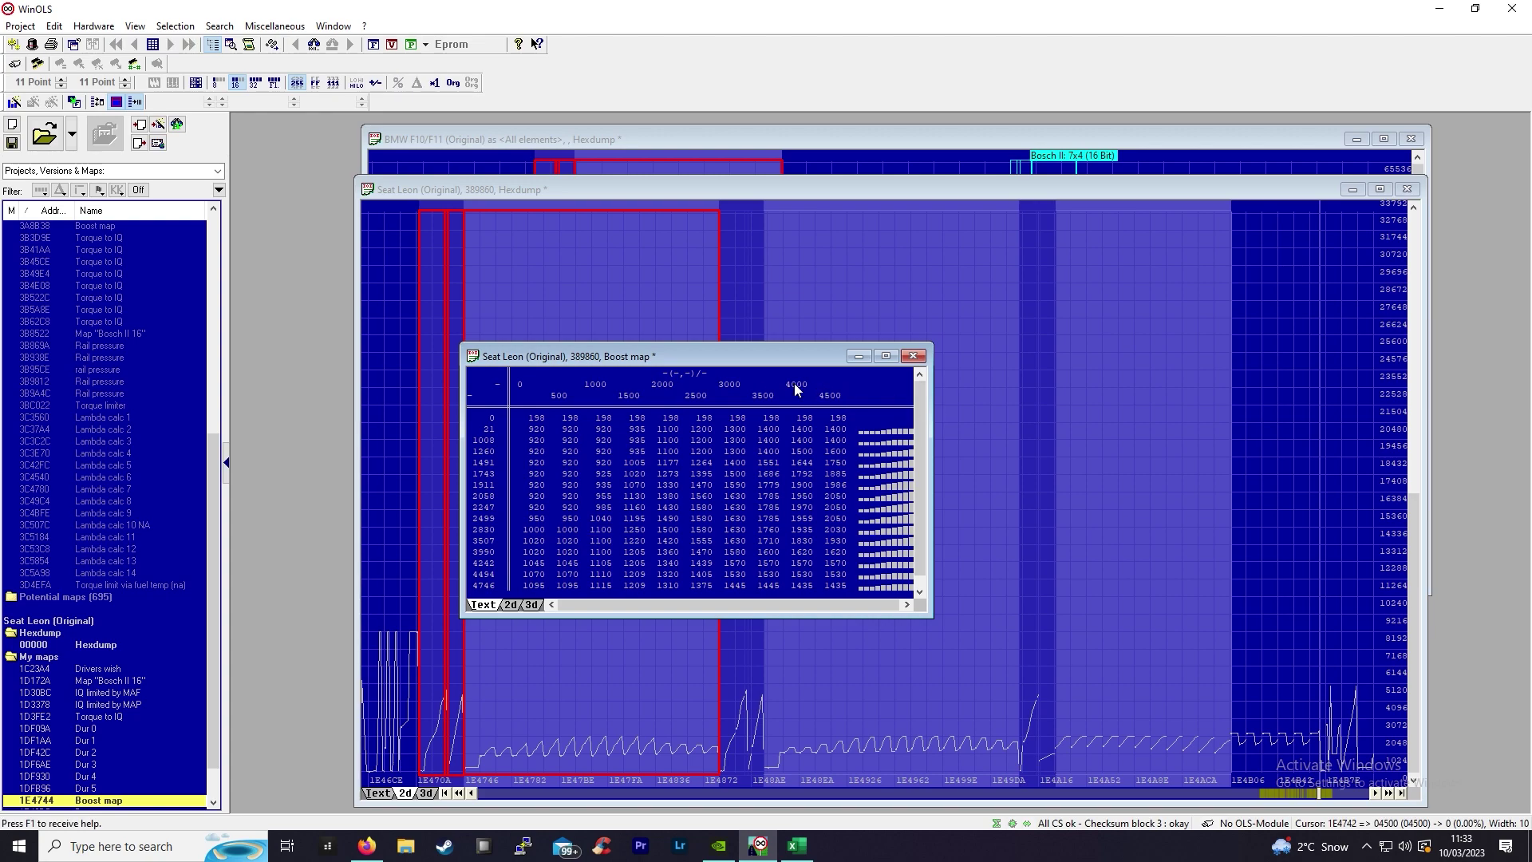
double_click(830, 394)
double_click(772, 503)
text(.01)
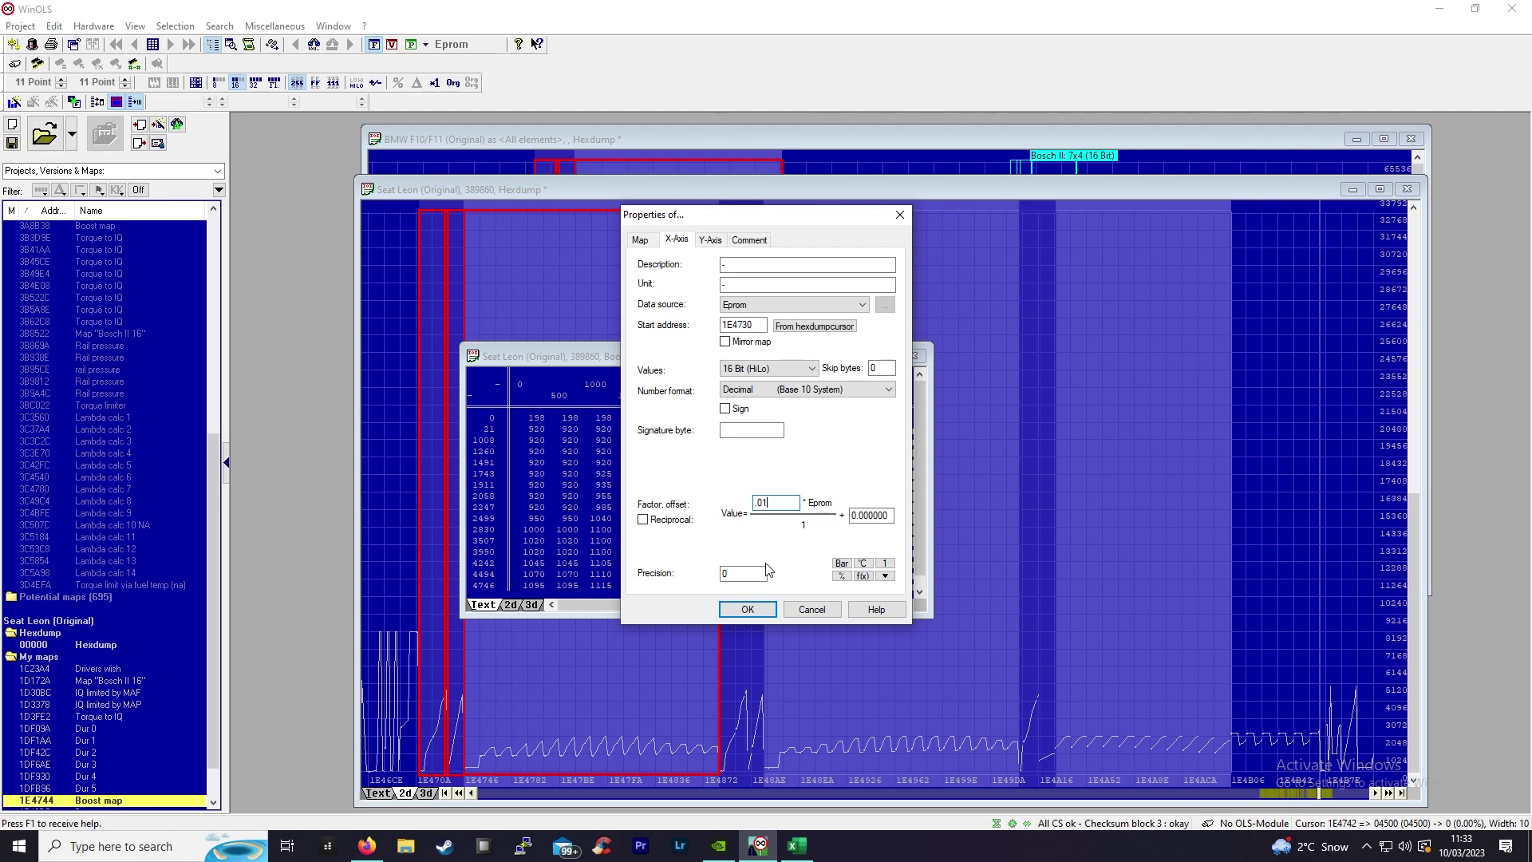
click(766, 572)
text(1)
click(748, 609)
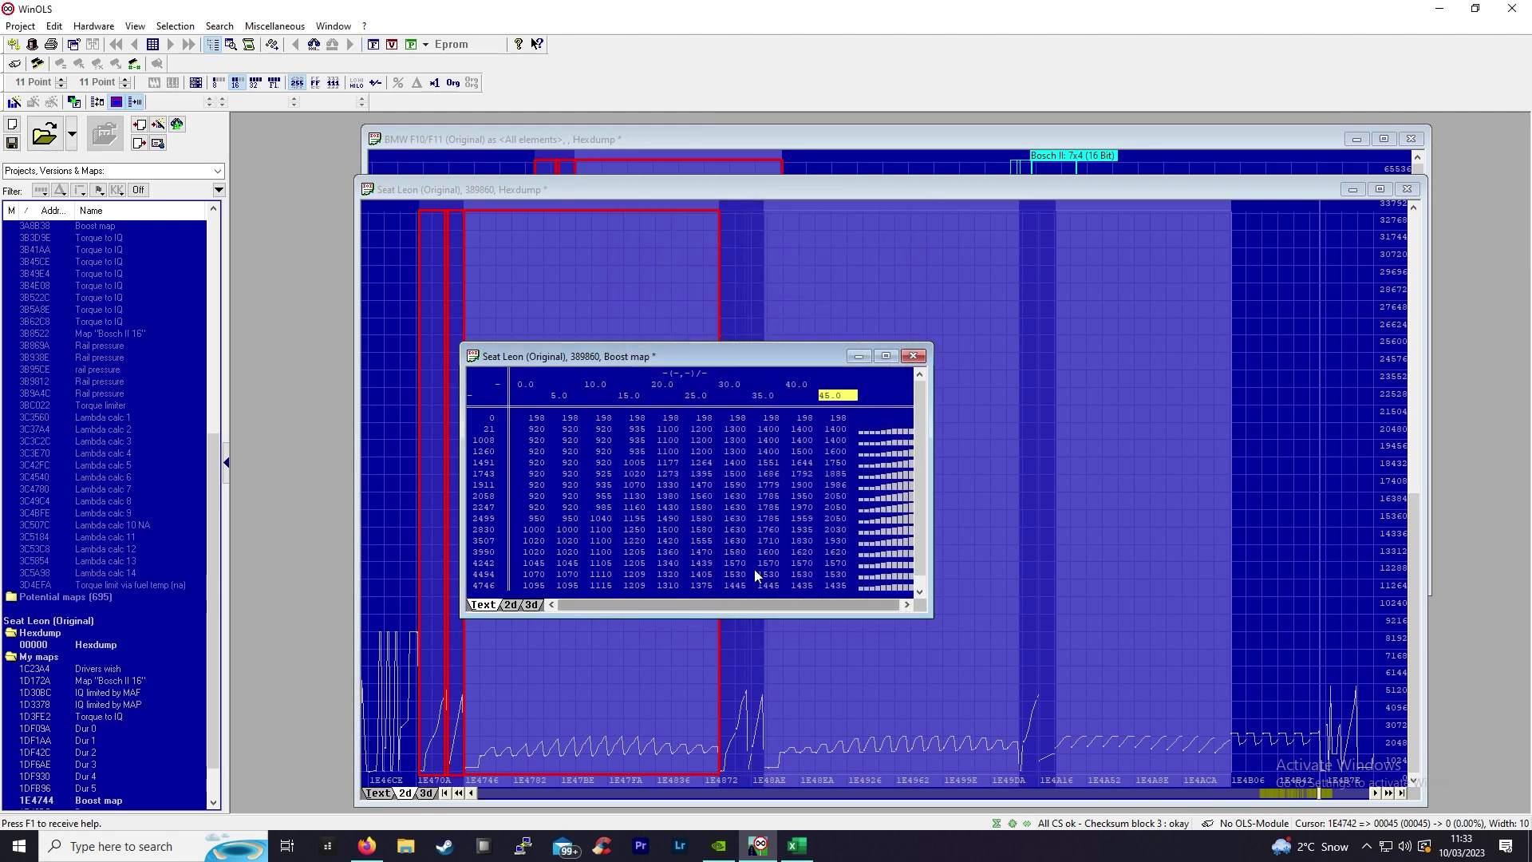
drag(924, 617, 1014, 643)
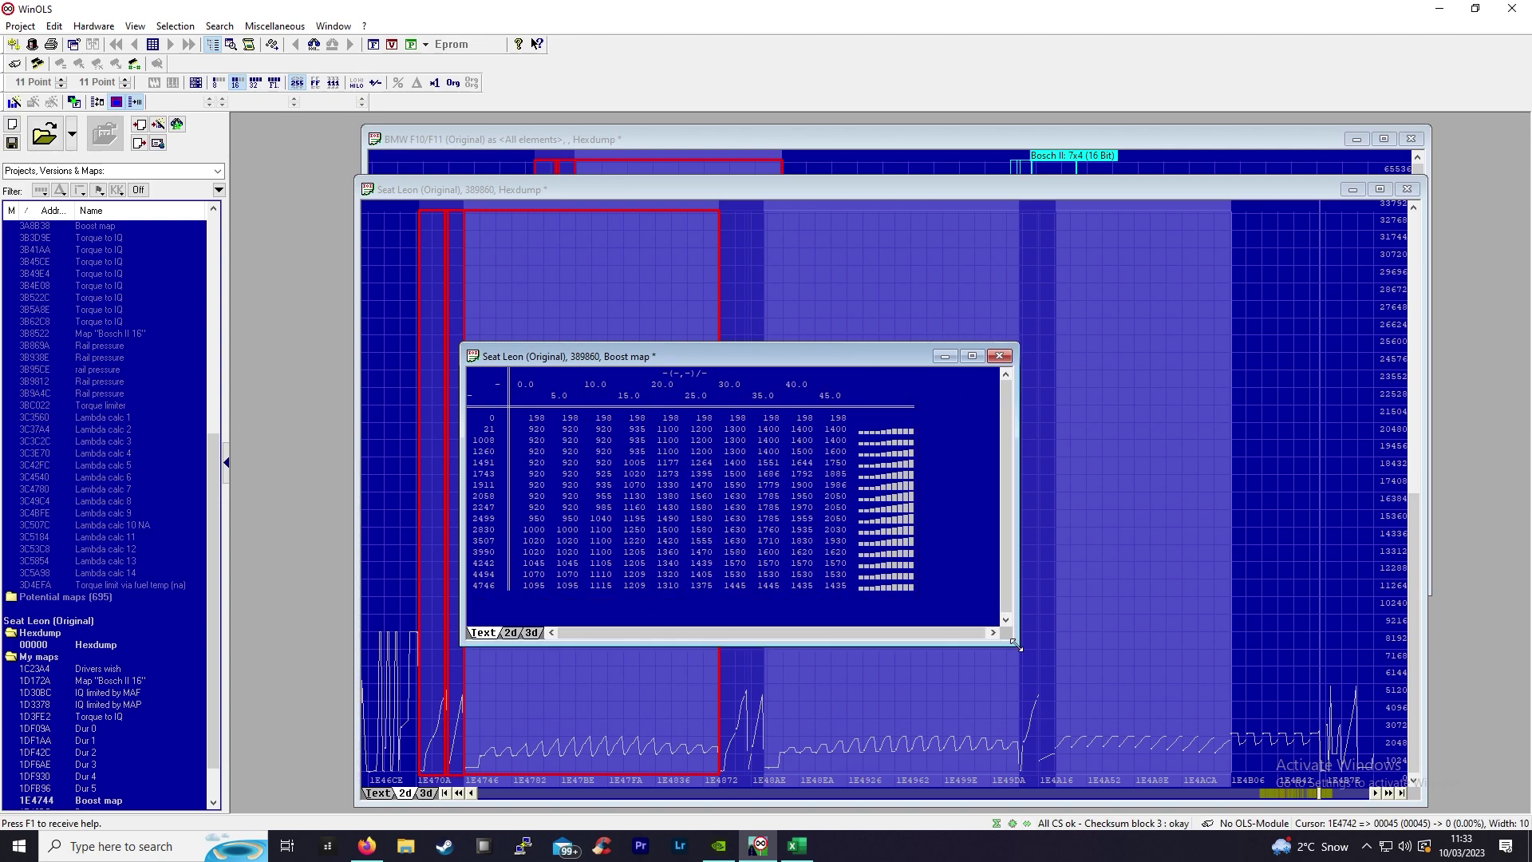
click(998, 358)
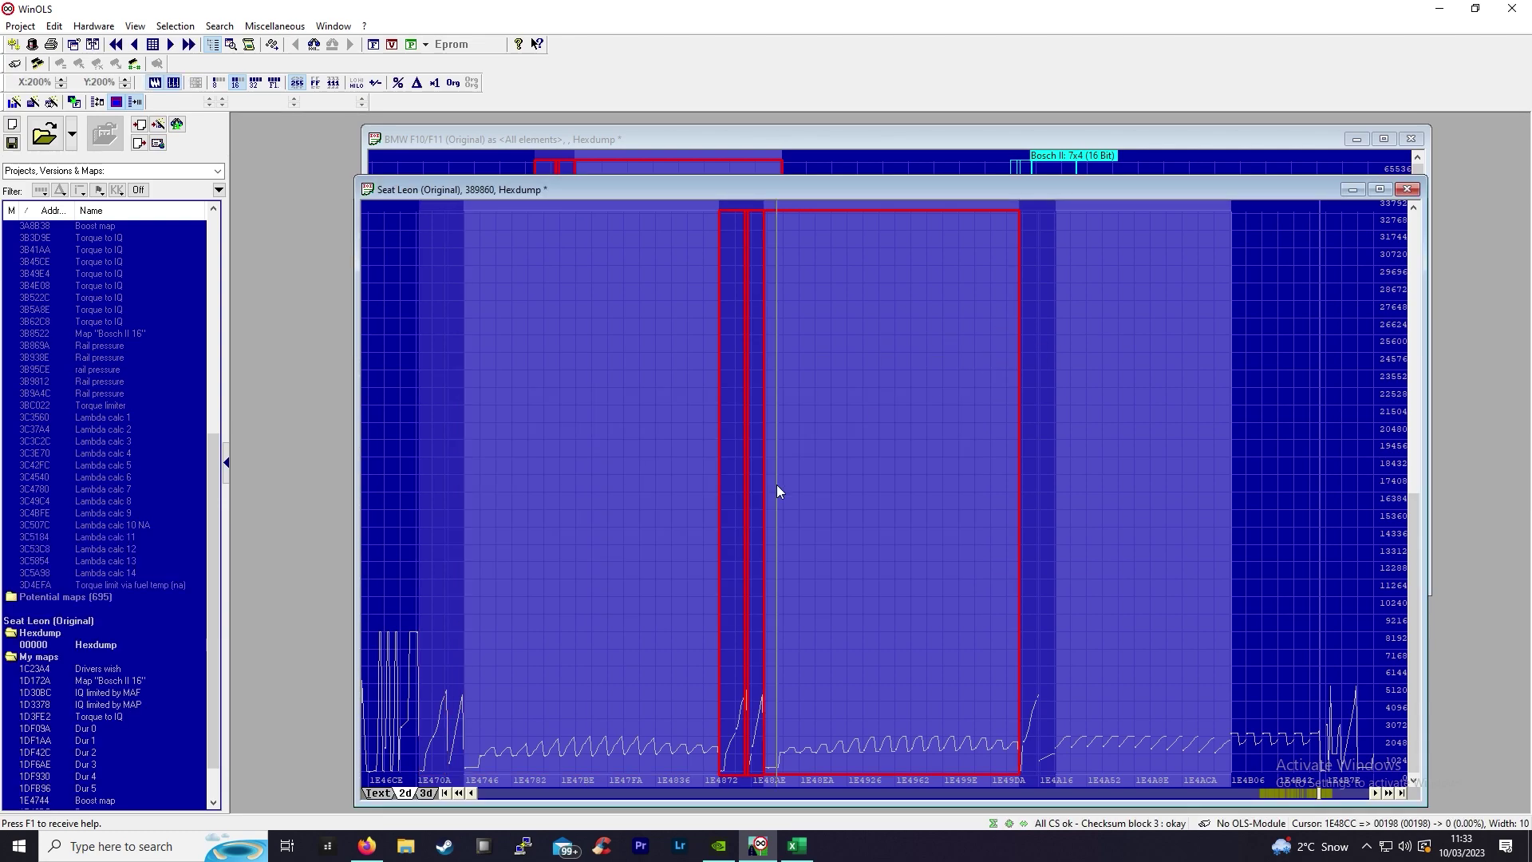
Open Seat Leon boost map 1E48BC and boost limiter 1E4A2A and arrange their windows side by side for comparison.
double_click(780, 484)
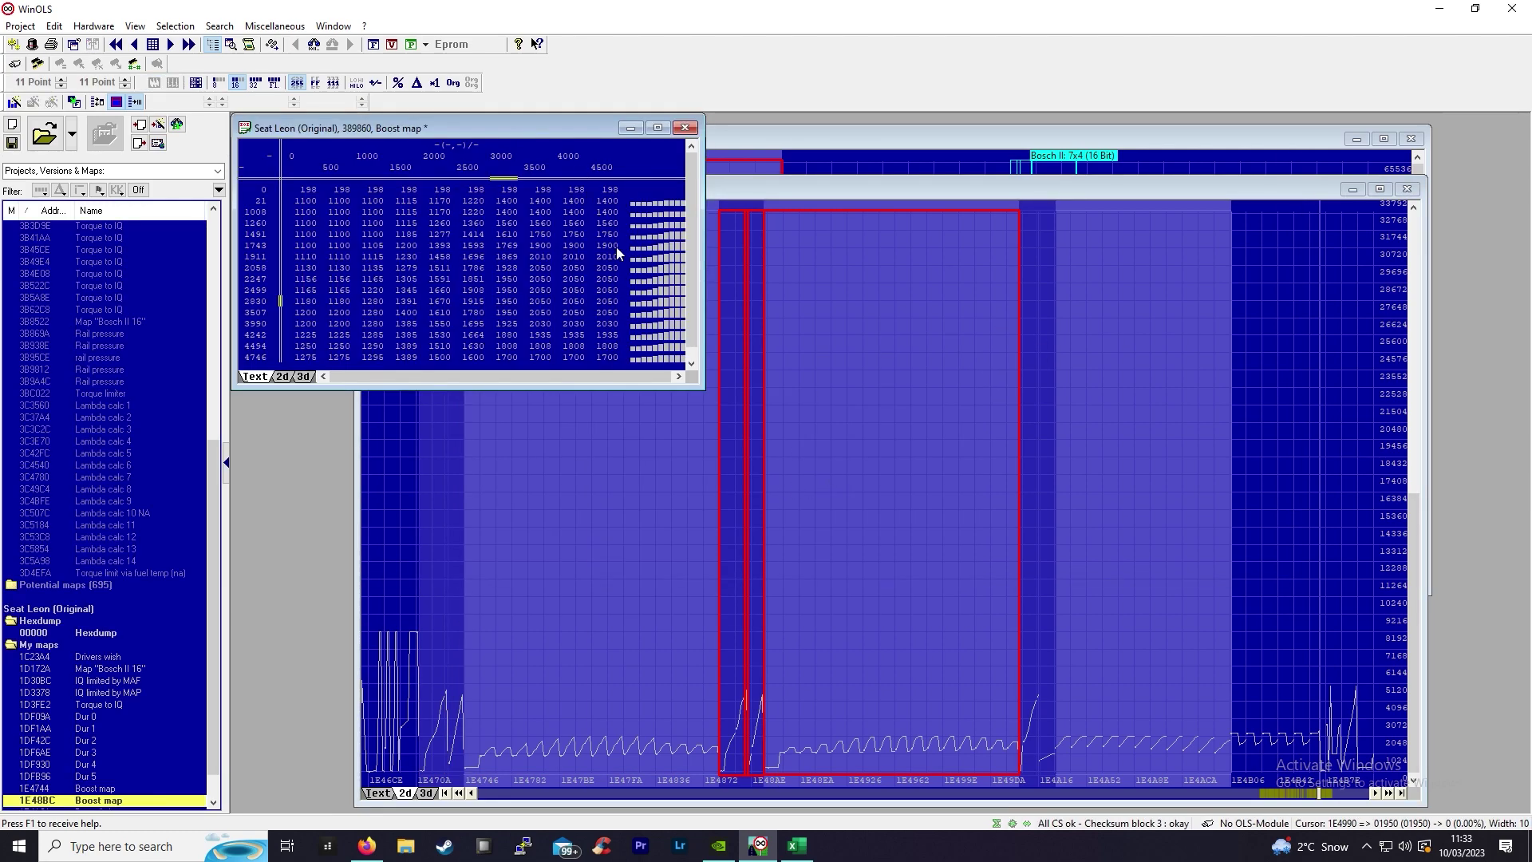
click(684, 127)
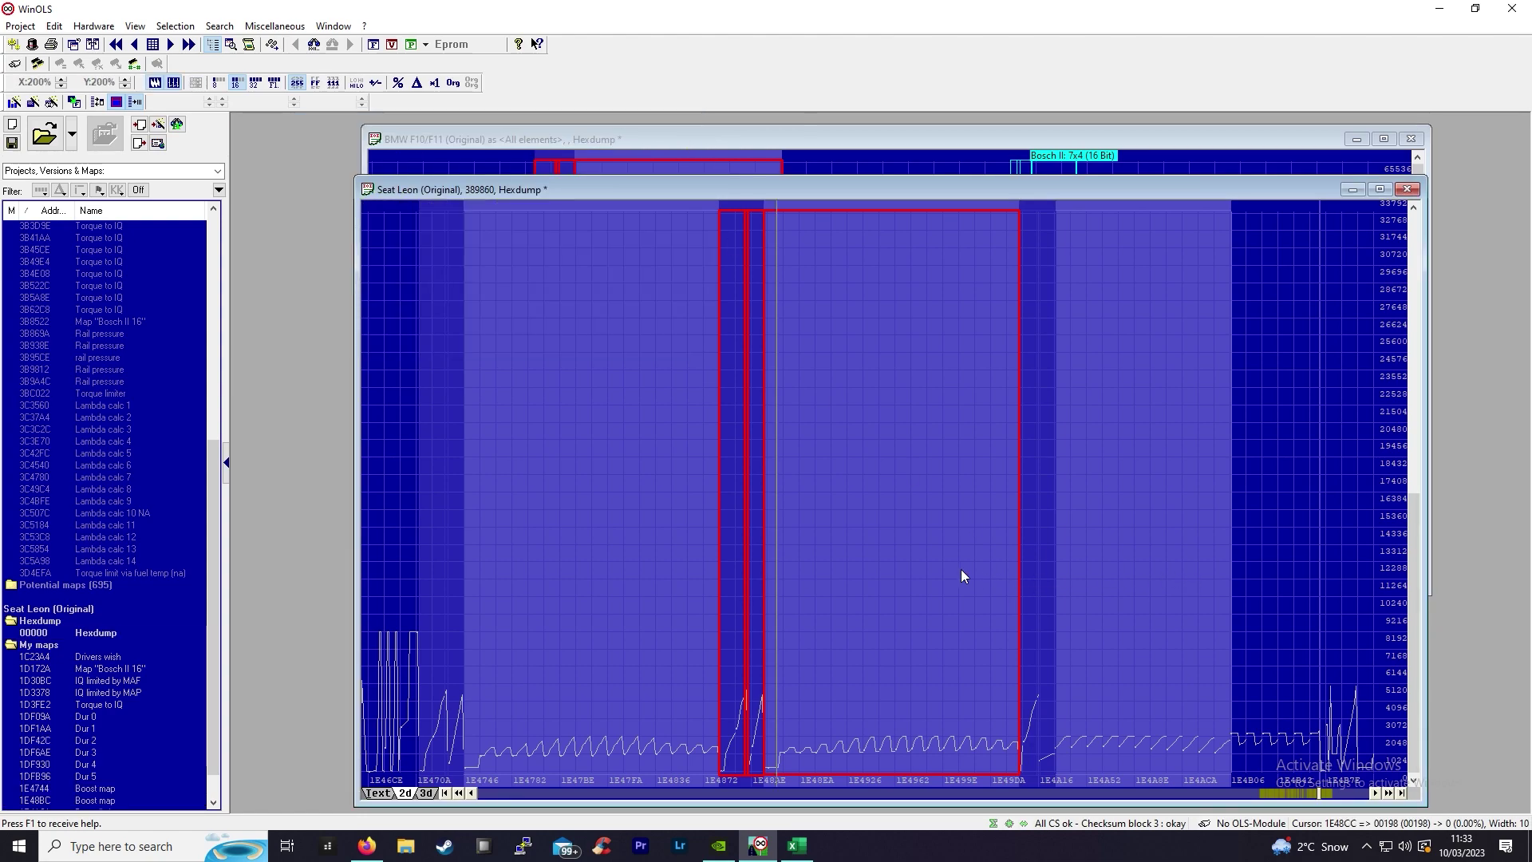
double_click(788, 483)
double_click(1135, 402)
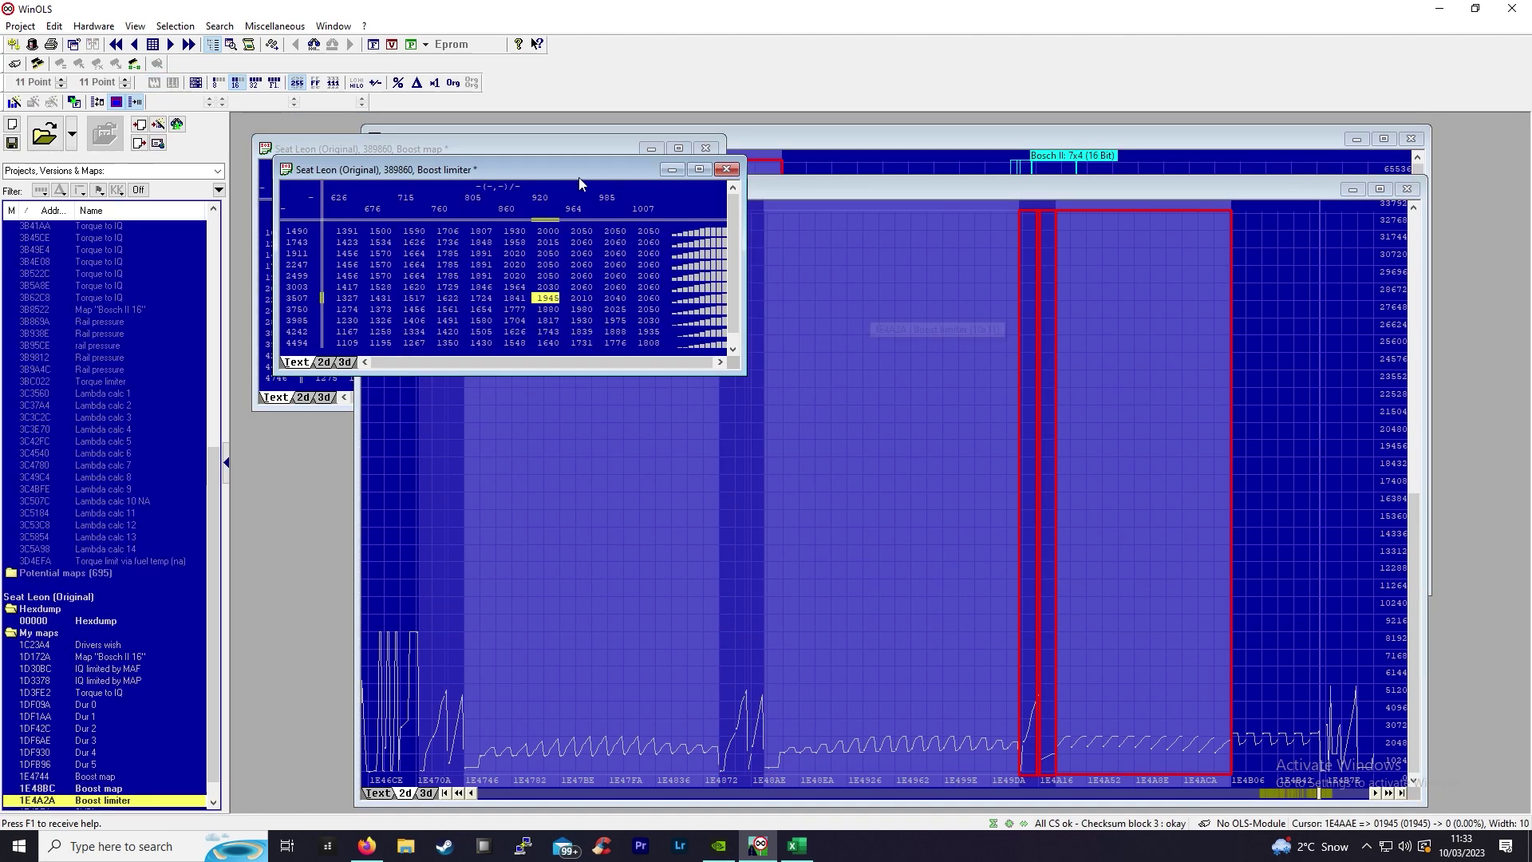
drag(528, 176, 842, 368)
drag(587, 152, 538, 293)
drag(800, 360, 953, 372)
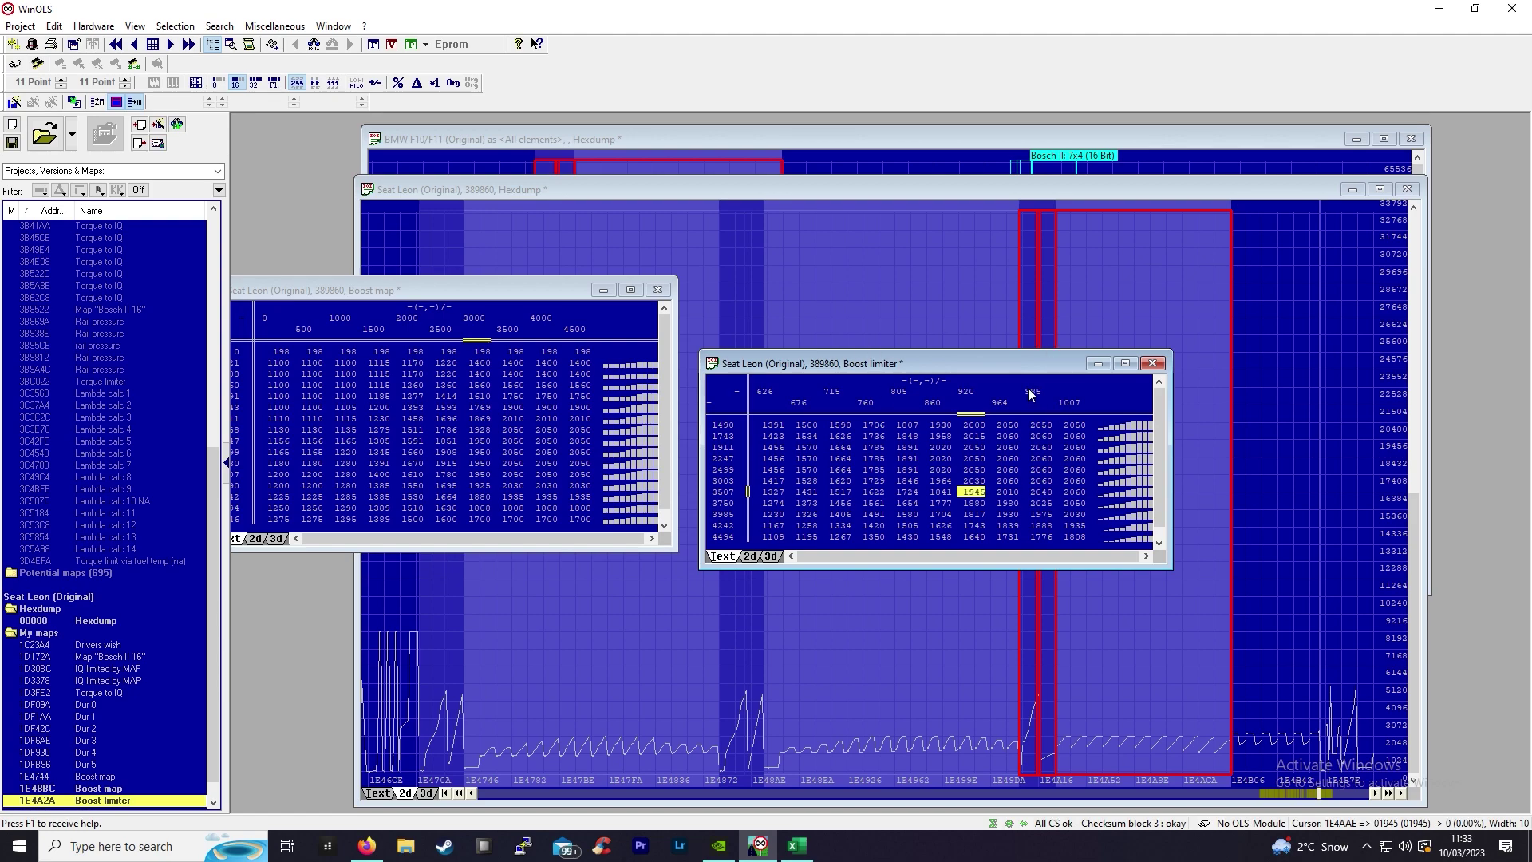
mouse_move(1028, 370)
mouse_down()
mouse_move(1050, 369)
mouse_move(1009, 352)
mouse_up()
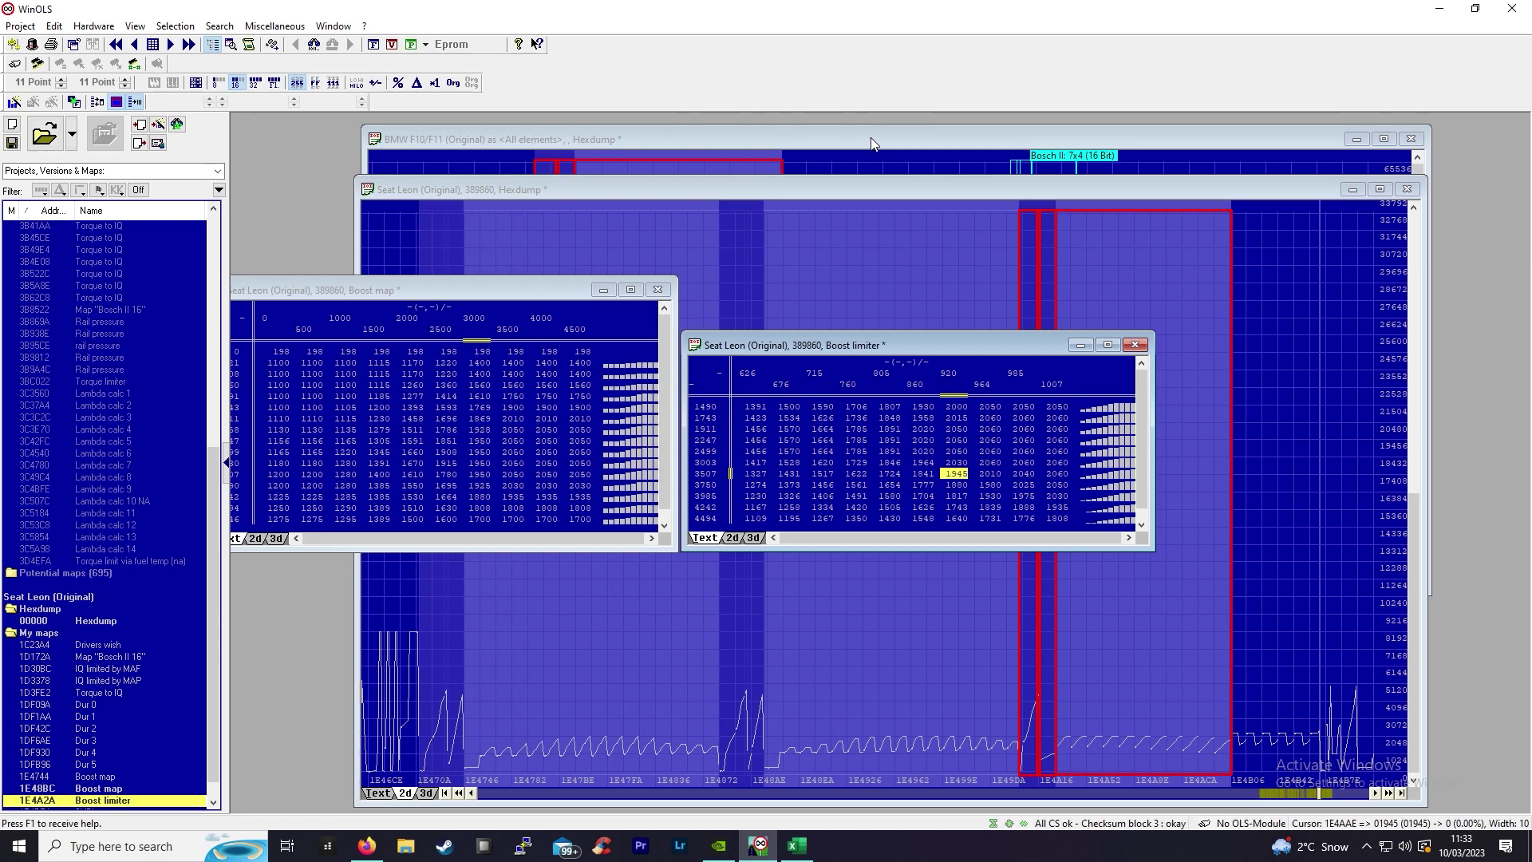
Close the Seat Leon boost limiter and boost map and locate the SVBL entry in the Seat Leon map list.
click(1135, 344)
click(657, 289)
scroll(1339, 591, down, 3)
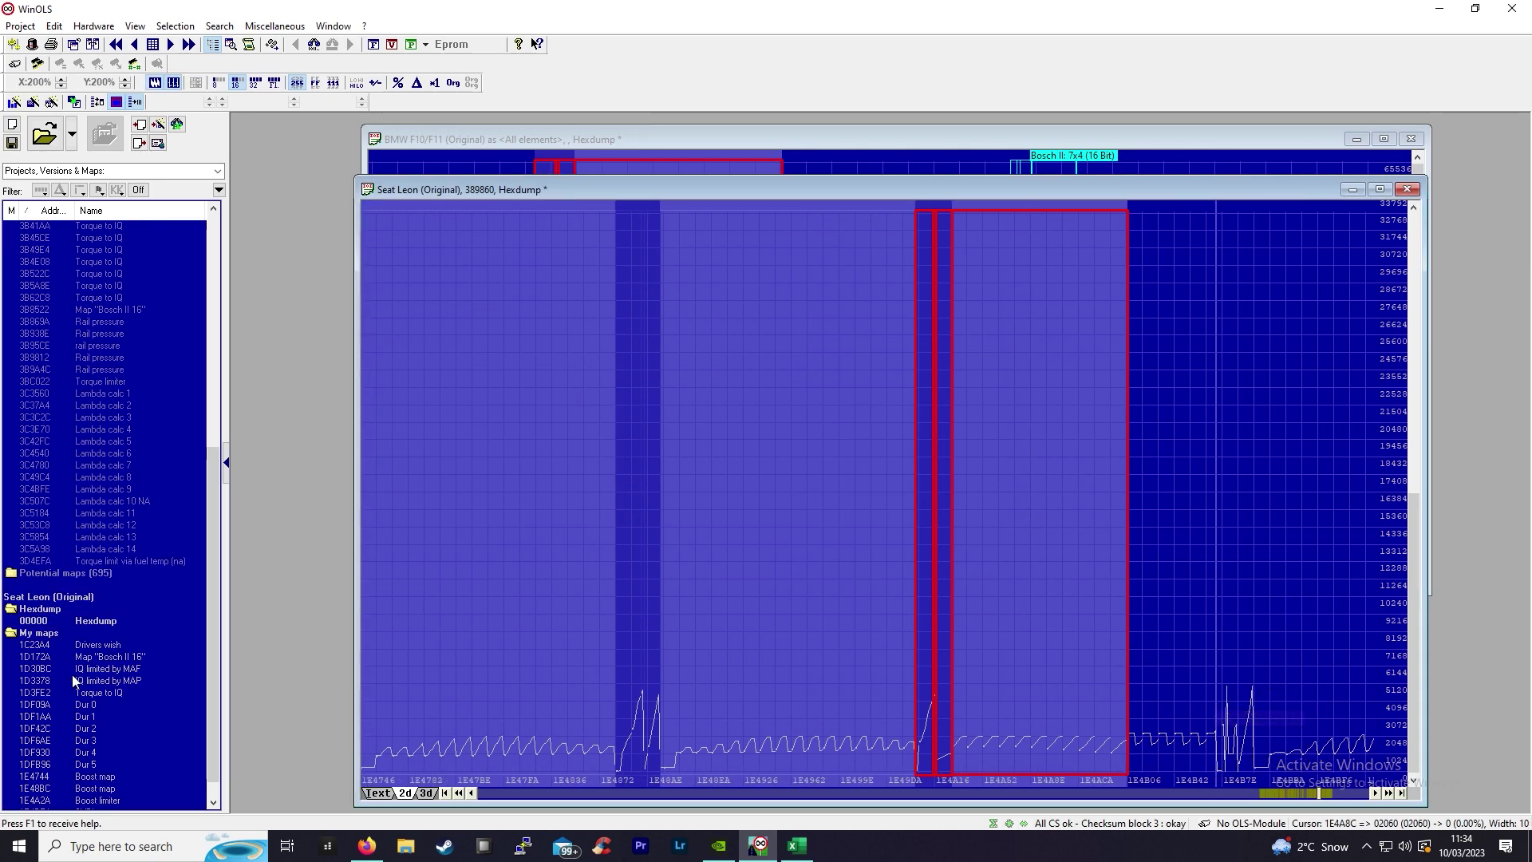
scroll(40, 790, down, 1)
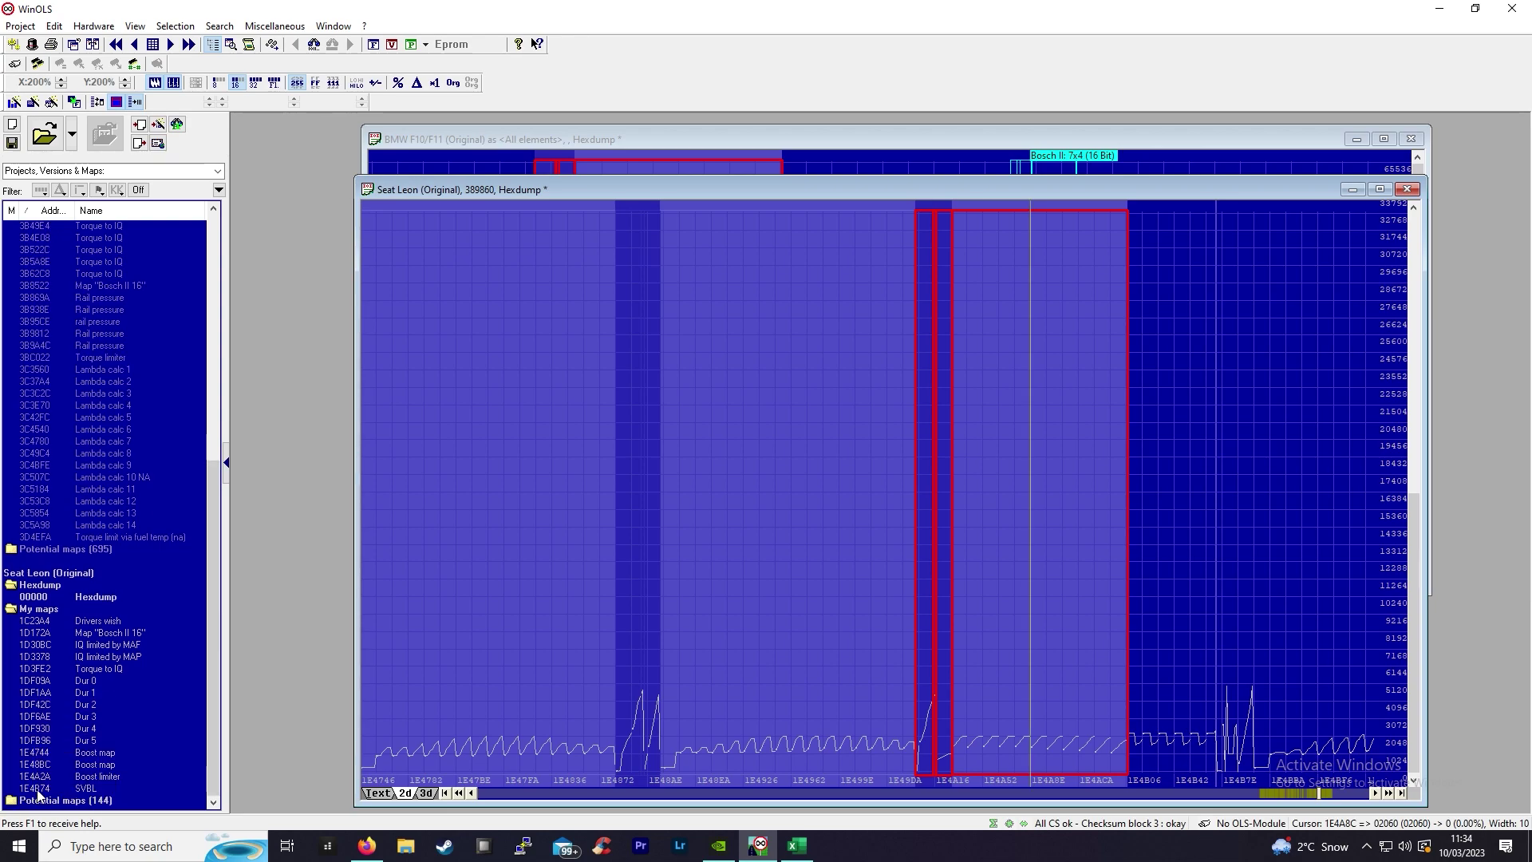
Open the Seat Leon SVBL map at 1E4B74, review its single value, and close the map.
double_click(36, 790)
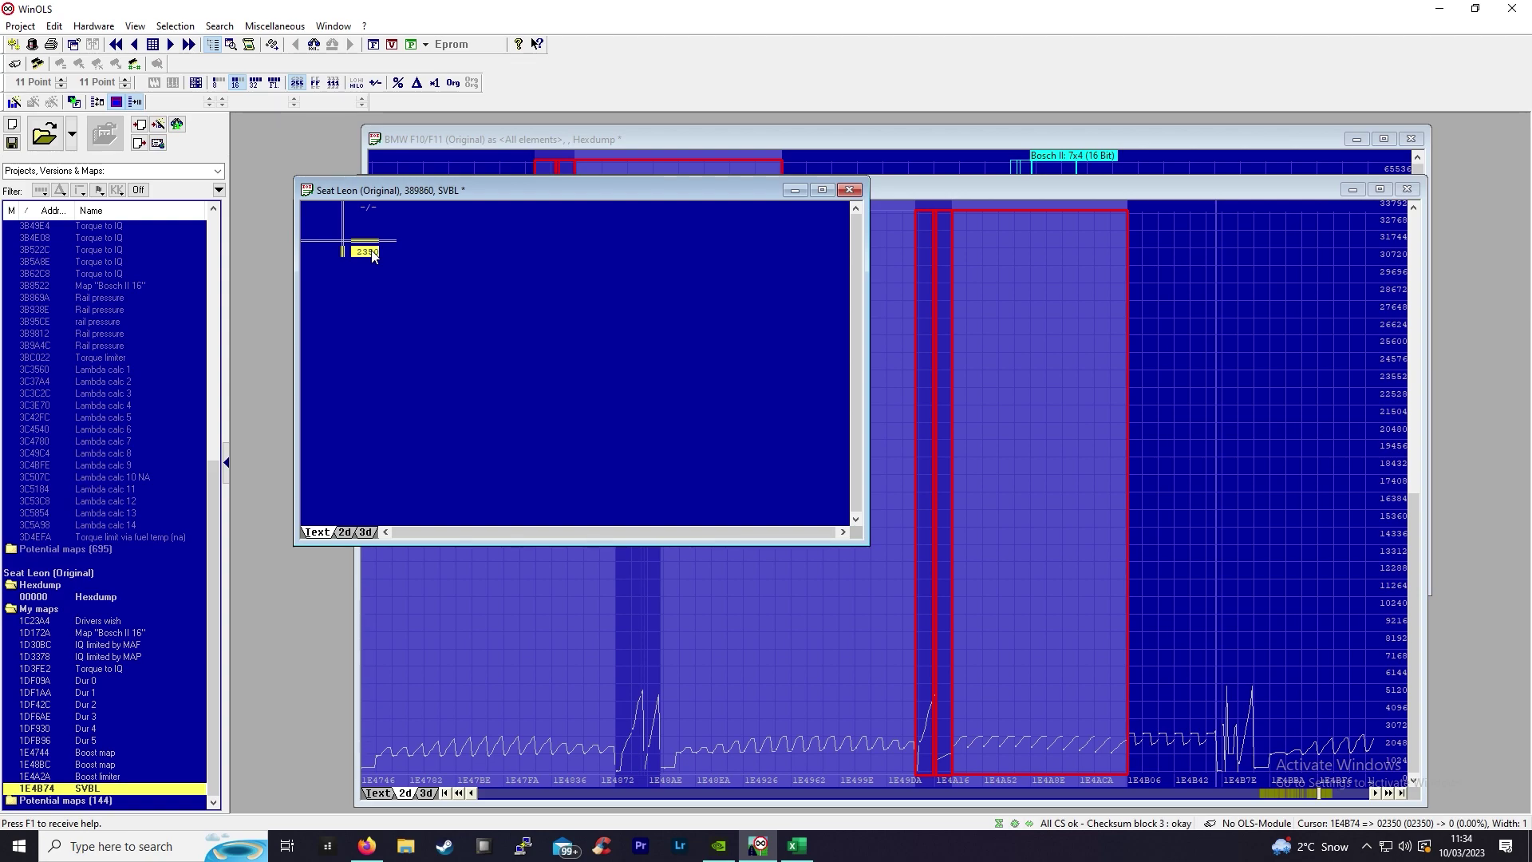
drag(494, 183, 871, 320)
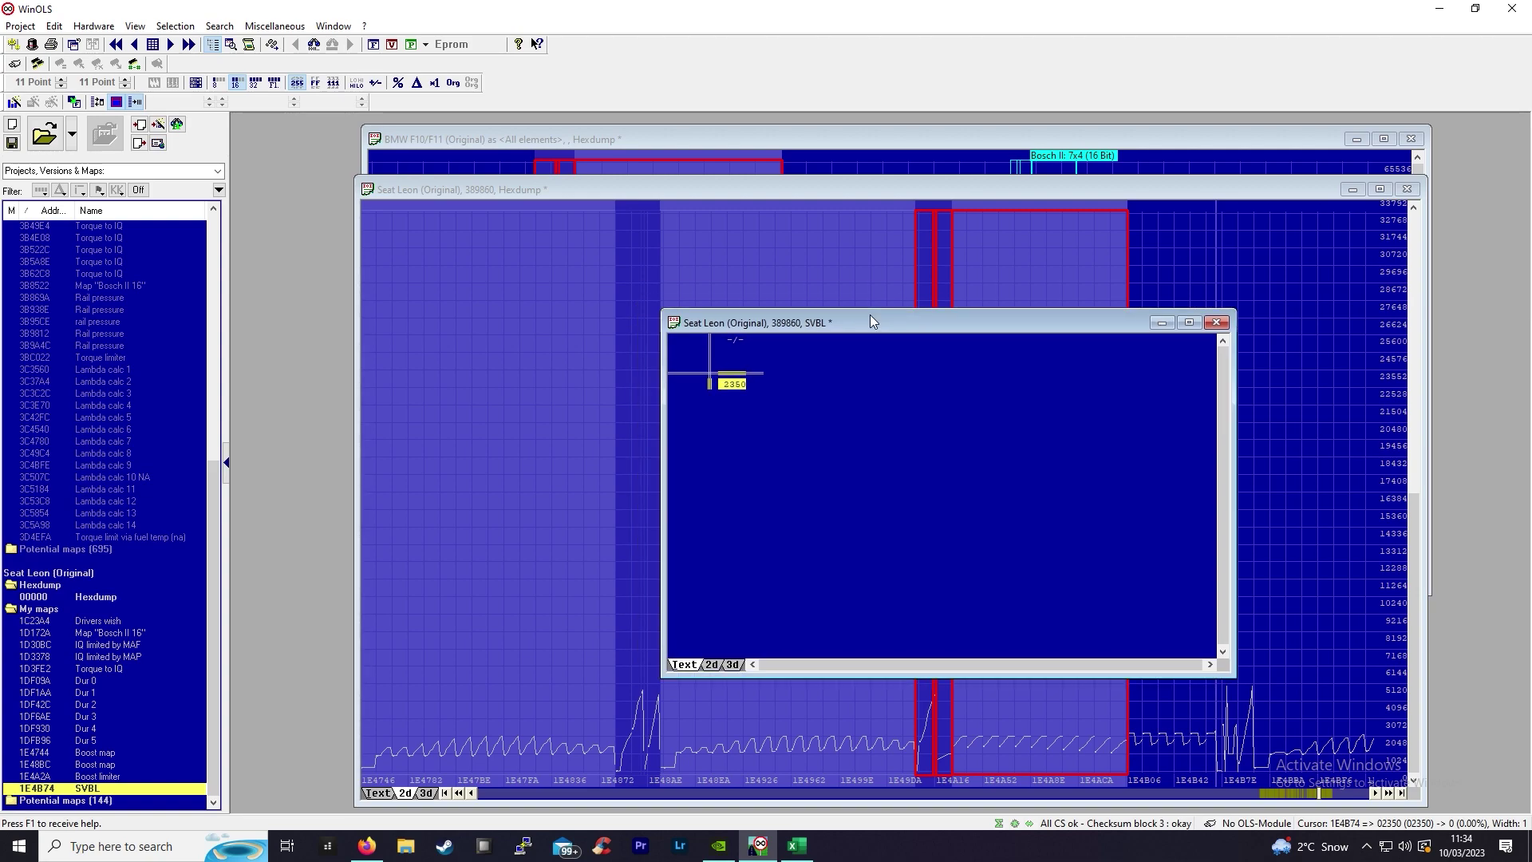
drag(864, 302, 828, 306)
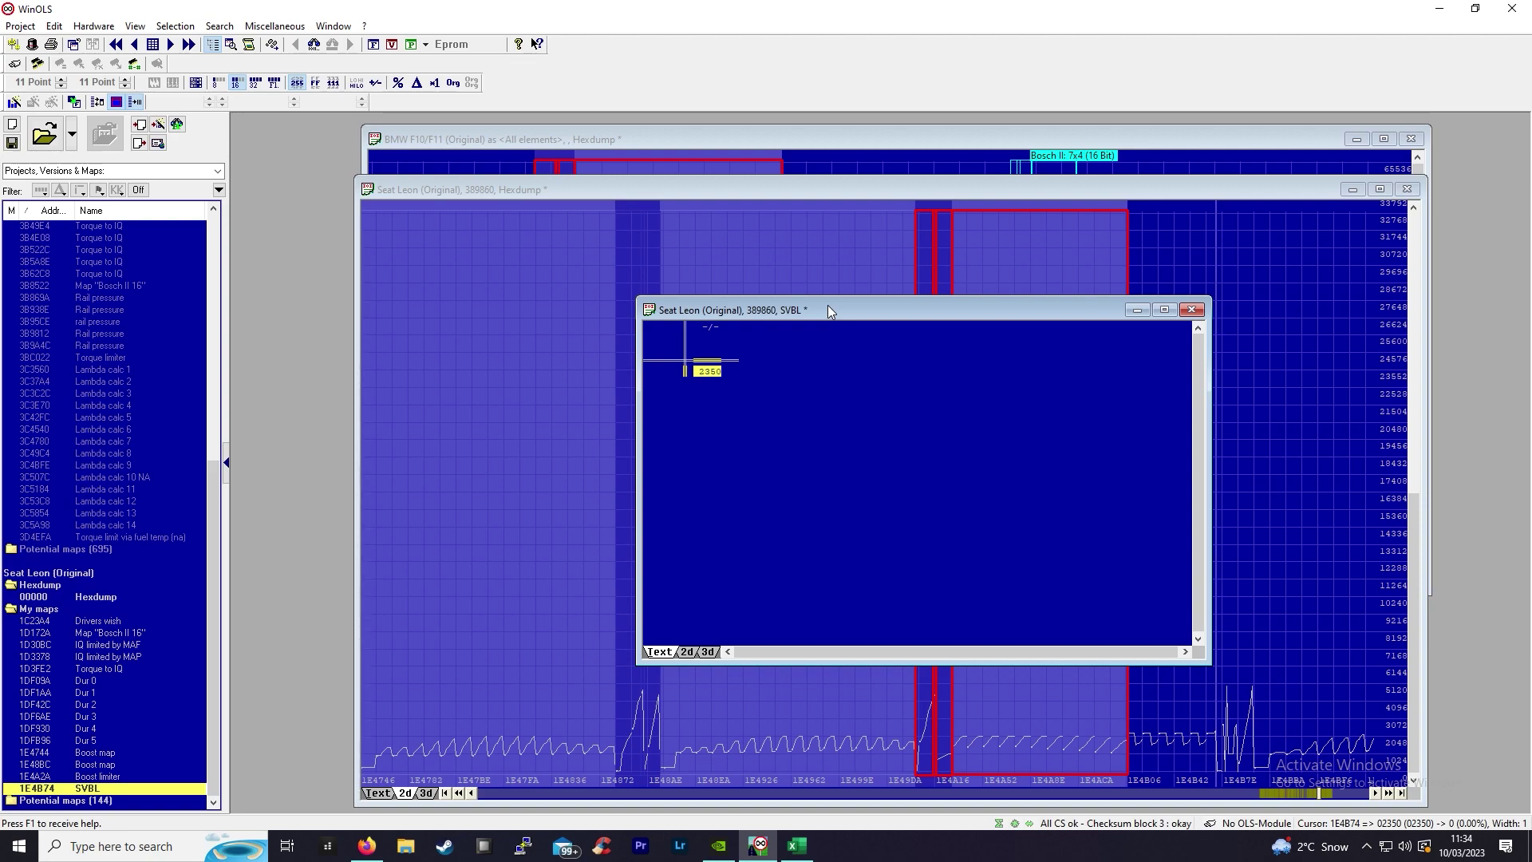
drag(828, 310, 815, 279)
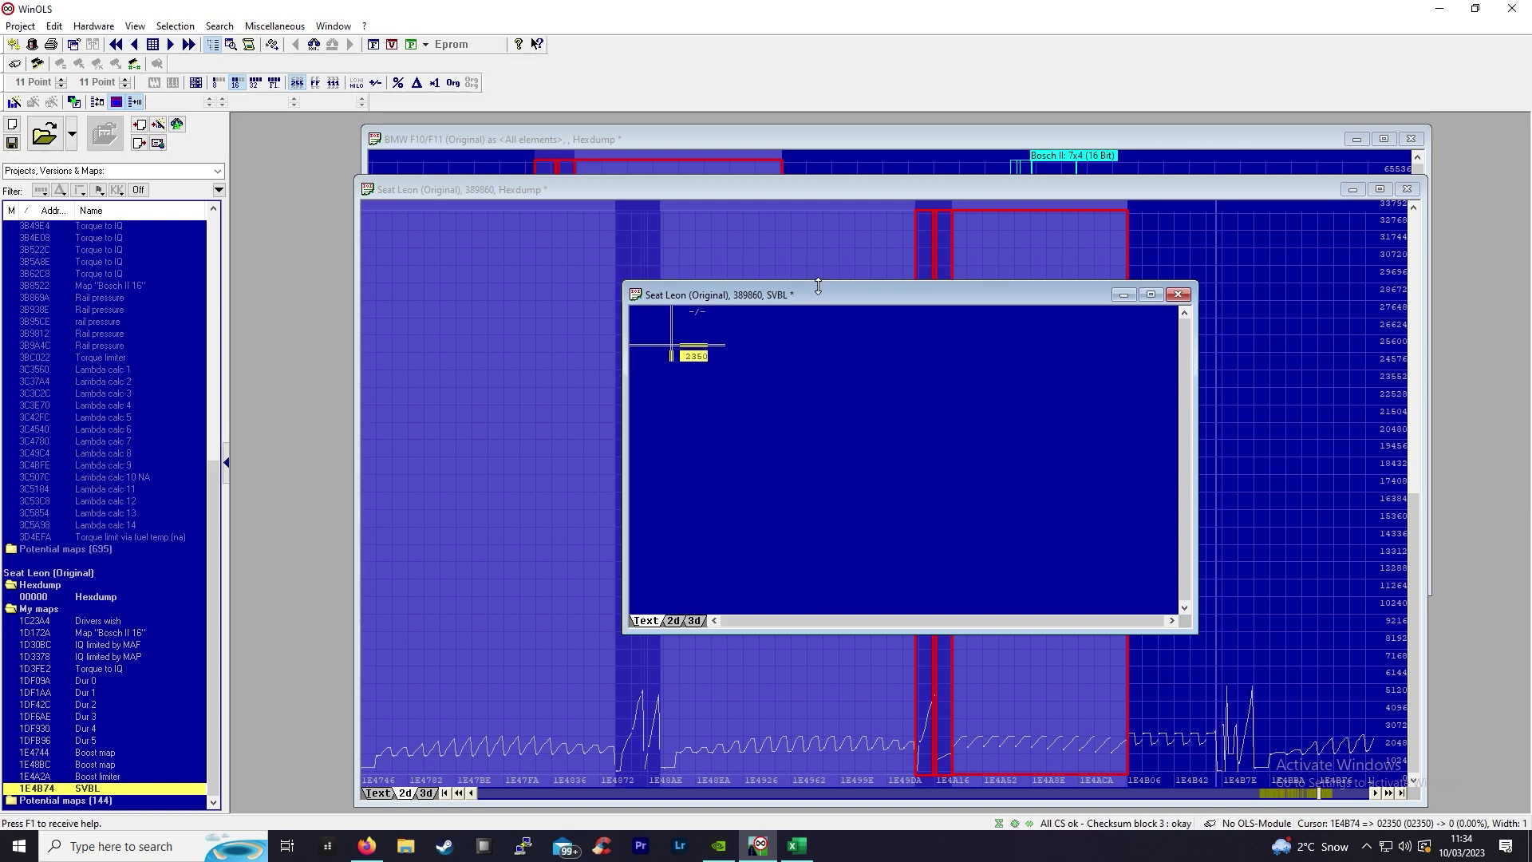
drag(835, 273, 689, 273)
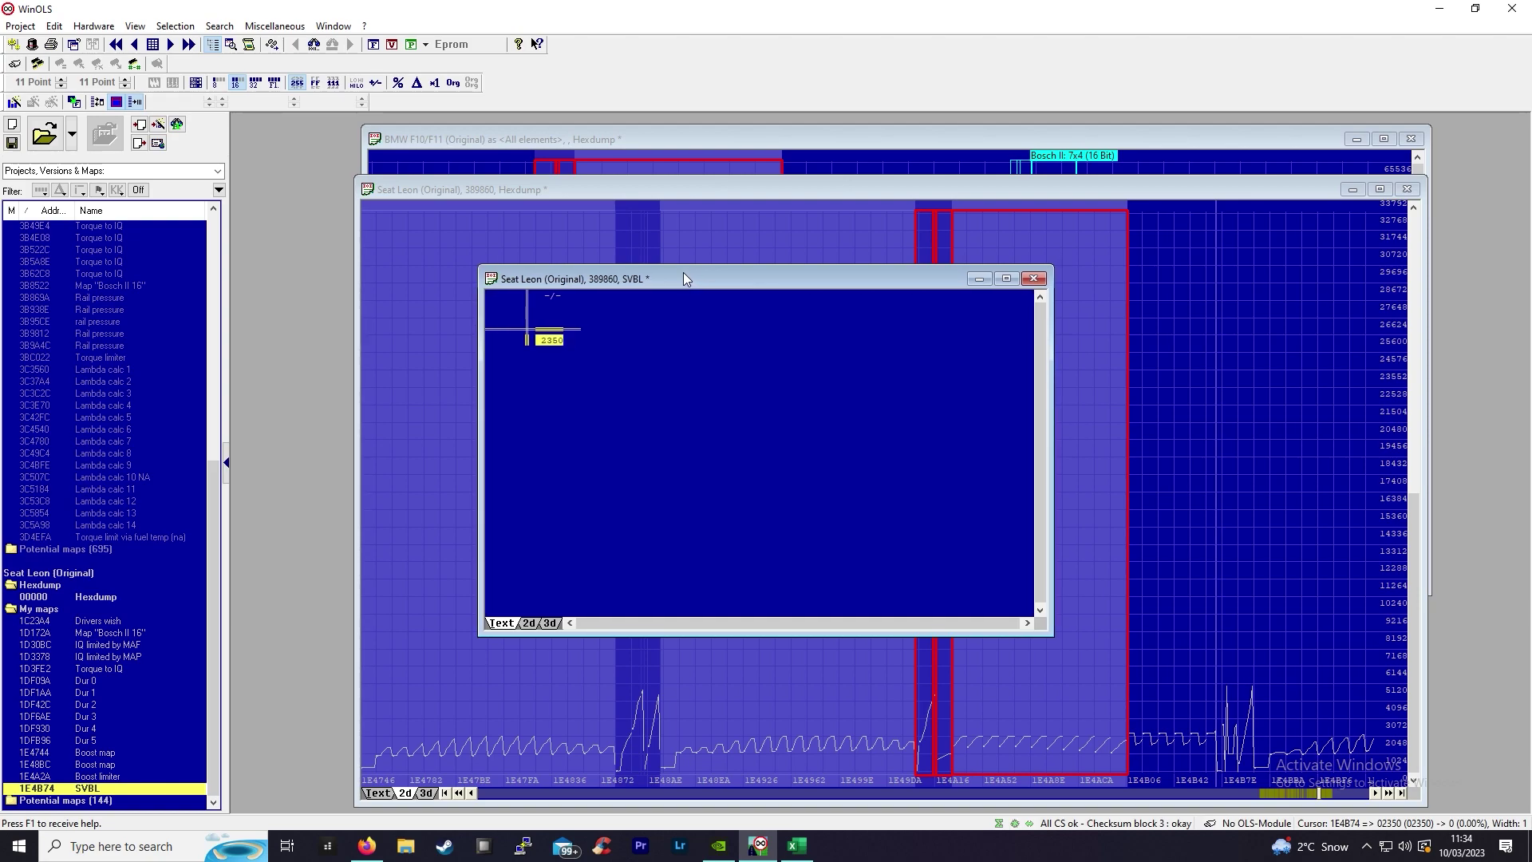
click(552, 341)
click(1034, 279)
Examine the SVBL location around 1E4B74 in the Seat Leon hexdump, first in 2D at 400% zoom and then as text.
scroll(1070, 573, up, 1)
scroll(1066, 559, down, 2)
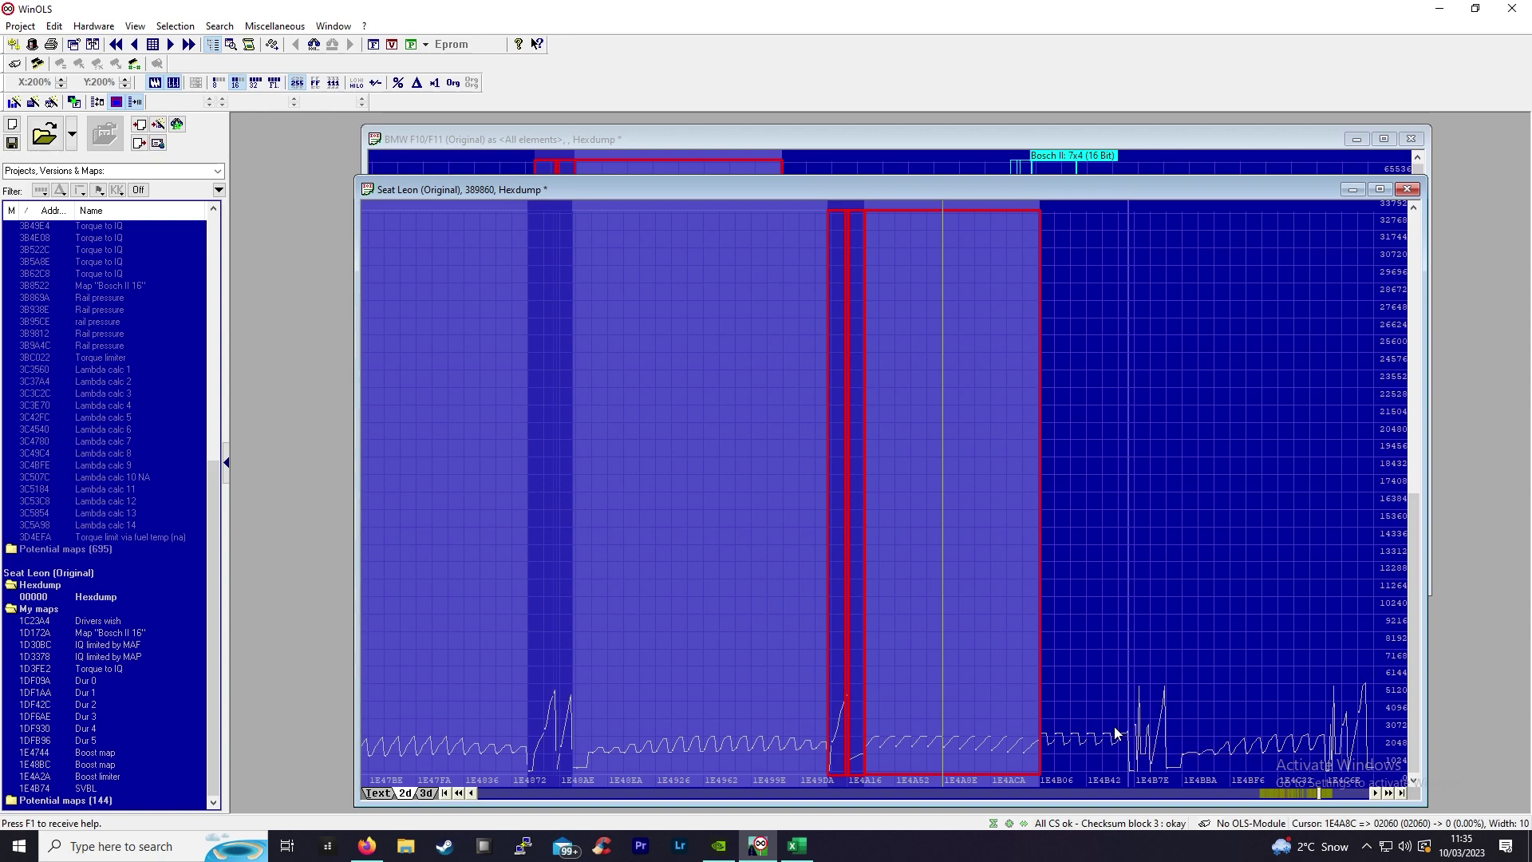
click(135, 25)
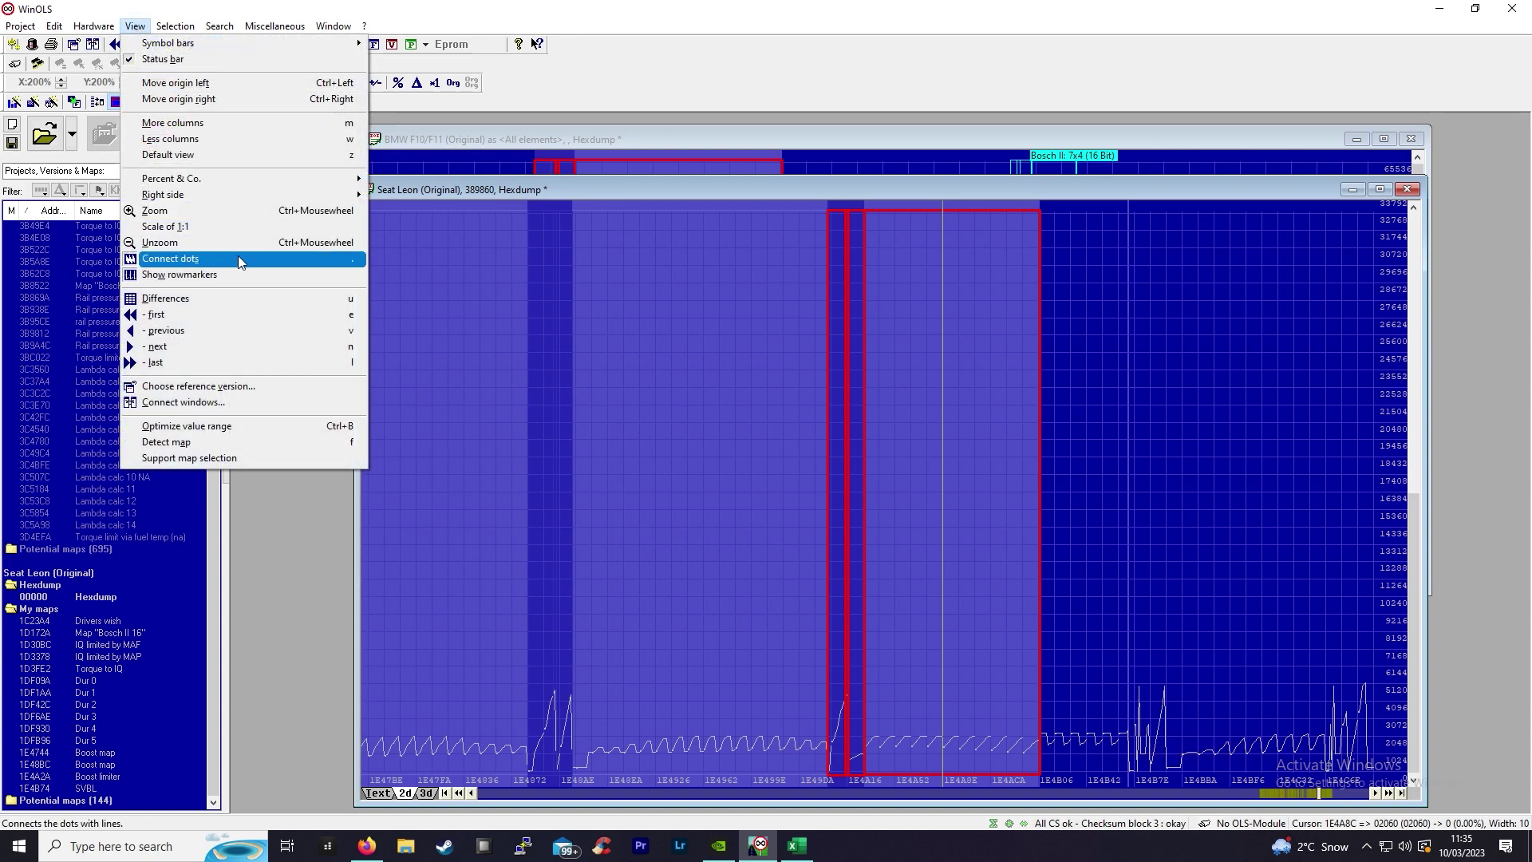
click(263, 212)
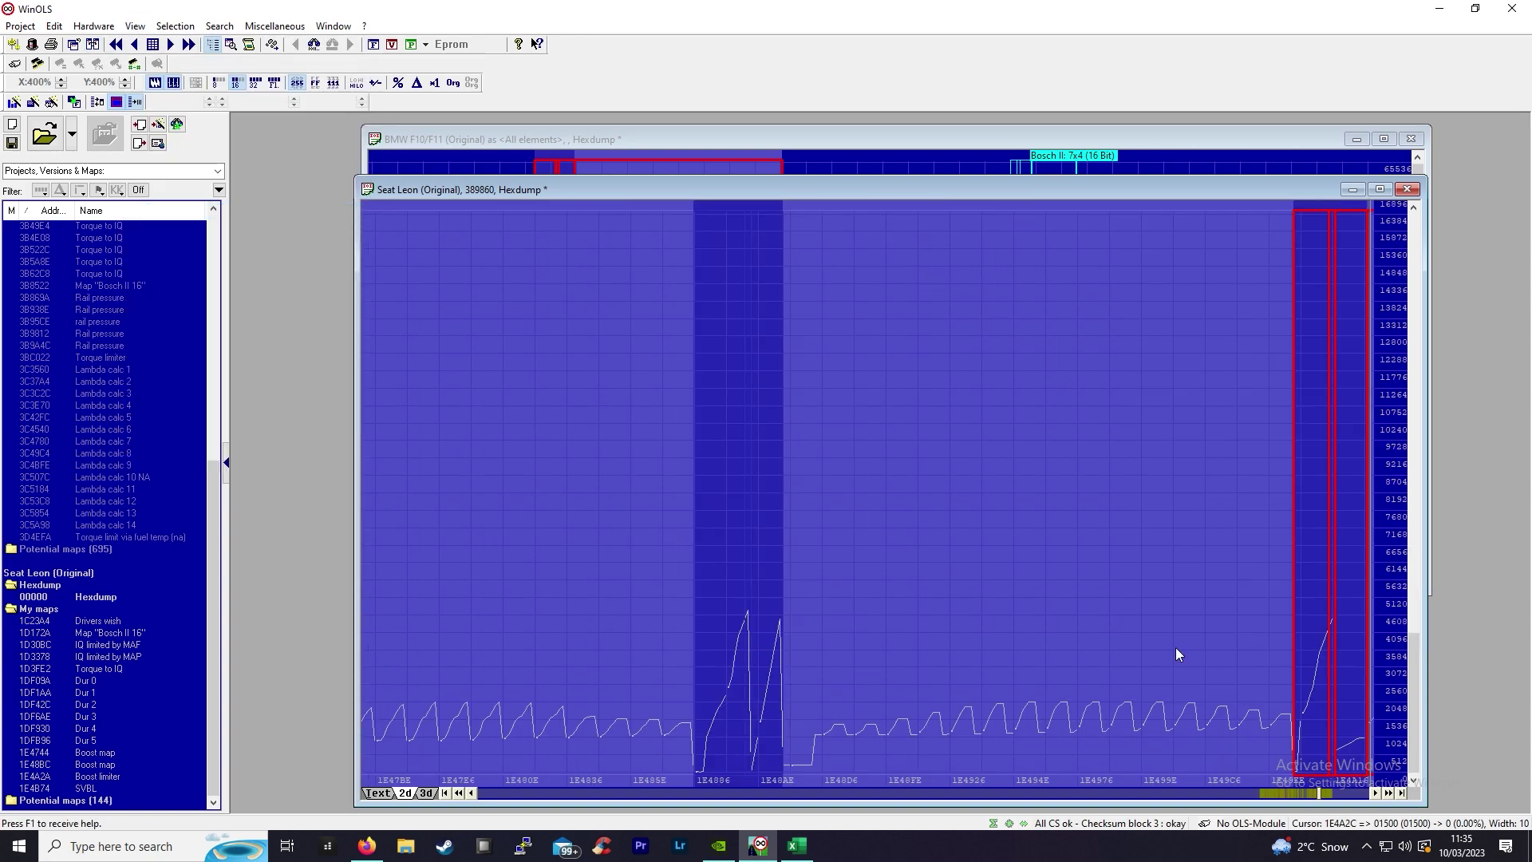
scroll(1079, 721, right, 5)
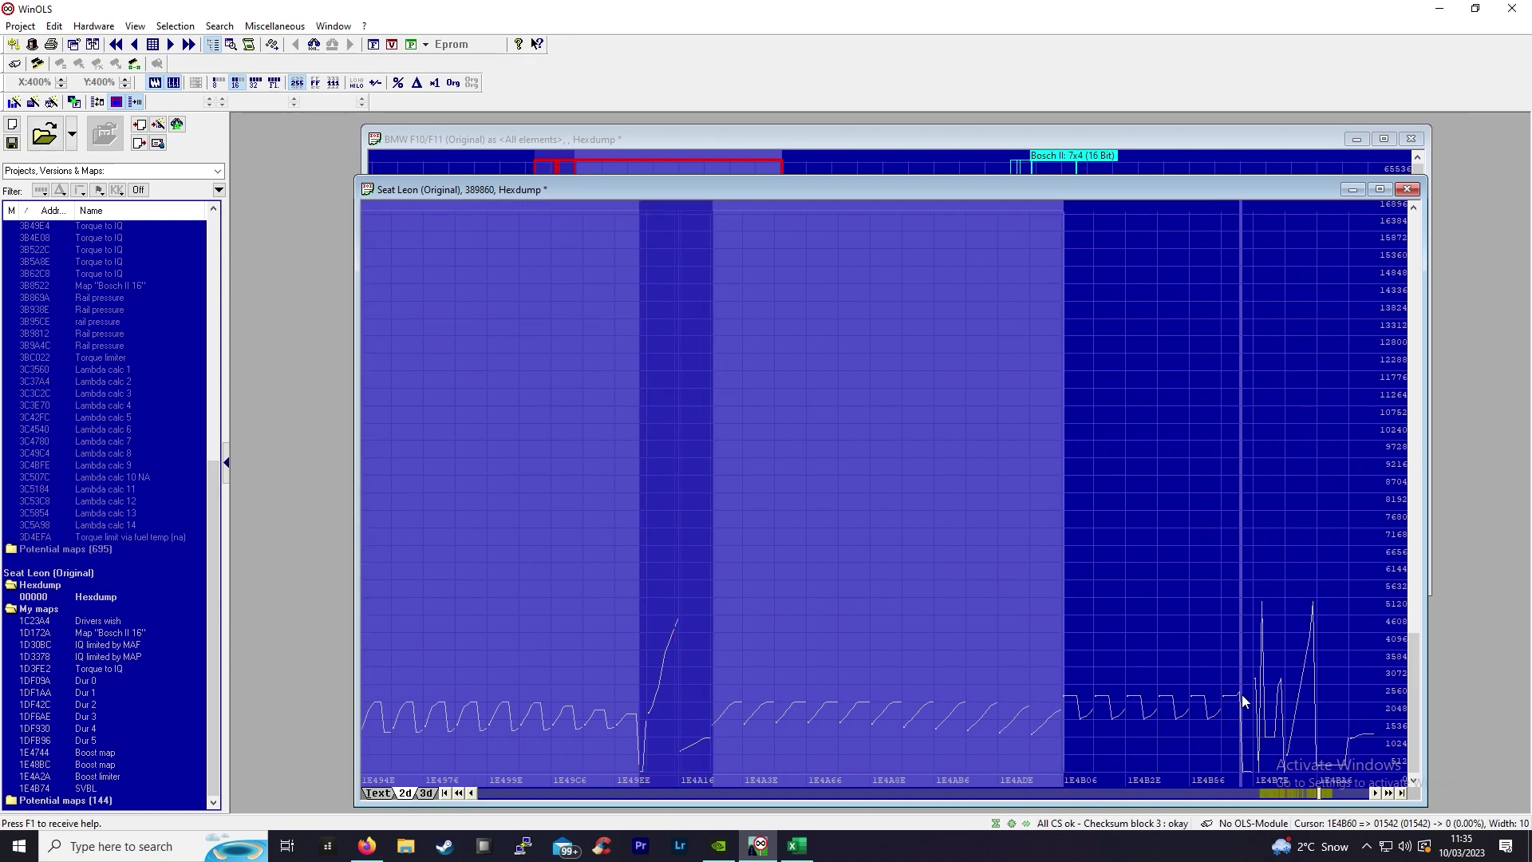
mouse_move(1240, 696)
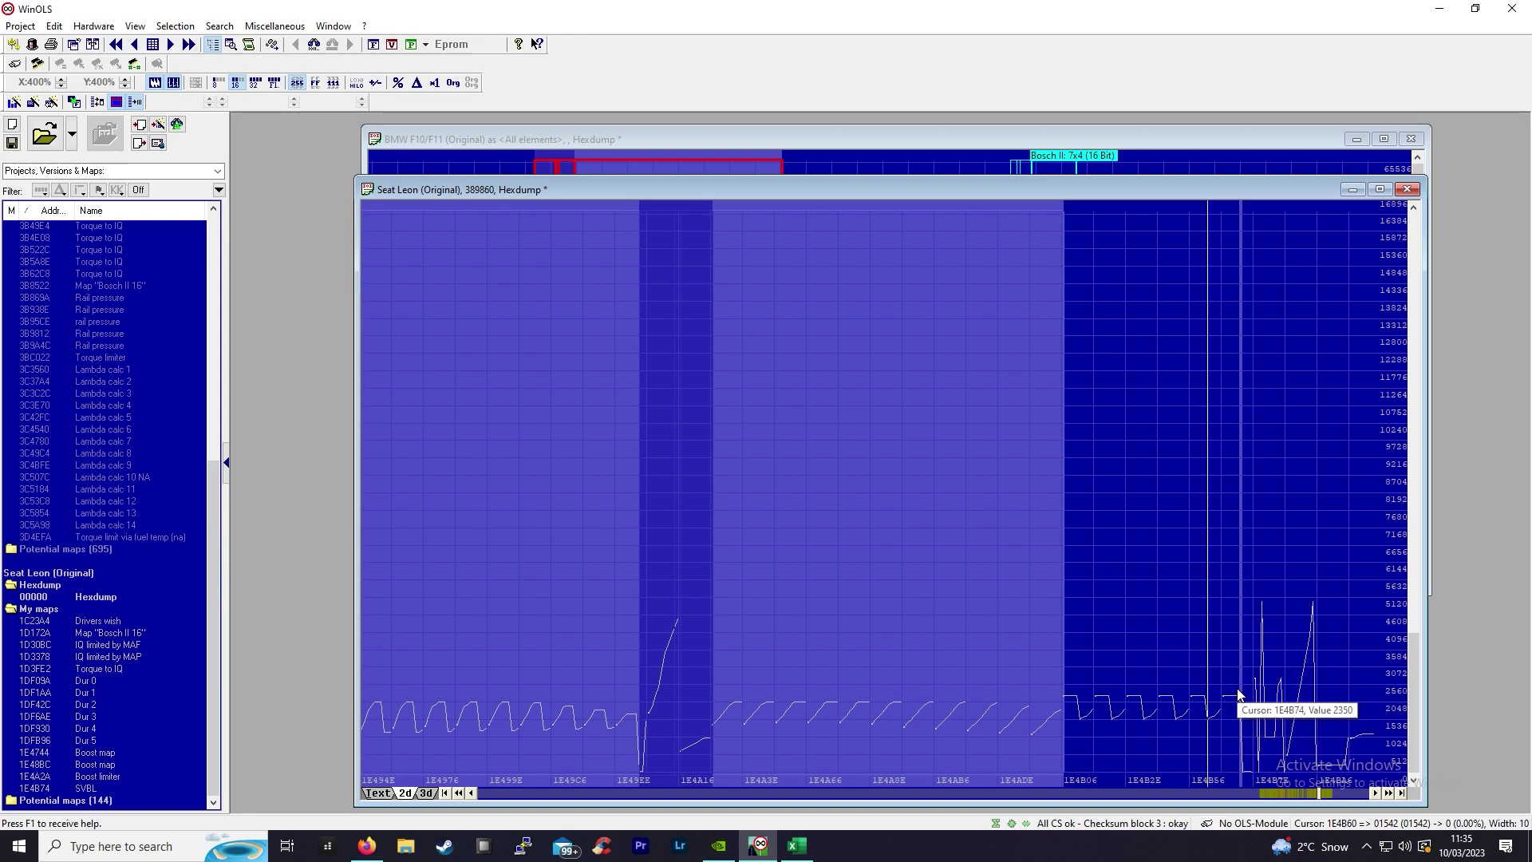
click(1238, 691)
click(376, 792)
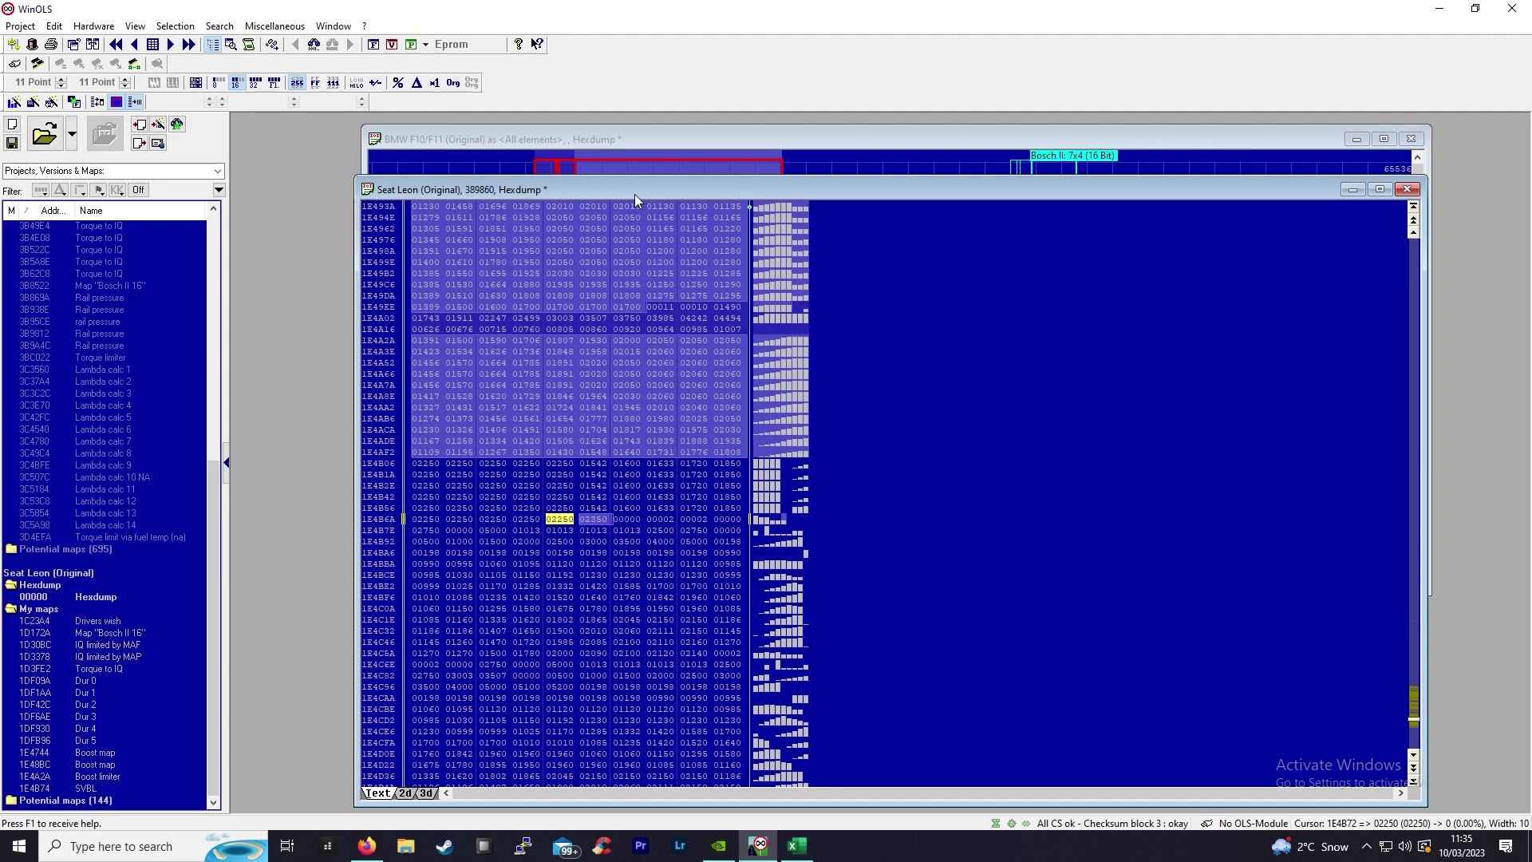
Keep the Seat Leon hexdump open, return it to the 2D view, and zoom it out to 200%.
drag(634, 194, 553, 188)
click(1326, 184)
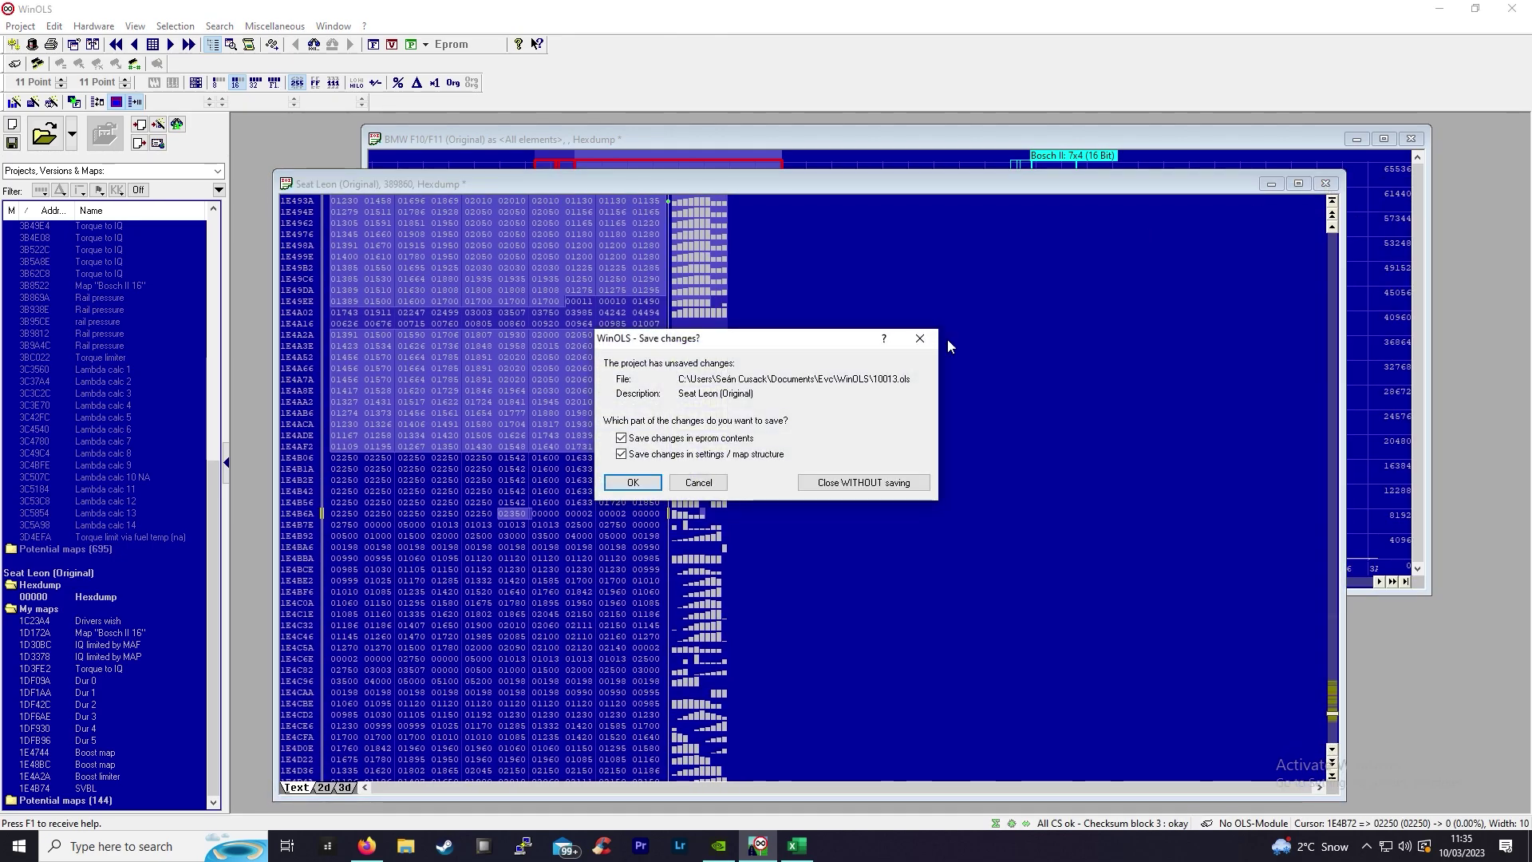
click(699, 483)
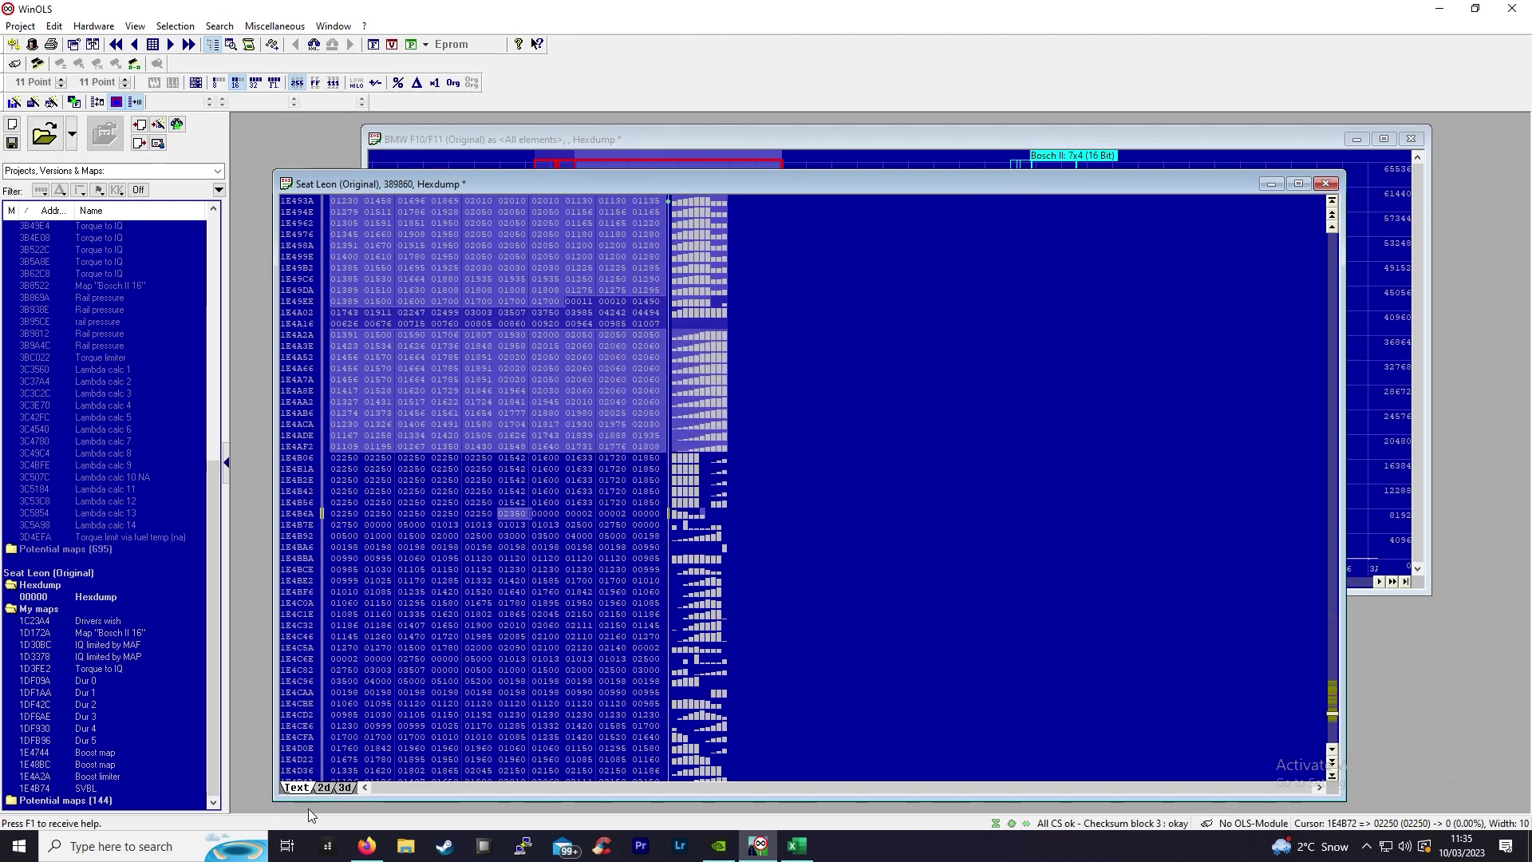
click(323, 787)
scroll(673, 585, up, 2)
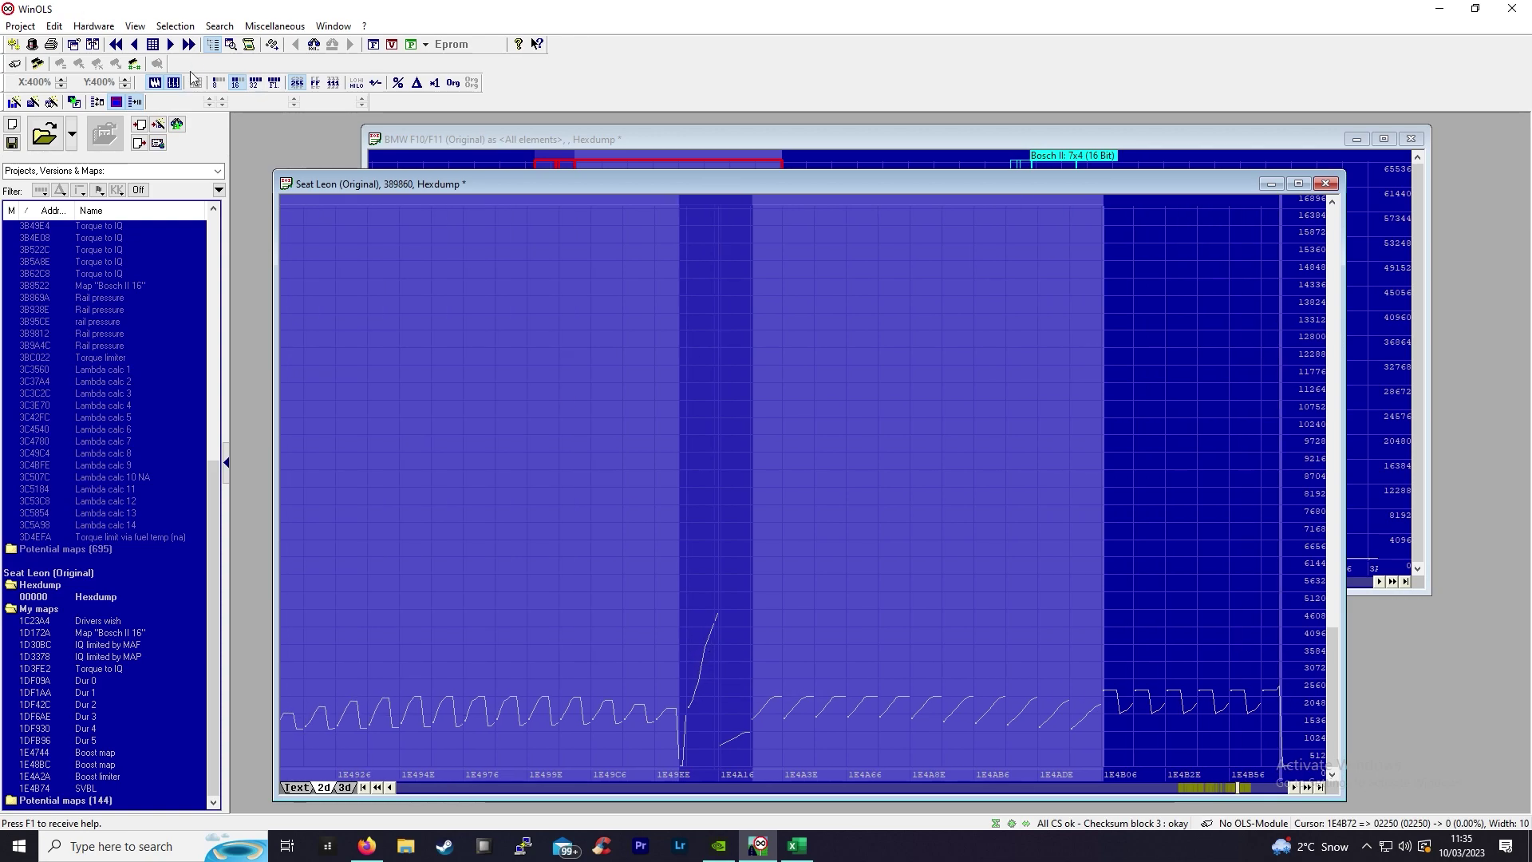
click(131, 27)
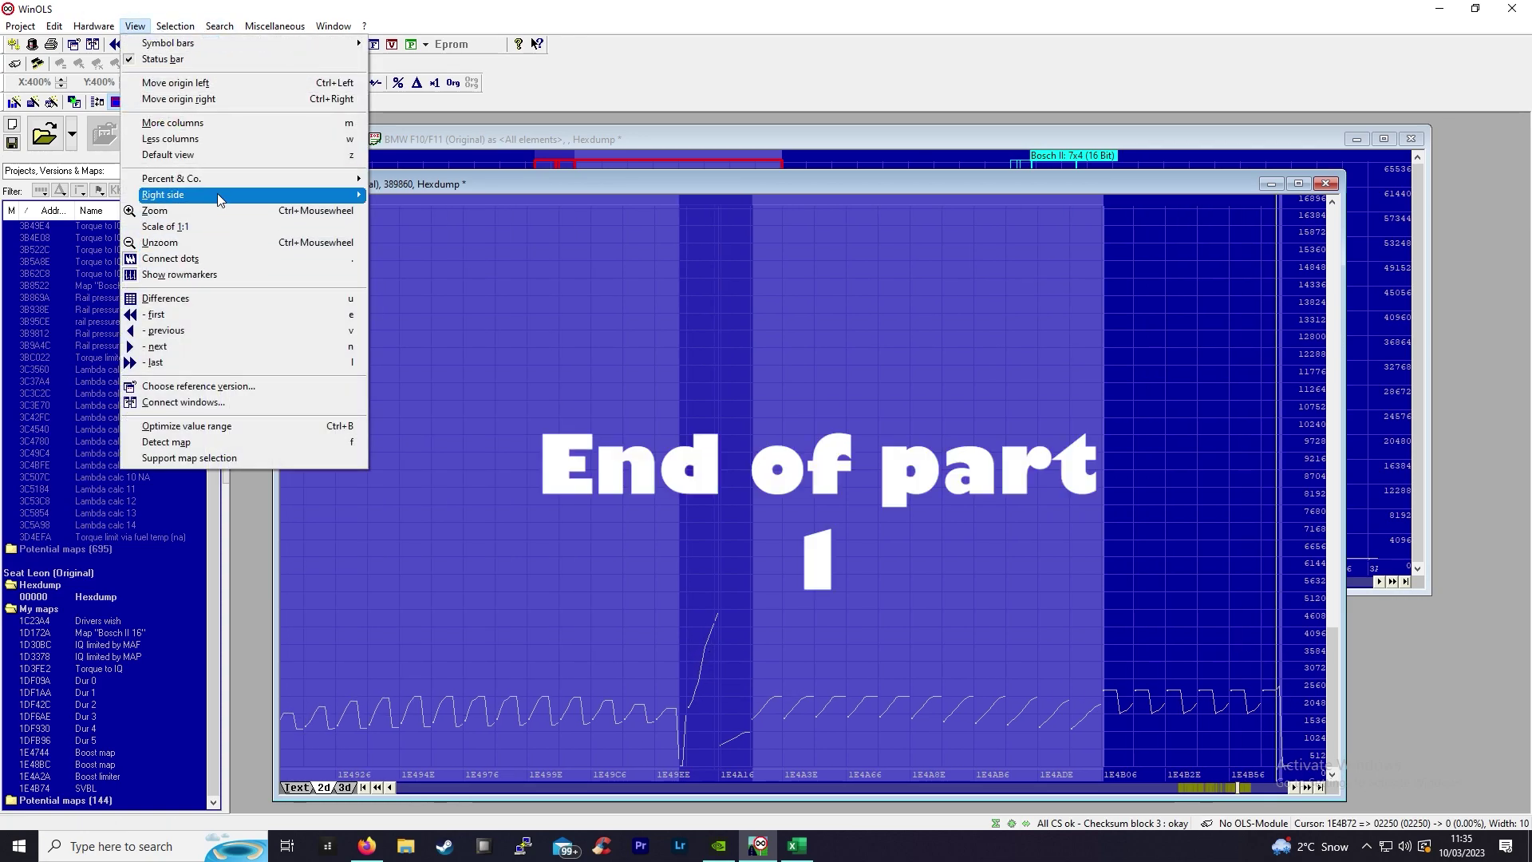
click(232, 242)
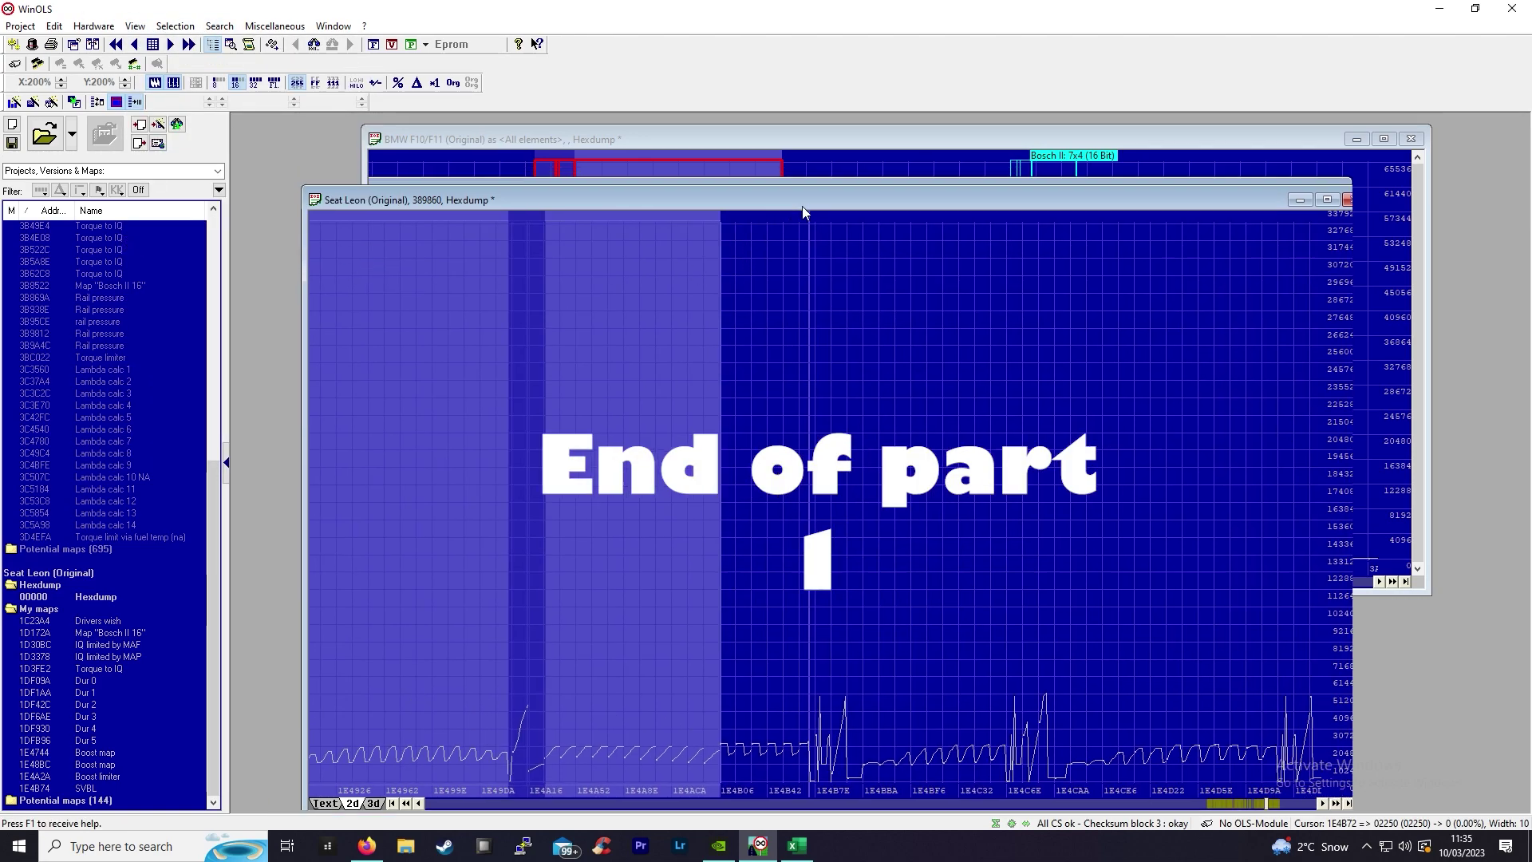